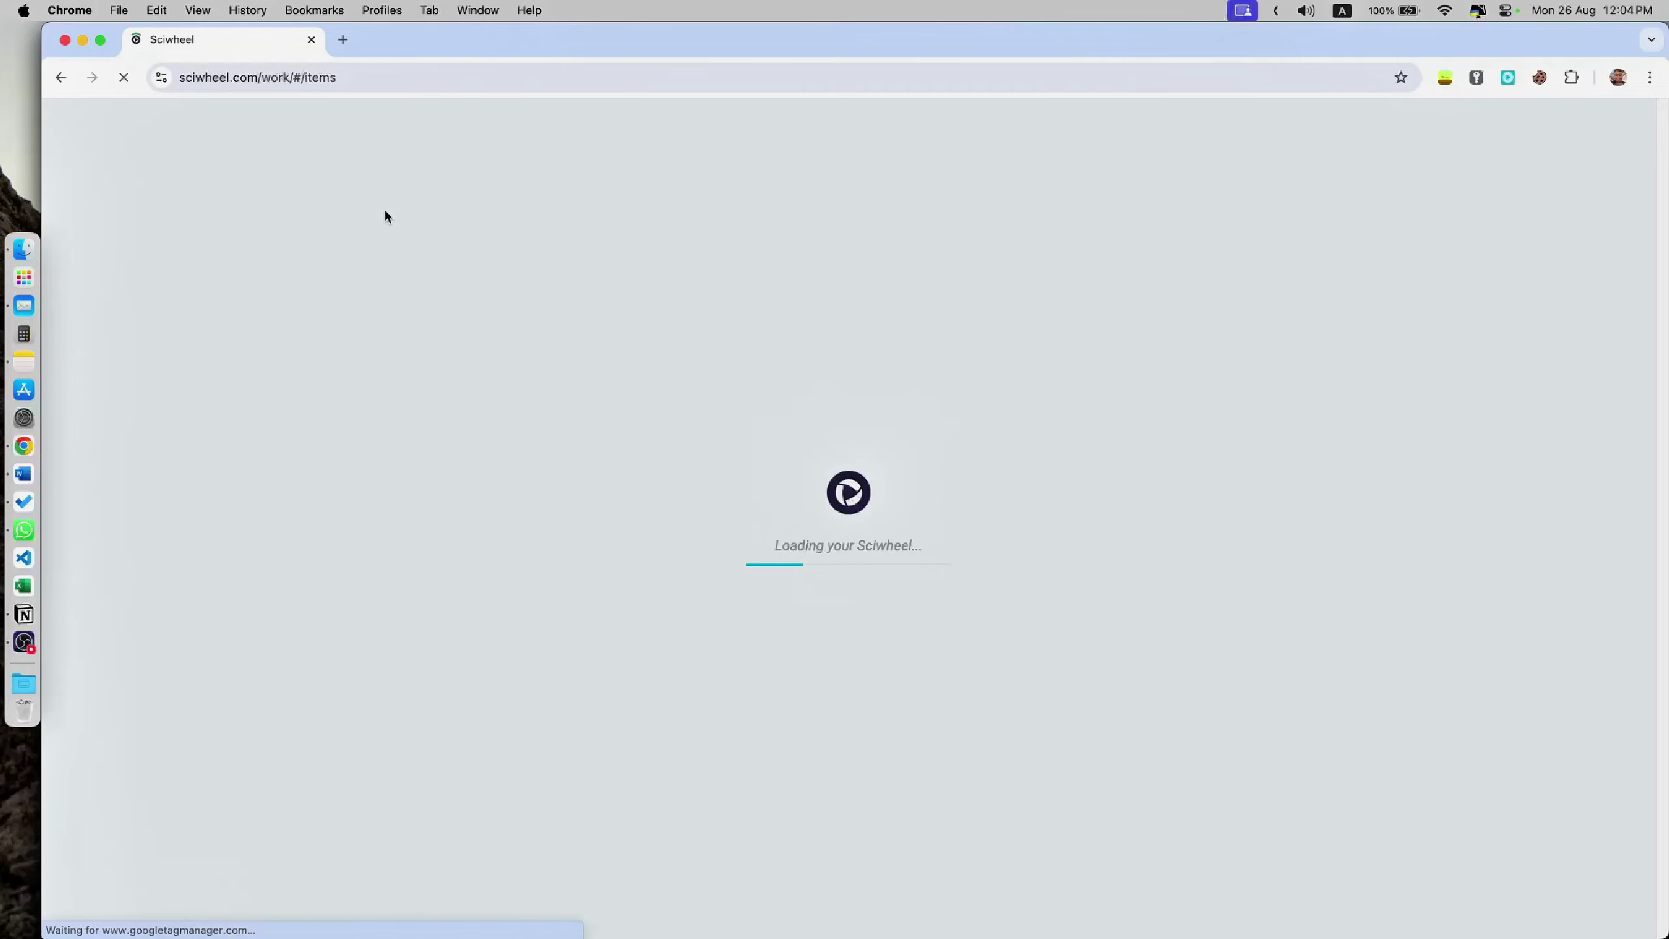
Step: Open the Sciwheel home page in an incognito window and view the free account sign-up option
key(super+shift+n)
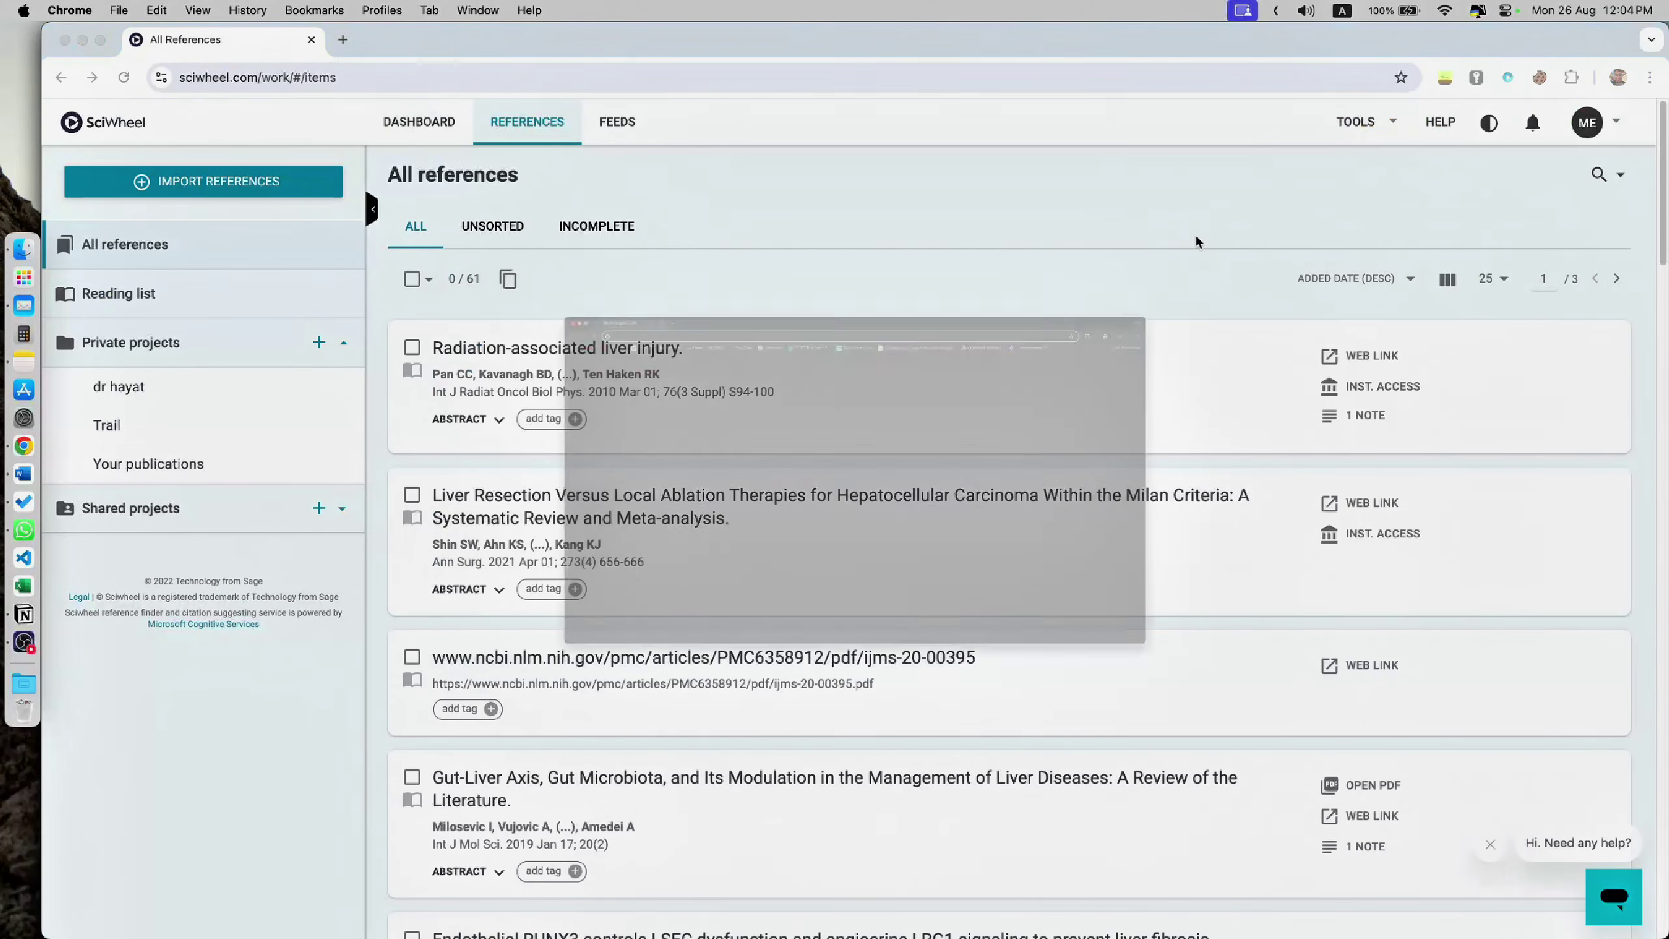
text(sci)
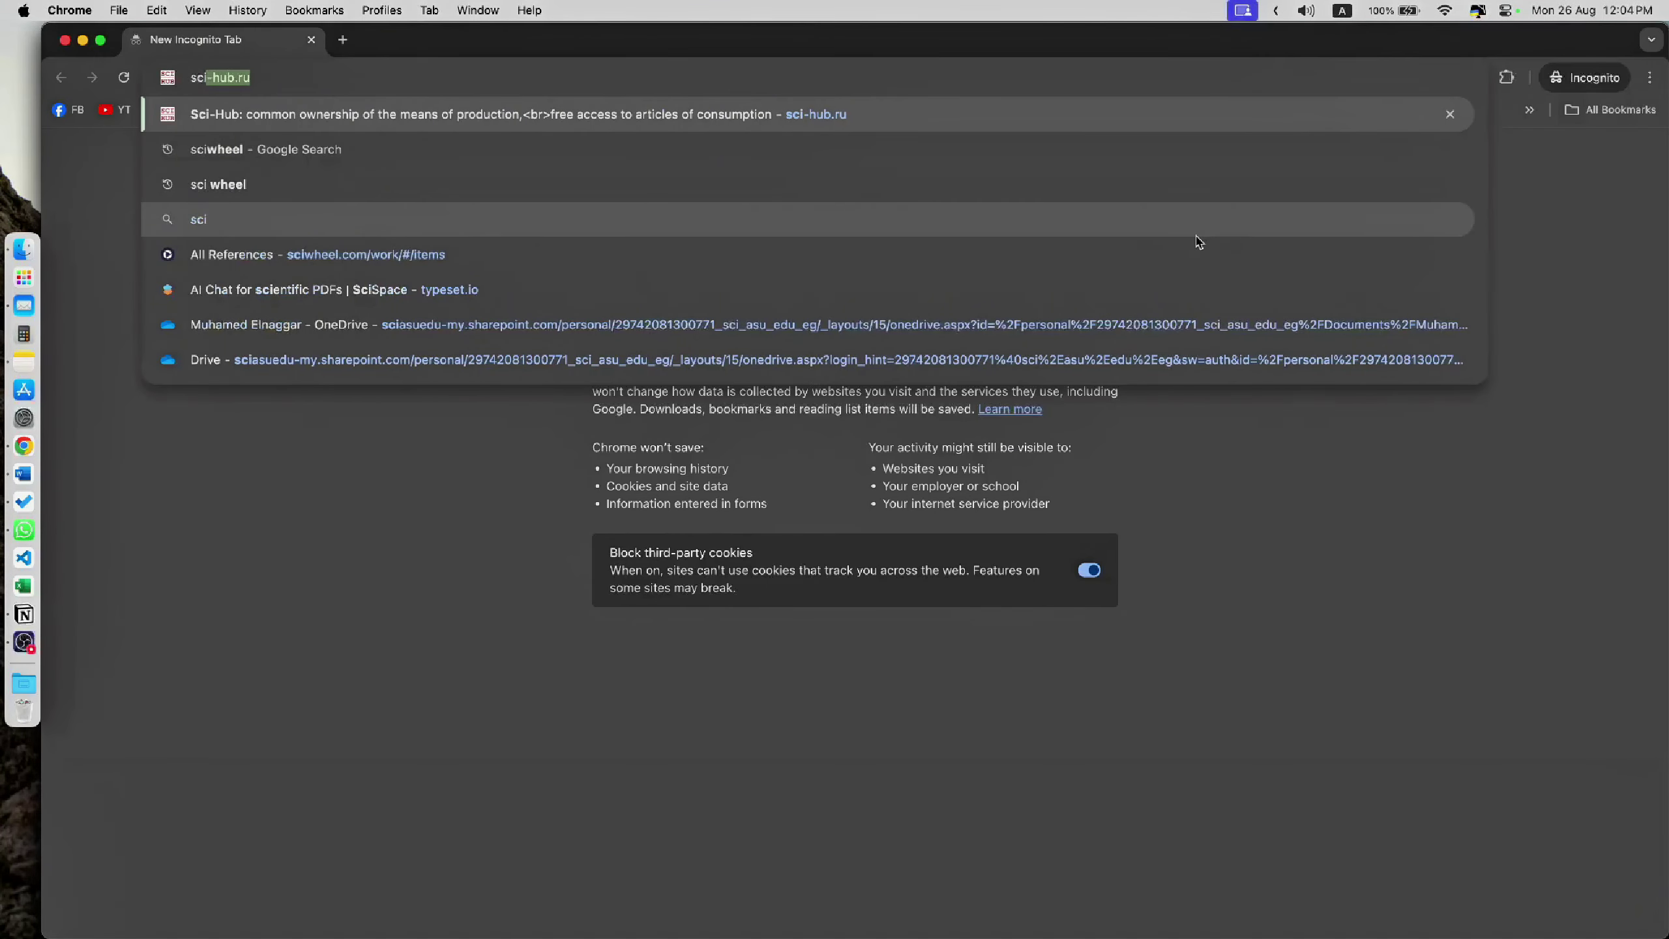
click(1197, 254)
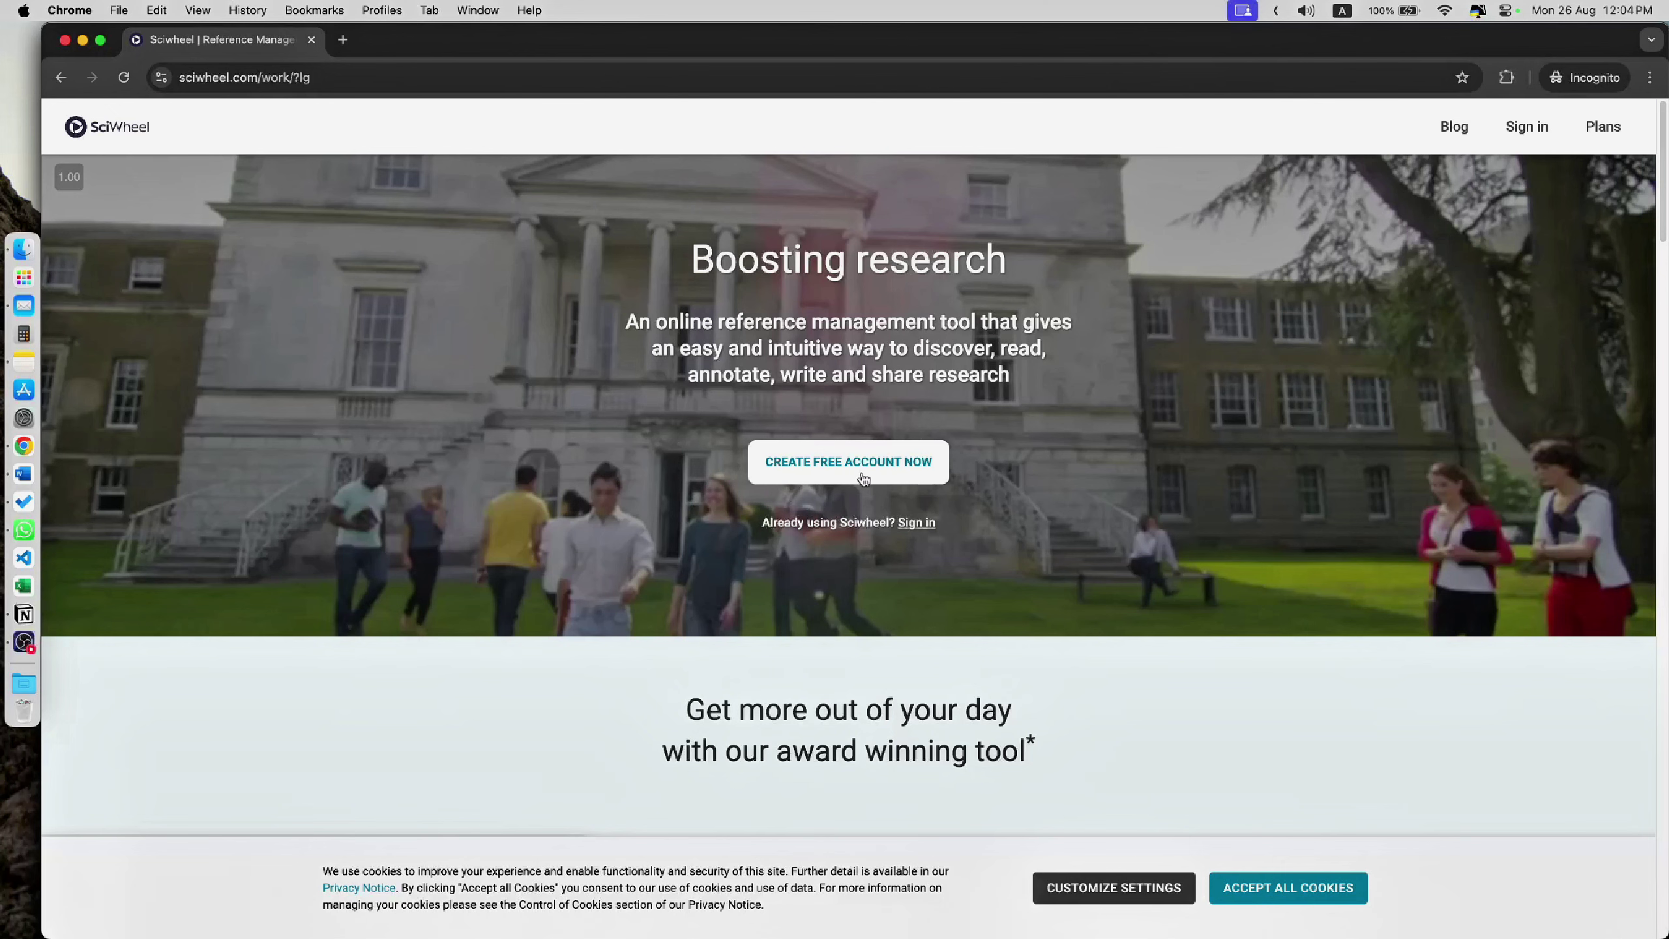
click(827, 471)
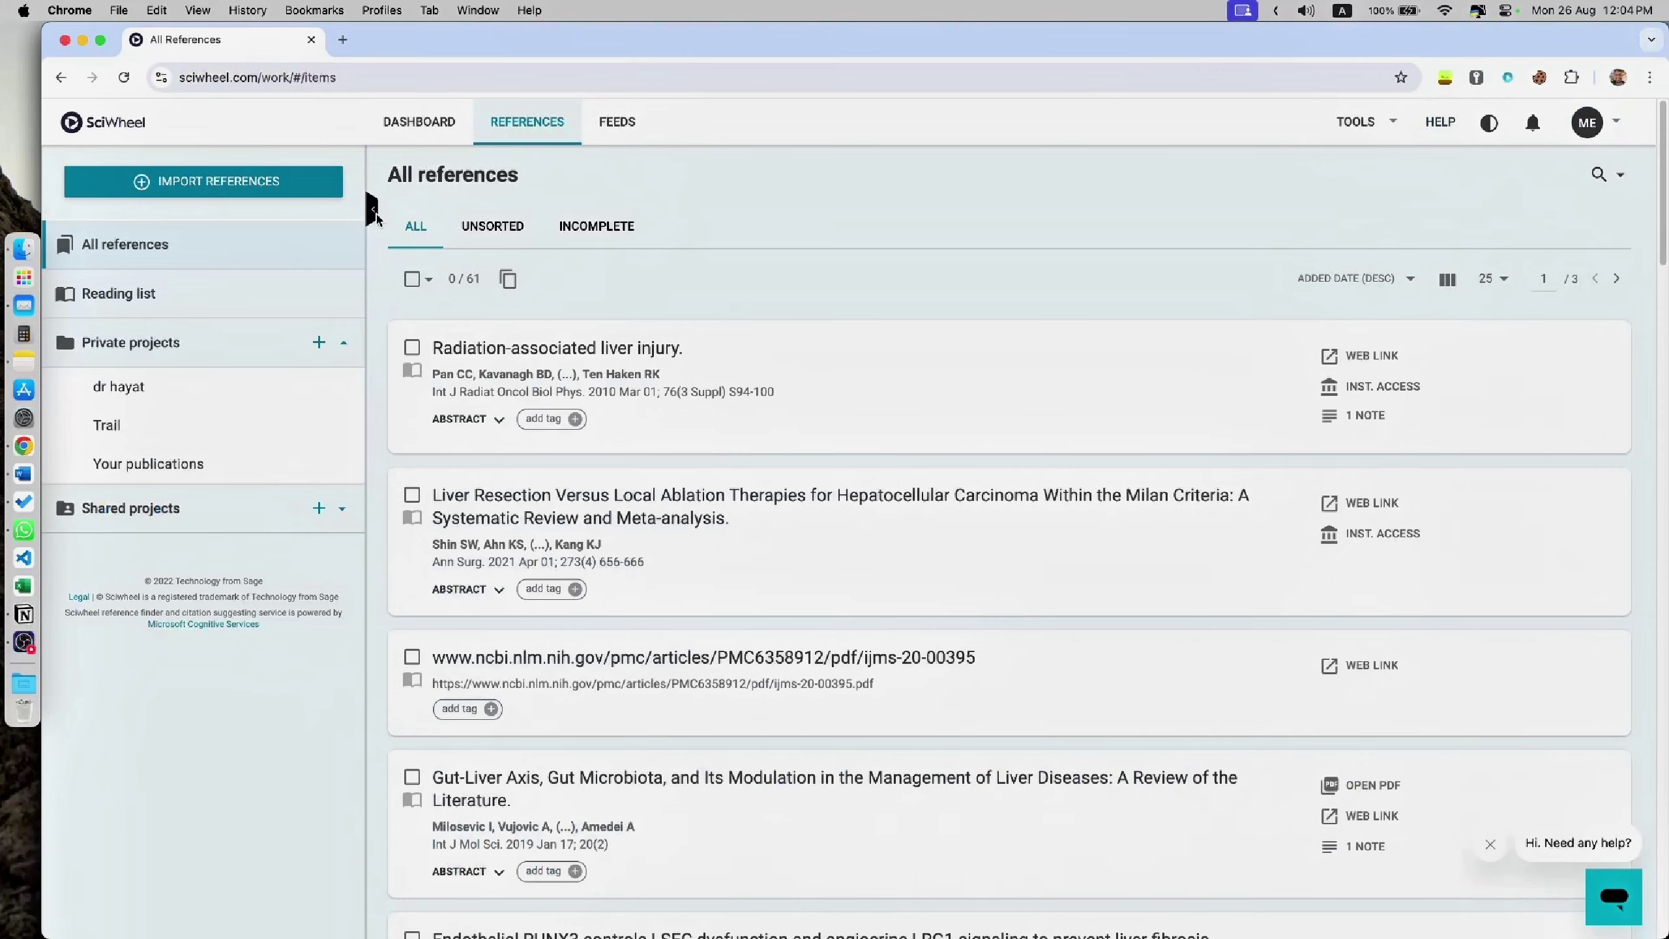
Step: From the Sciwheel dashboard, open the Get Started guide and skip the profile questions to the library import and plugin page
click(410, 124)
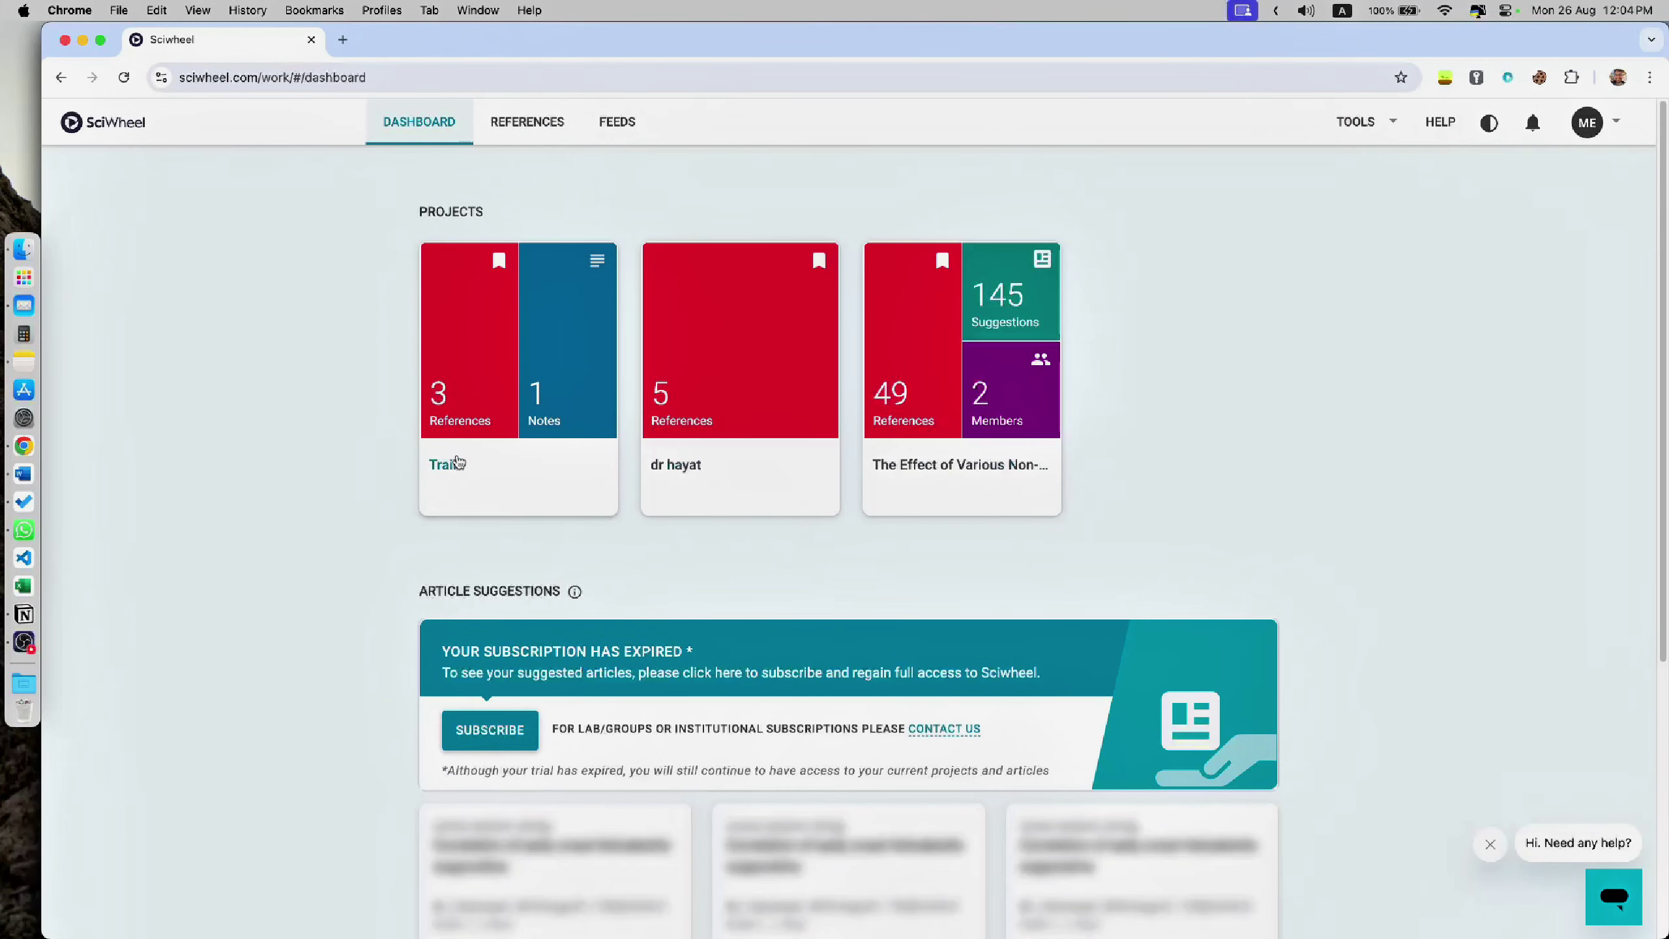
click(1373, 123)
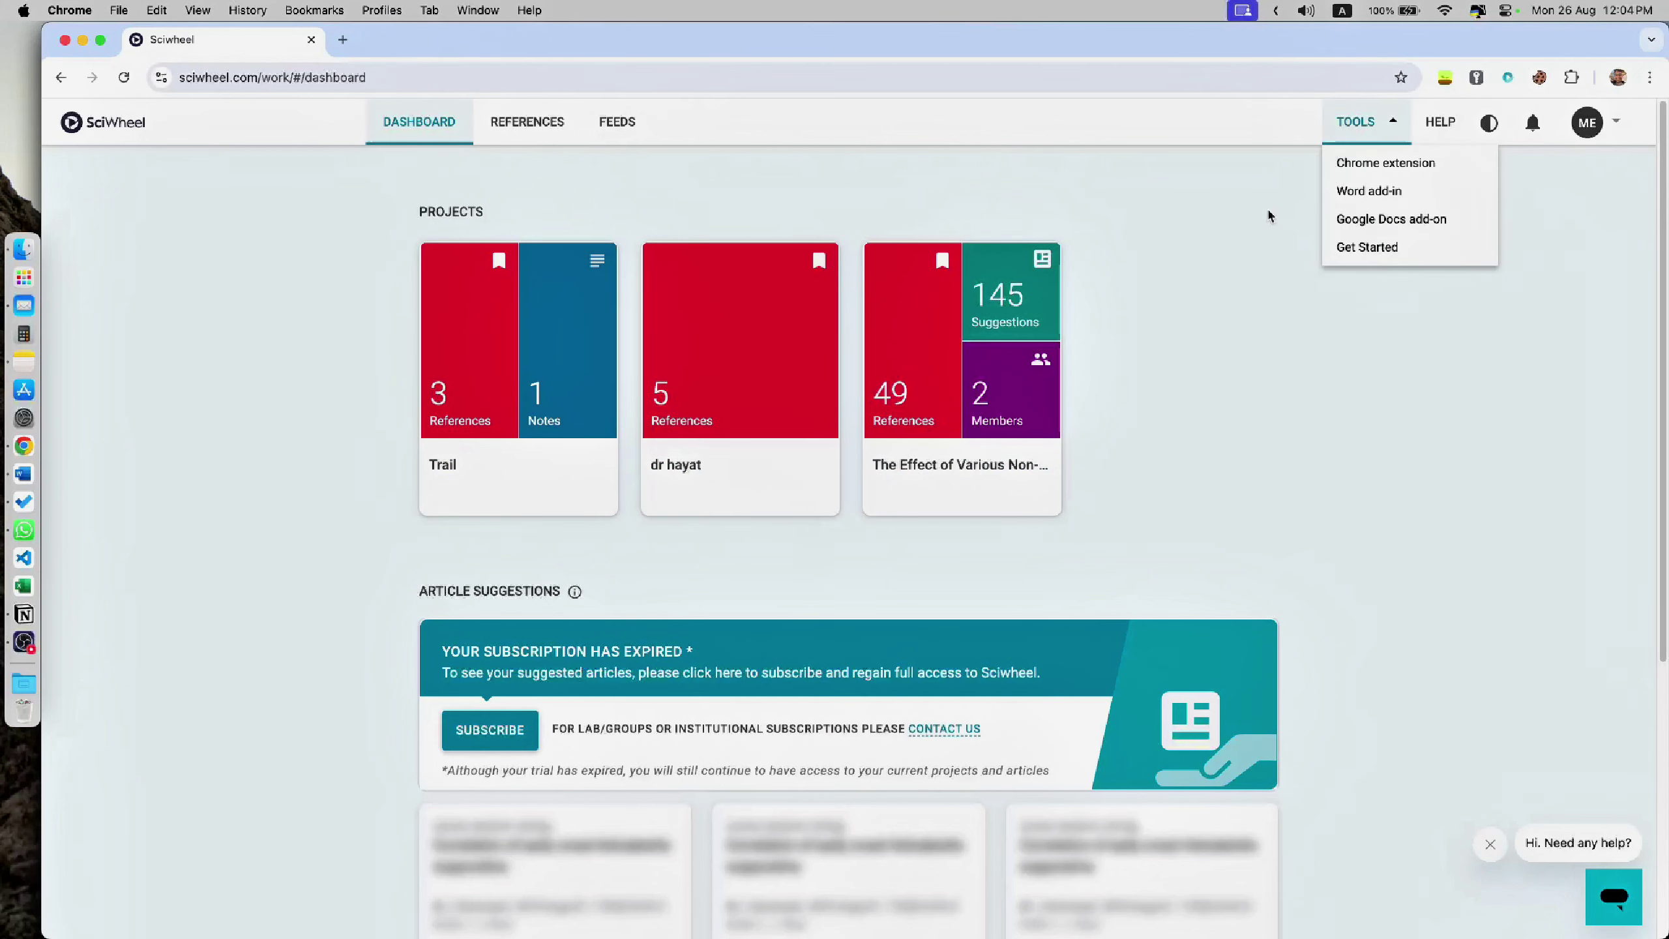
click(1388, 250)
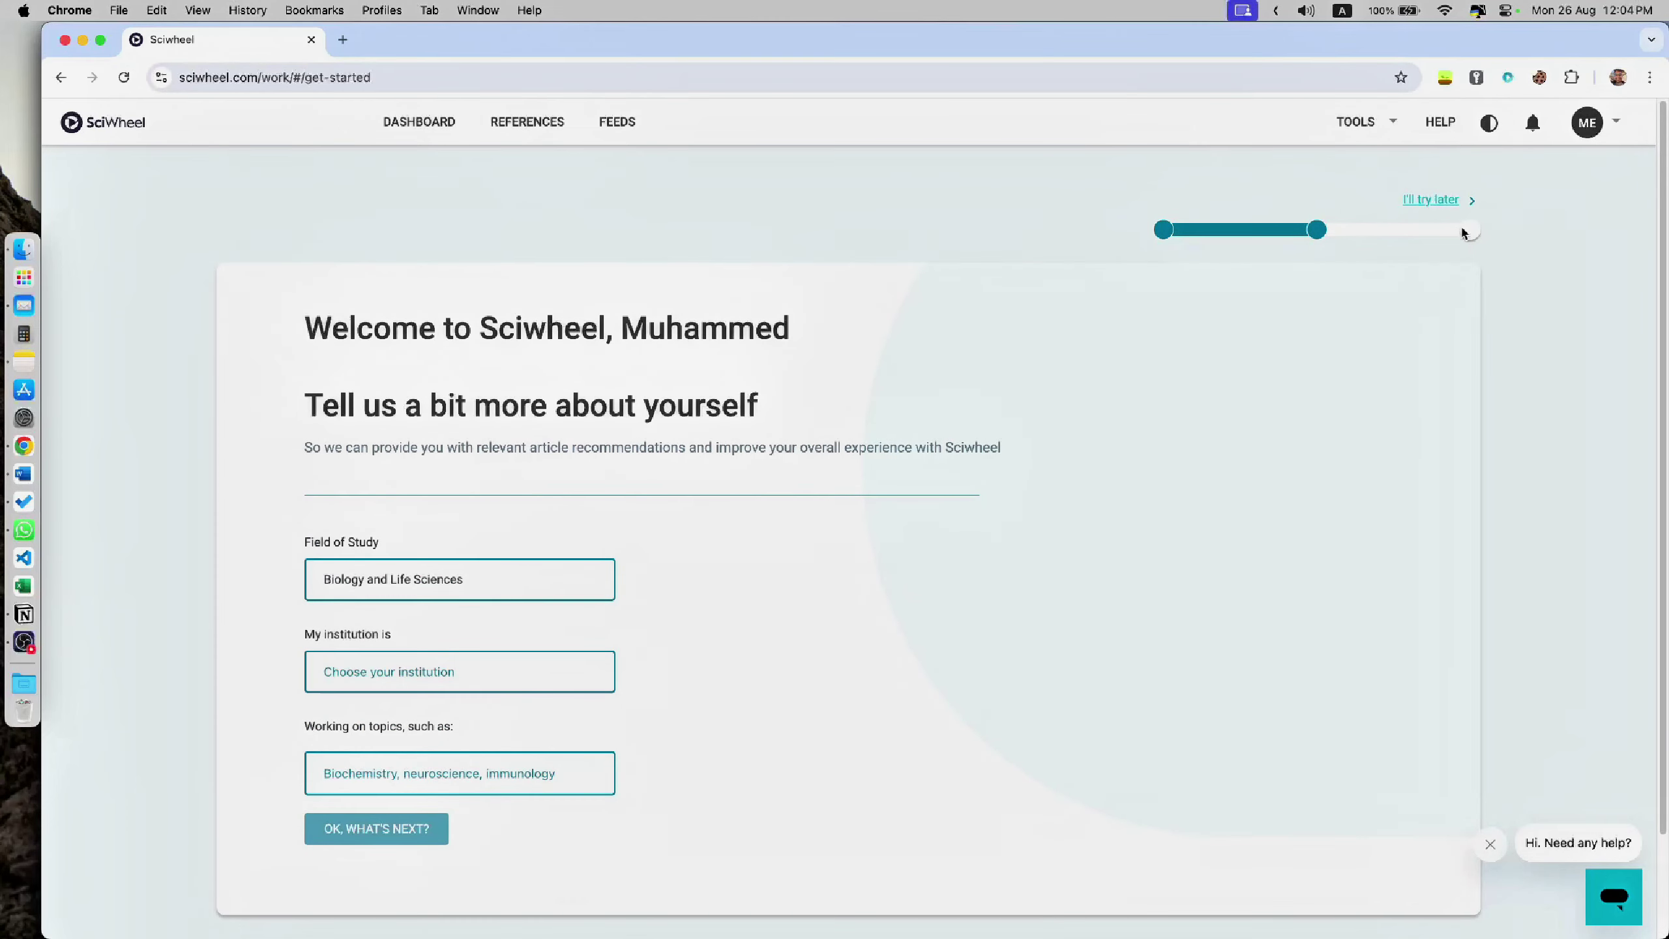
click(1444, 201)
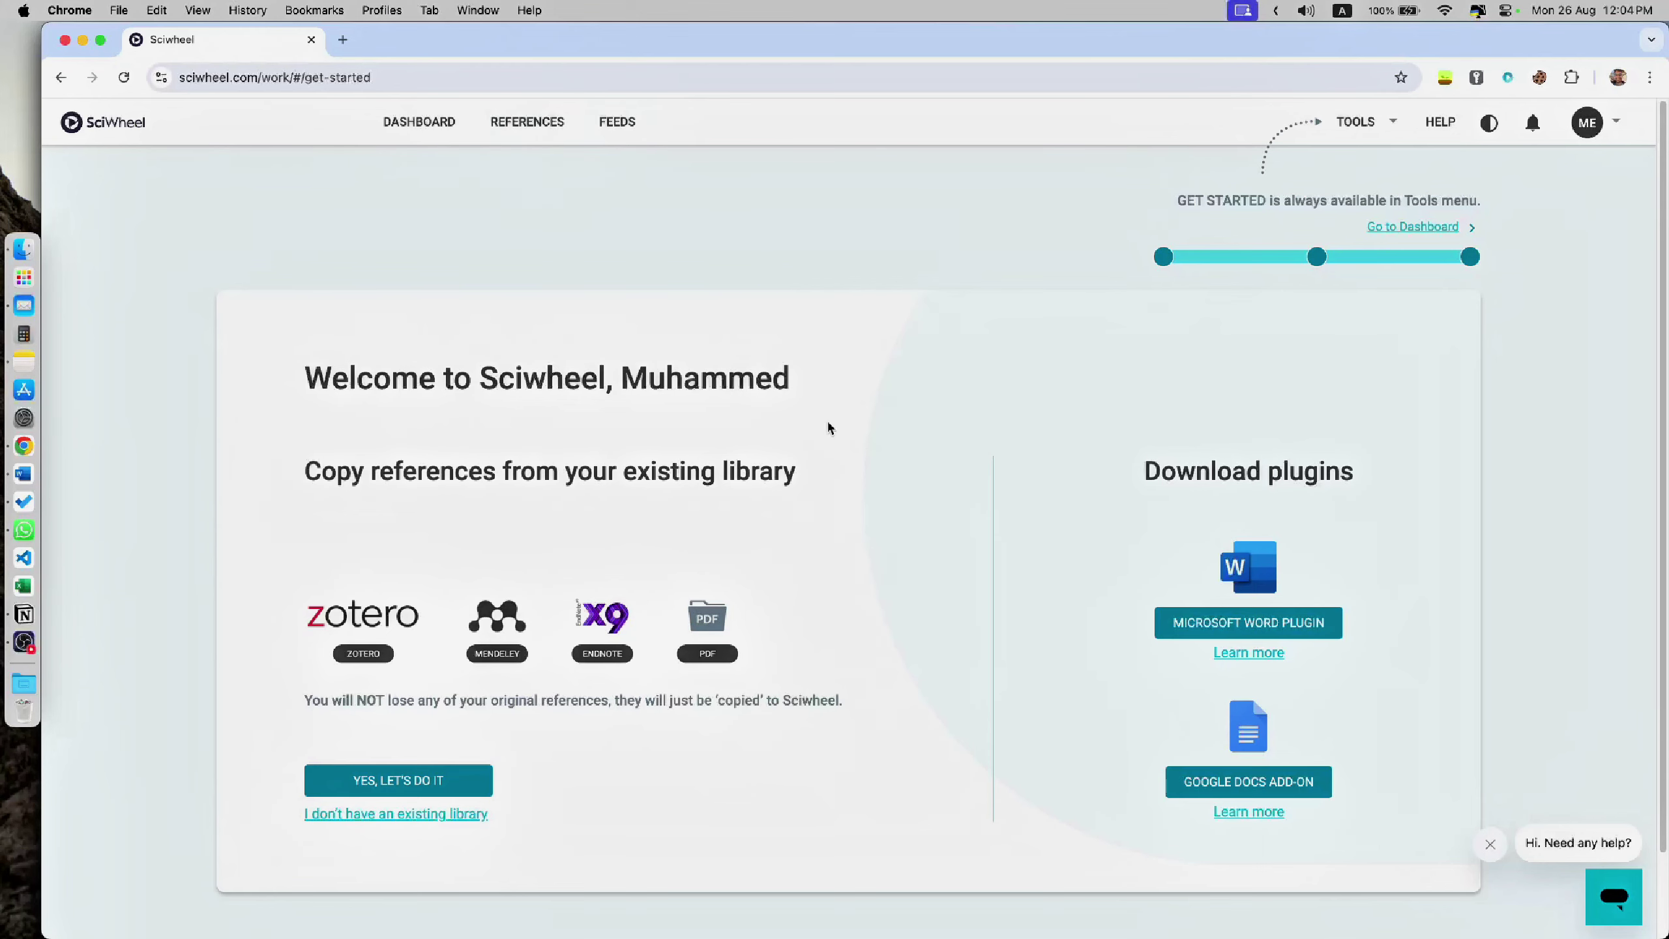
Step: Open the Chrome extension guide, check the installed extension's popup, and view the instructions for saving from websites
click(1366, 124)
click(1376, 170)
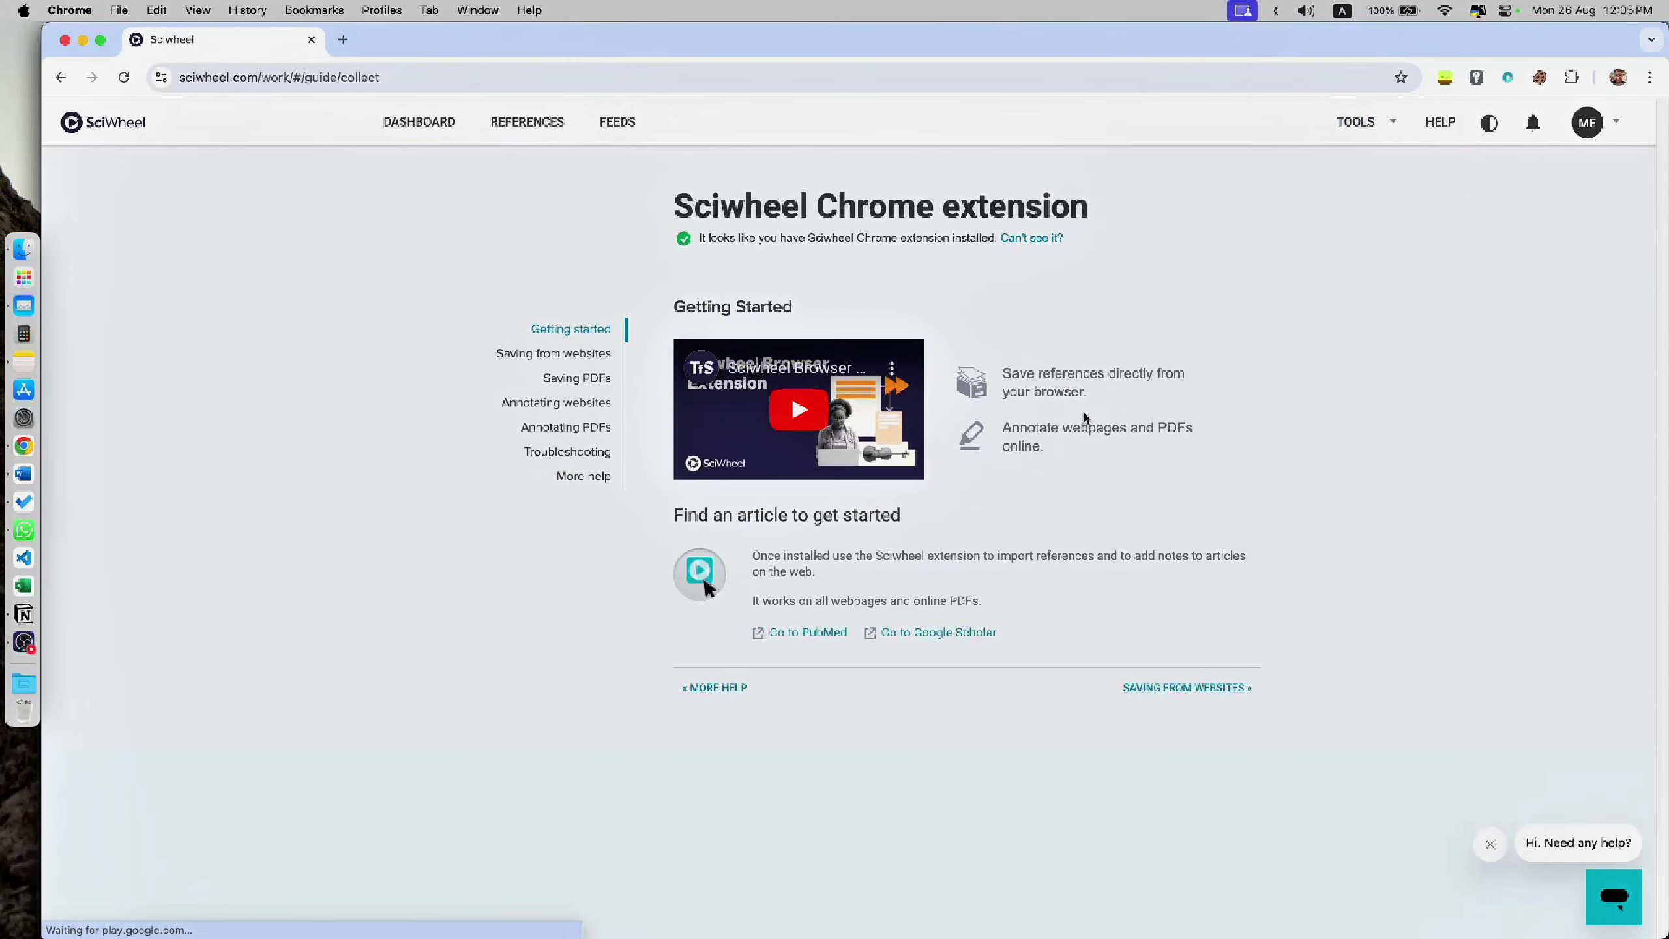
click(1503, 80)
click(1506, 78)
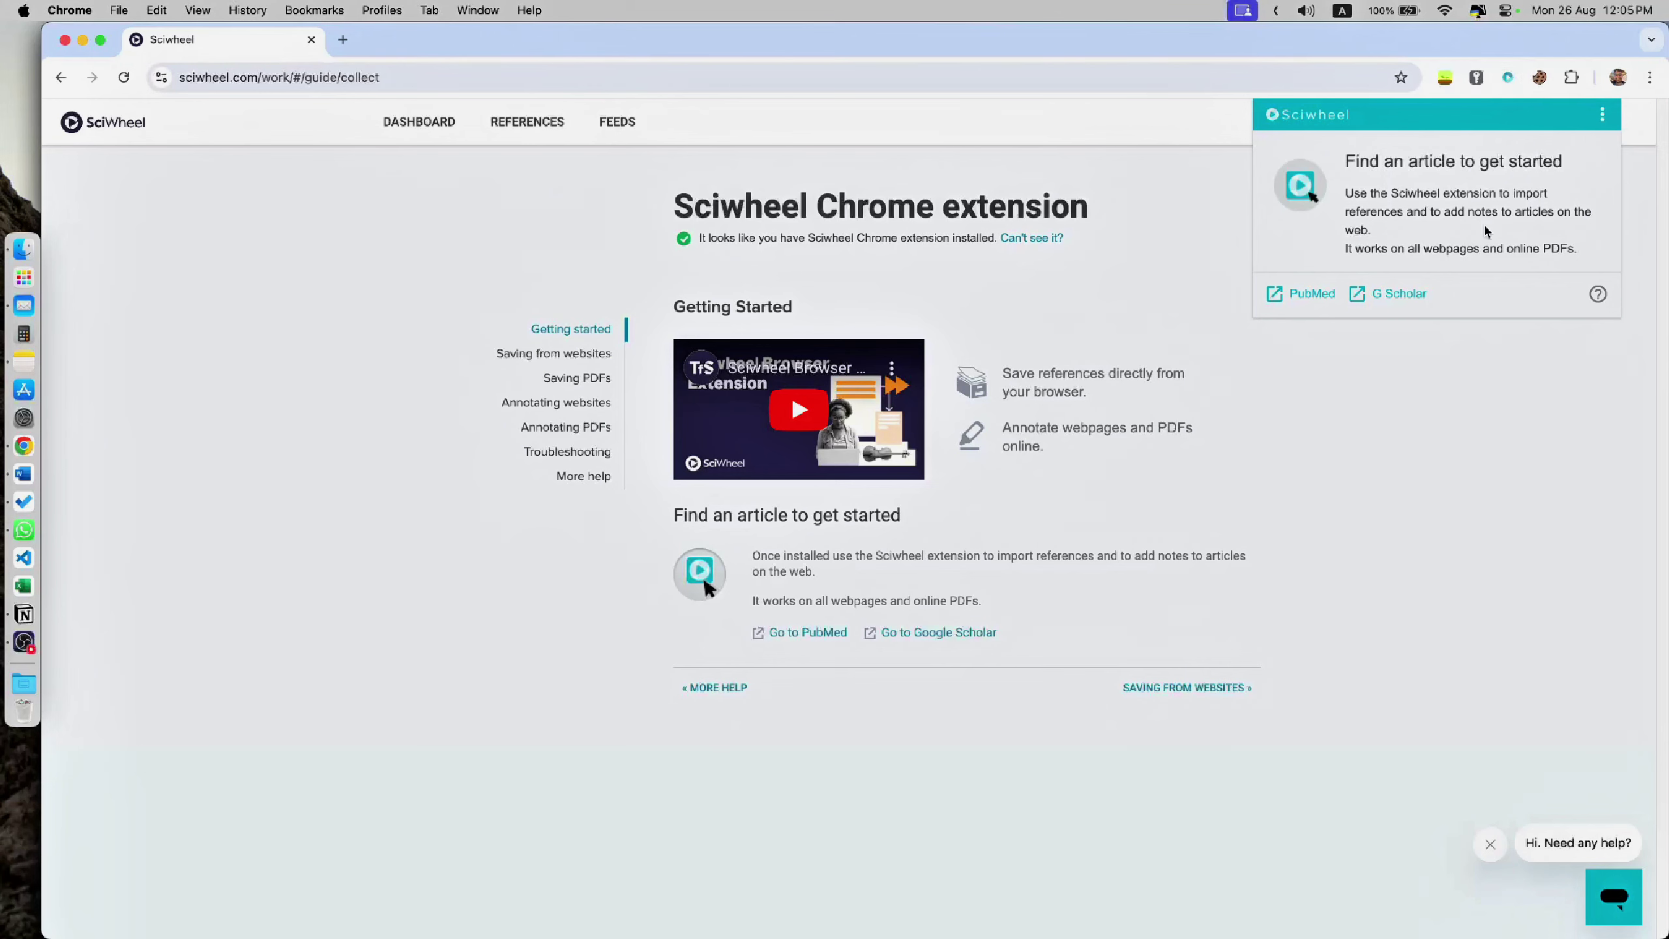
click(1213, 460)
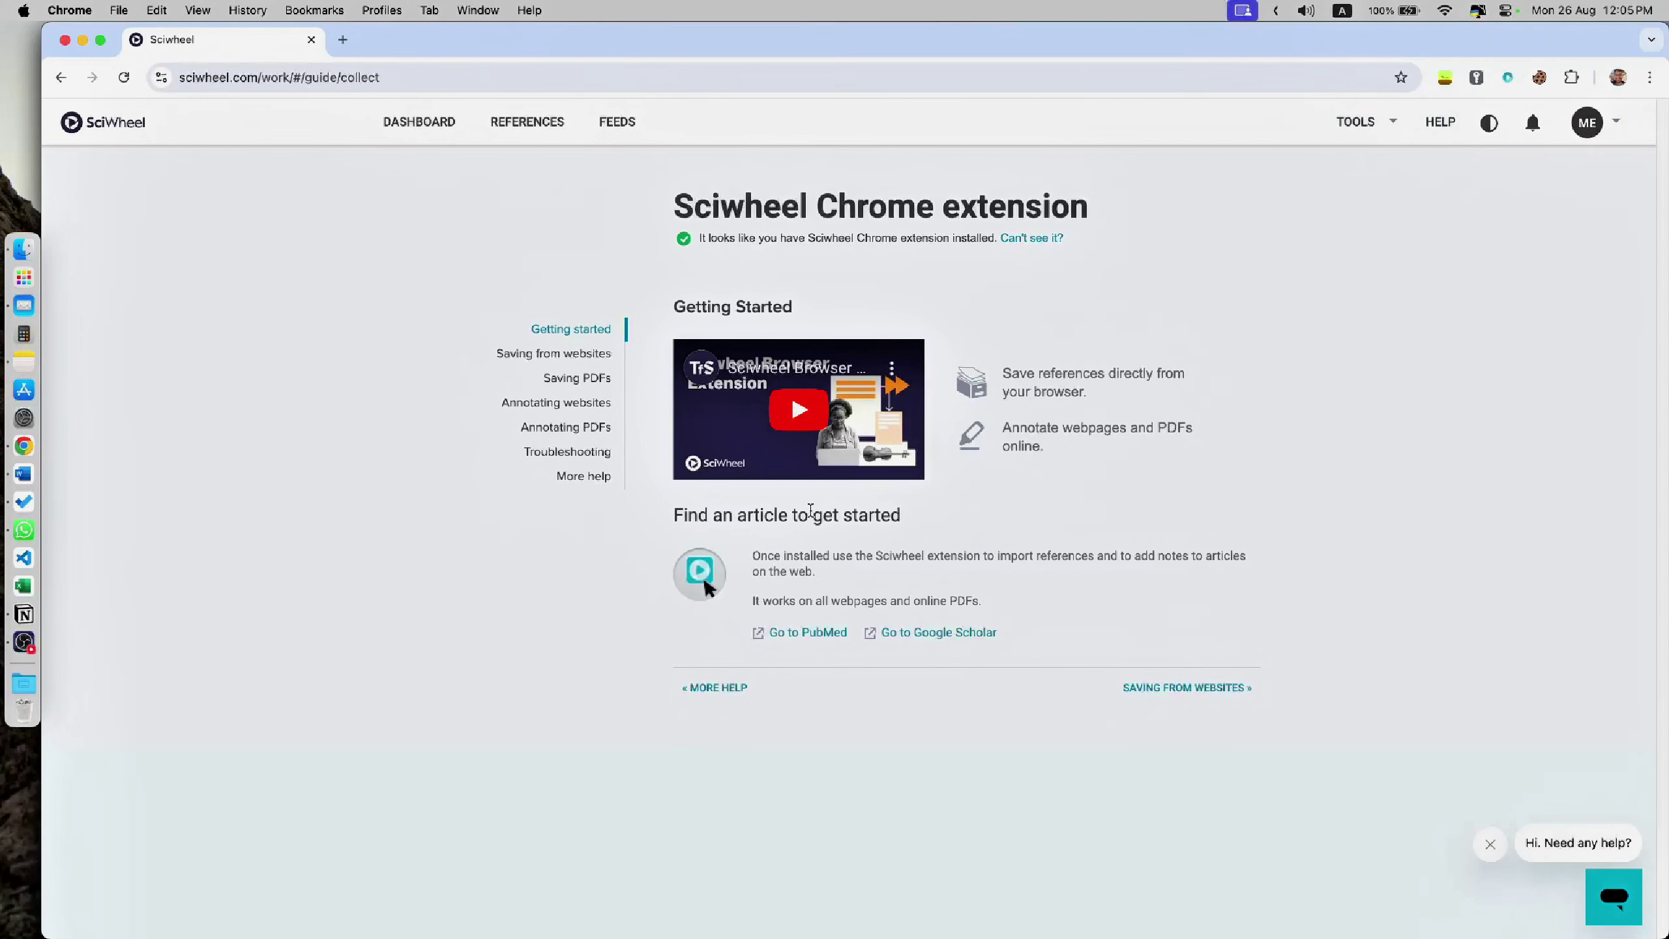
click(559, 354)
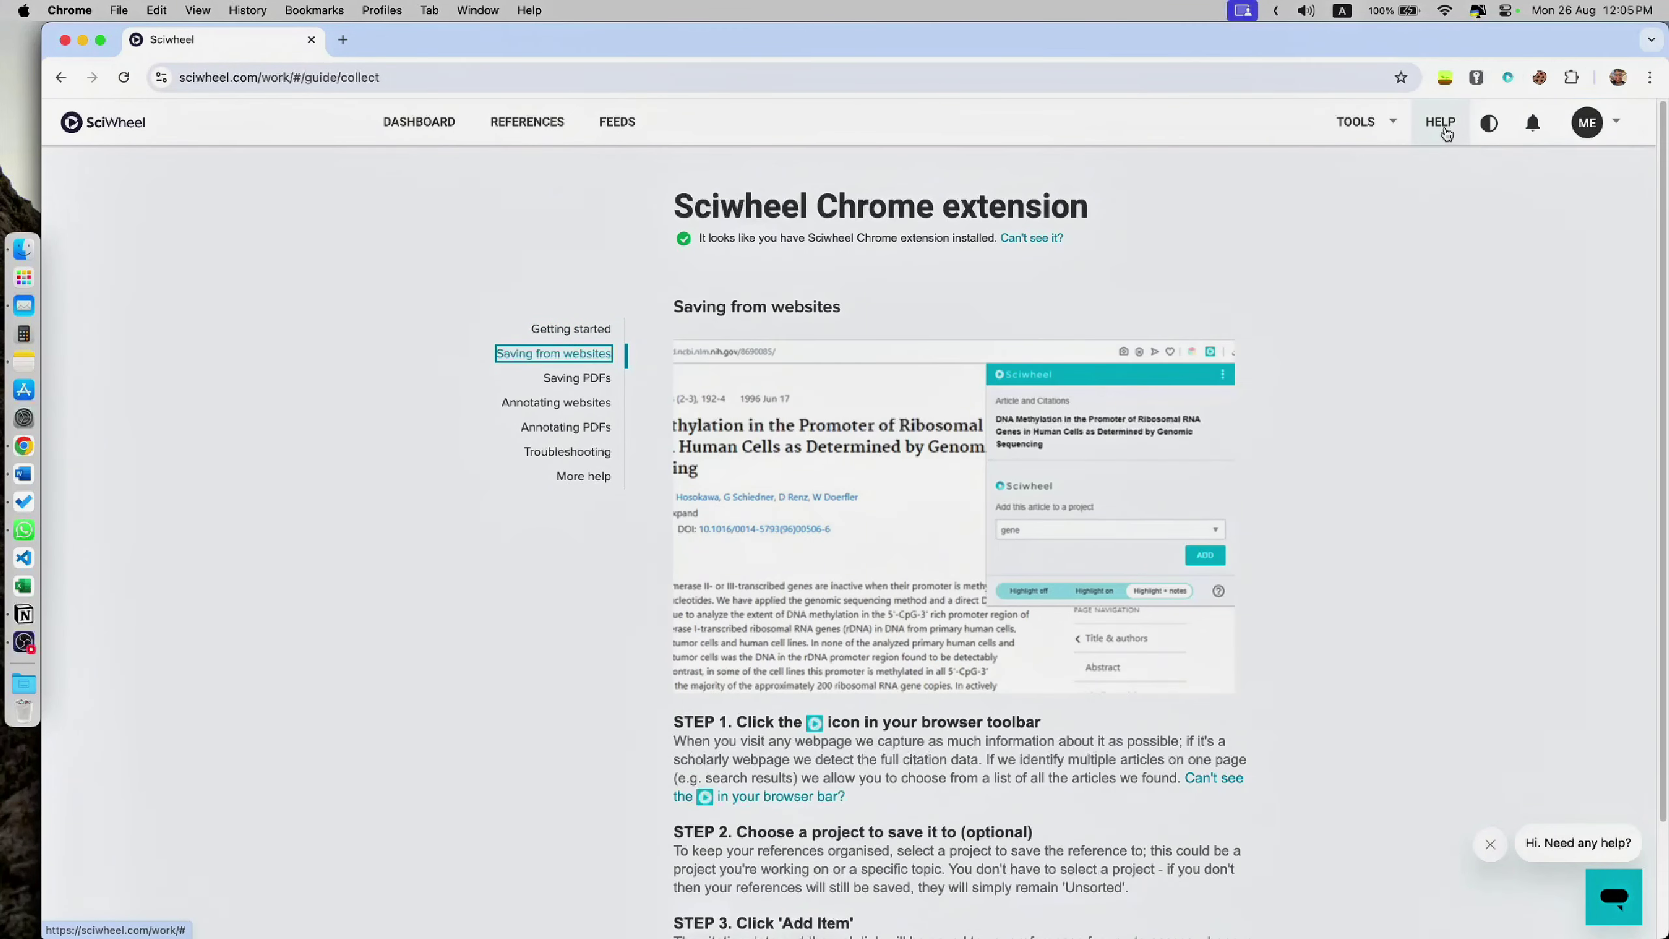
Step: Look through the Help guide's topics, including Desktop app, General and Sciwheel browser extension
click(1440, 124)
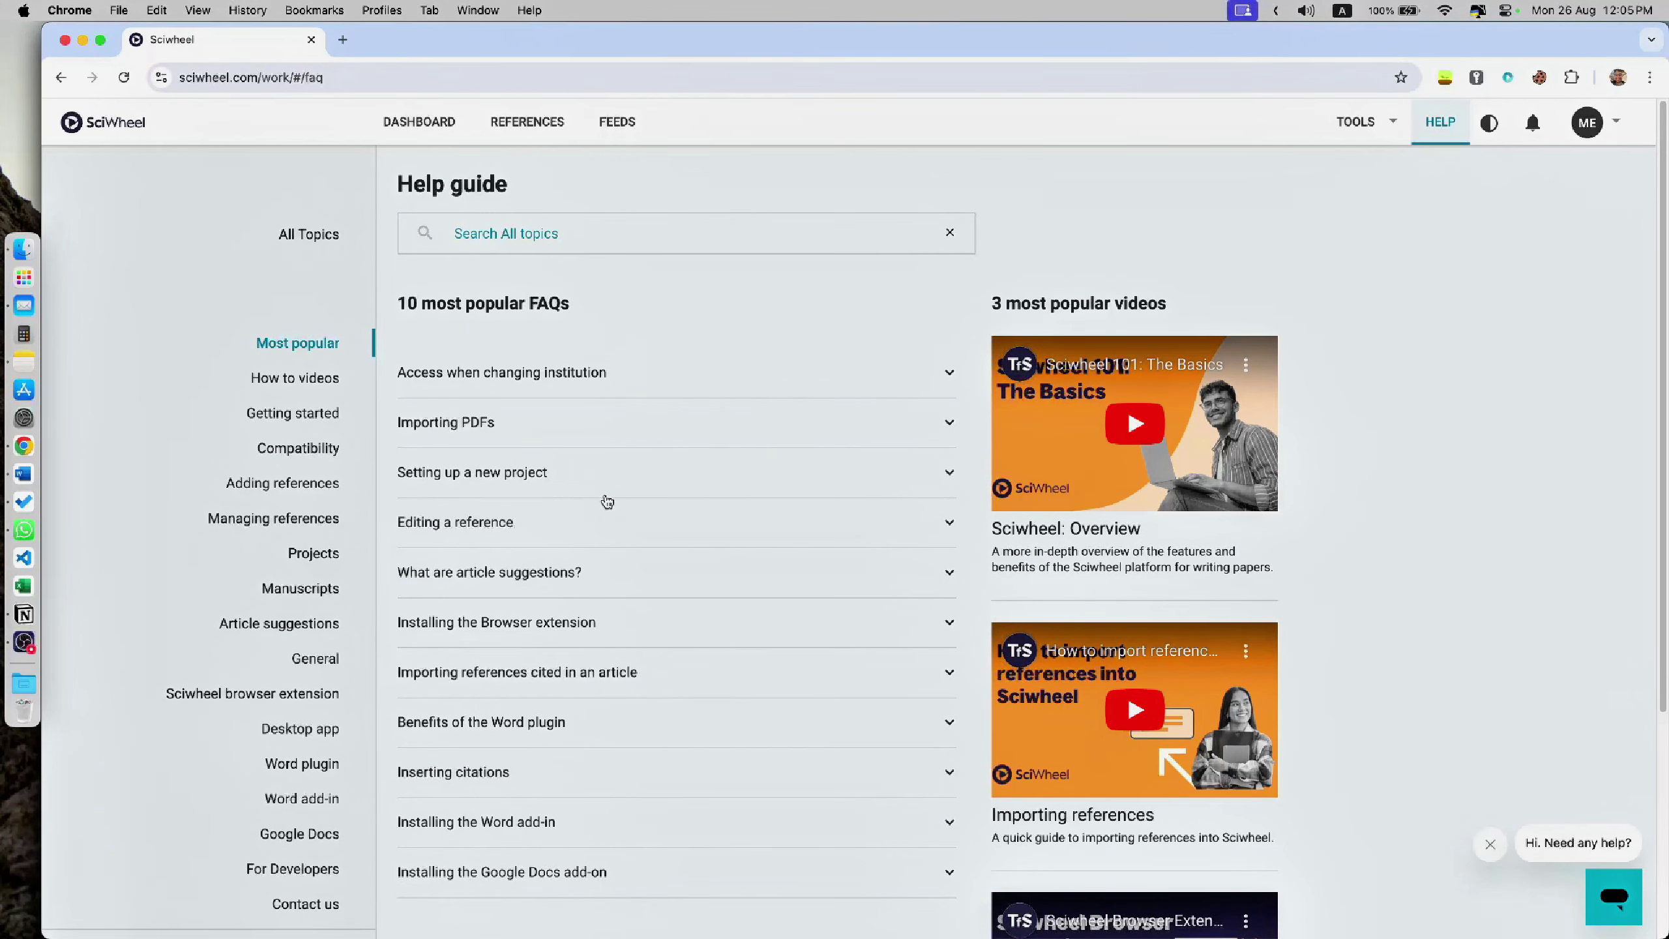
scroll(388, 508, down, 5)
scroll(388, 508, up, 5)
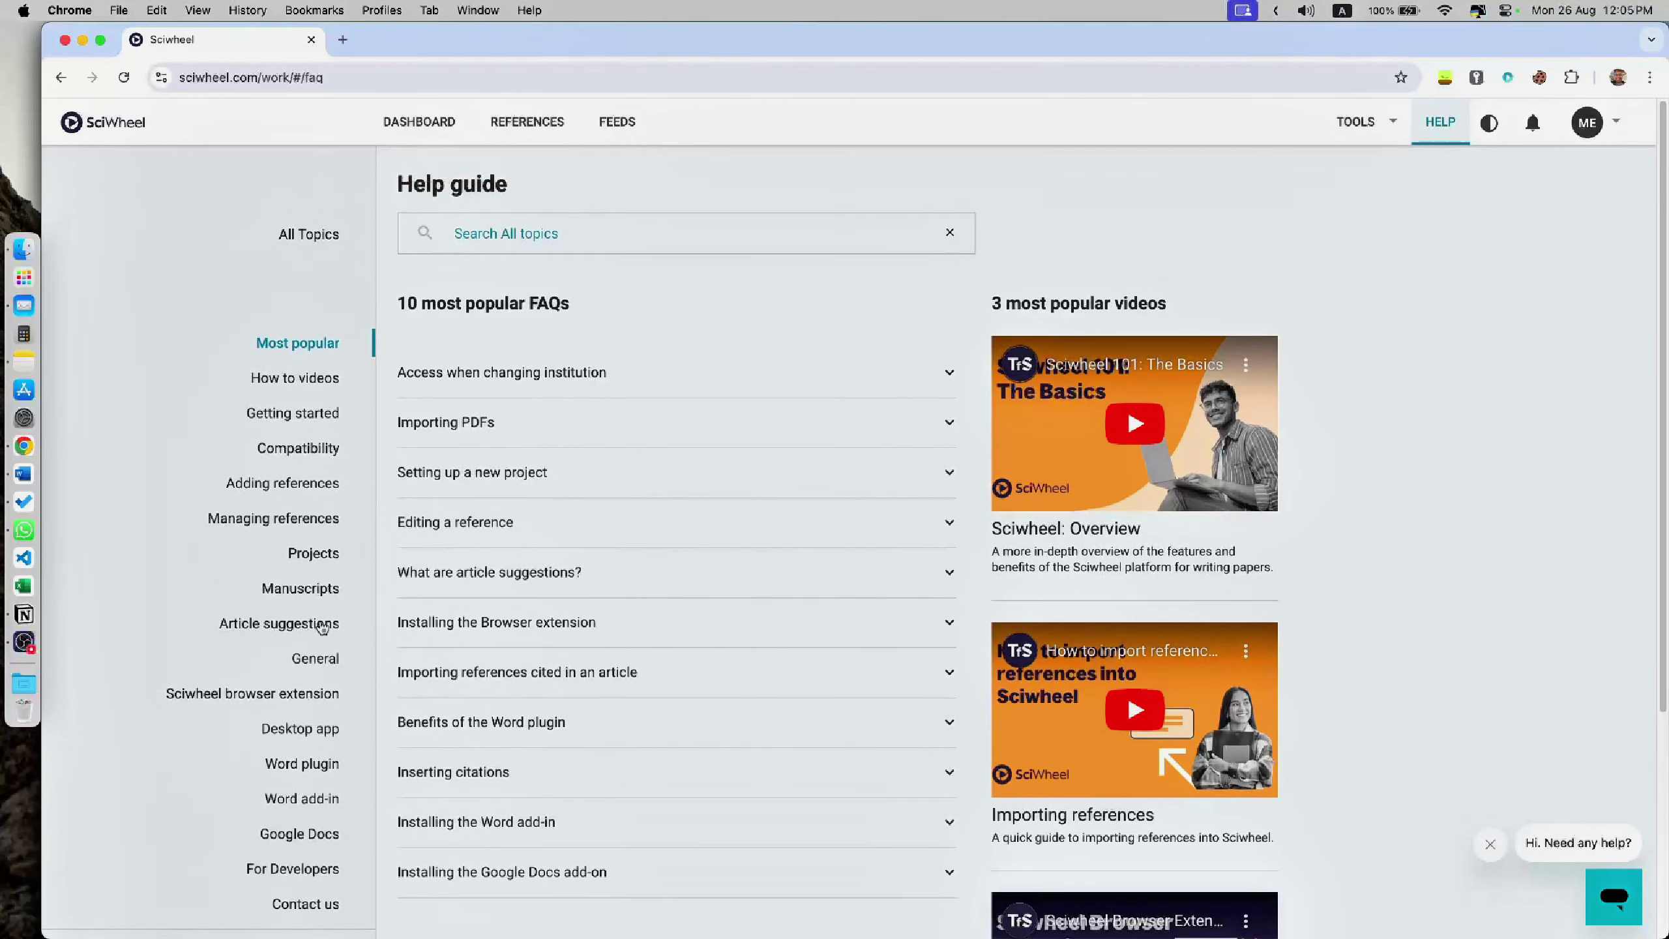
click(299, 729)
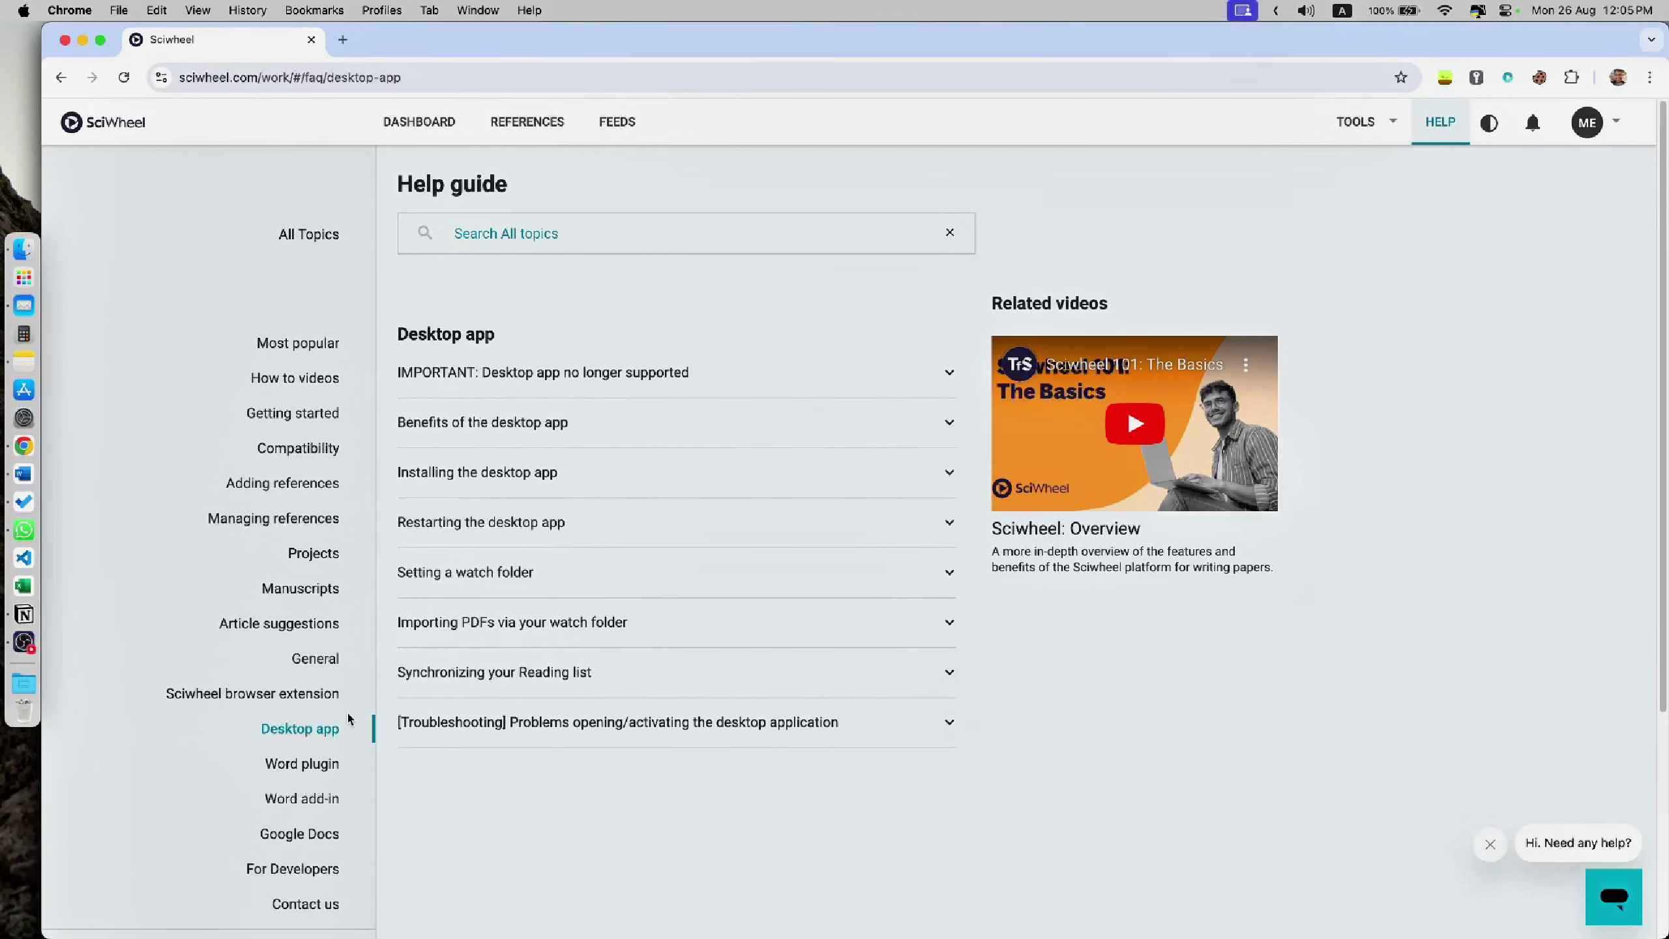
click(314, 662)
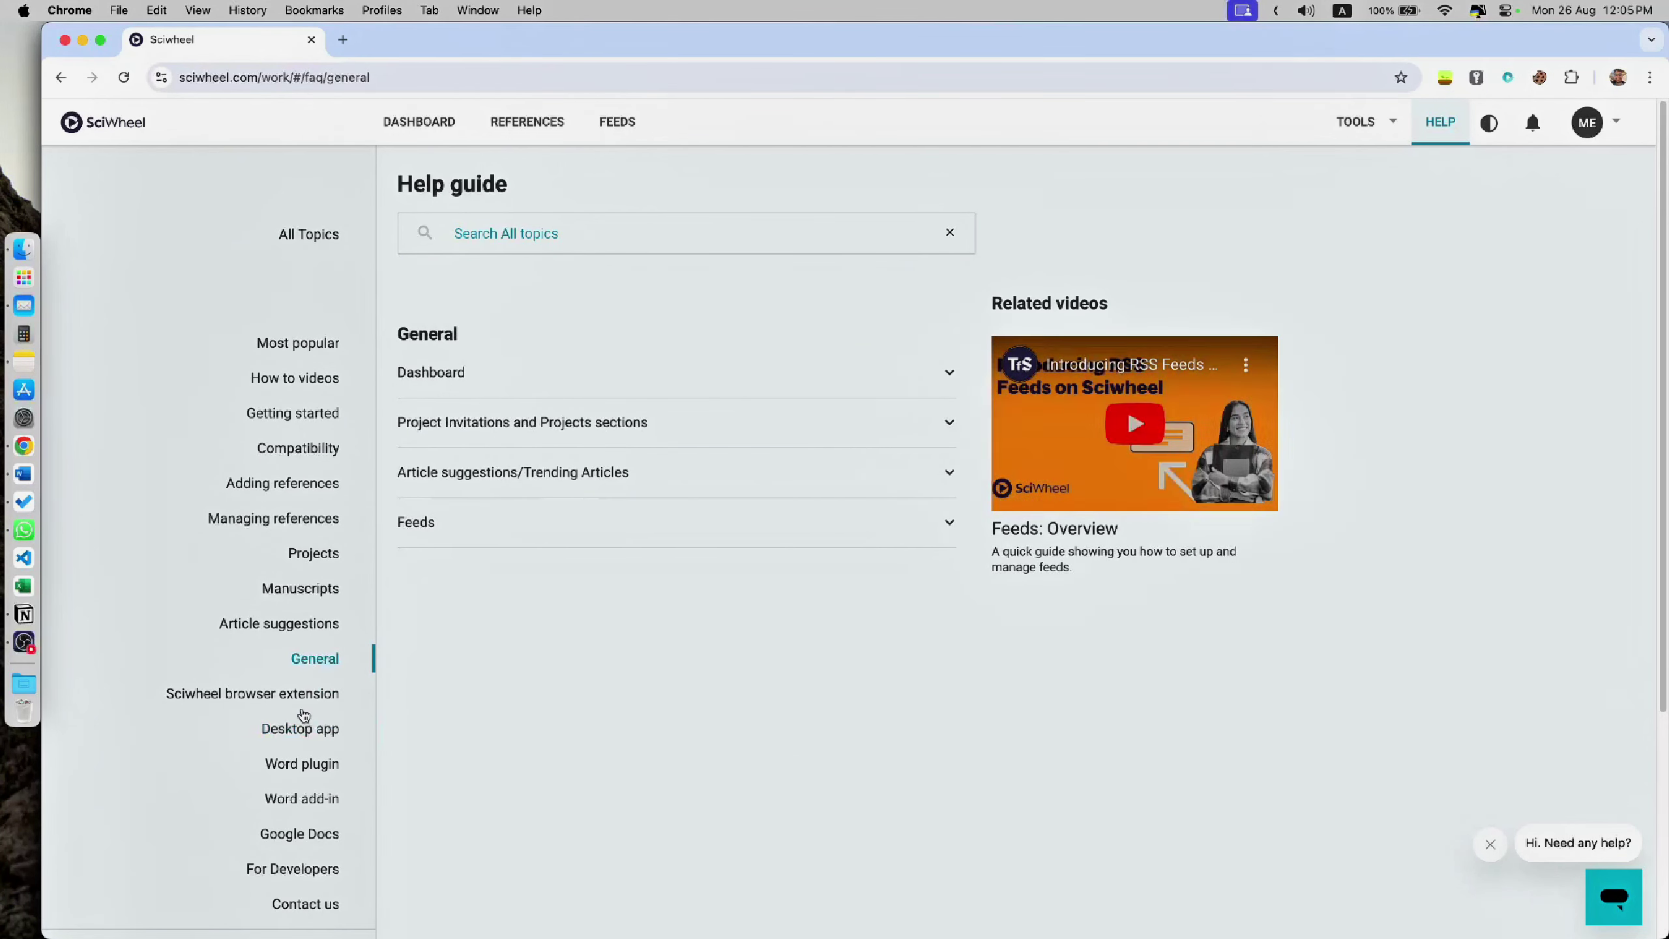
click(300, 697)
scroll(505, 669, down, 5)
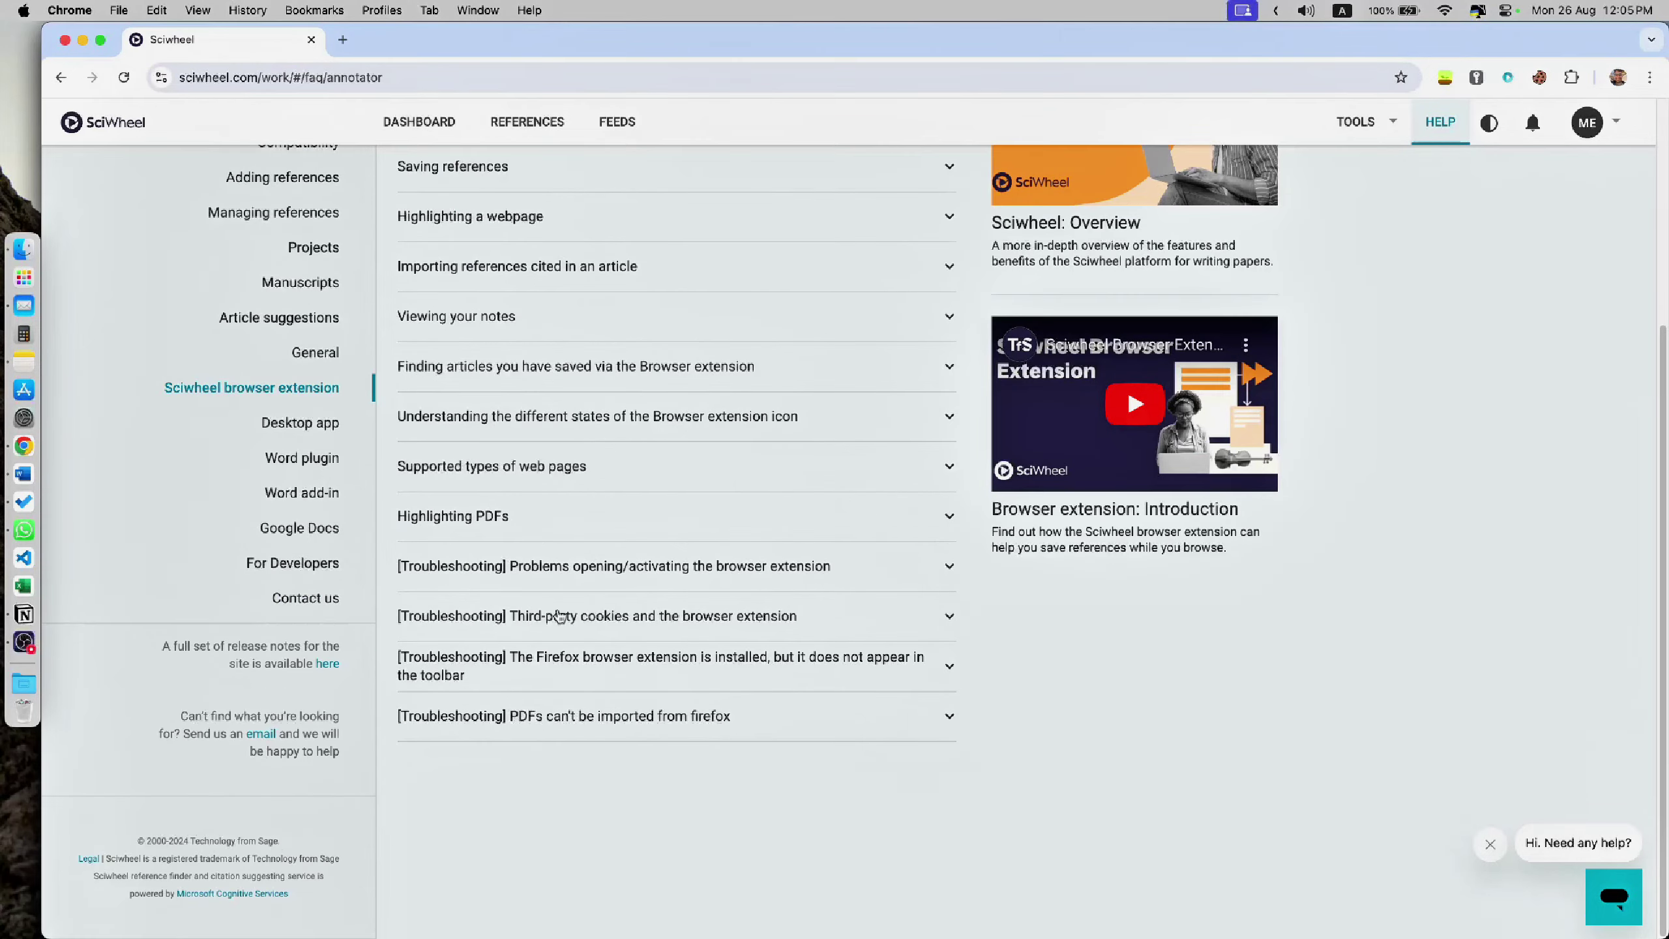
scroll(542, 723, up, 5)
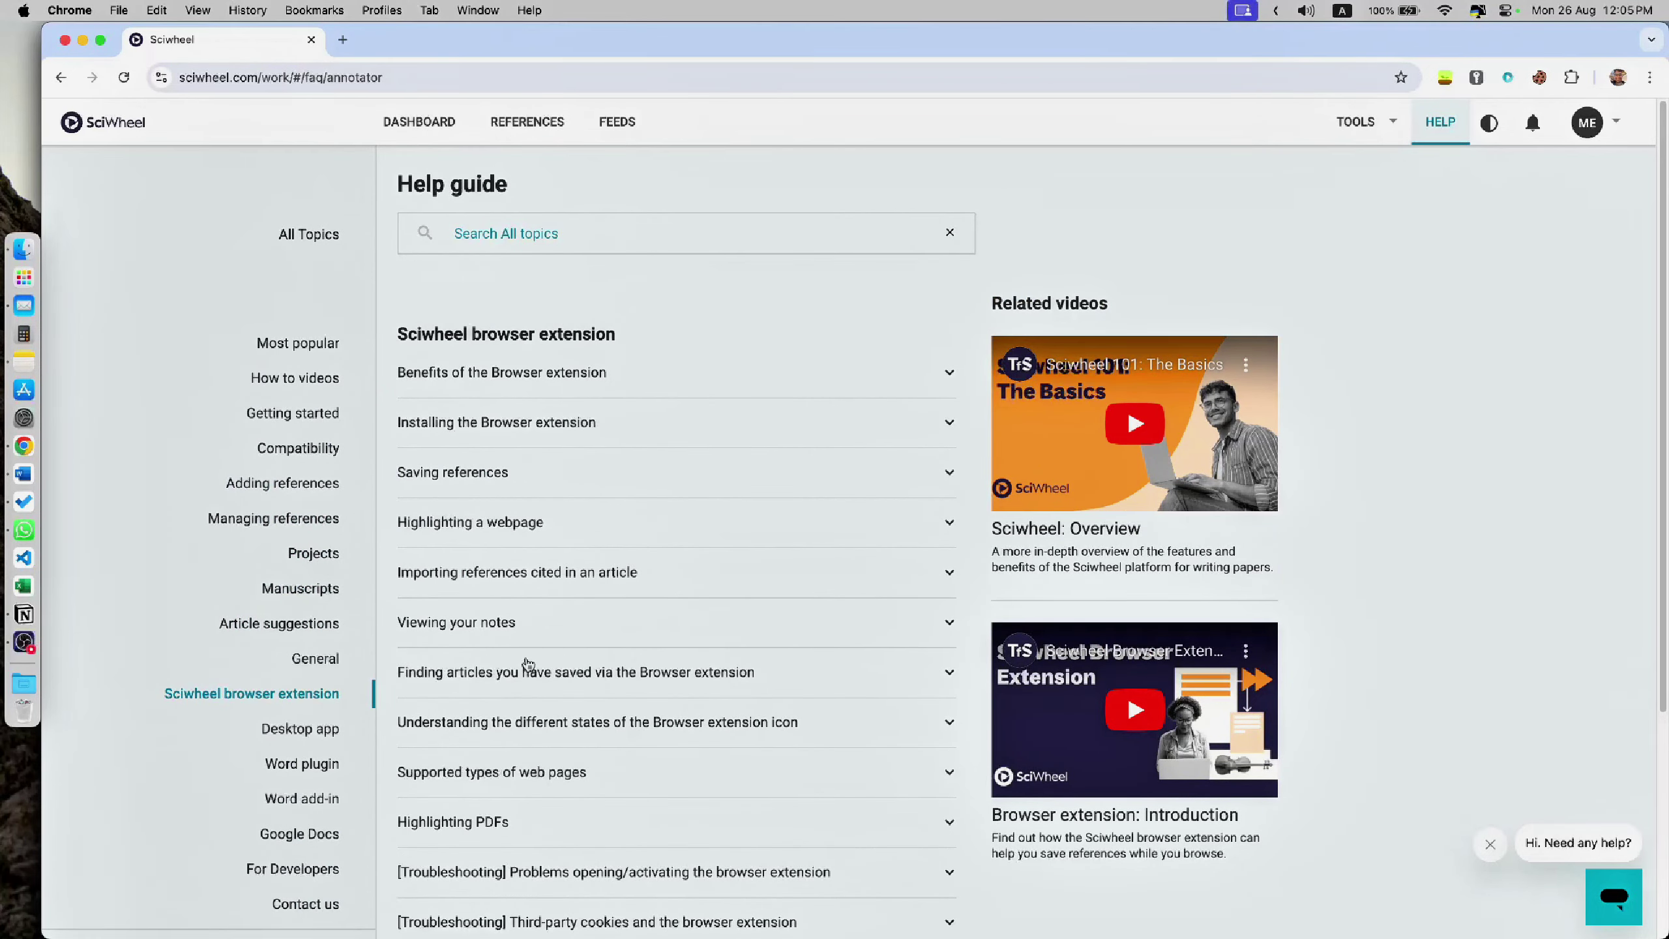
scroll(519, 664, down, 2)
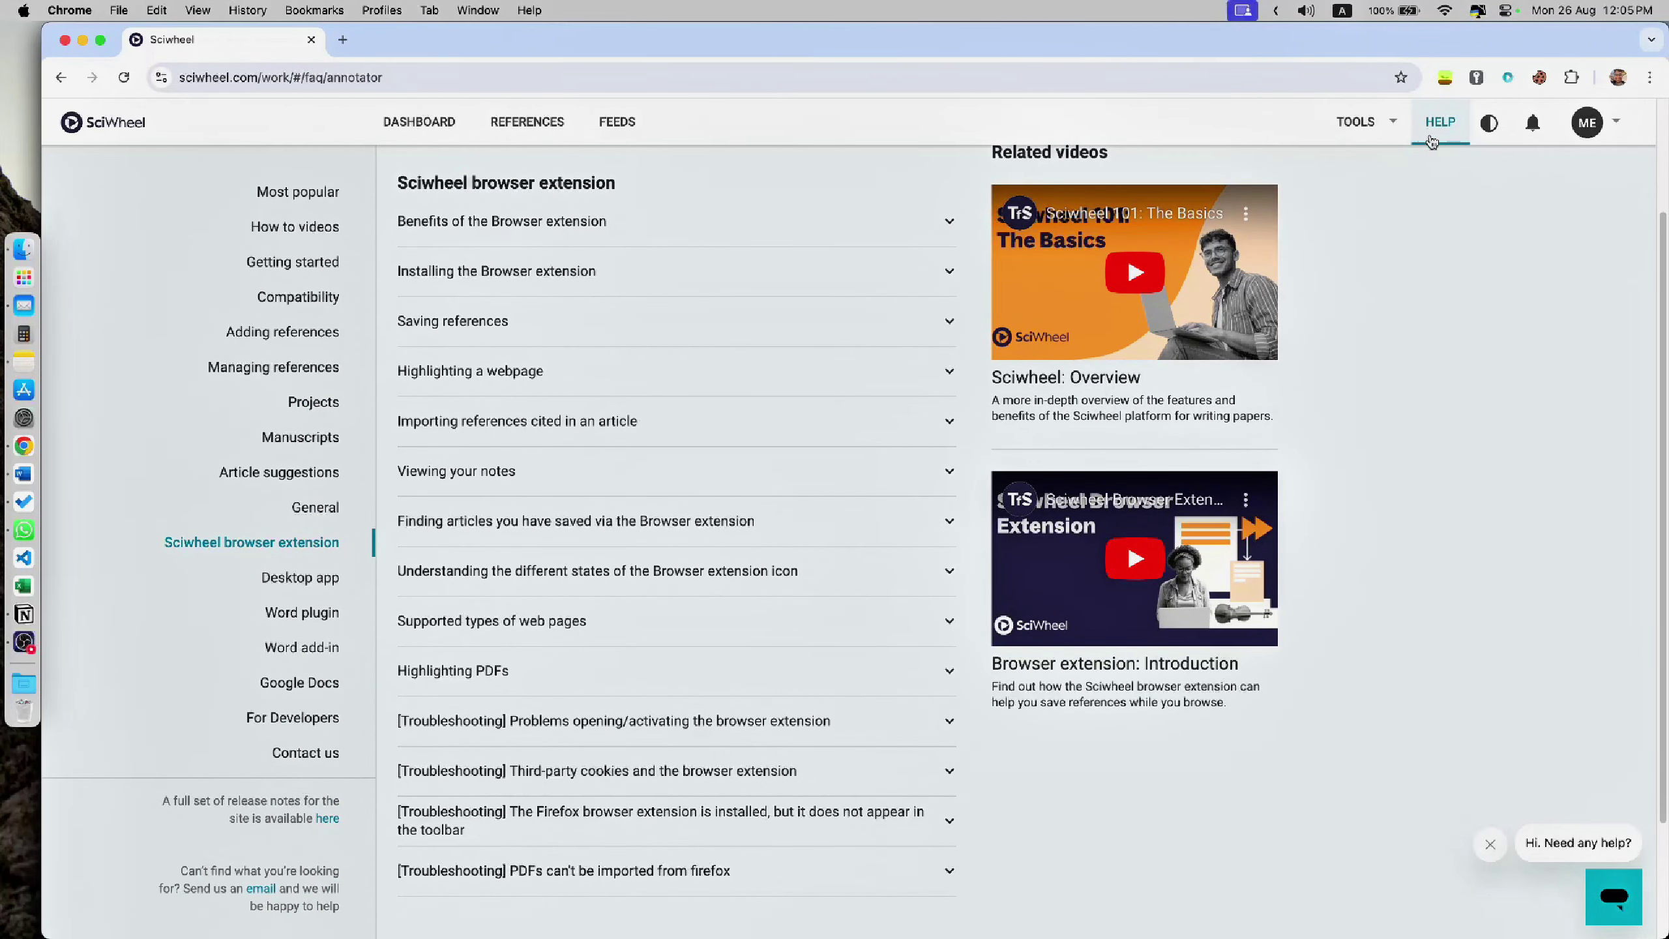
scroll(397, 186, up, 2)
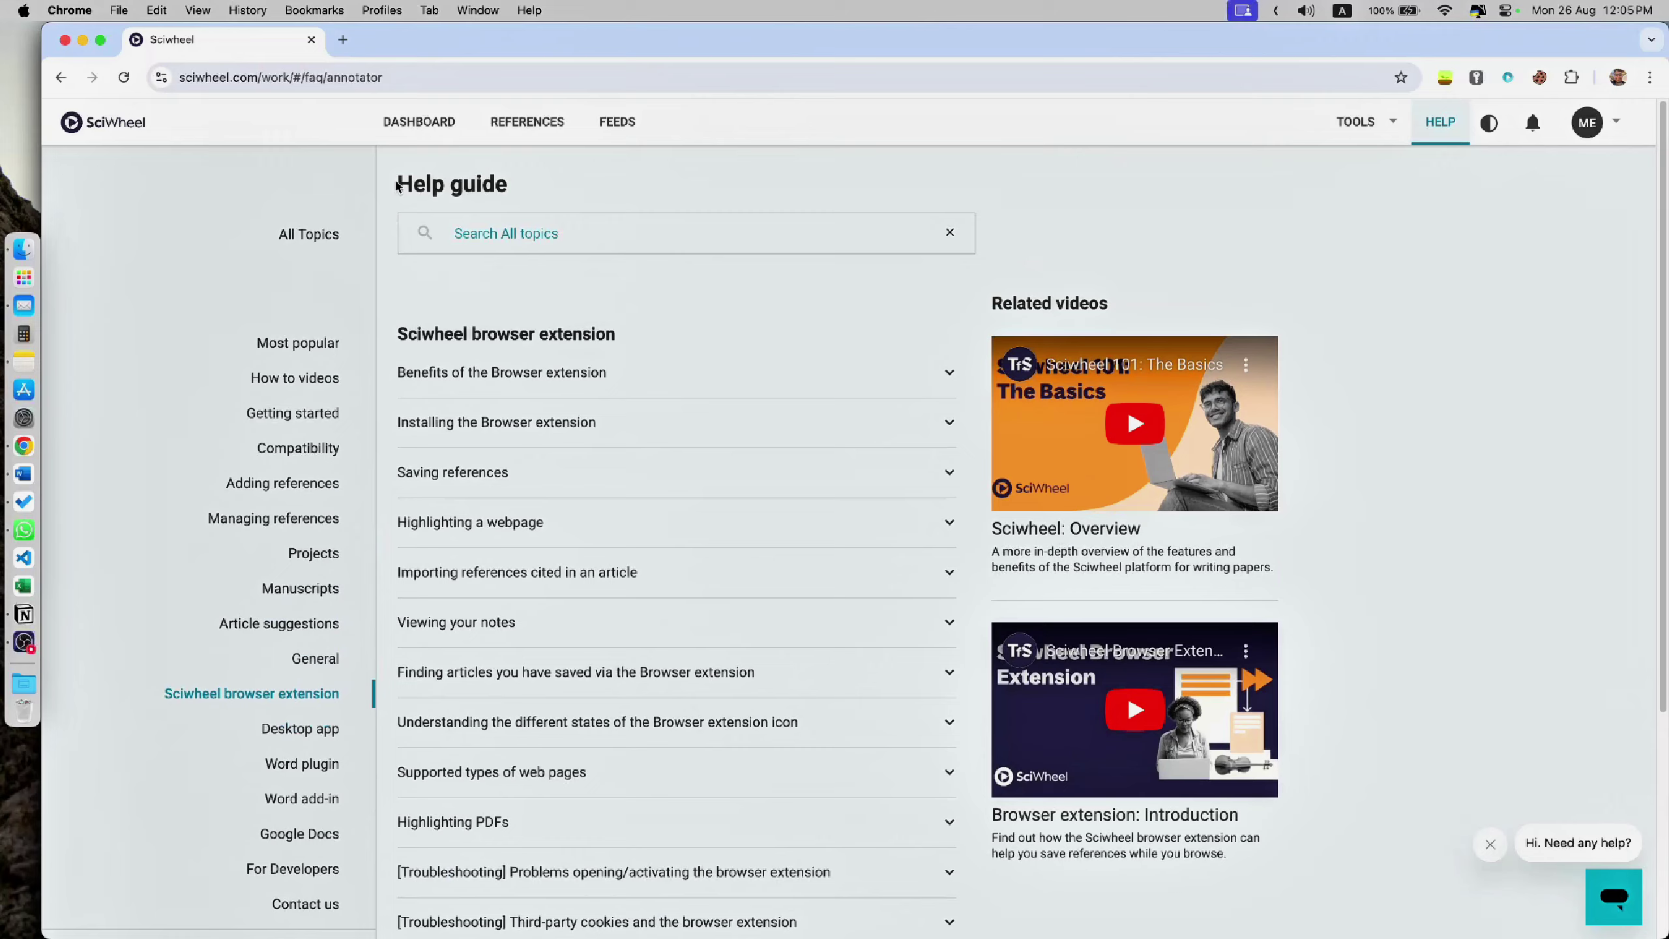
Step: Open the references of the Trail project from the dashboard and expand the list of shared projects
click(402, 132)
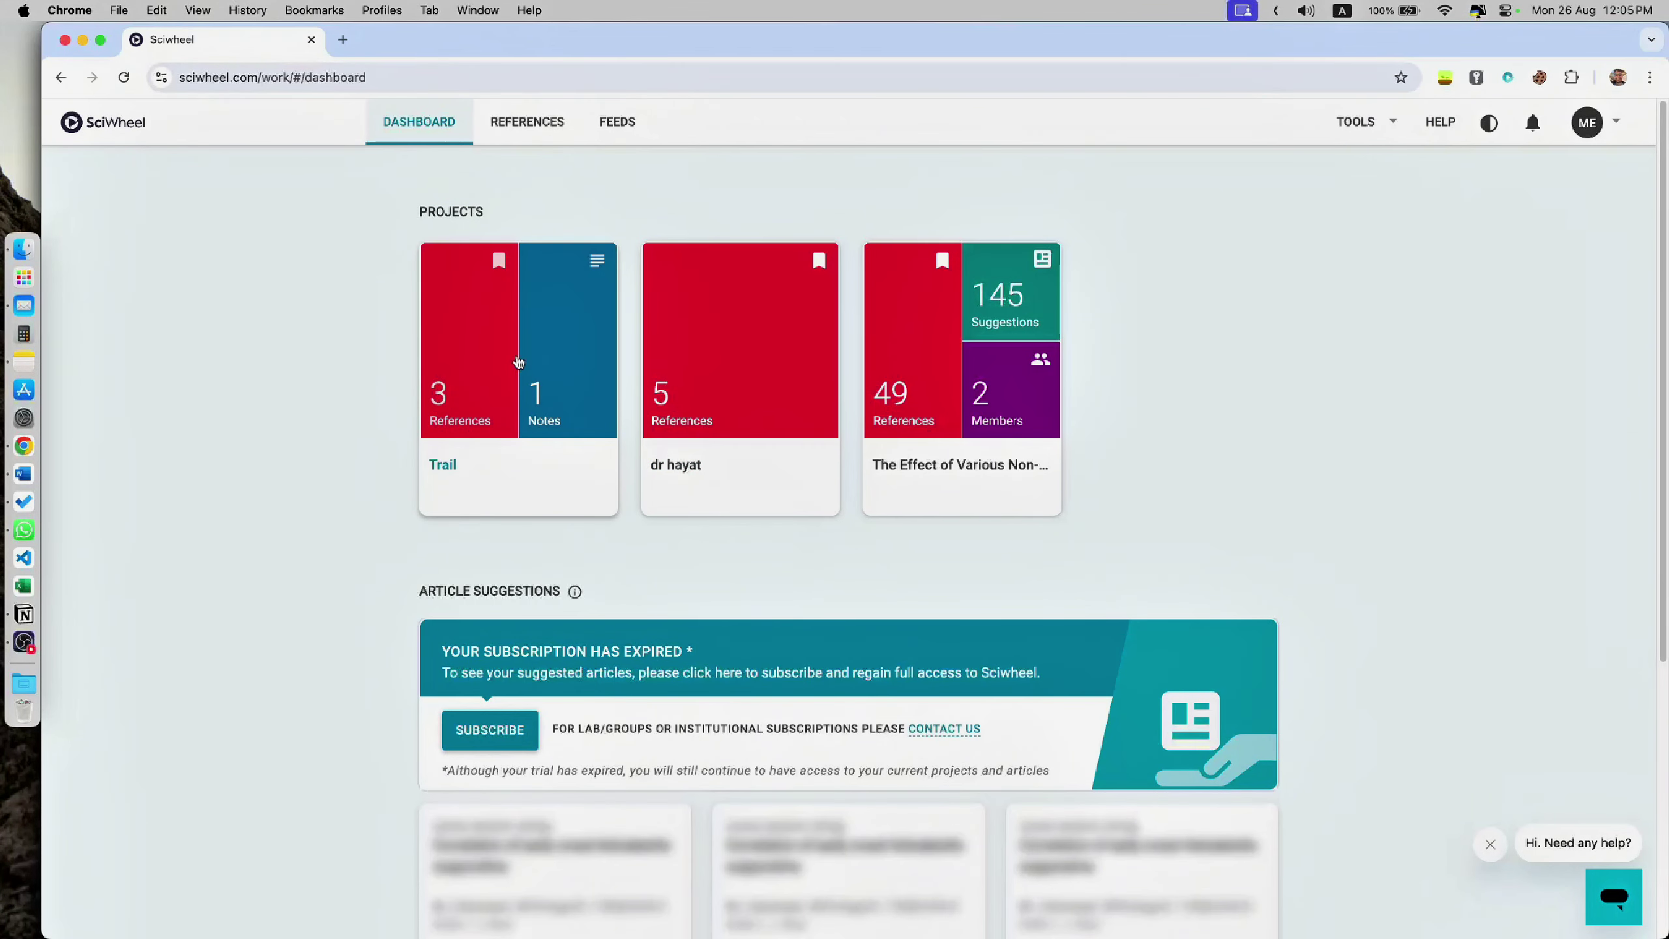
click(479, 356)
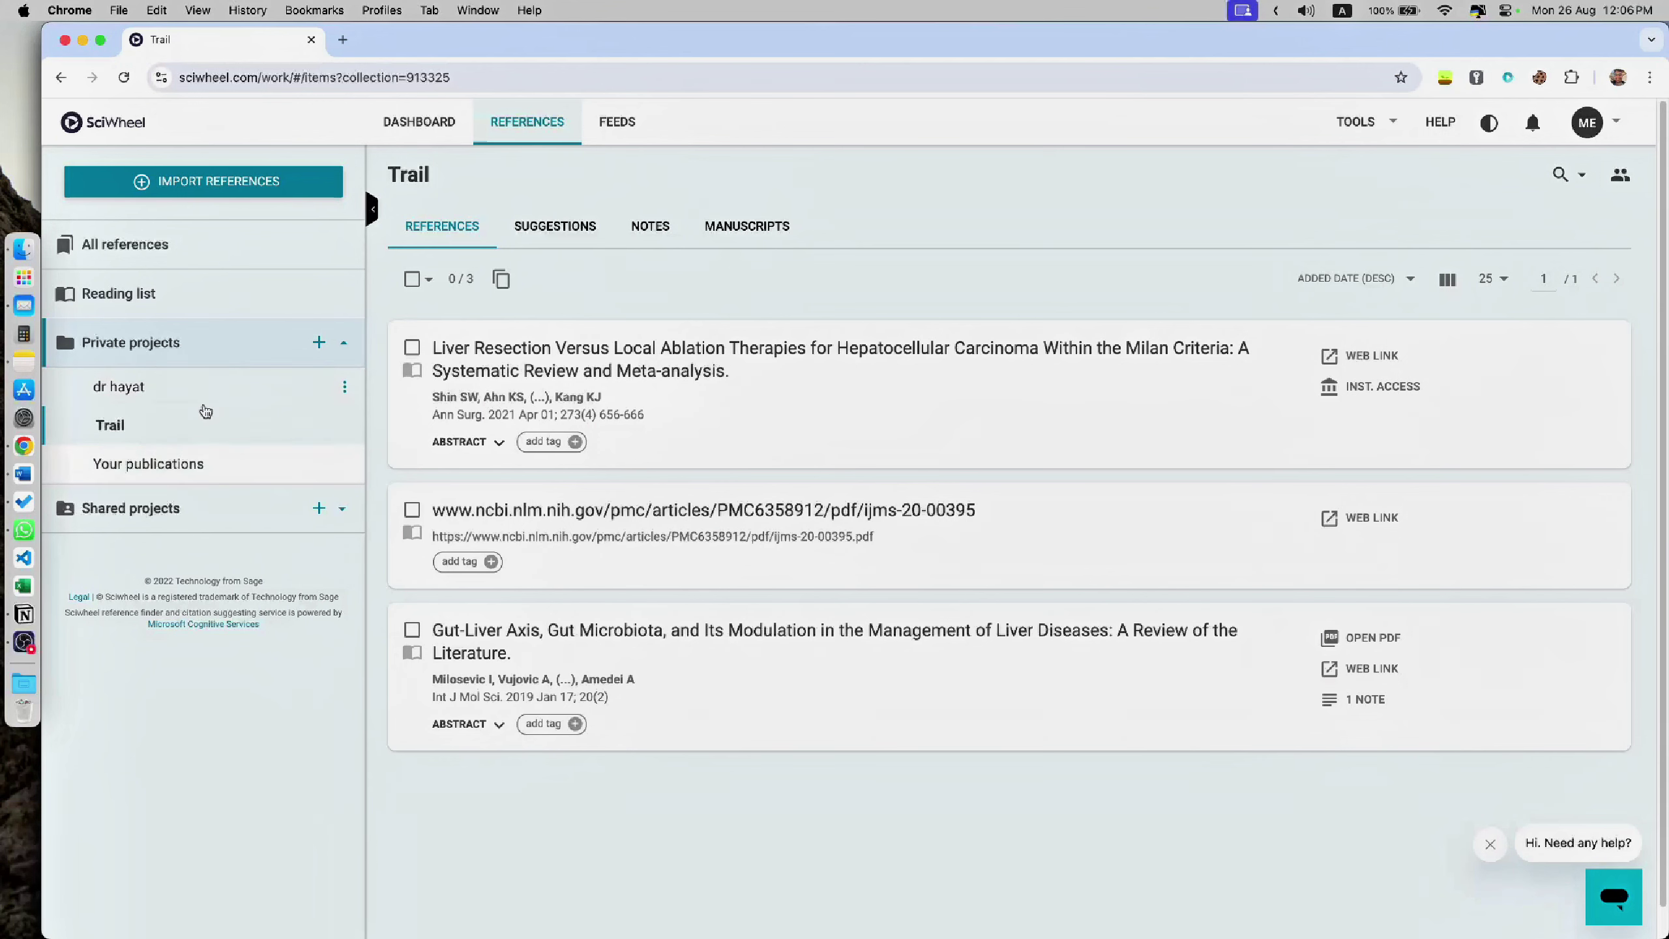
click(342, 509)
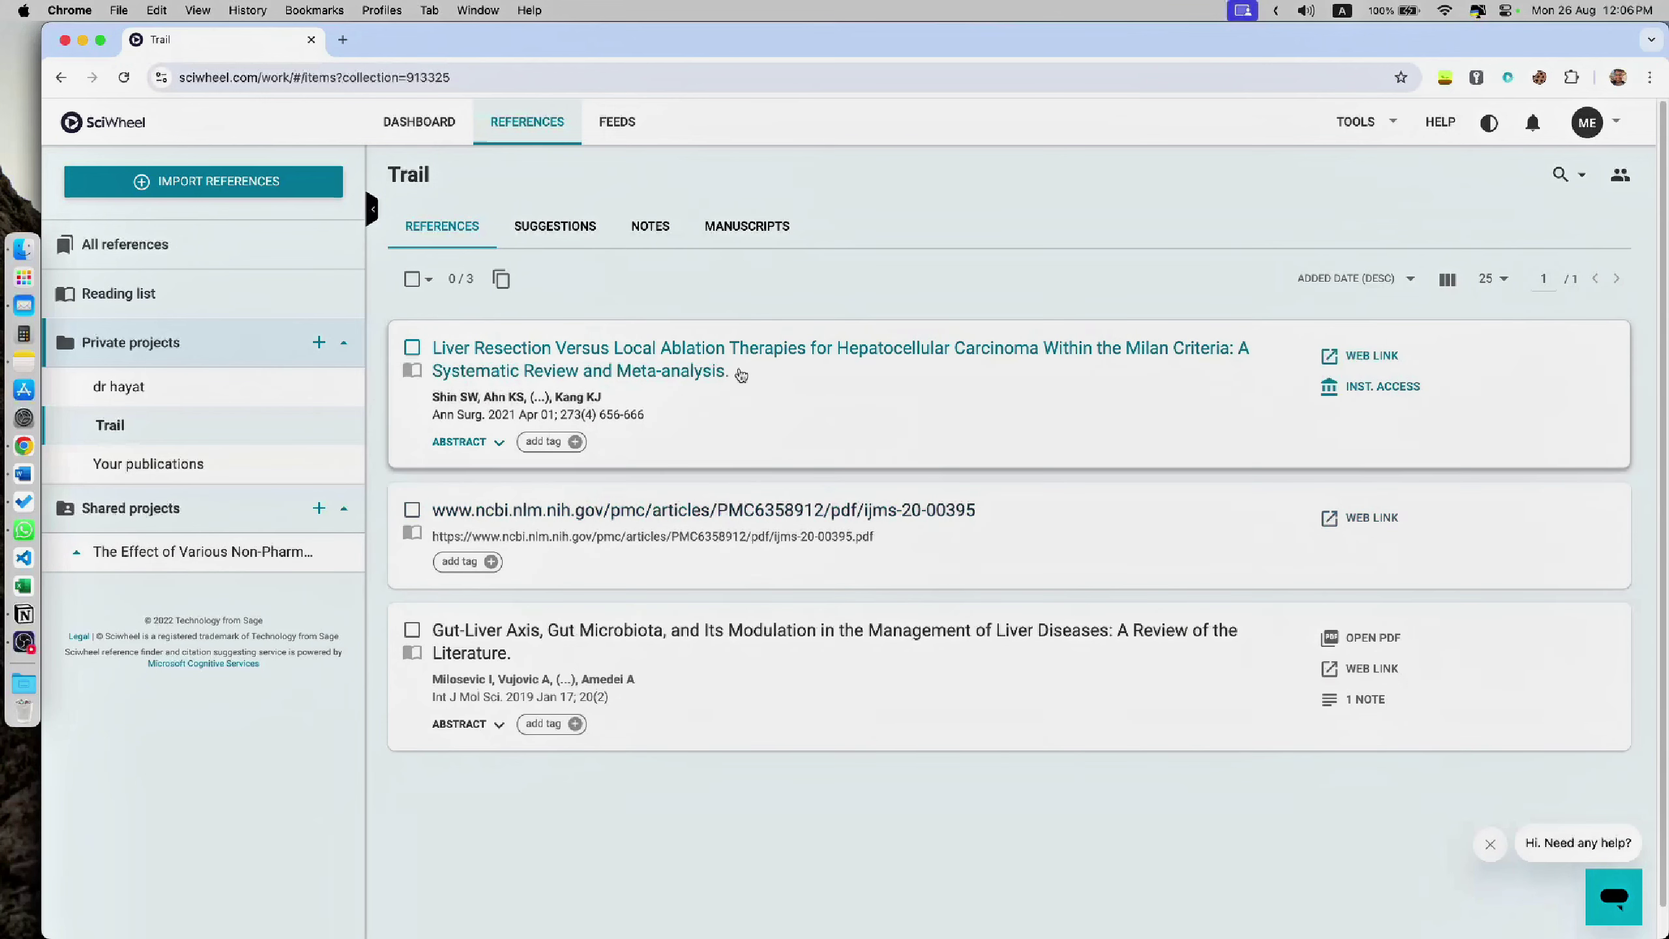
Step: Open PubMed's Advanced Search Builder in a new tab and clear the Meta-Analysis filter
click(344, 40)
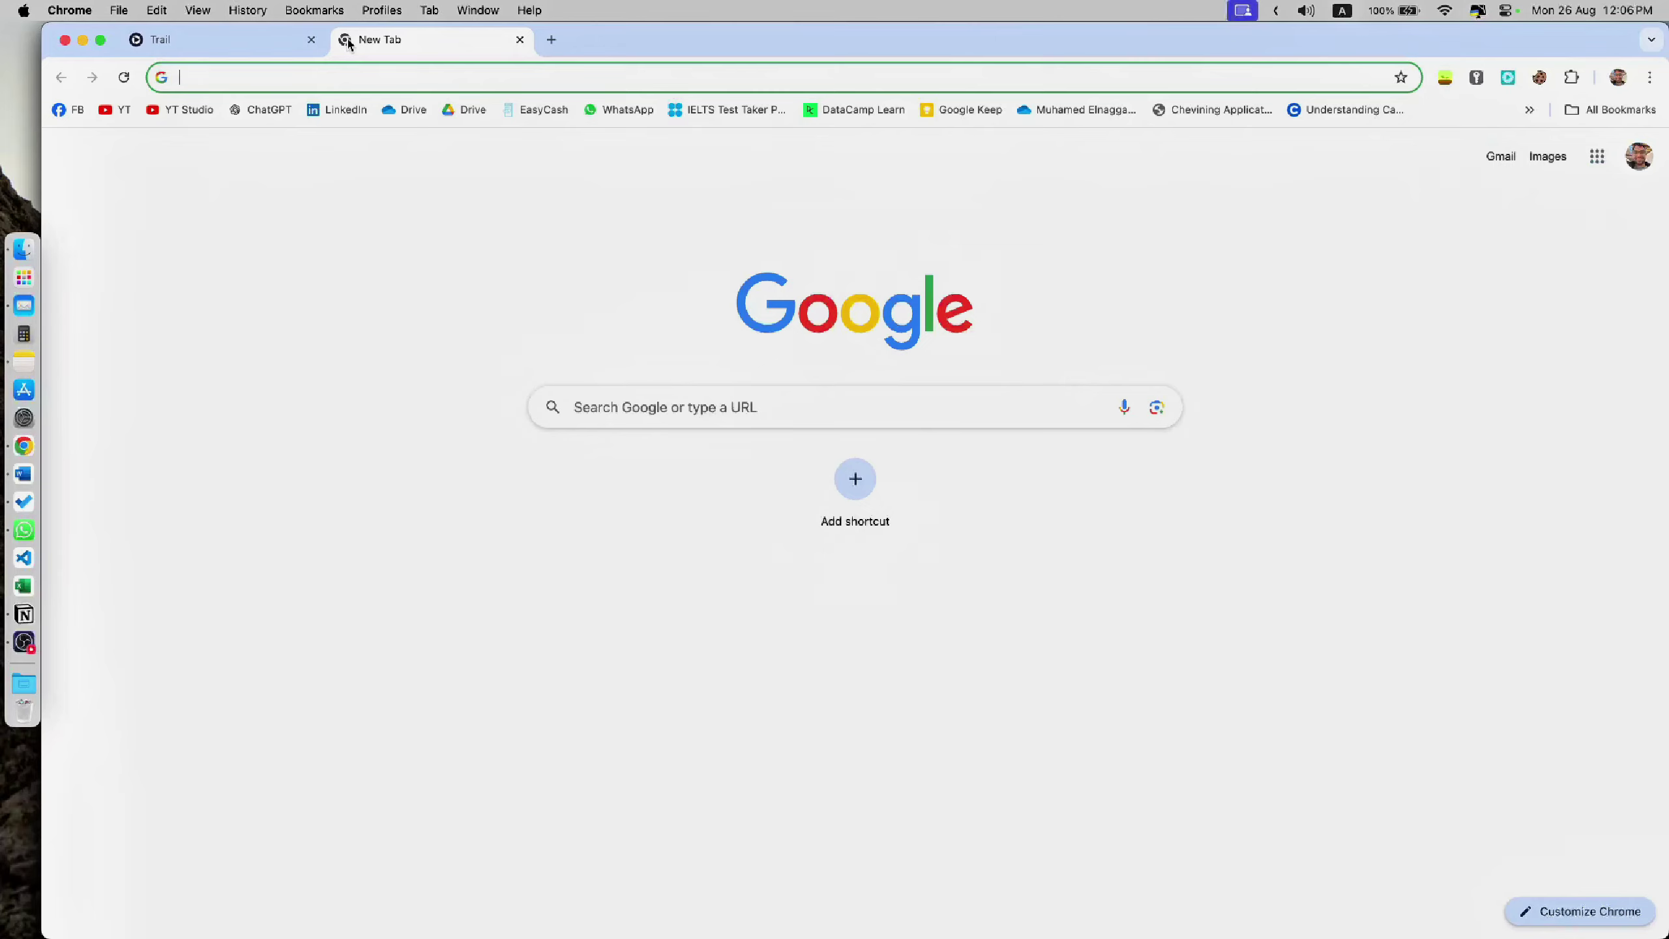
text(pub)
key(Return)
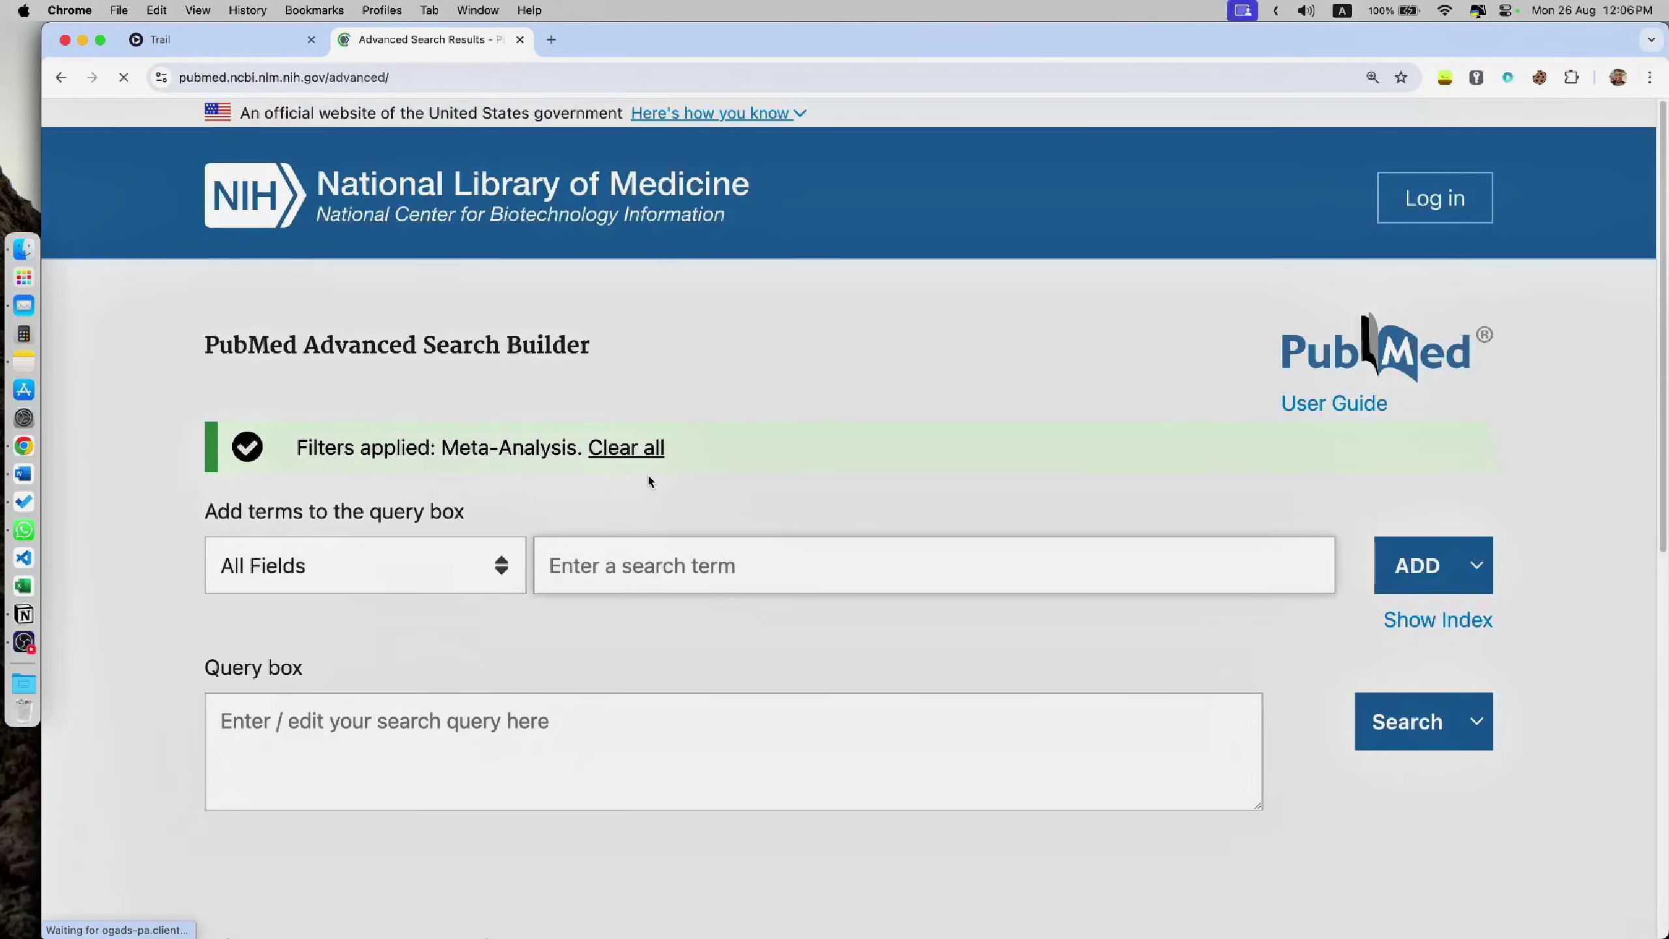
click(644, 452)
Step: Search PubMed for "liver cancer" and open the article "Tumor-associated macrophages in liver cancer: From mechanisms to therapy"
click(681, 519)
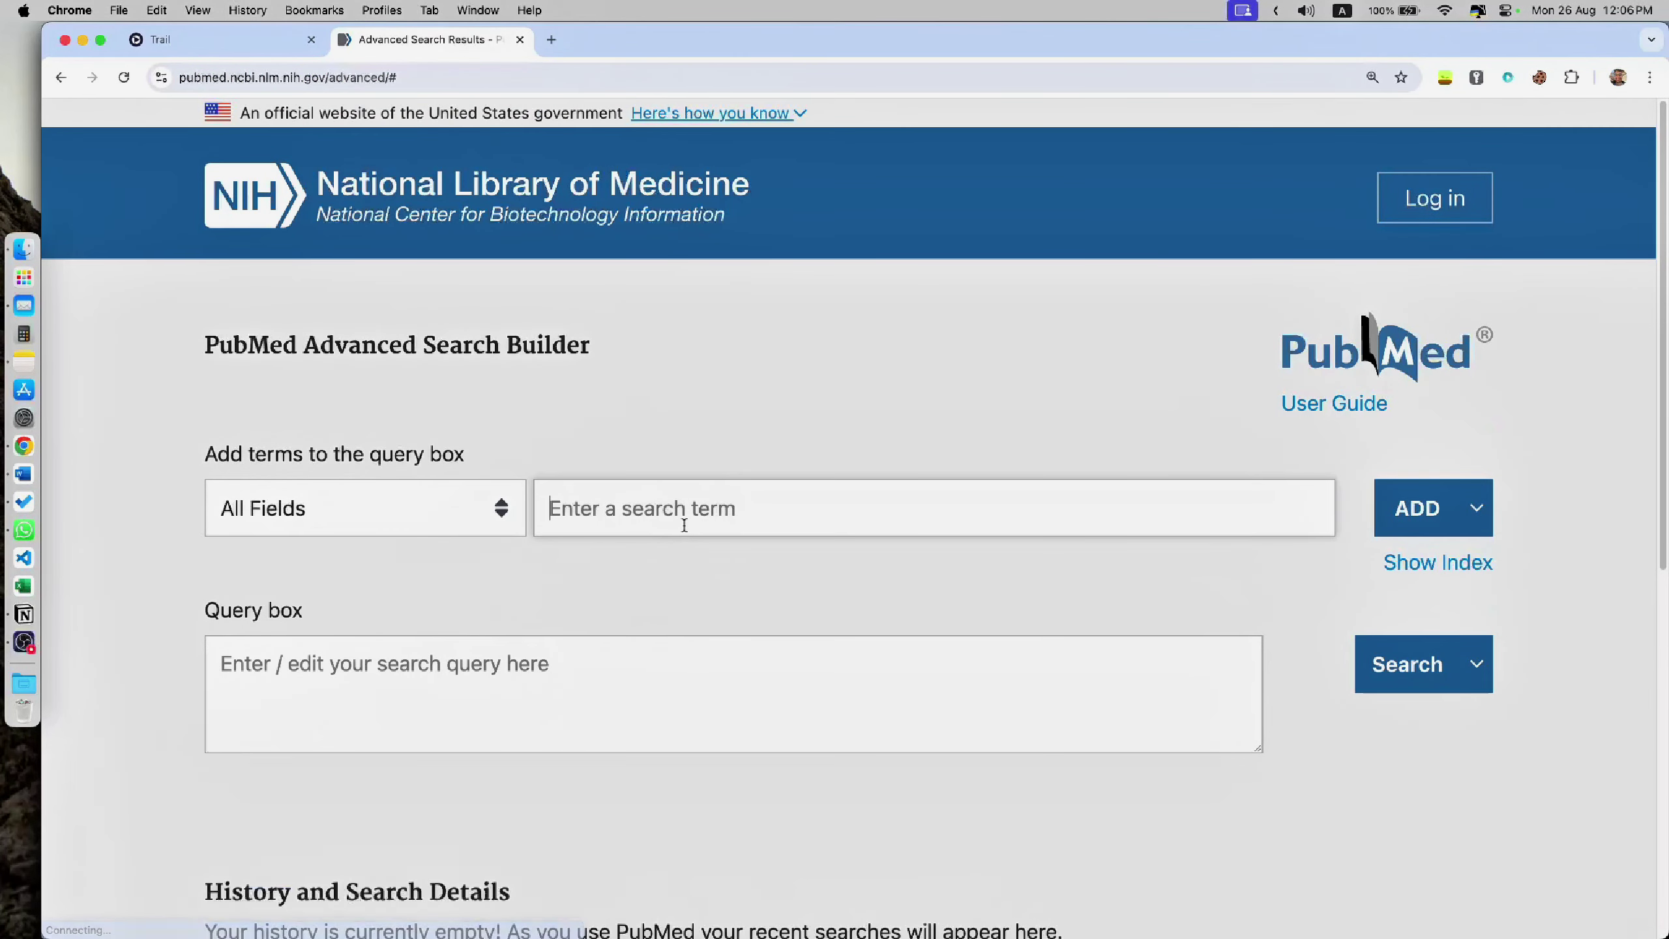
text(liver cancer)
key(Return)
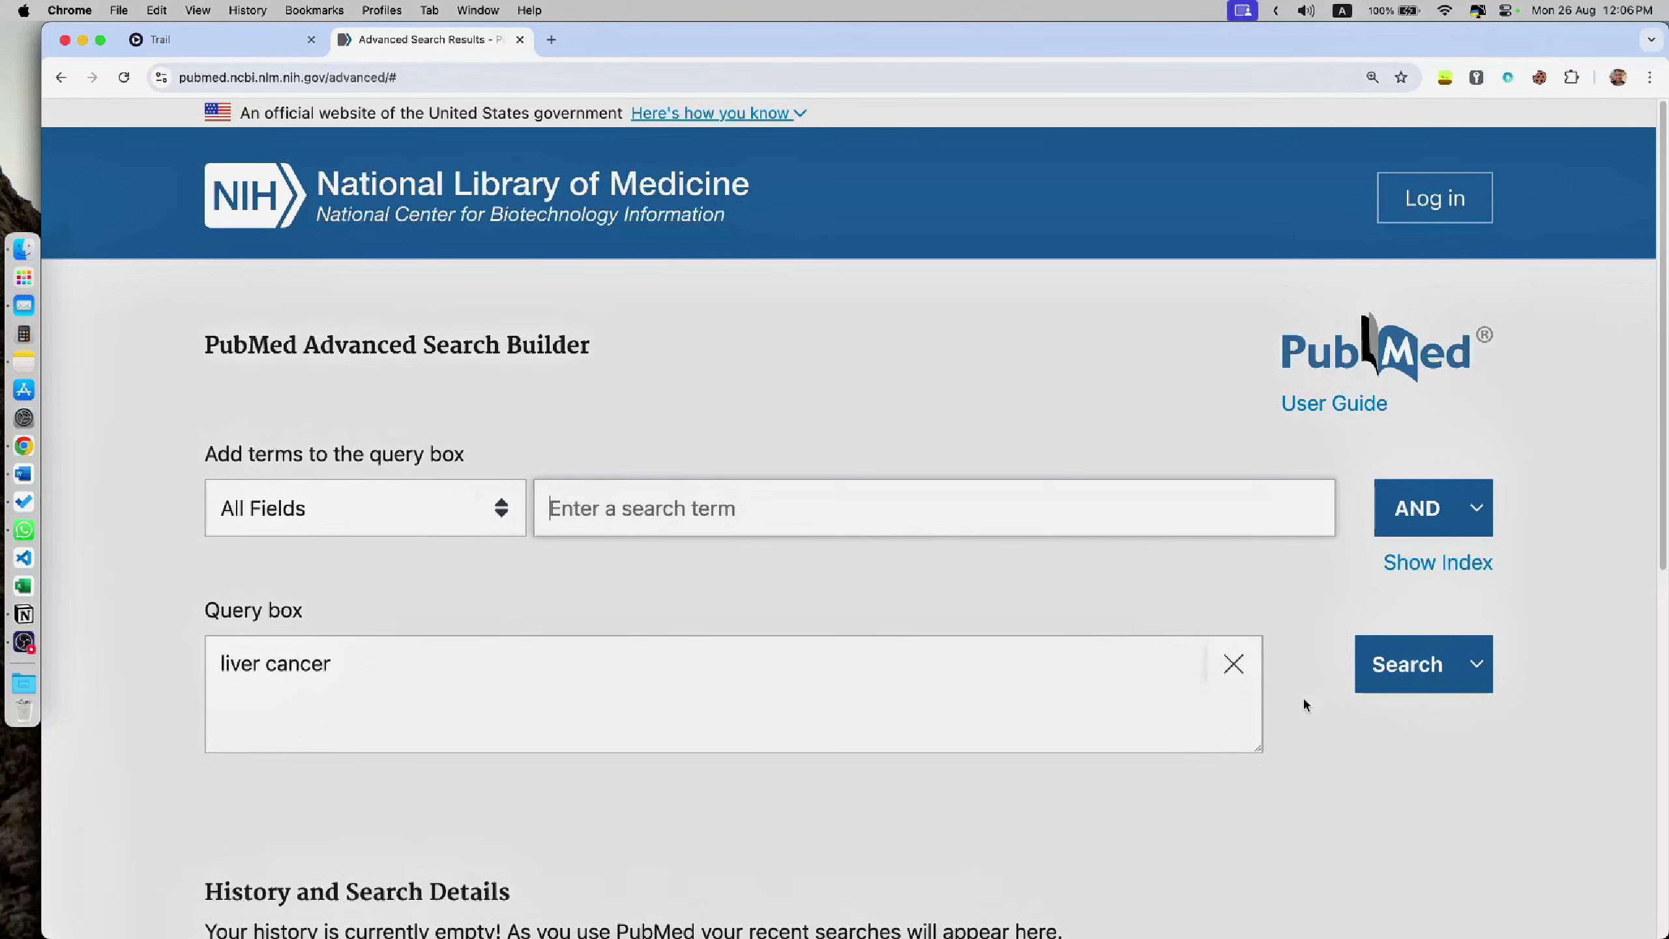
click(1406, 664)
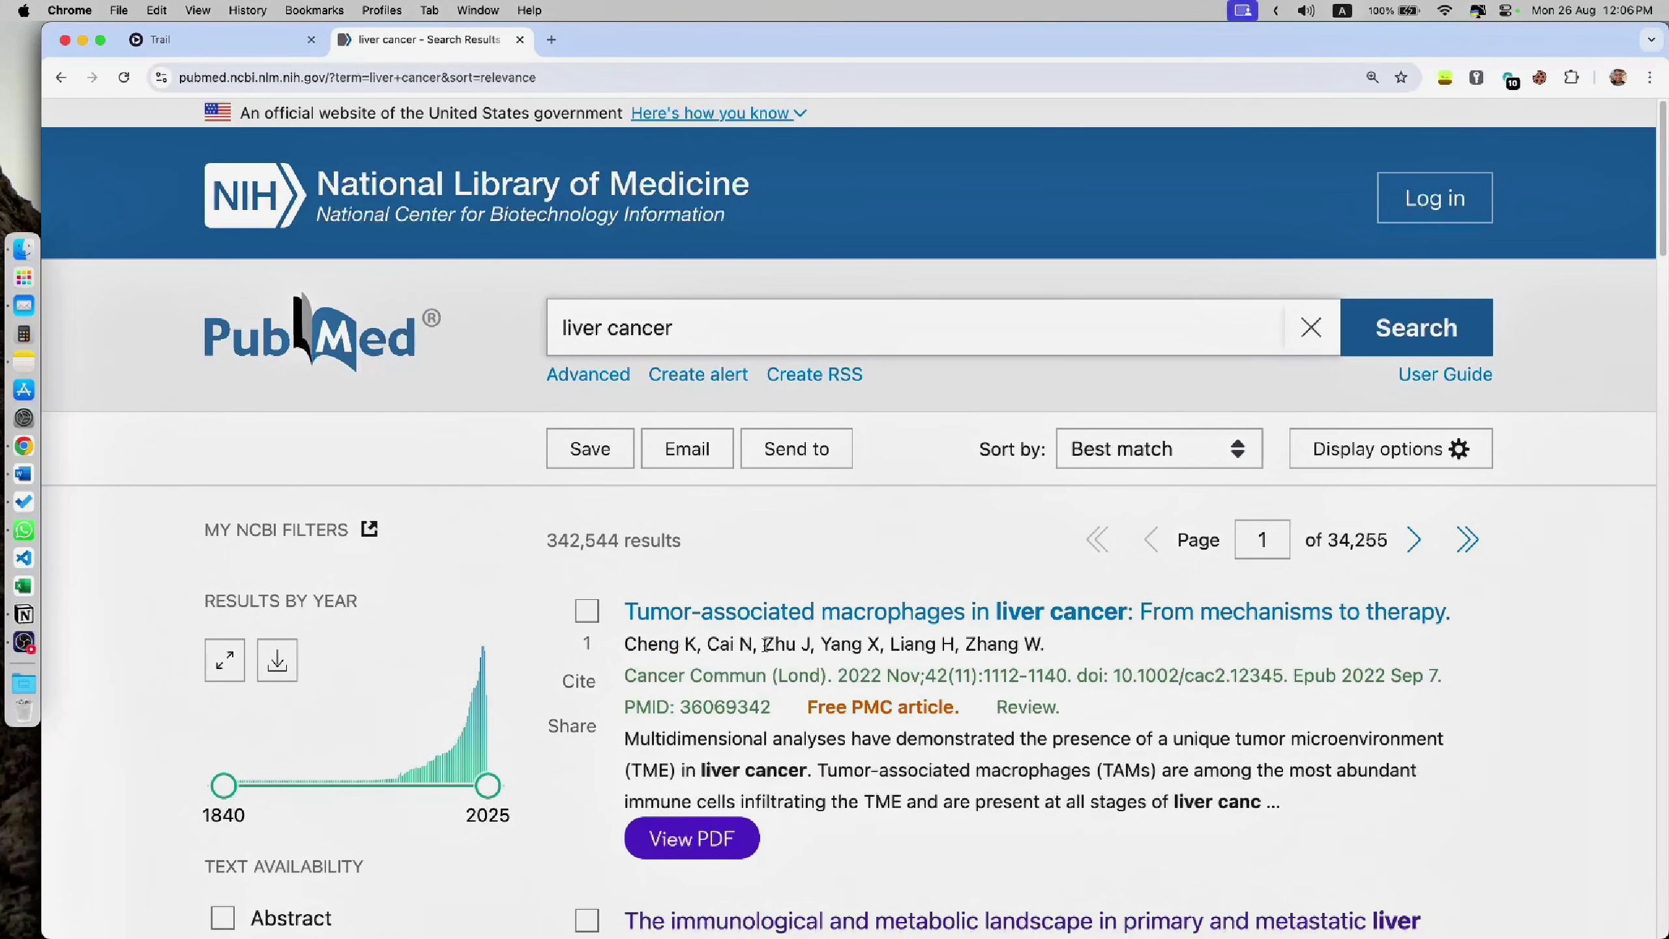
click(842, 613)
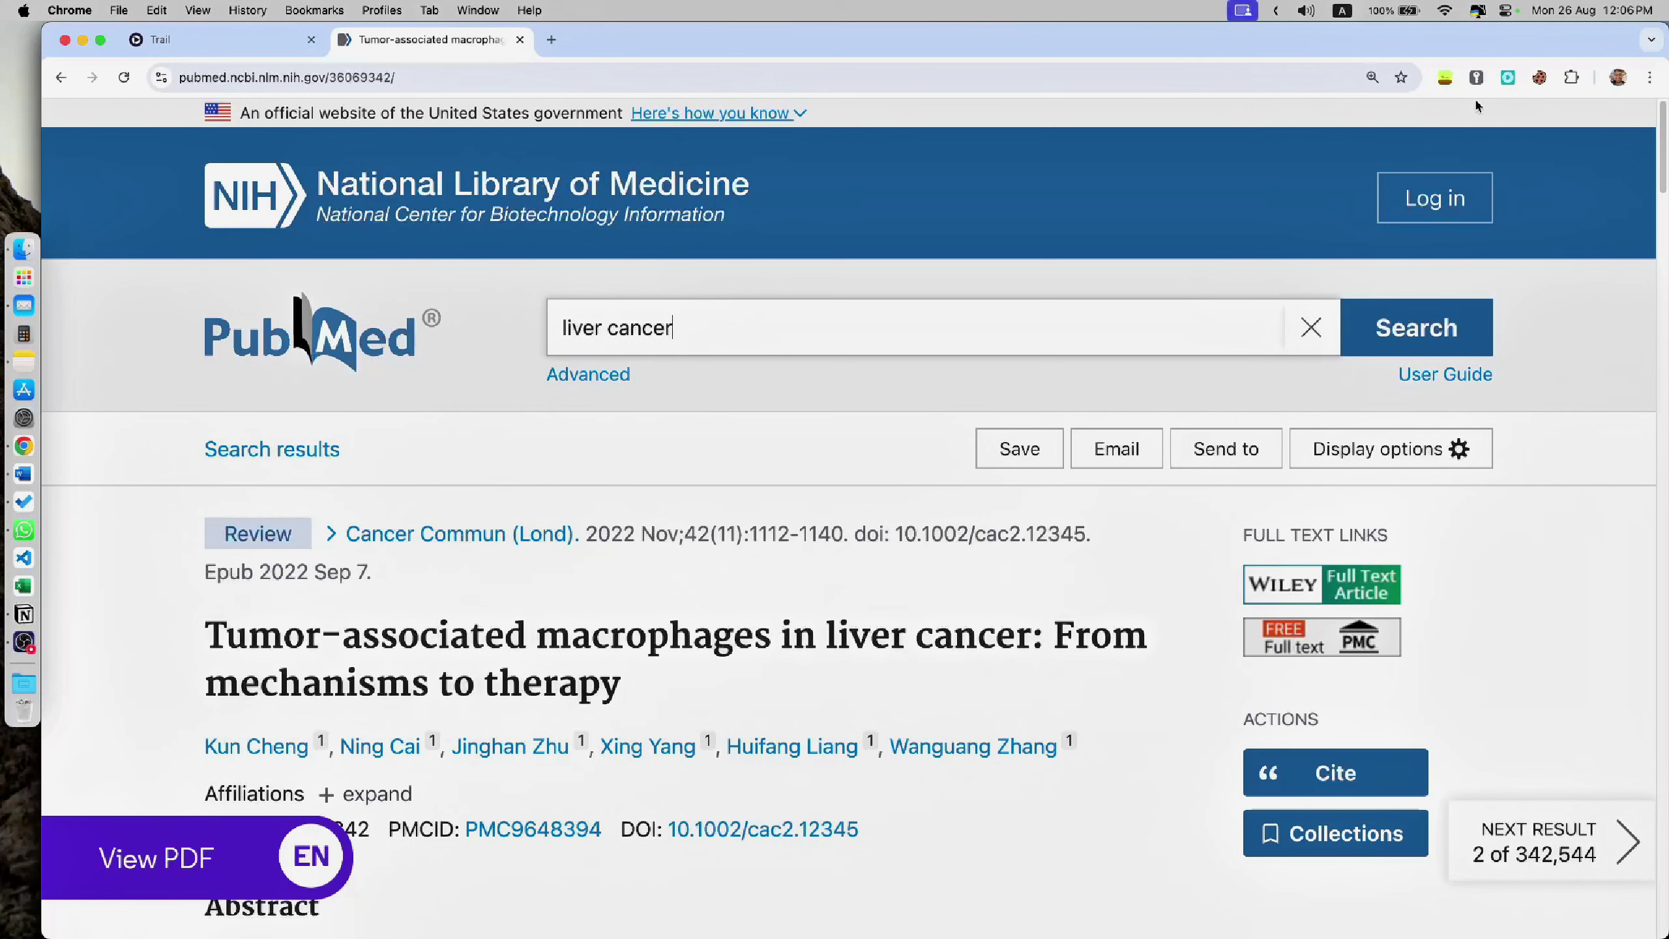
Step: Open the Sciwheel extension on the article and choose the Trail project as its destination
click(1507, 77)
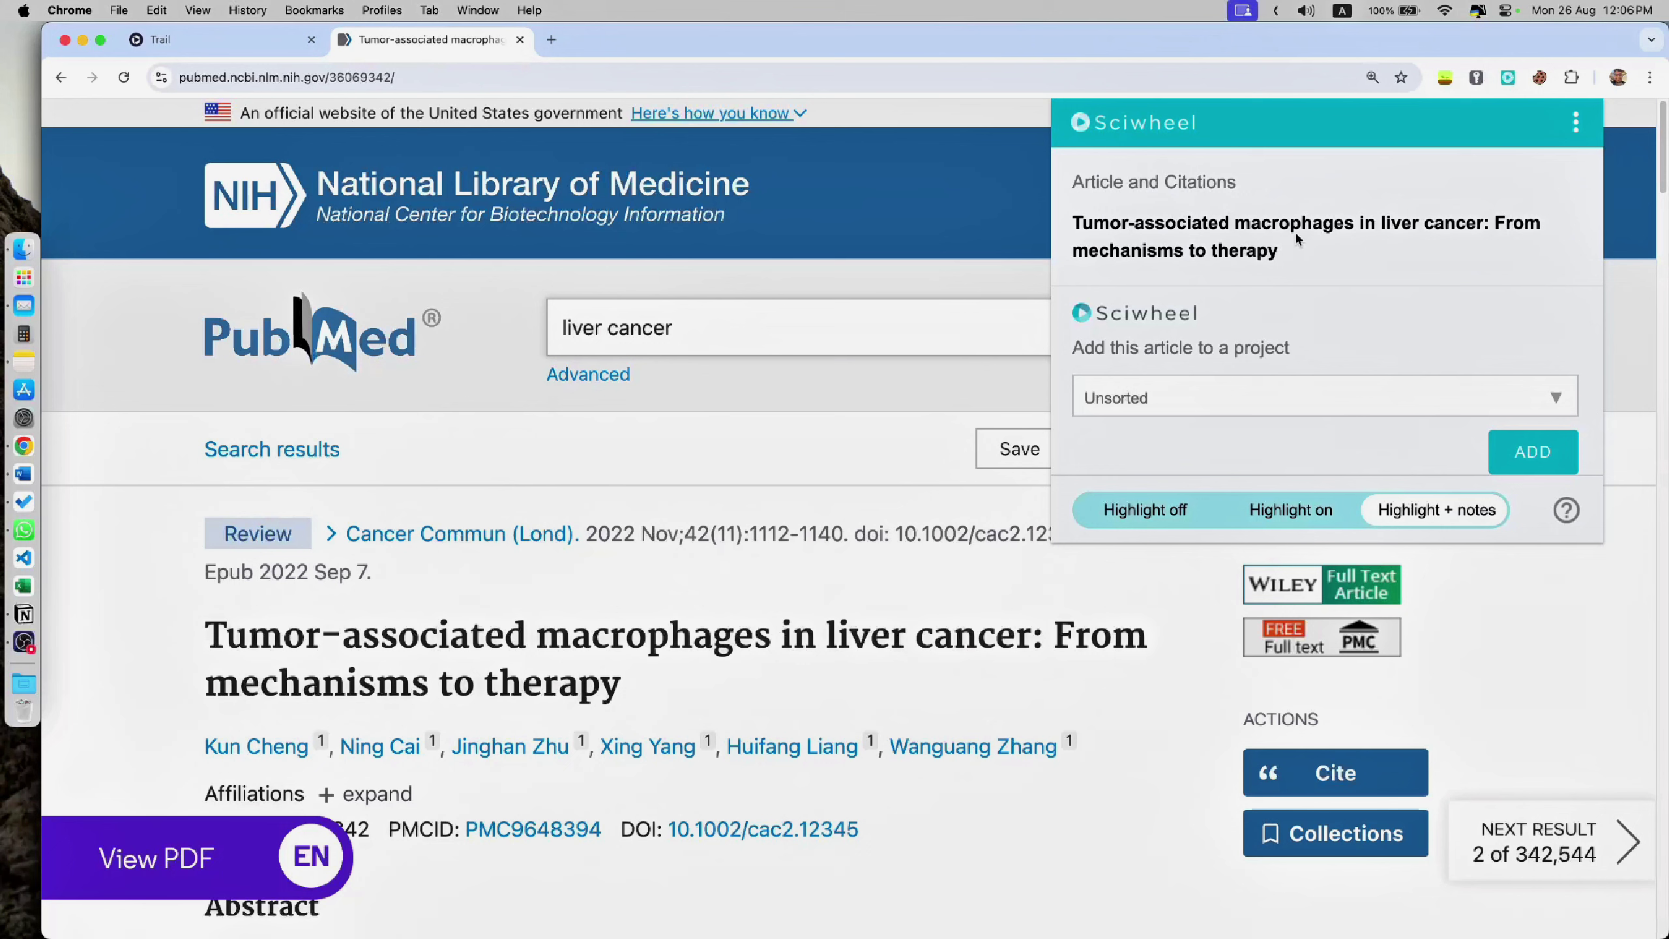
click(1545, 397)
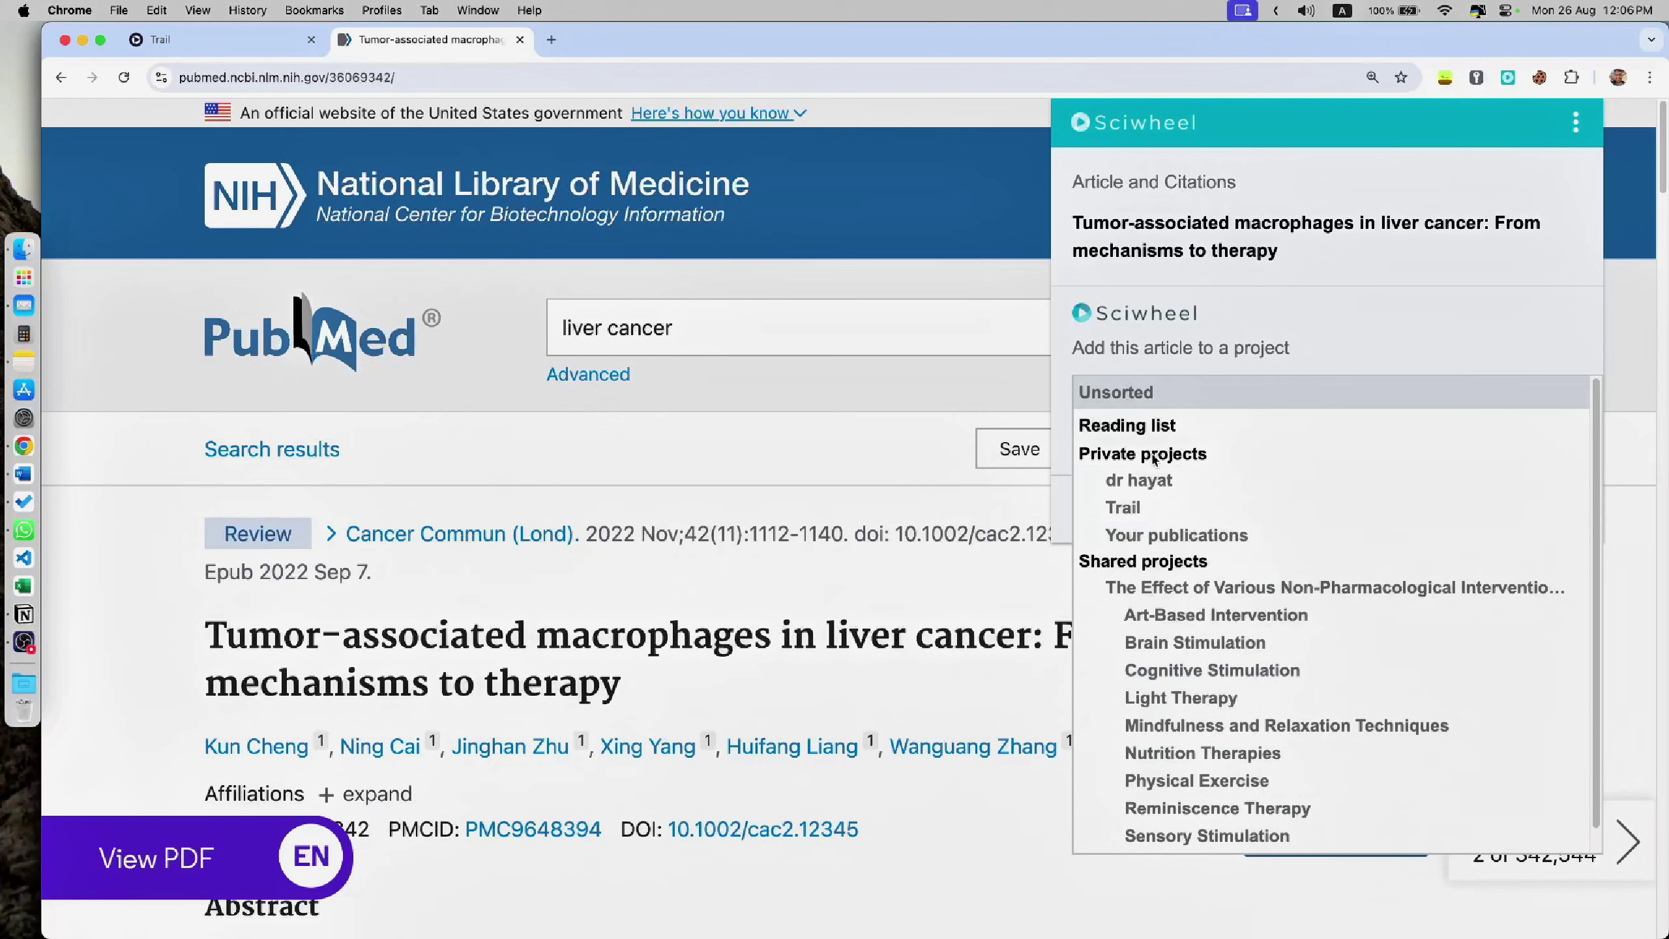
click(1165, 506)
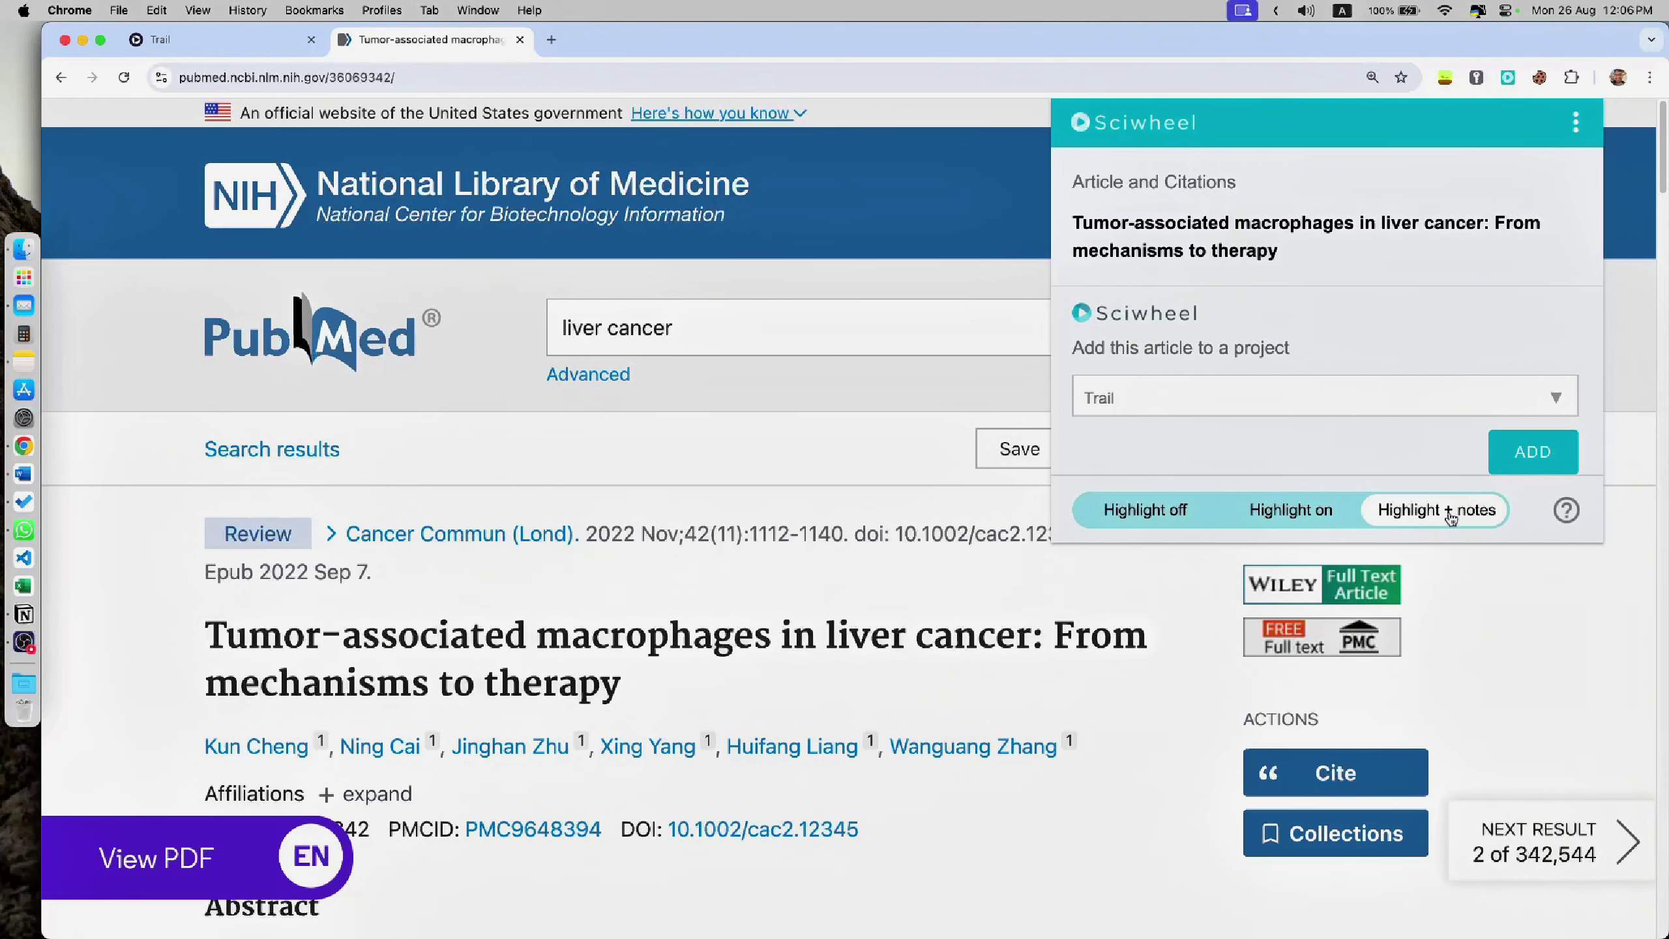
Step: Close the Sciwheel extension popup and look through the article's abstract
scroll(817, 487, down, 5)
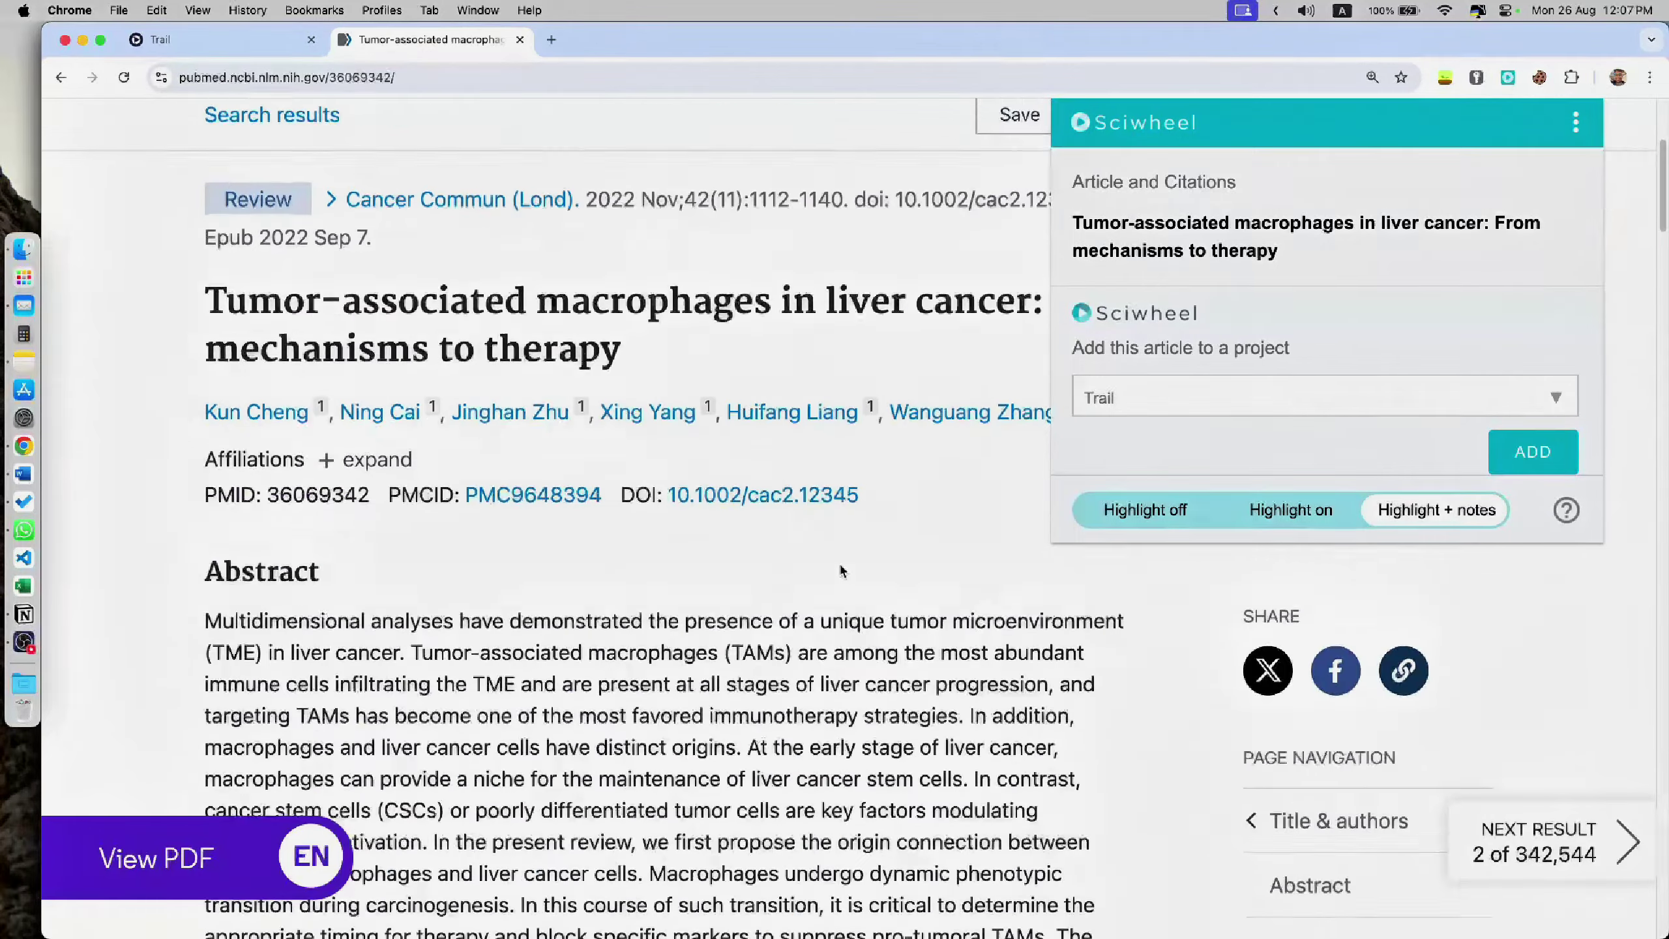
click(1510, 78)
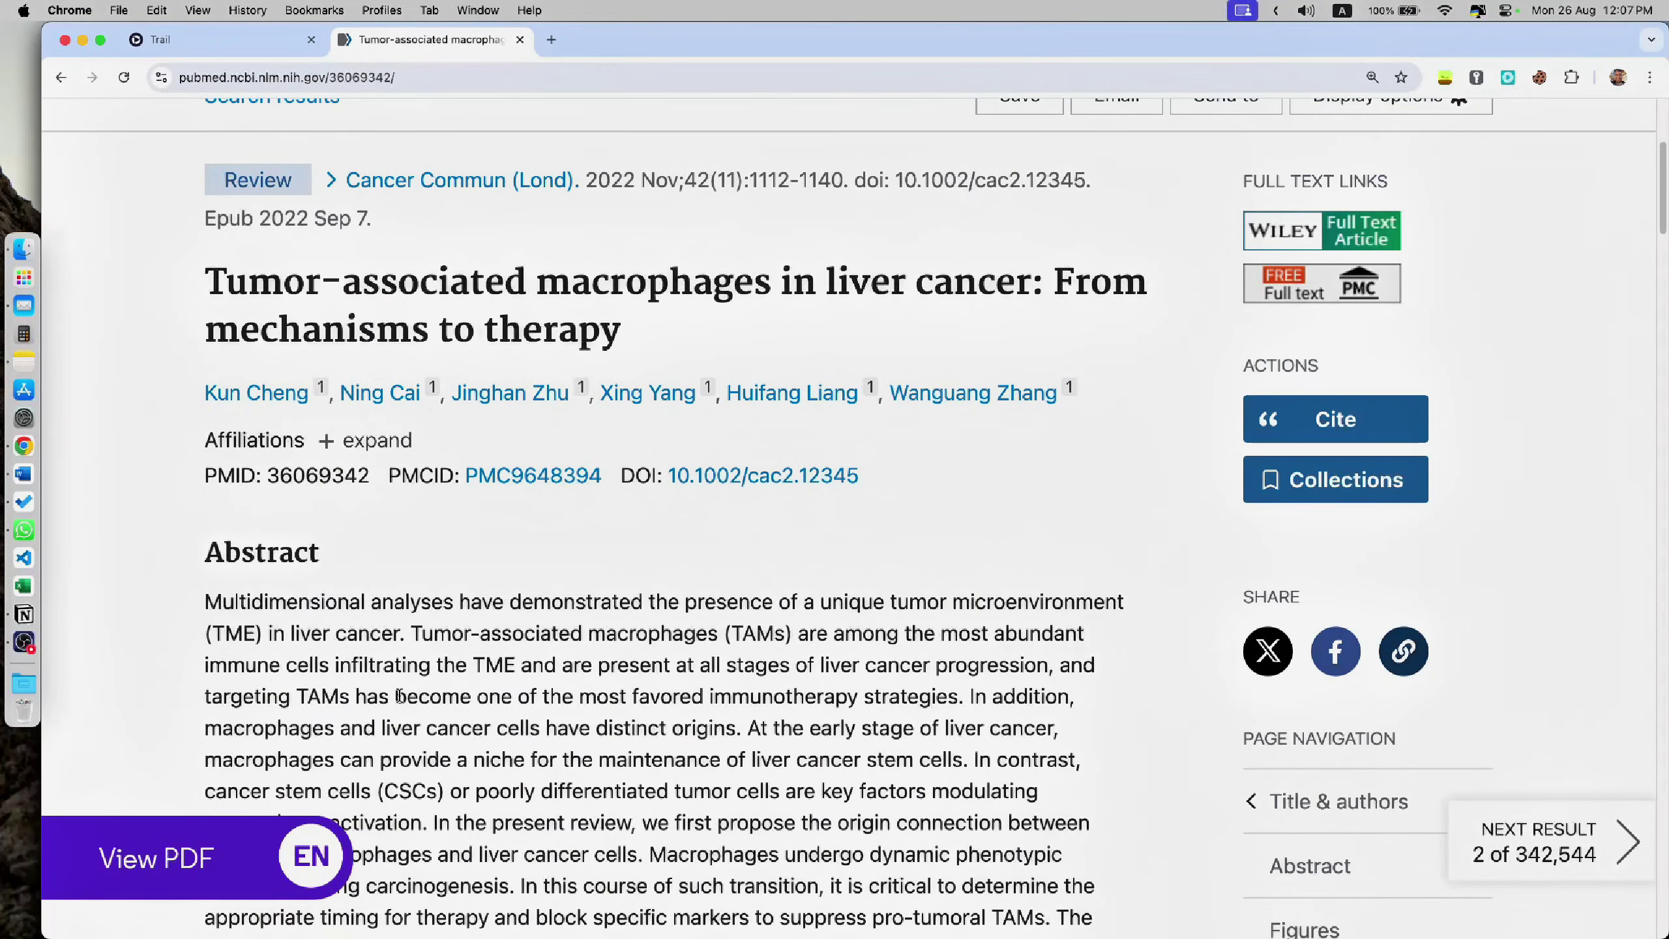
scroll(338, 437, down, 3)
scroll(397, 571, down, 5)
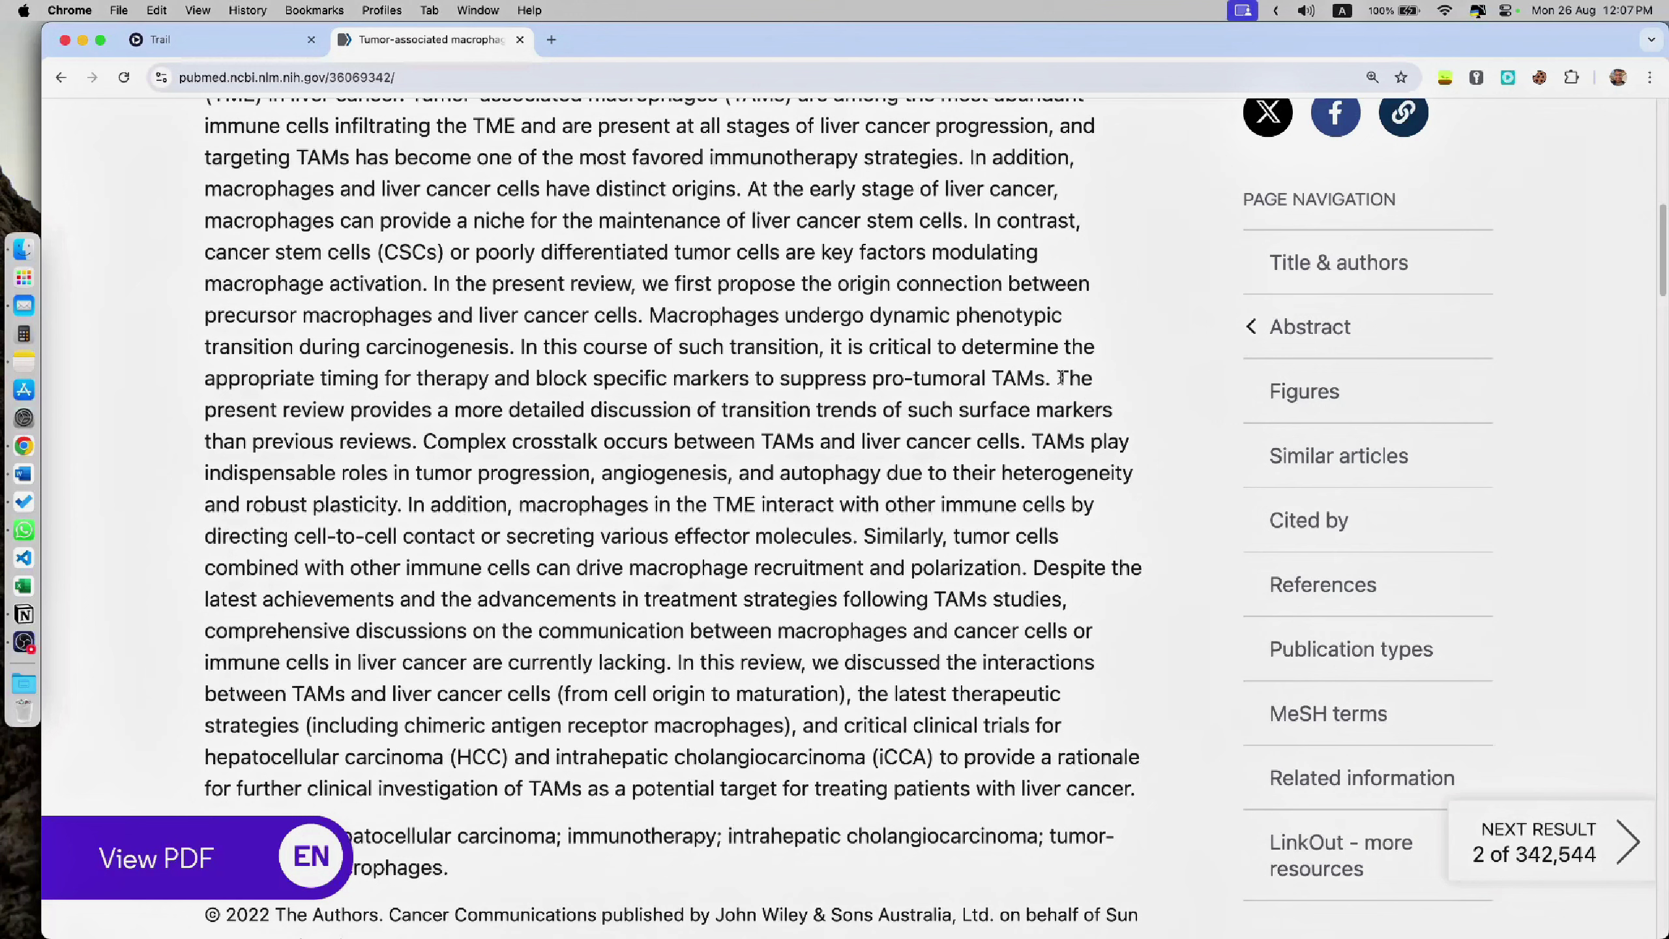
Step: Highlight the abstract sentence beginning "The present review provides" in yellow and save it to Trail with the note "this is important"
drag(1060, 378, 417, 442)
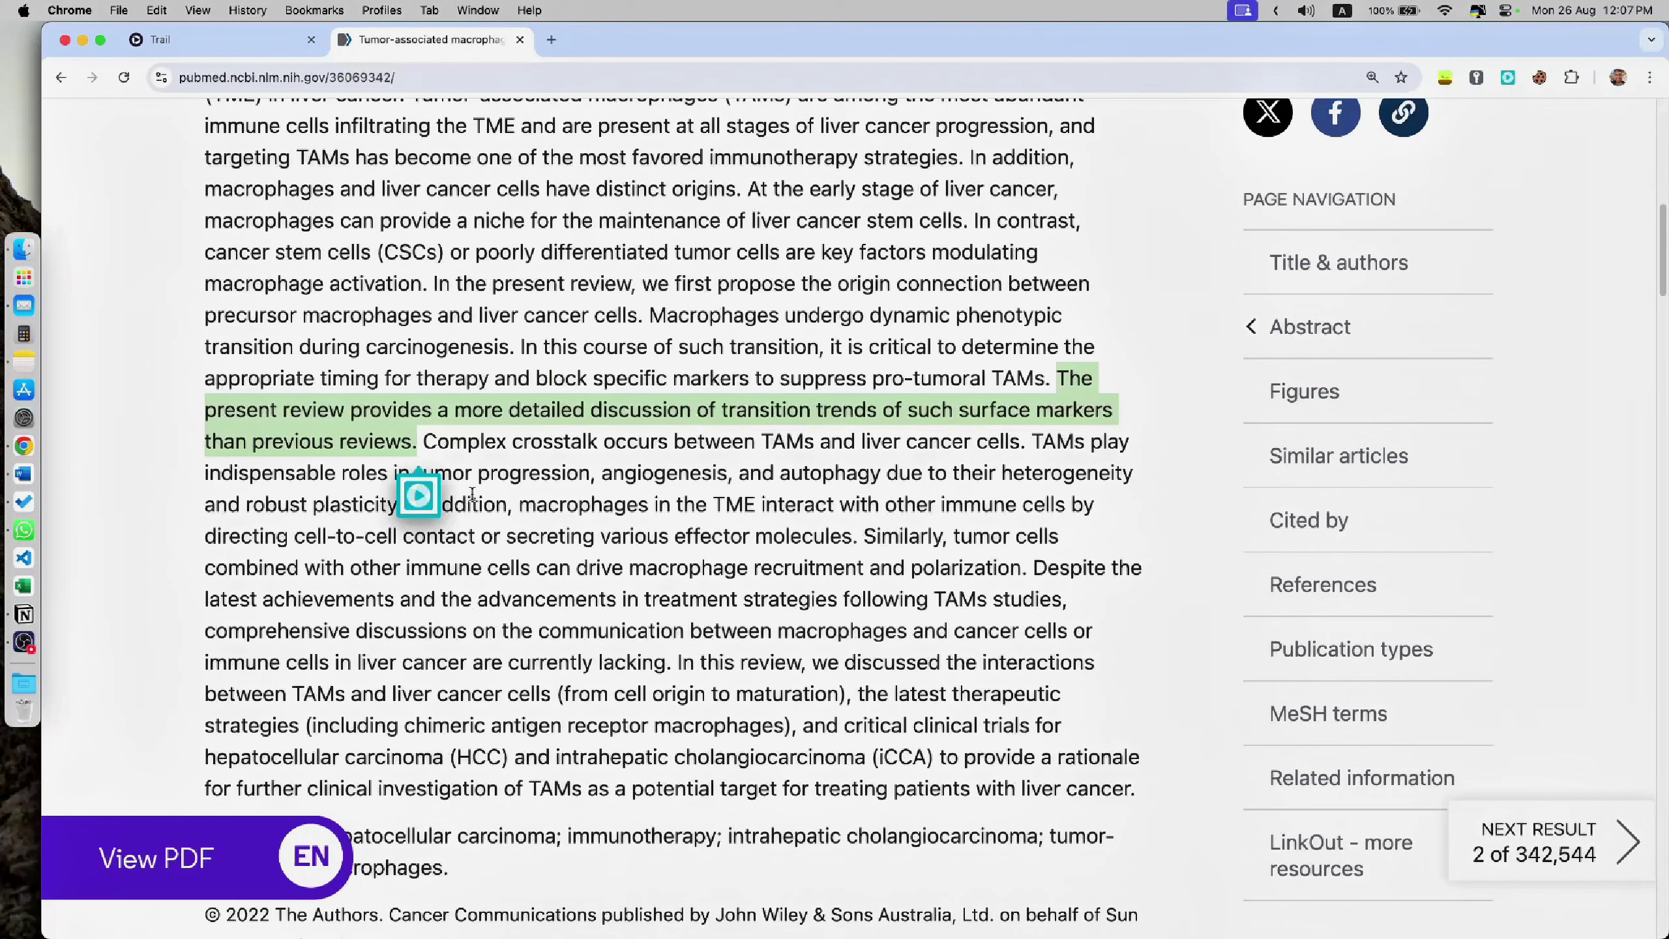
click(418, 496)
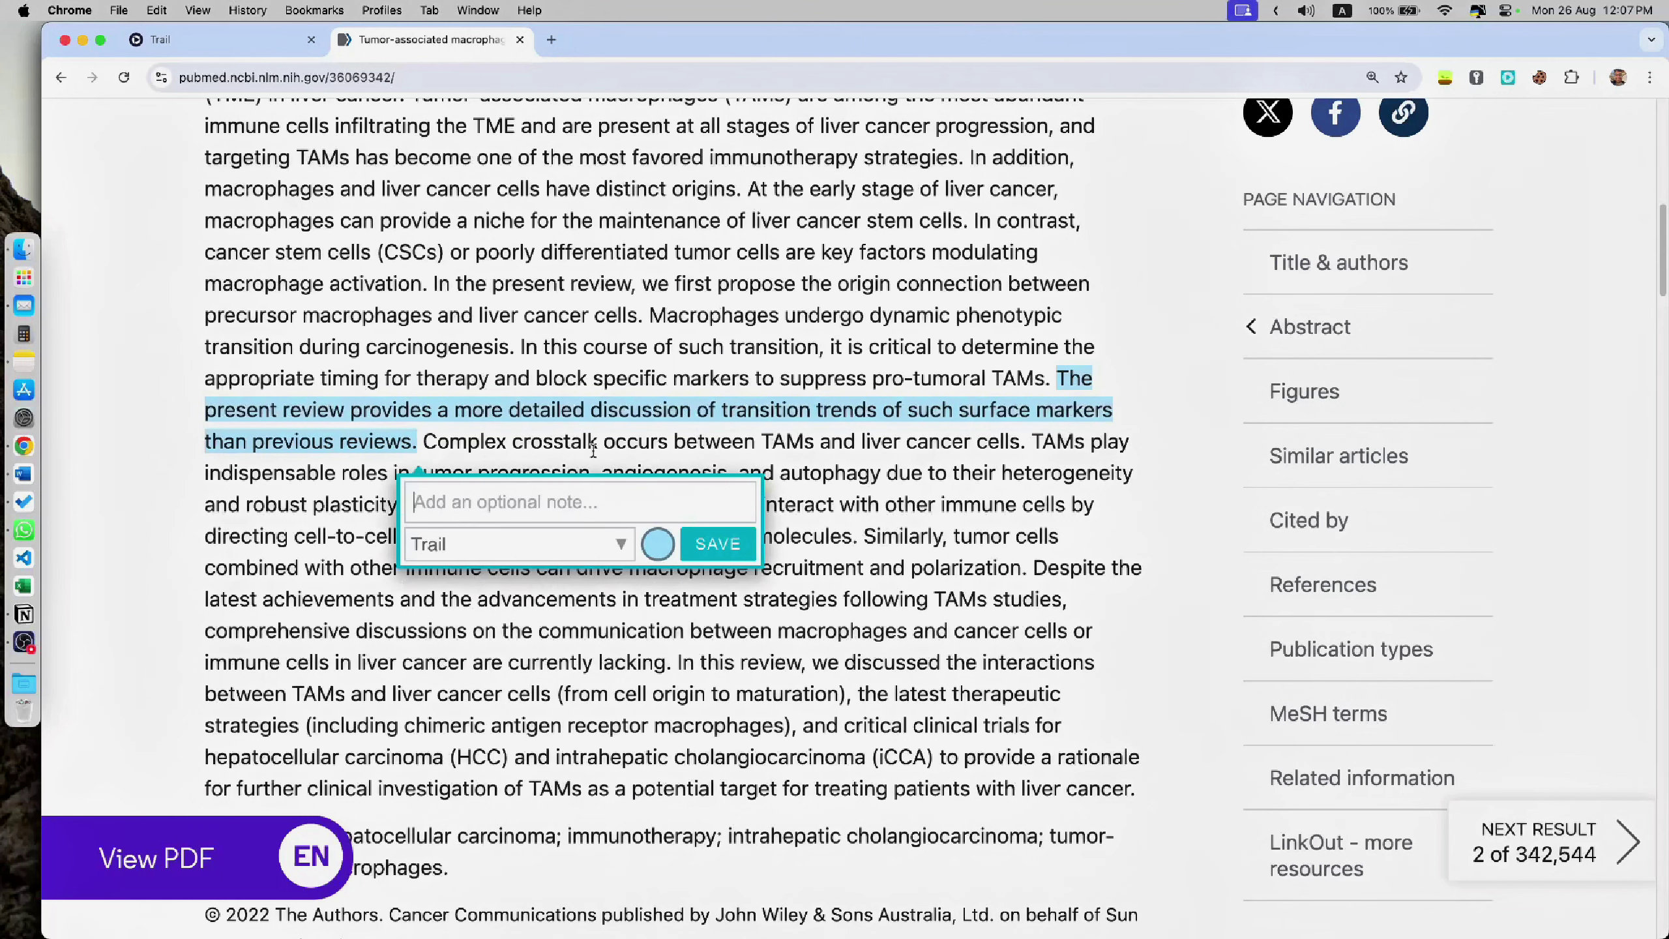
click(658, 544)
click(438, 540)
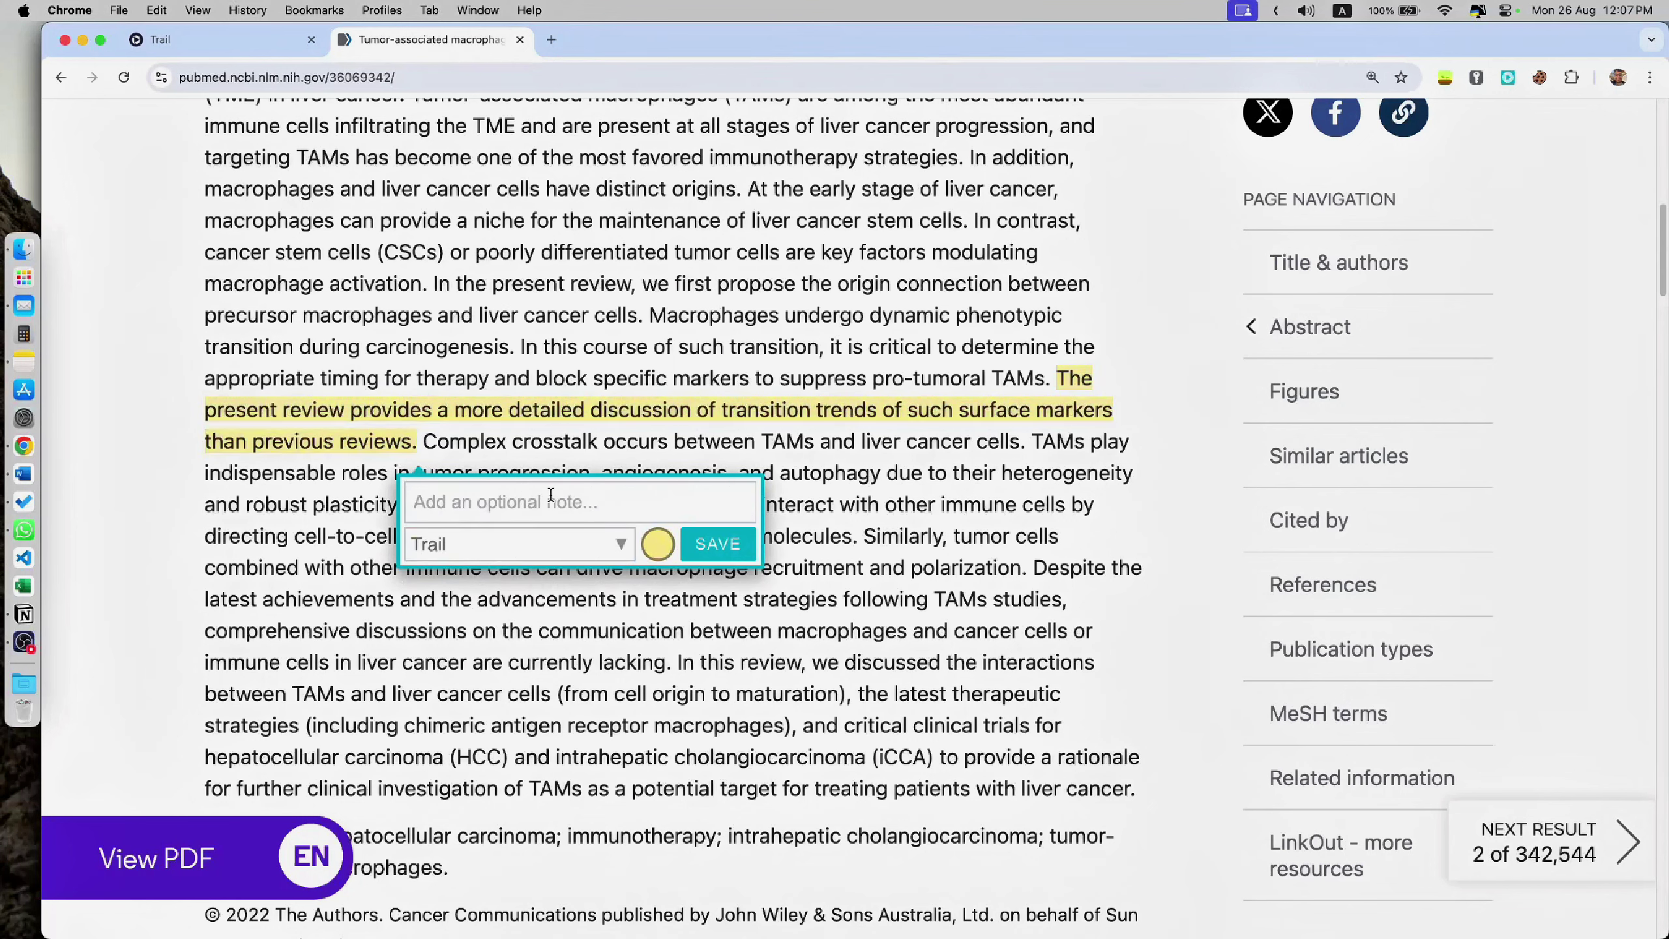
text(this is important)
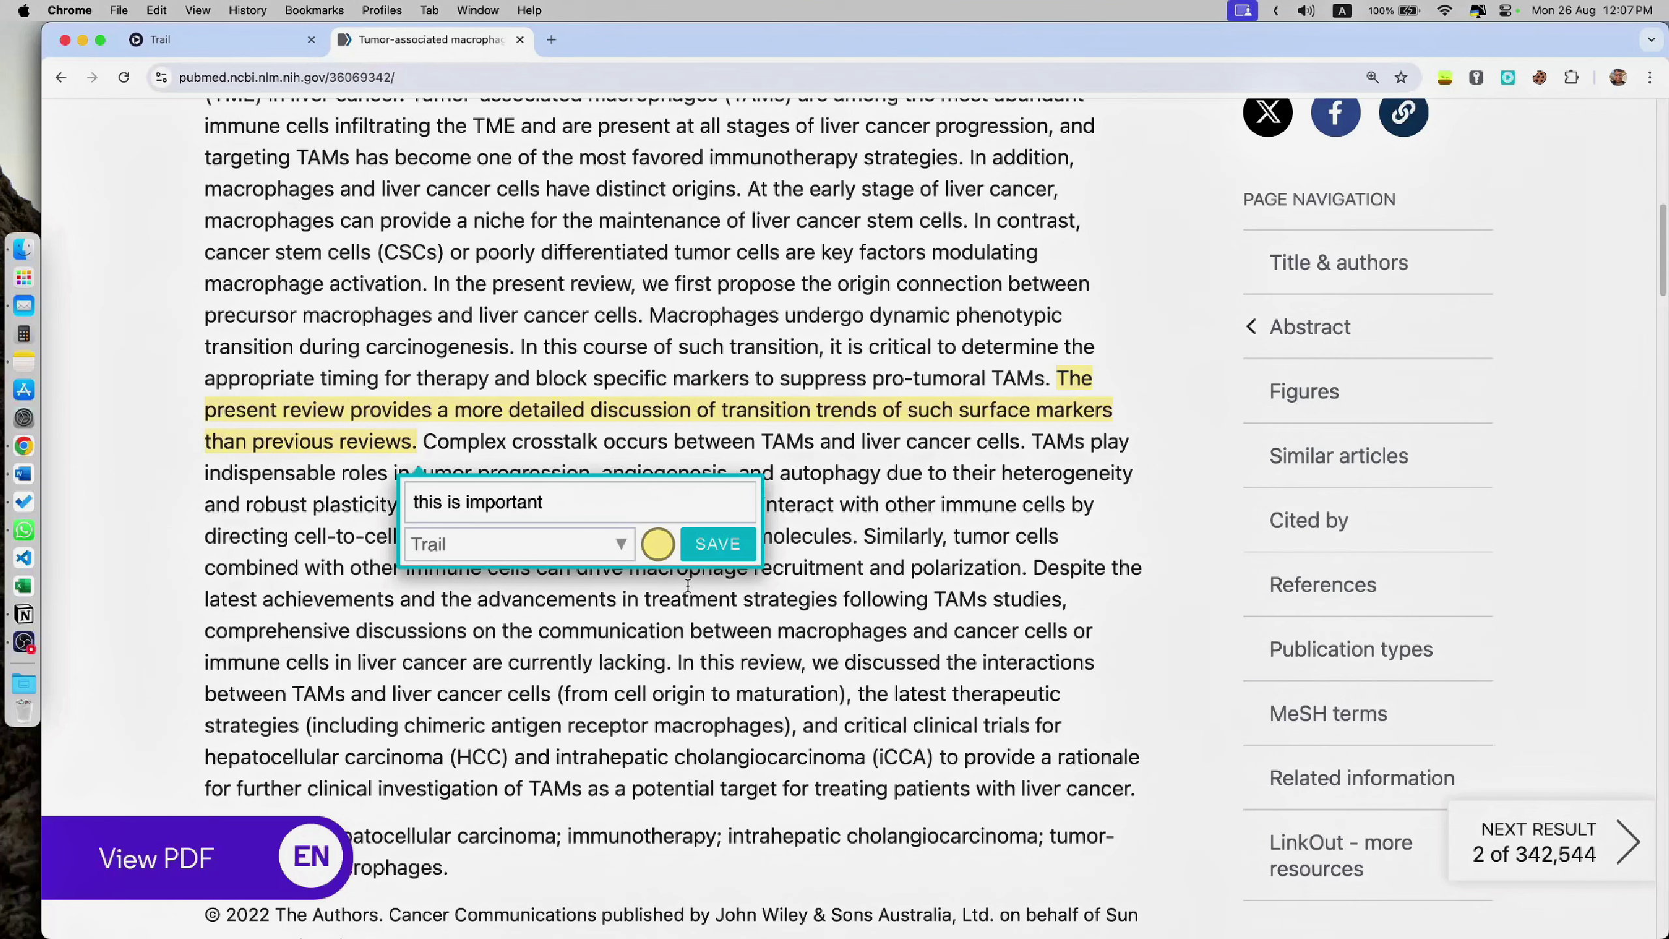
click(717, 544)
Step: Review the article's saved note in the Sciwheel extension, locate its highlighted passage, and return to the start of the abstract
click(1507, 77)
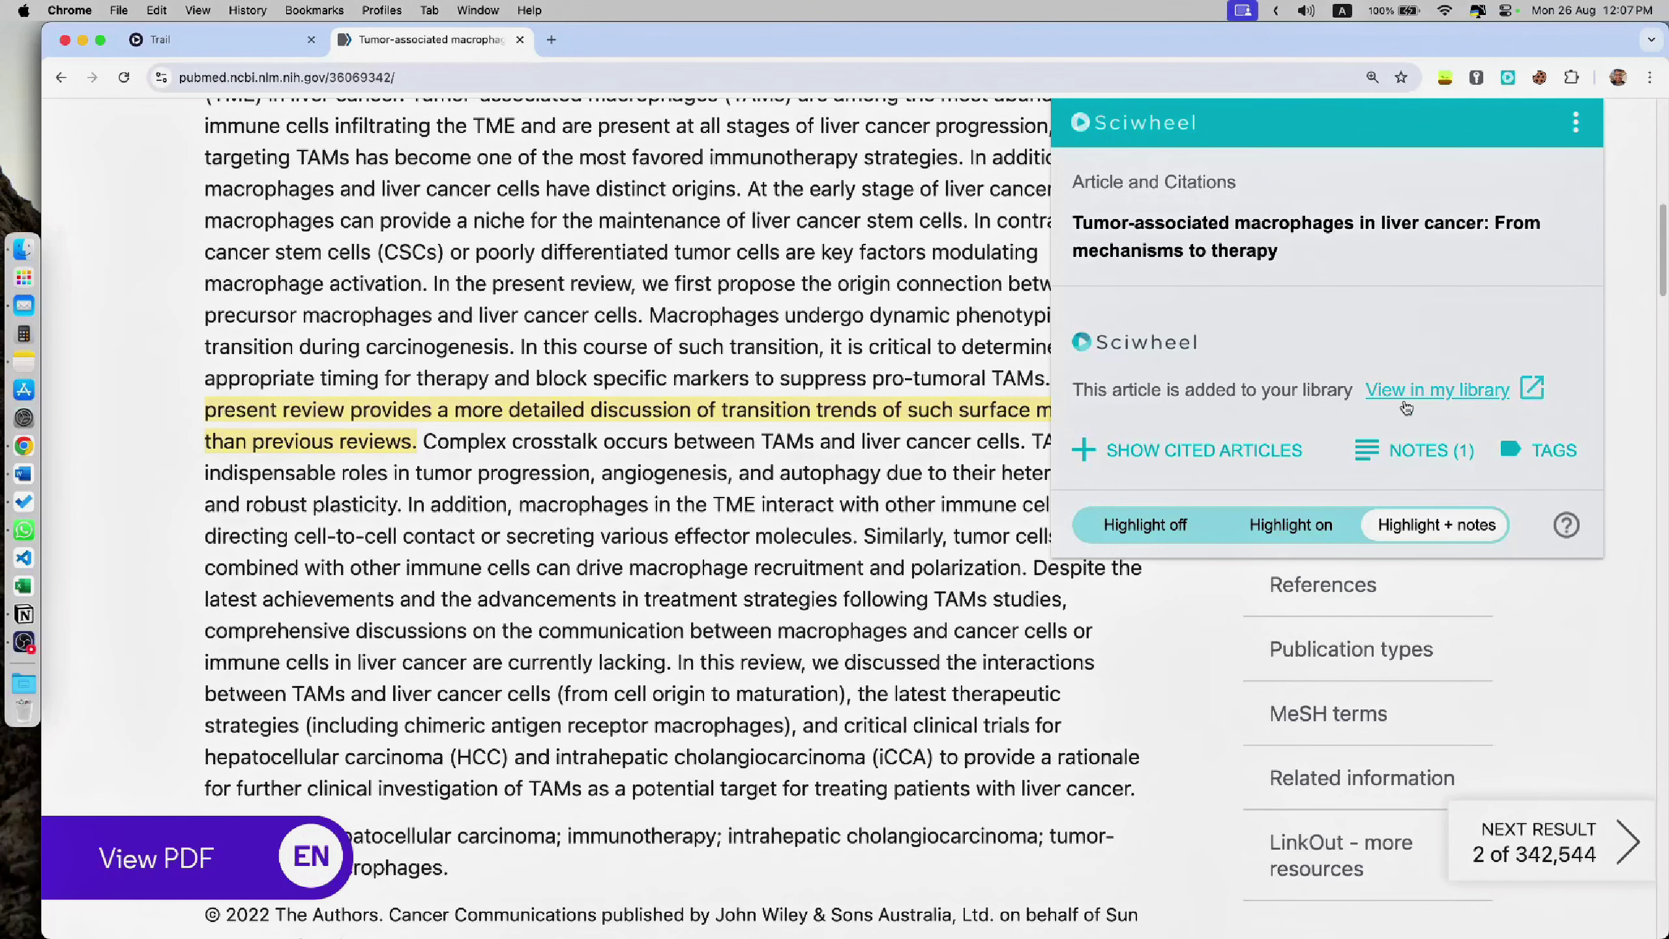
click(1409, 452)
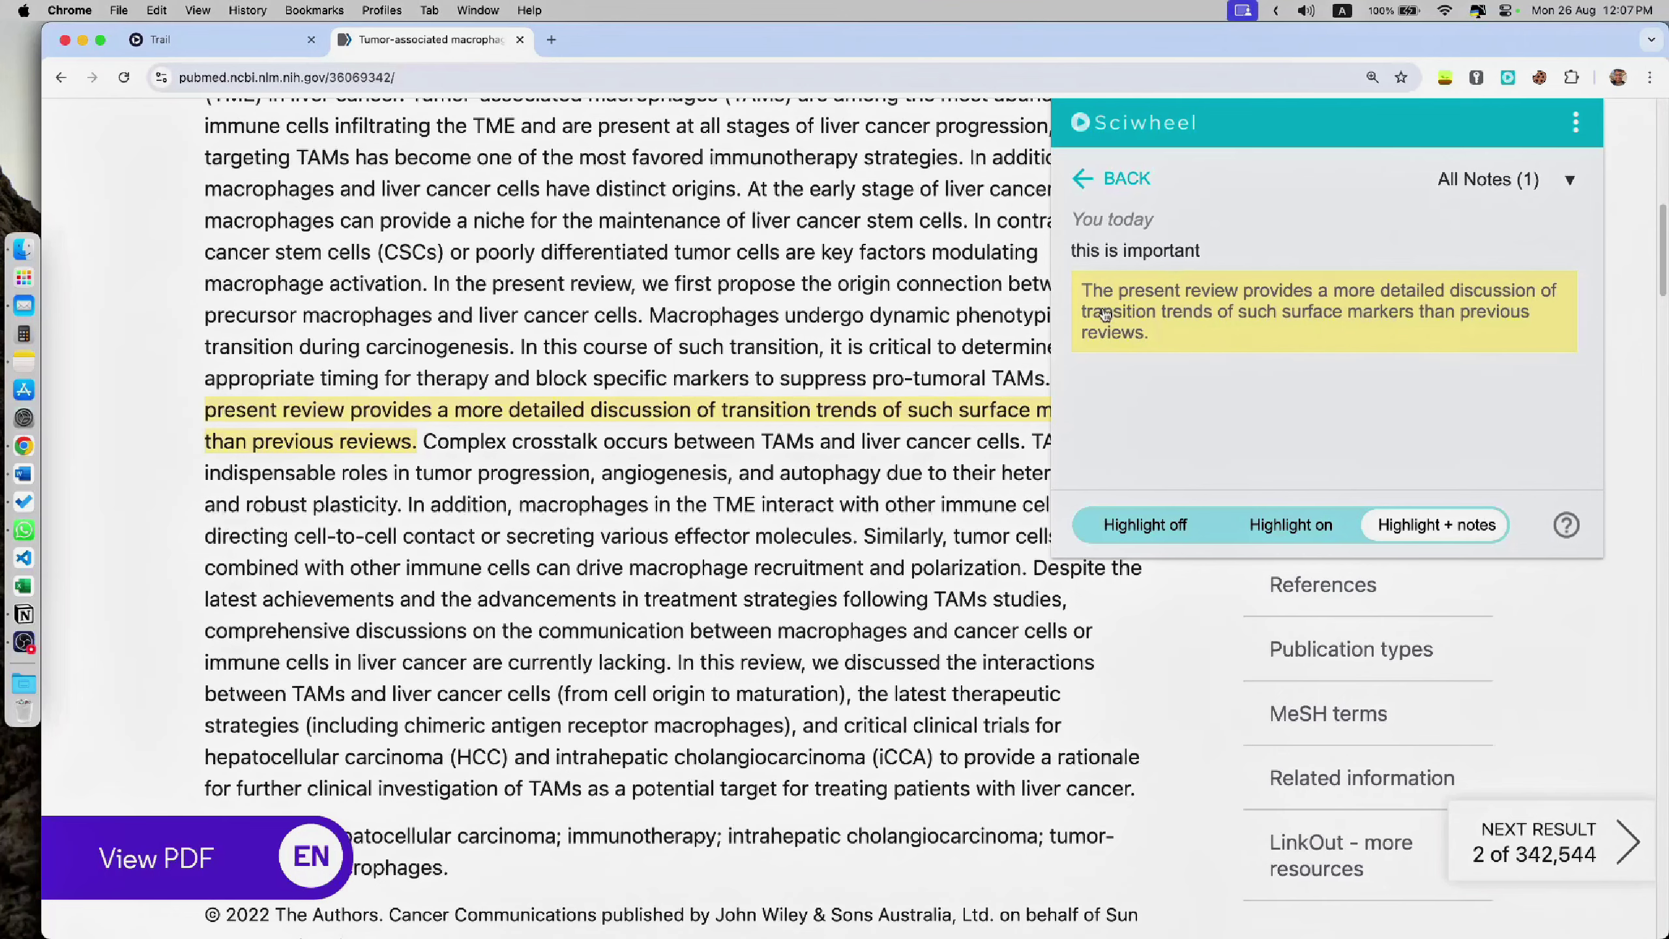
click(1230, 339)
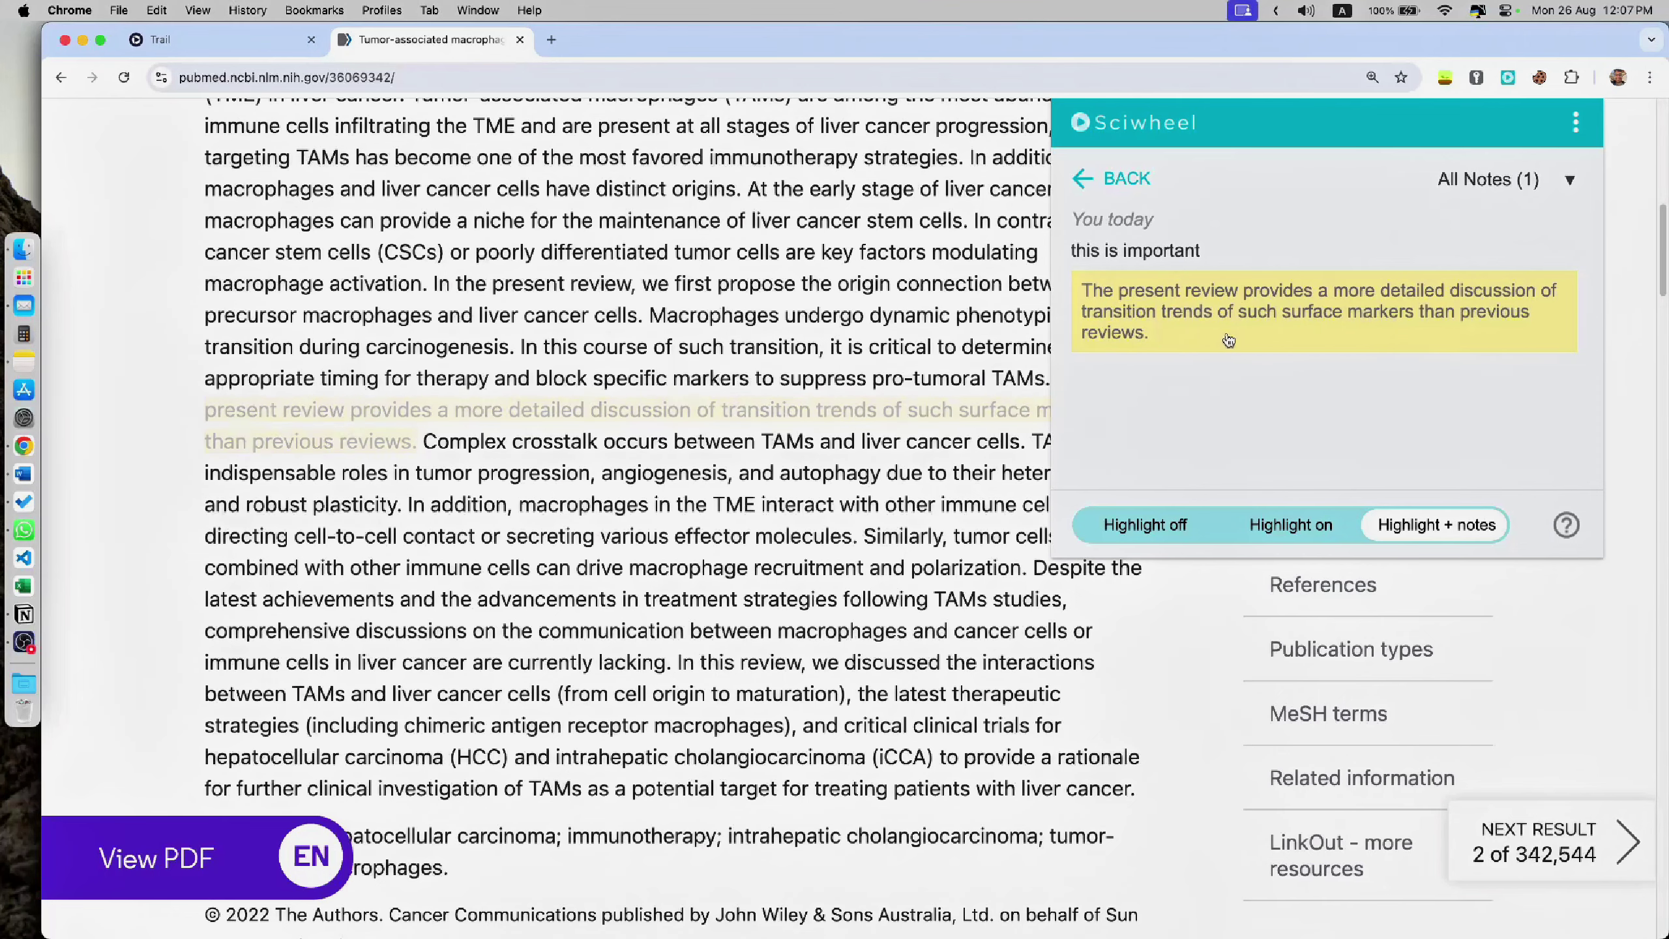
scroll(756, 524, down, 15)
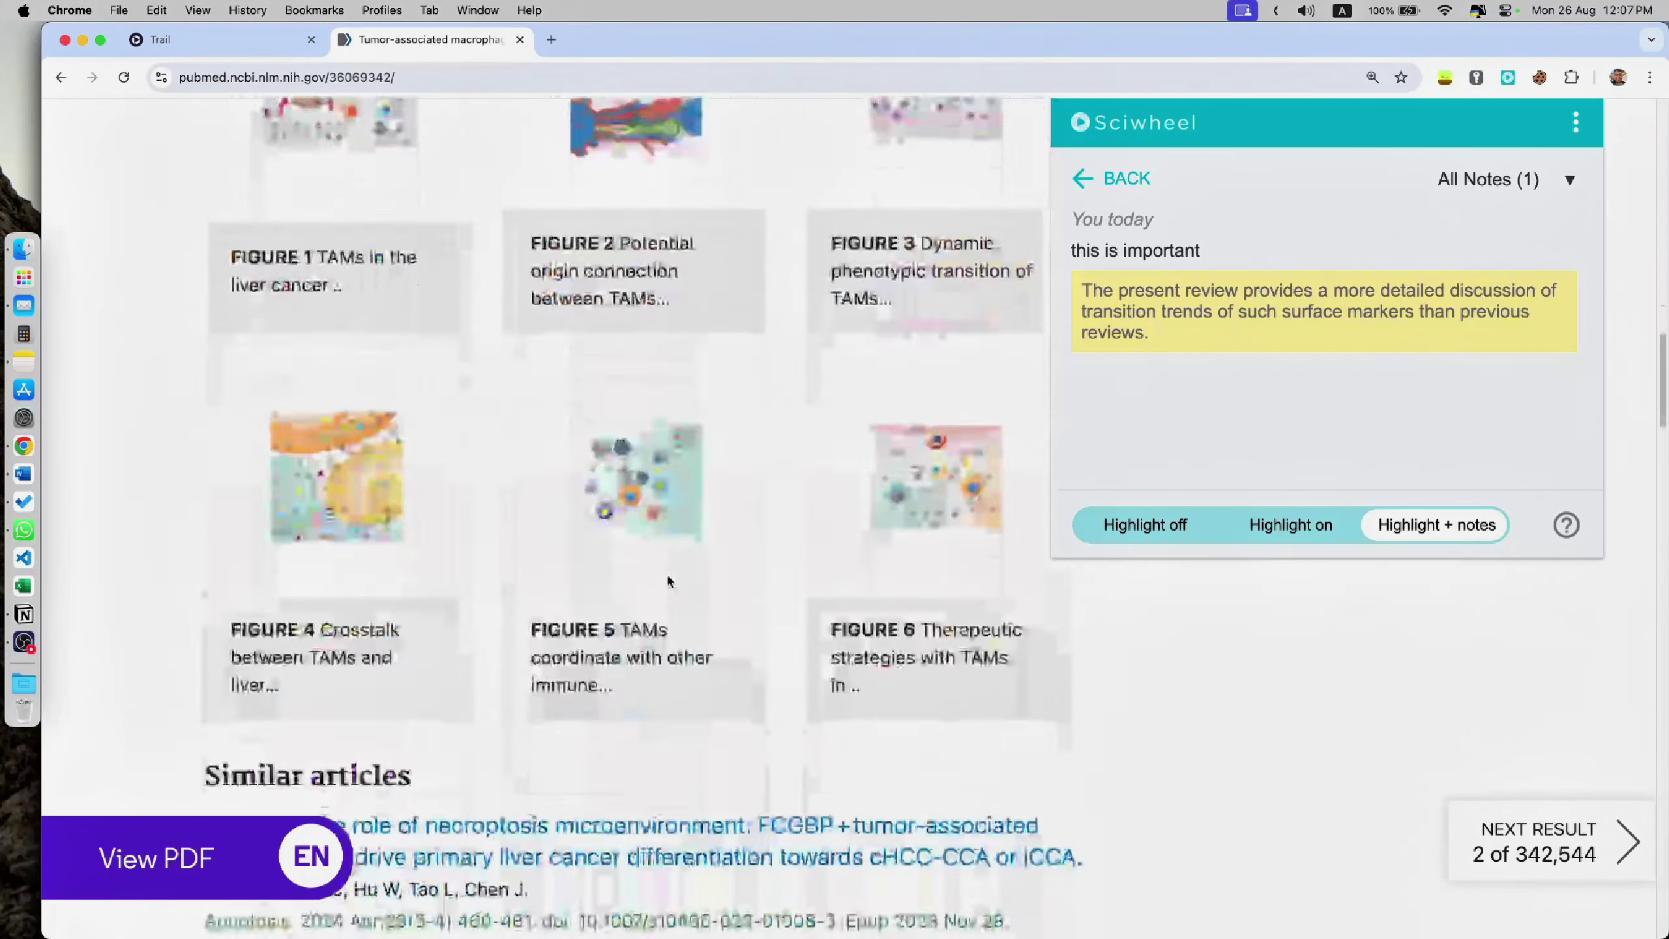
scroll(616, 566, up, 10)
scroll(616, 566, up, 10)
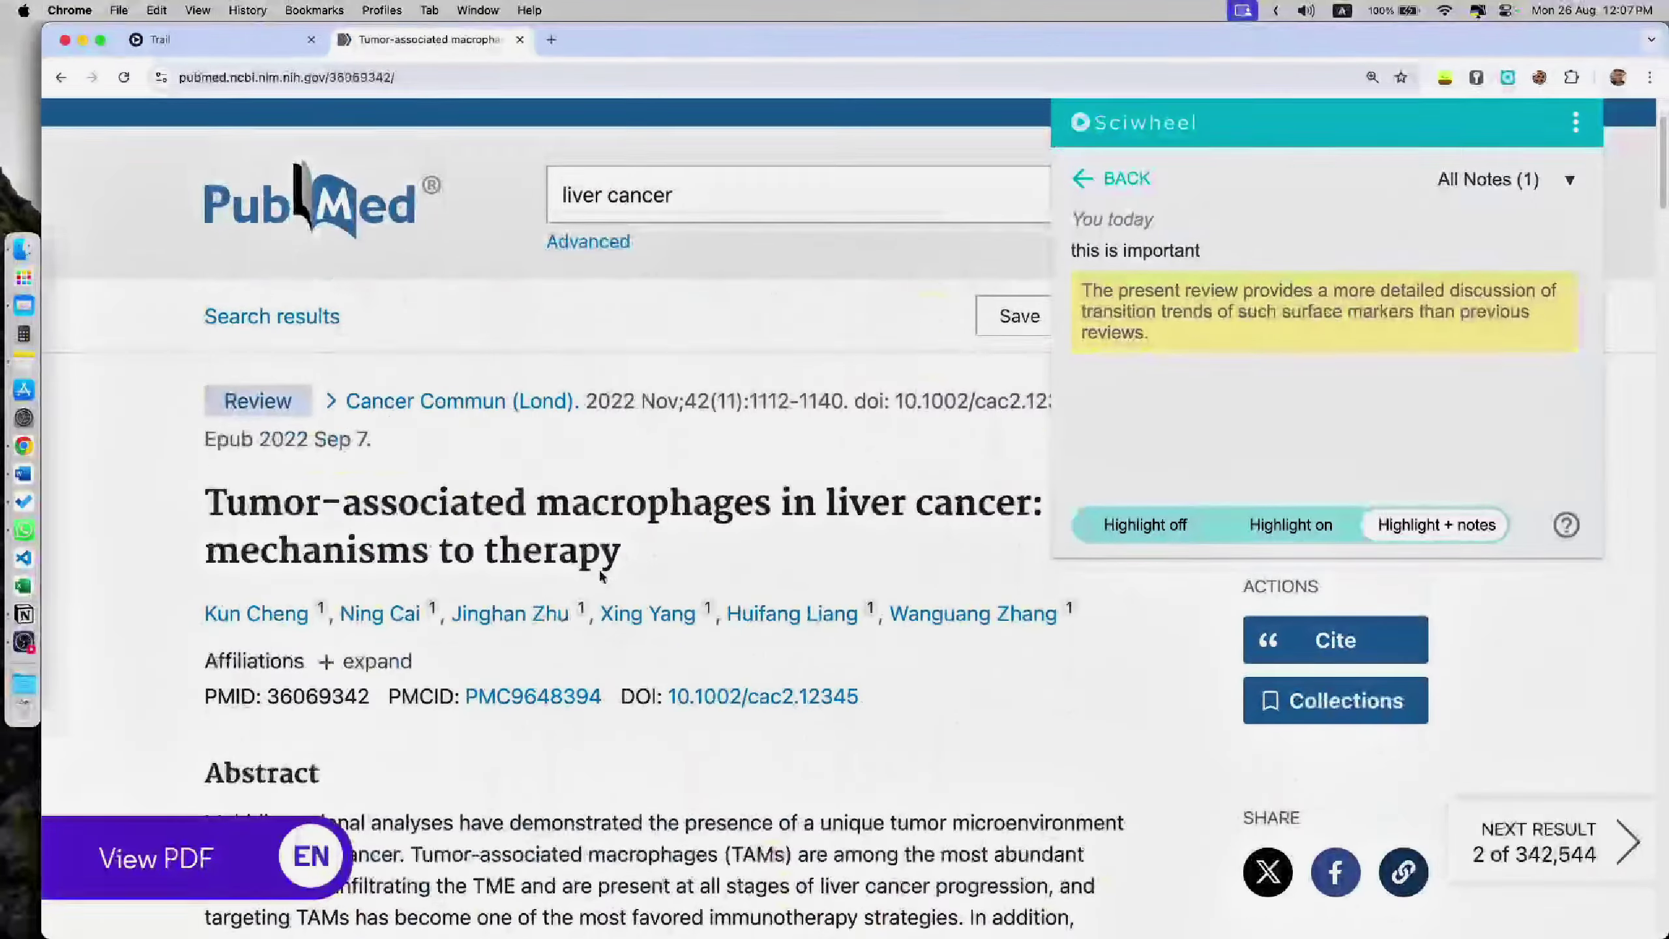
scroll(499, 605, down, 2)
click(495, 613)
scroll(525, 657, up, 2)
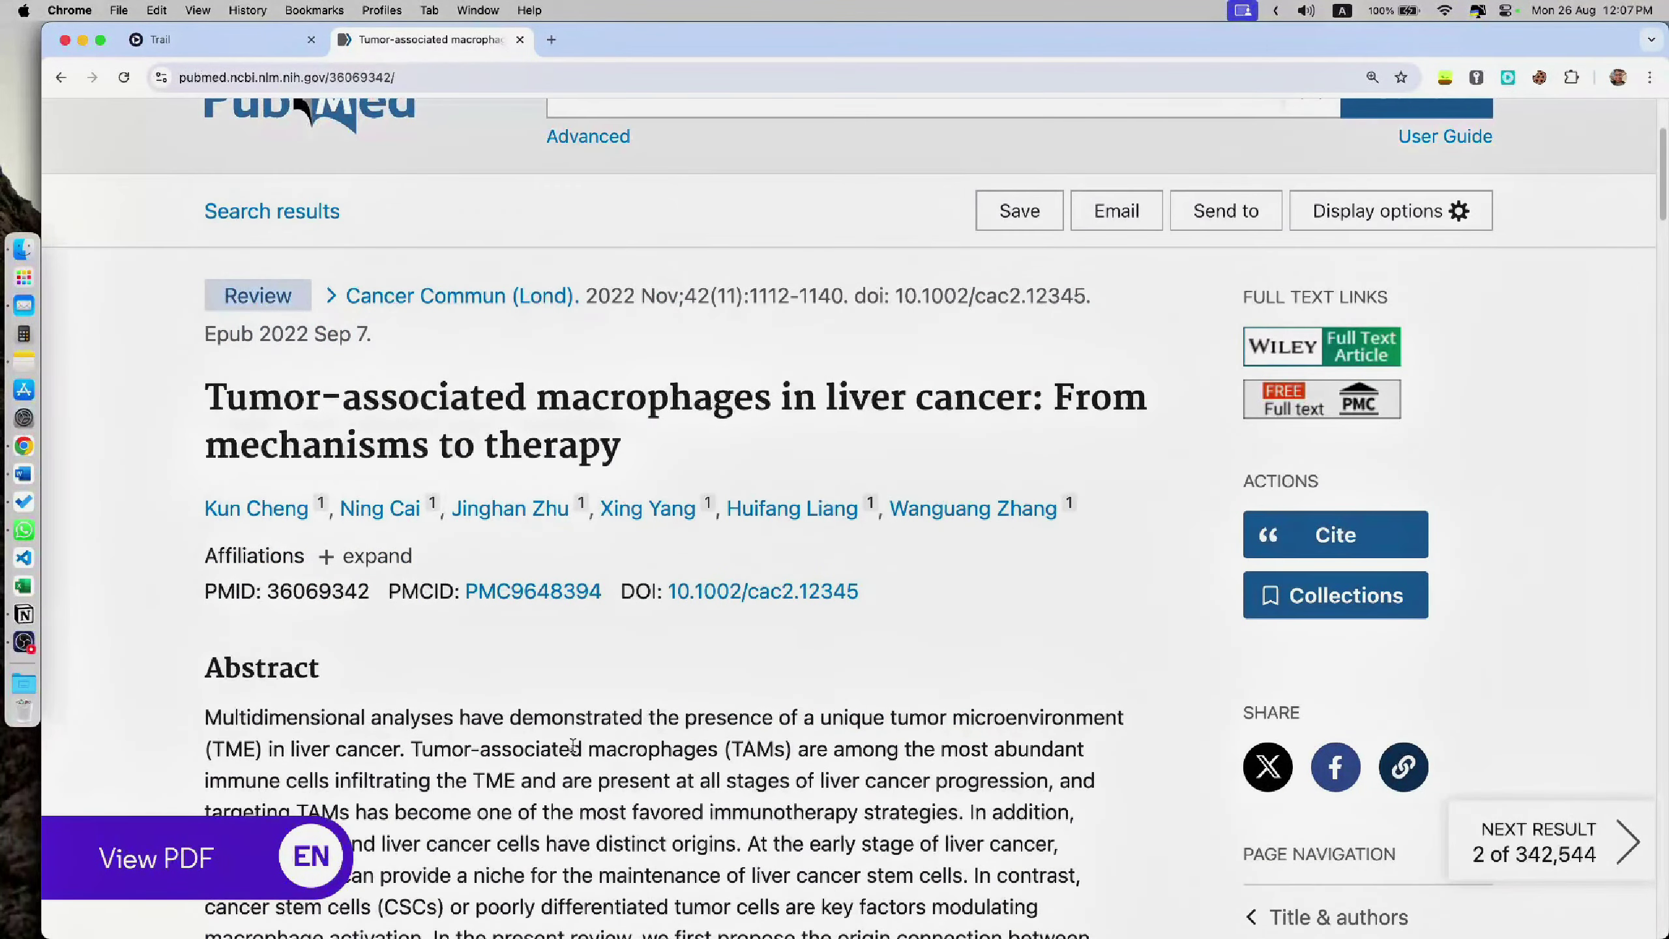
Step: Highlight "Tumor-associated macrophages (TAMs)" in the abstract in red and save it with the note "TAMS"
drag(411, 749, 790, 750)
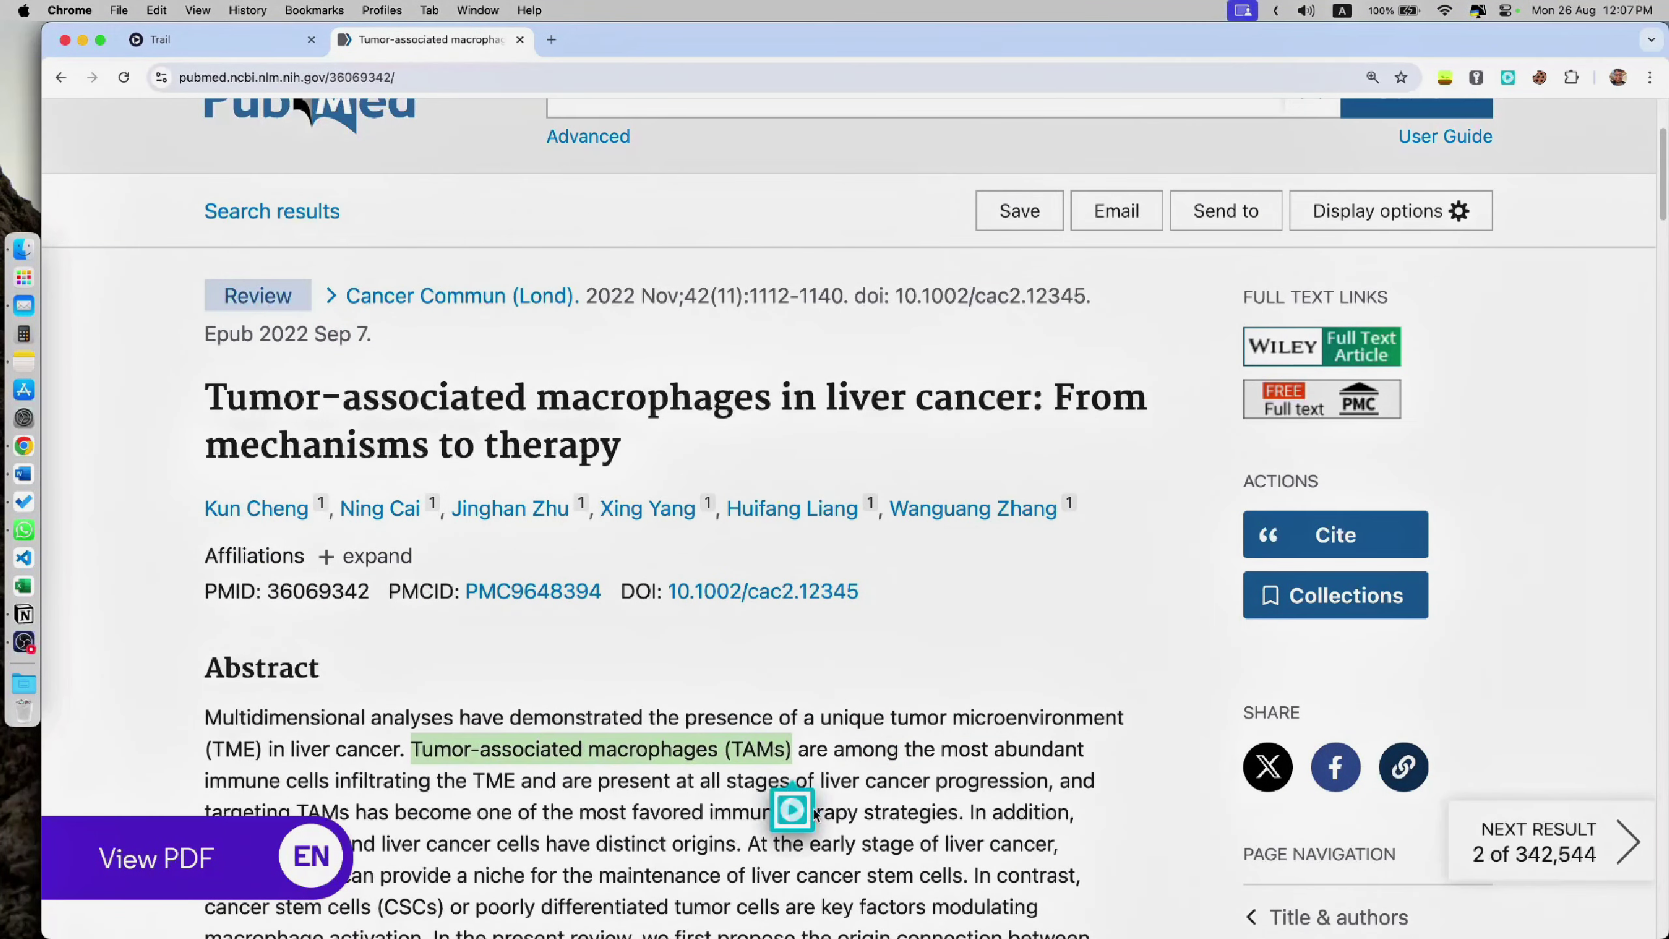
click(792, 812)
click(796, 858)
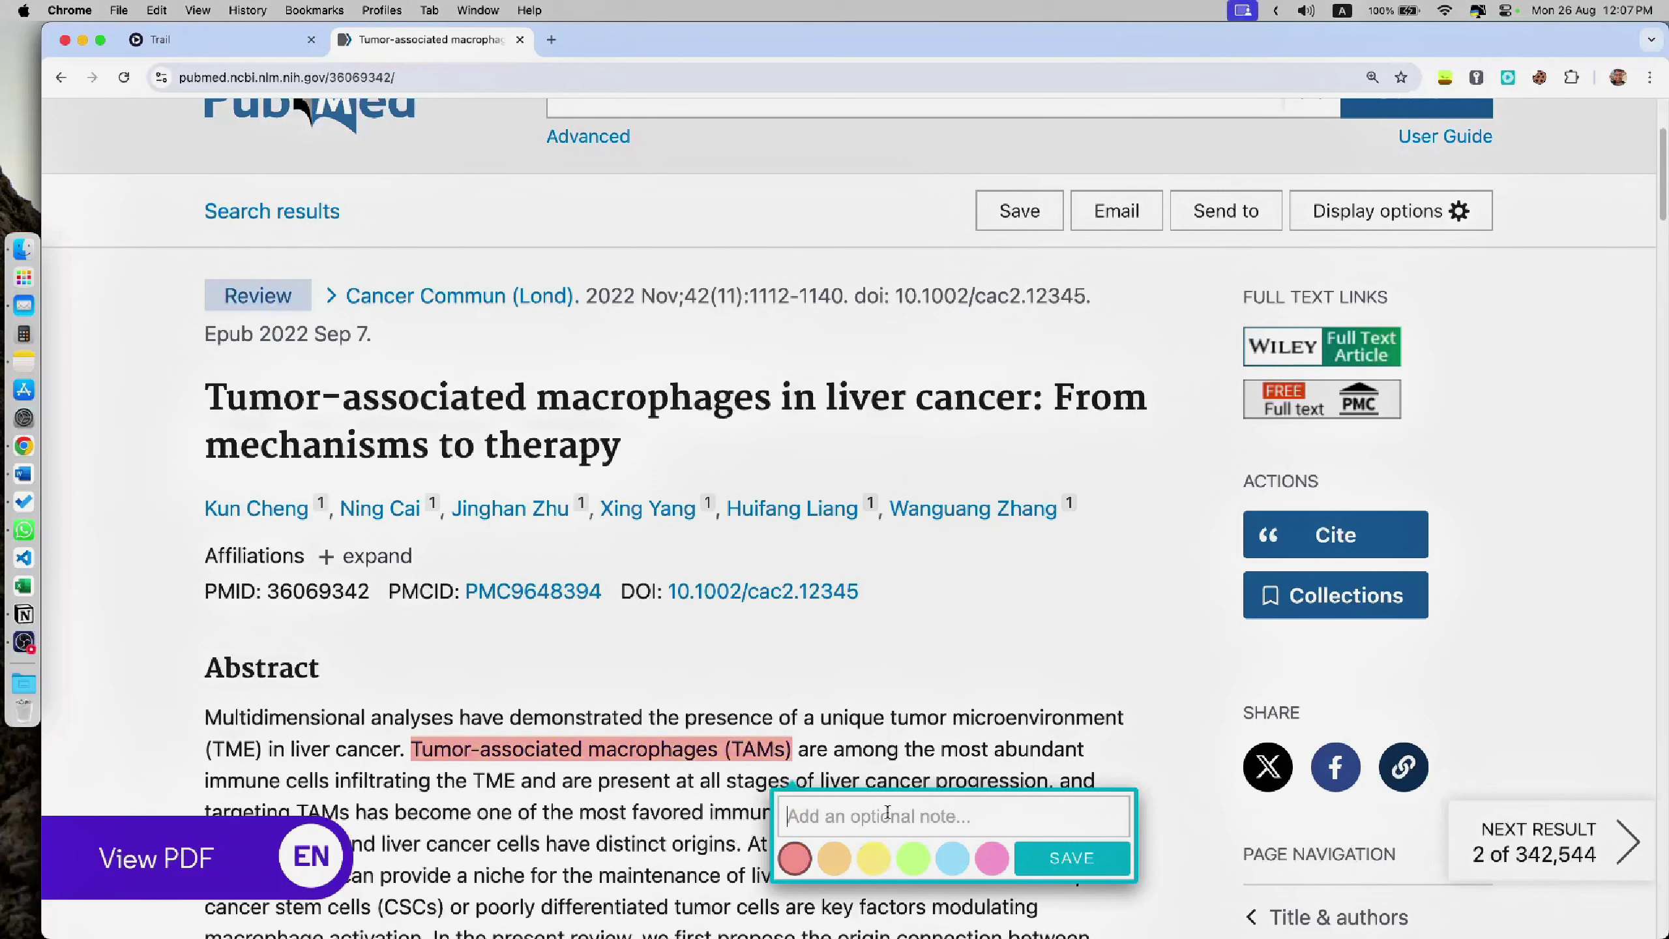
text(TAMs)
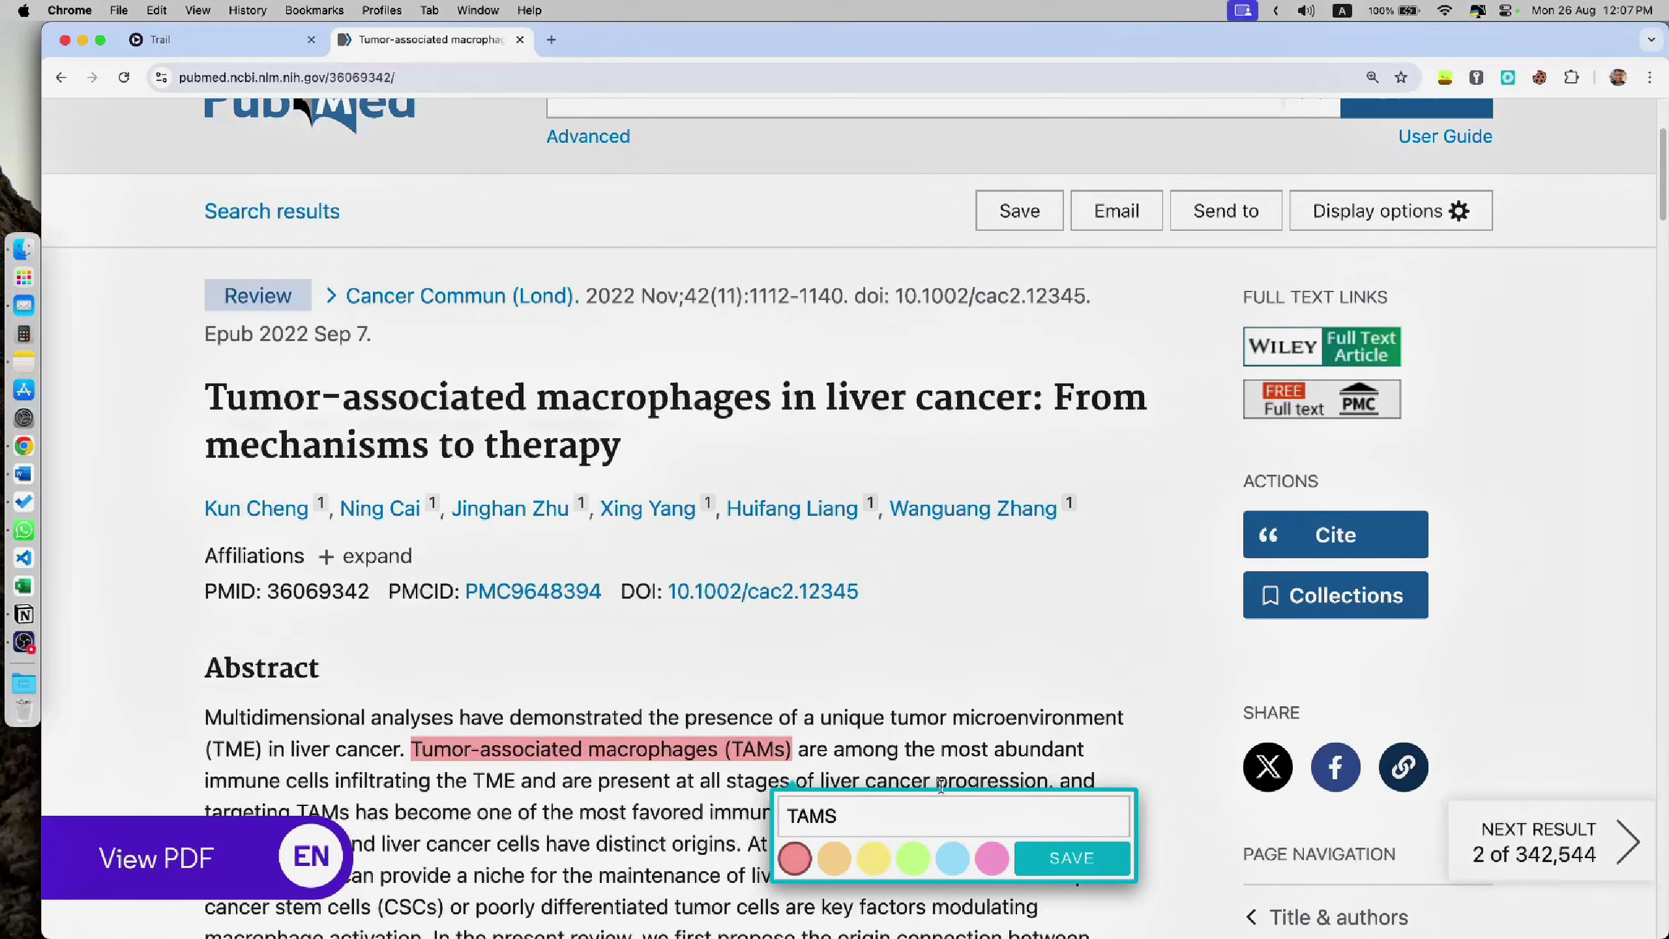
click(1057, 863)
Step: Review the article's notes in the Sciwheel extension and jump to the passage noted "this is important"
click(1521, 79)
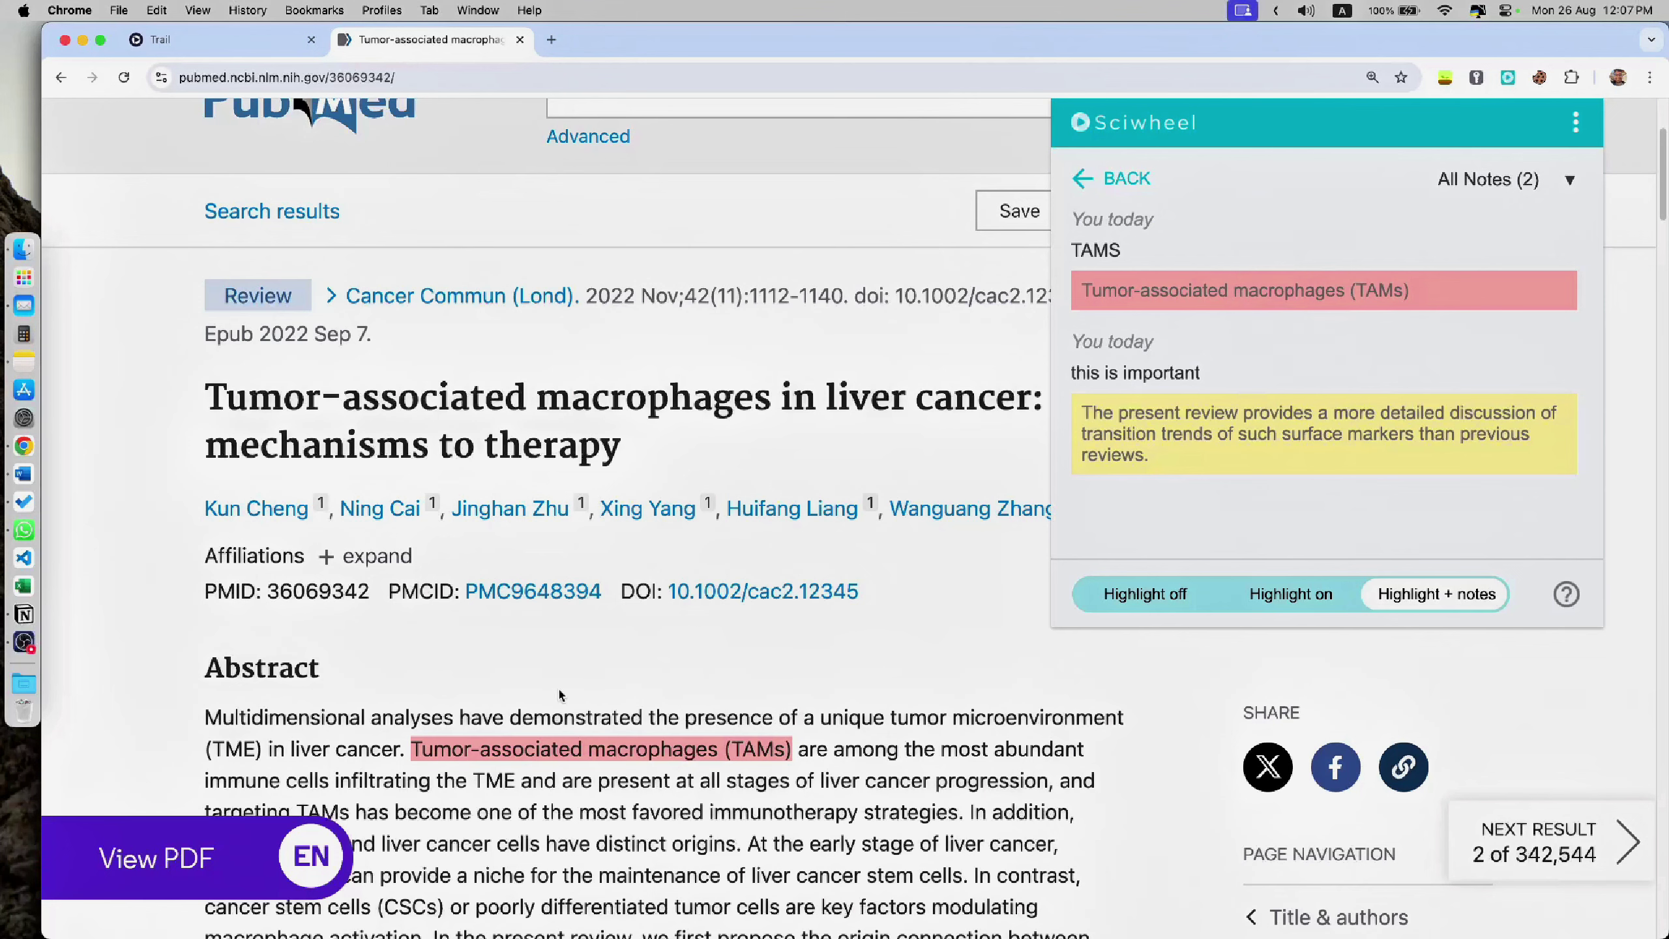
click(1282, 458)
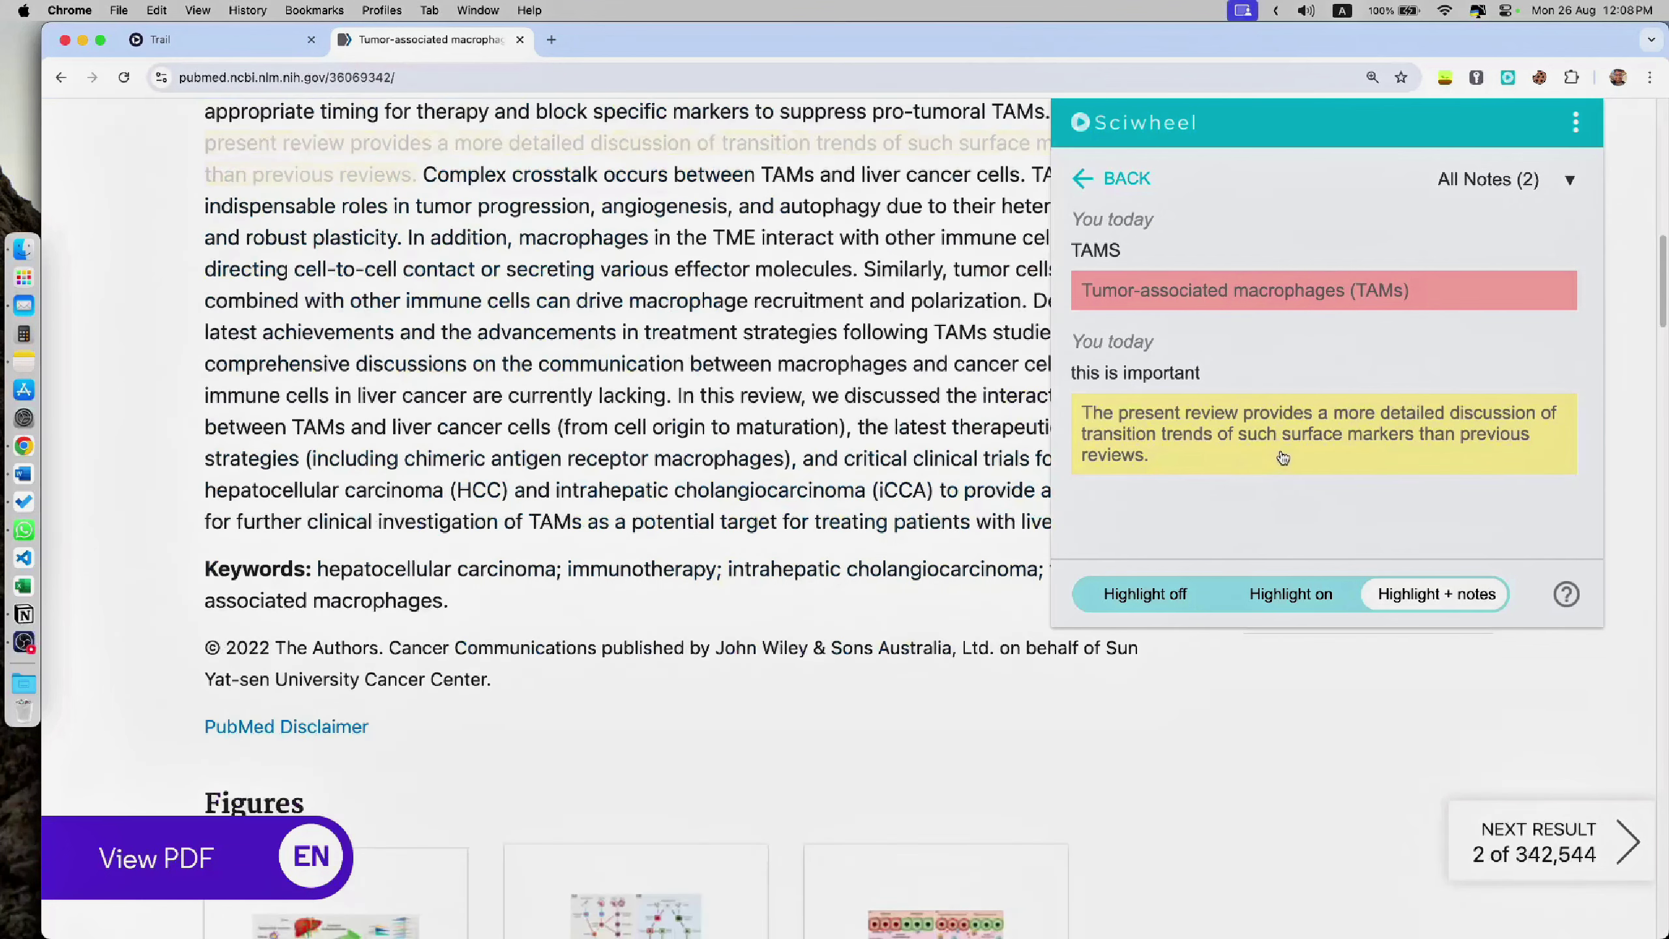
scroll(464, 306, up, 4)
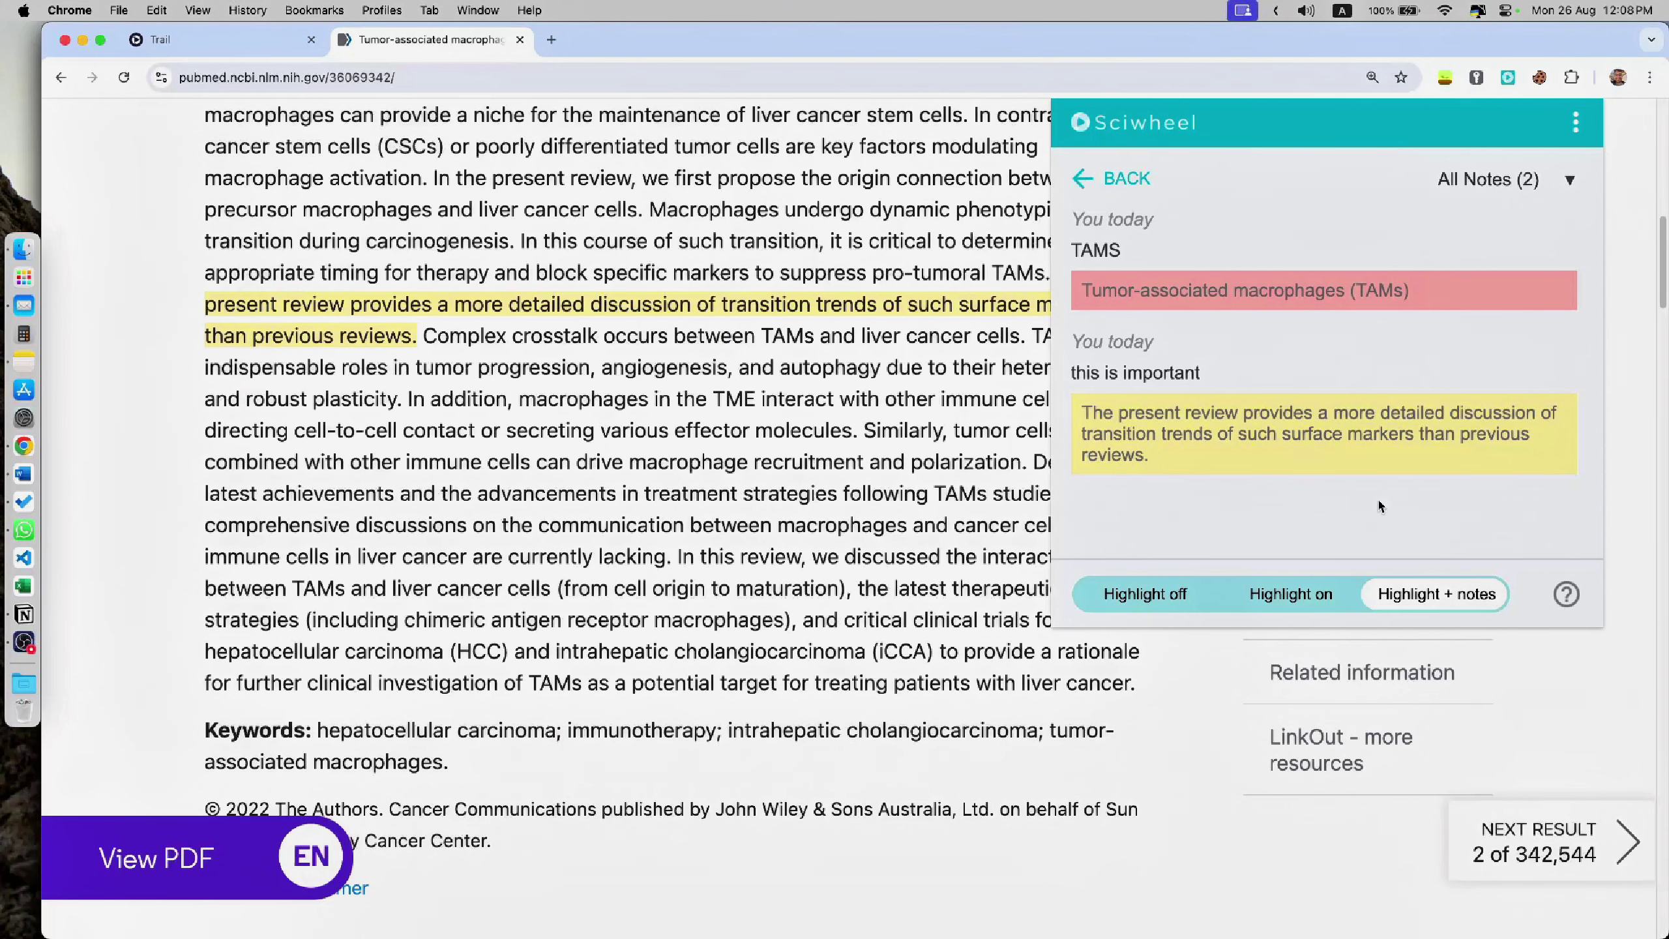
click(1082, 179)
Step: Refresh the Trail project's references in Sciwheel, and close the extension popup on the PubMed article
click(151, 40)
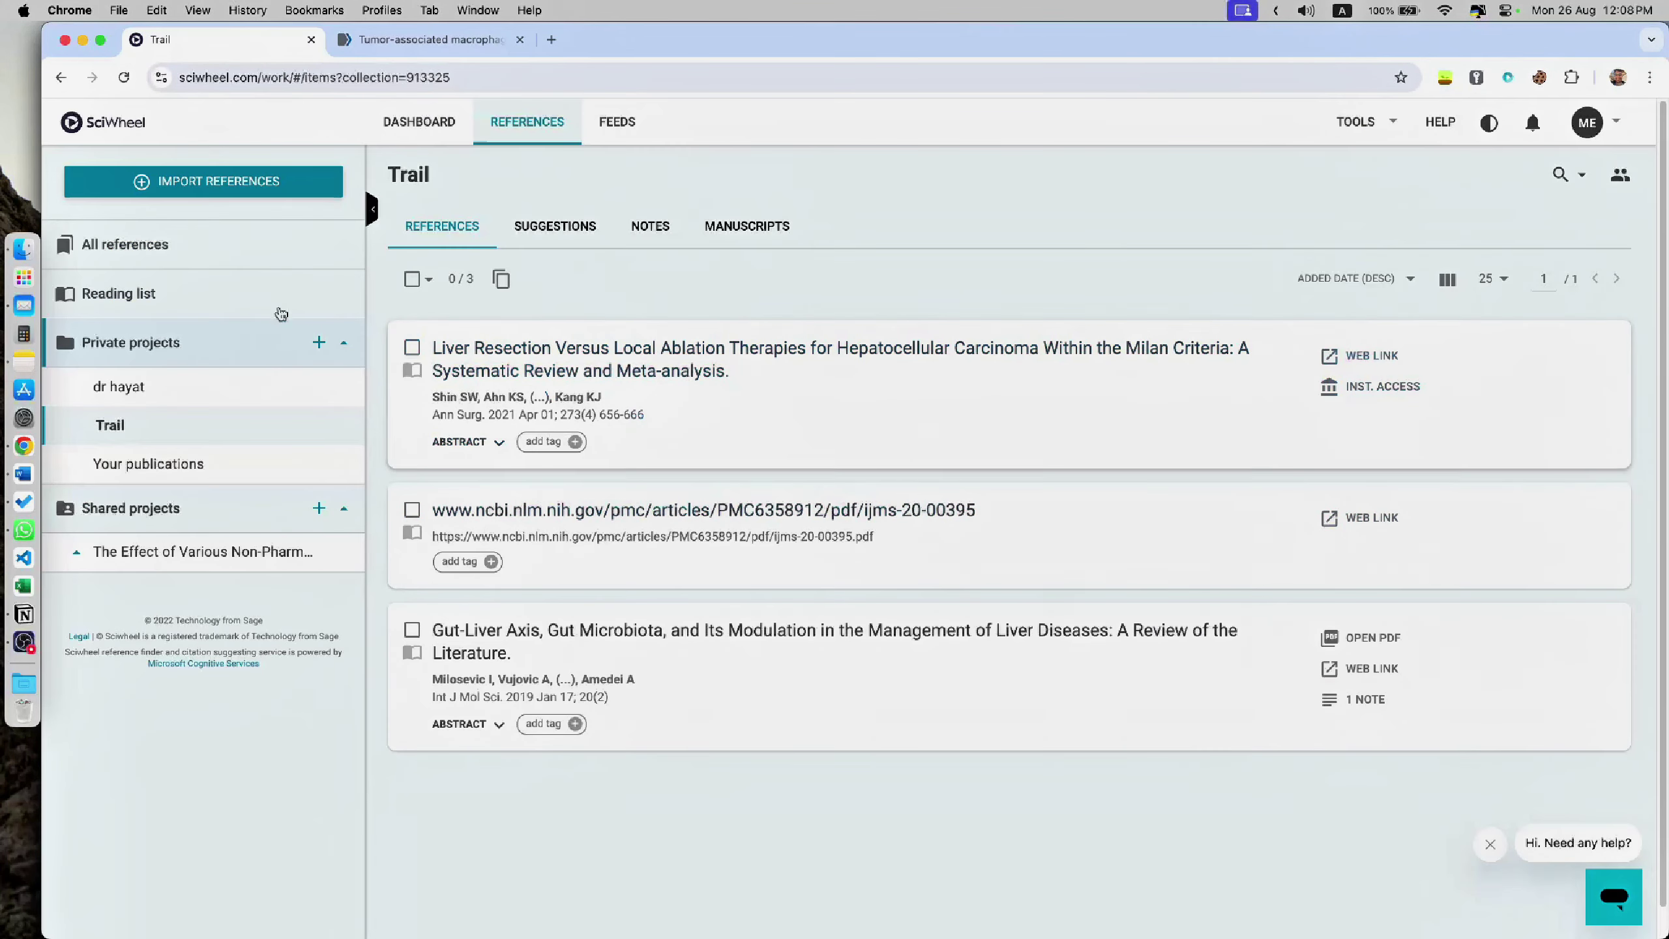
click(123, 77)
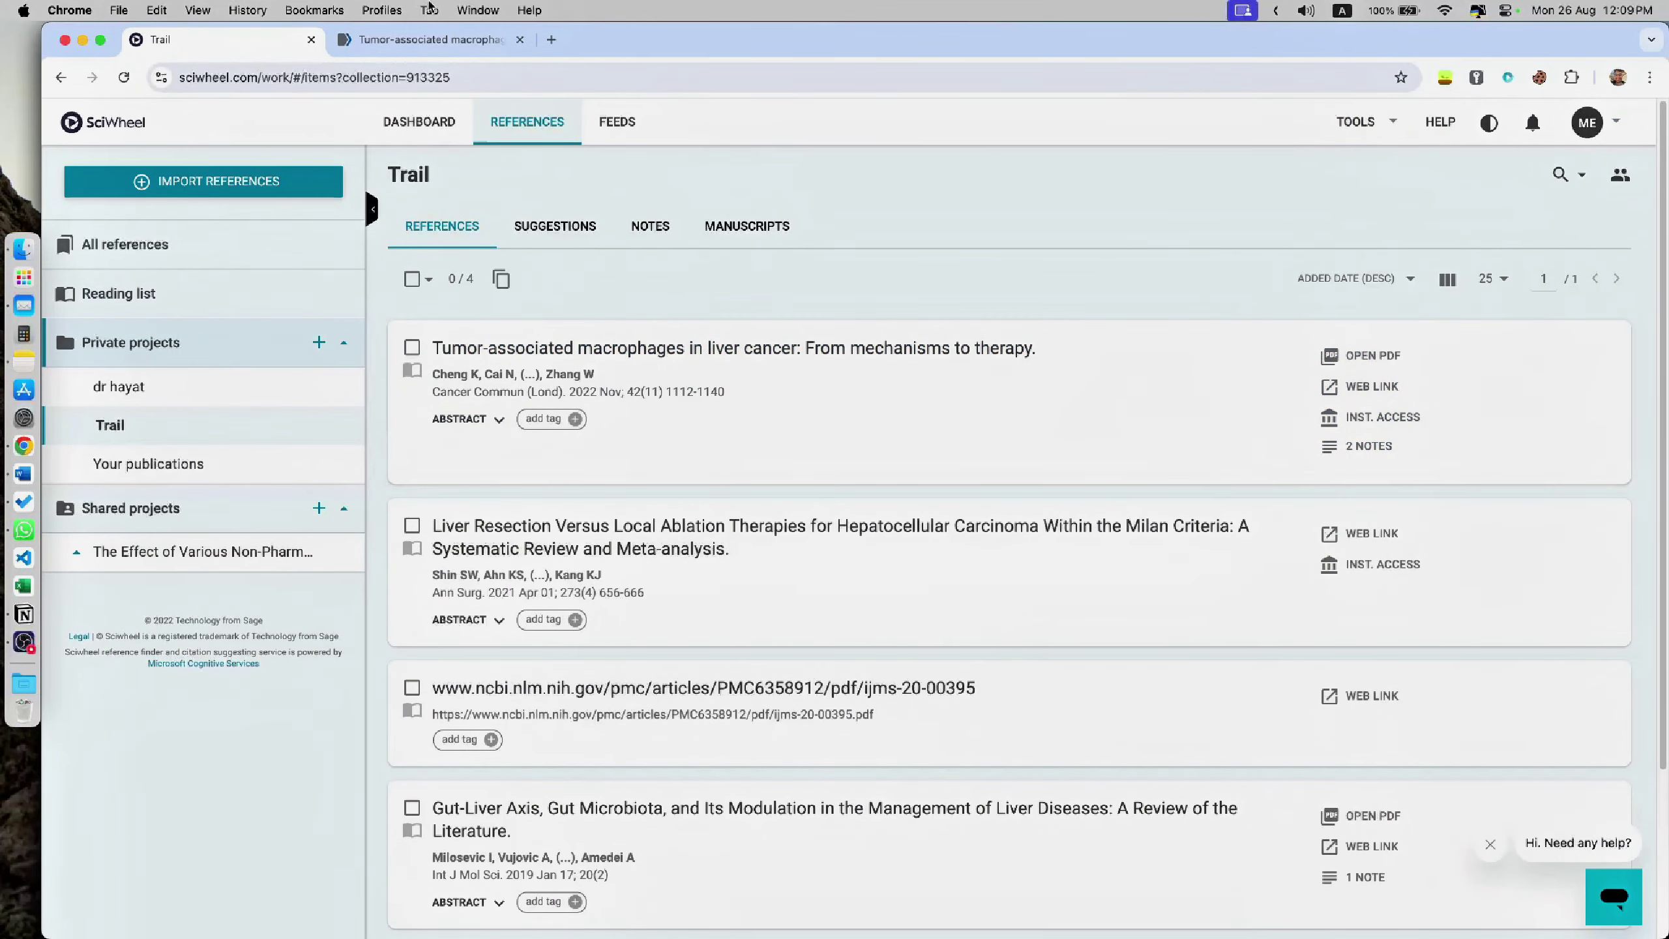
click(433, 41)
scroll(595, 563, up, 10)
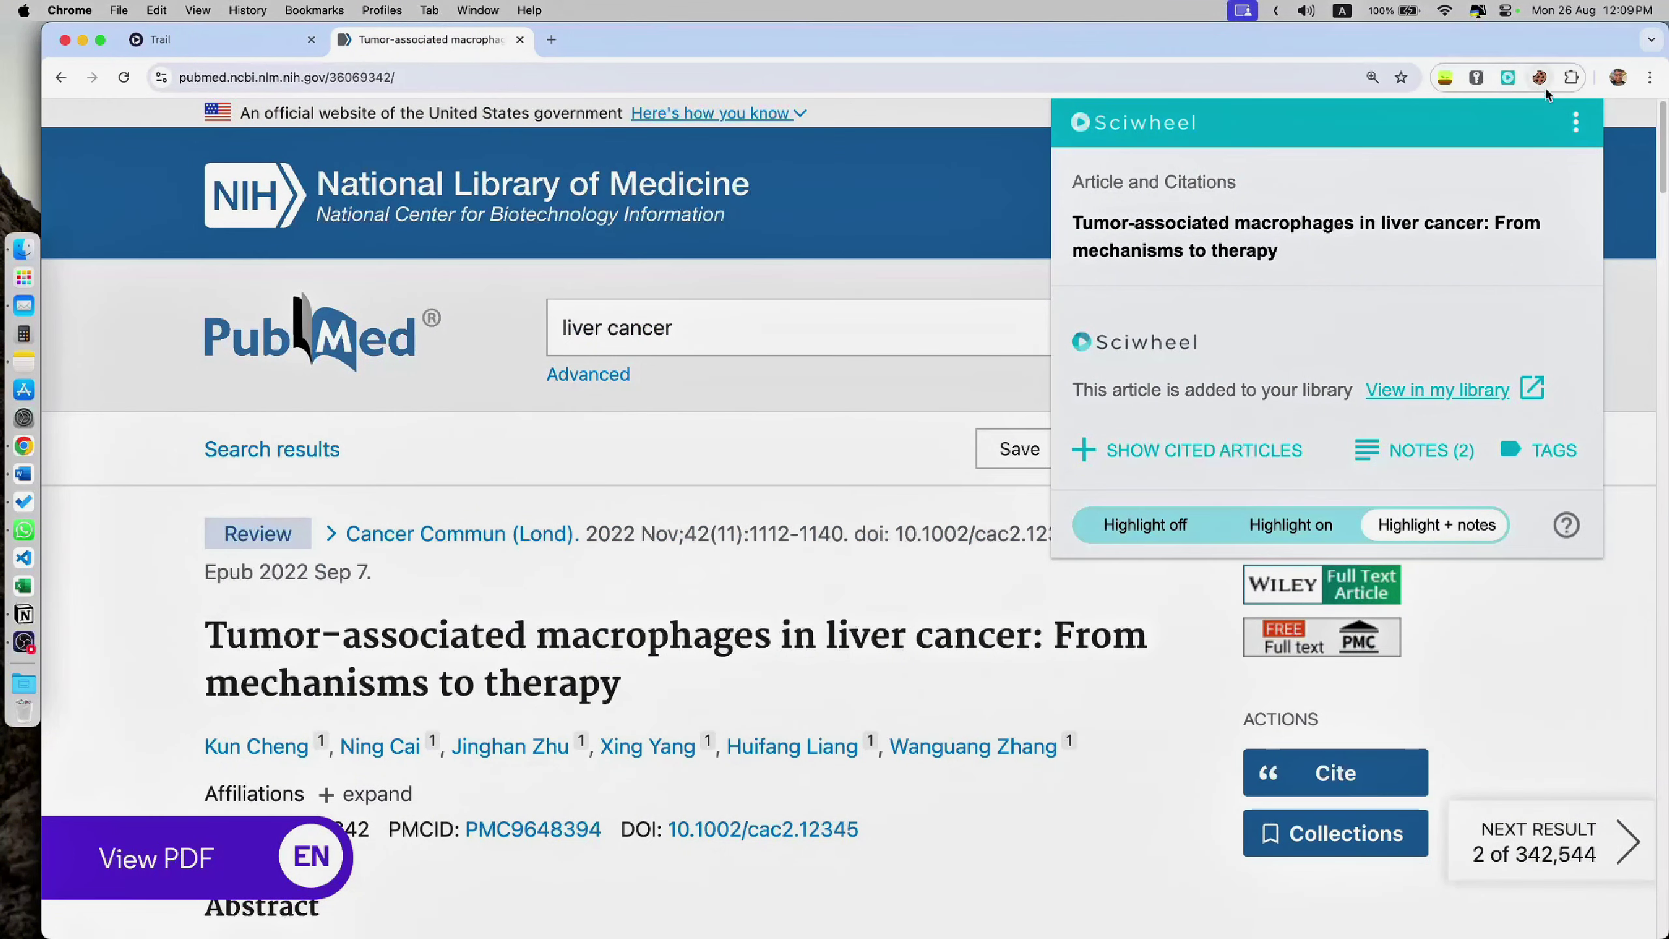
click(1506, 76)
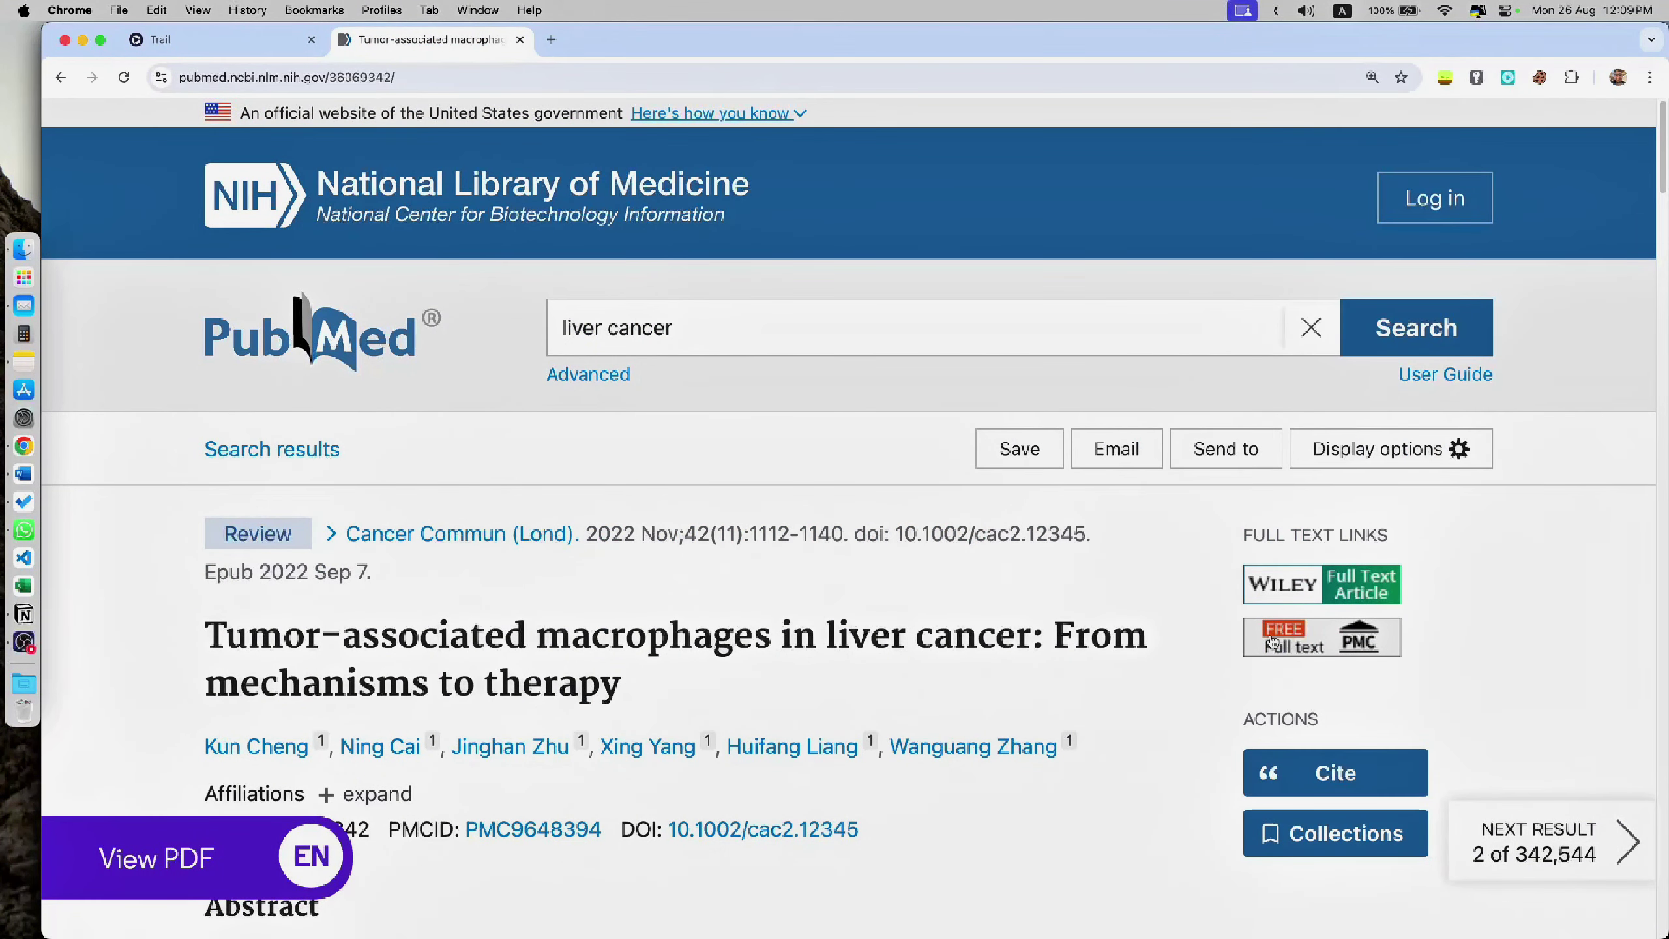
Step: Open the PDF of the tumor-associated macrophages article from the Trail project, dismiss the annotation tip, and look through its opening pages
click(161, 40)
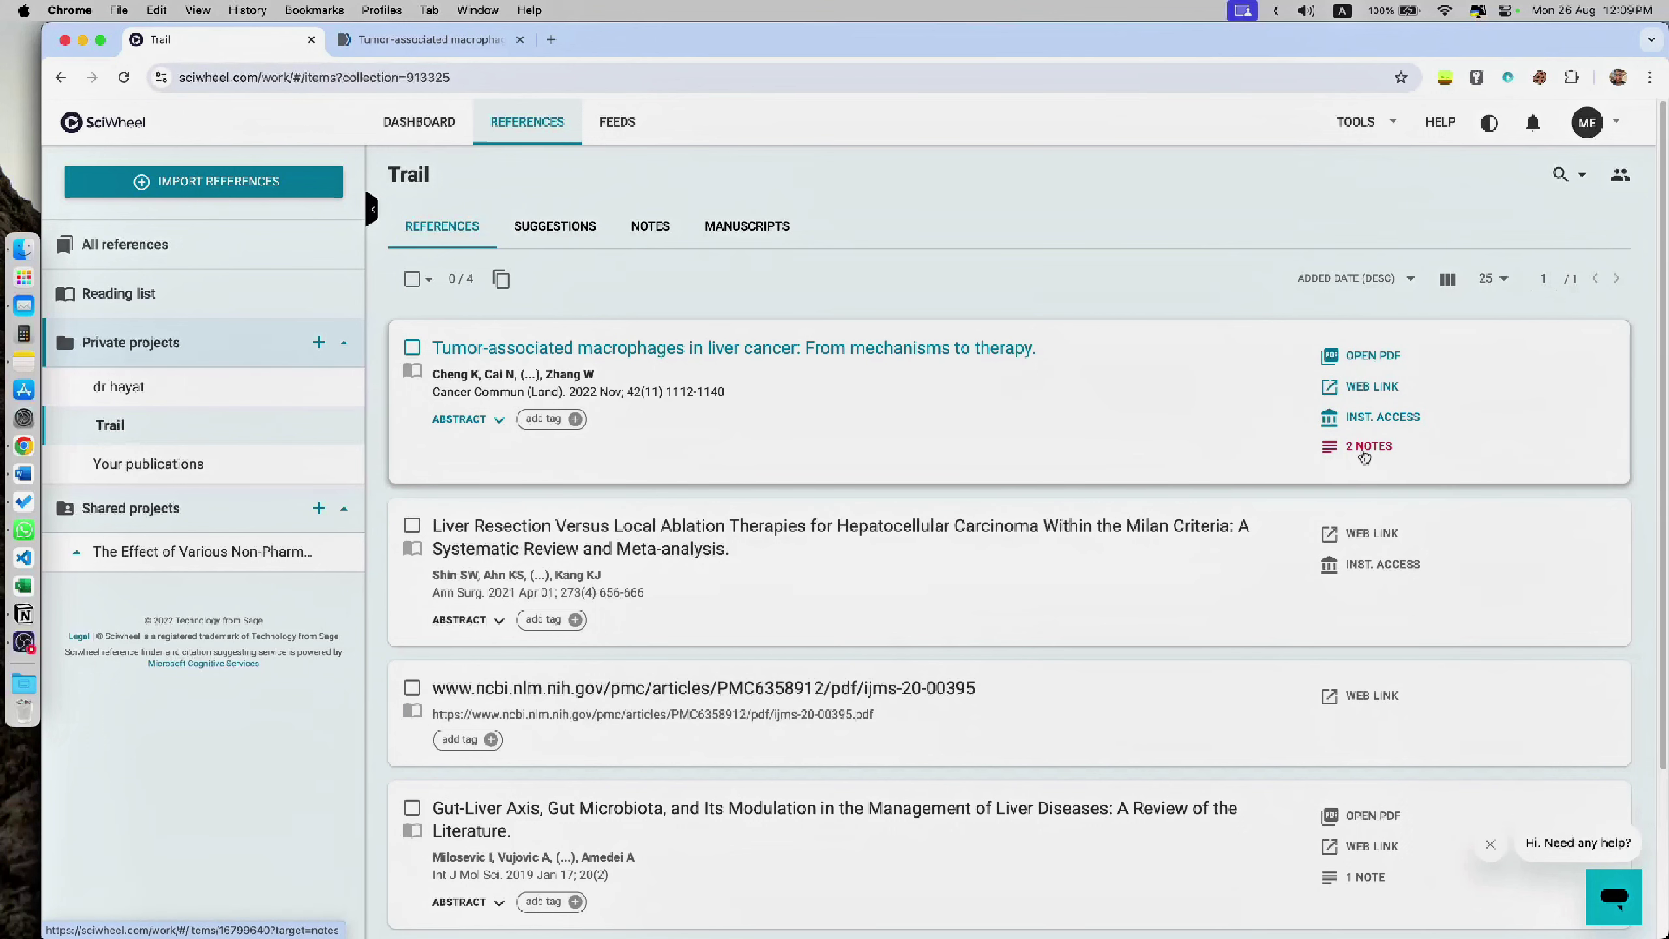
click(1372, 355)
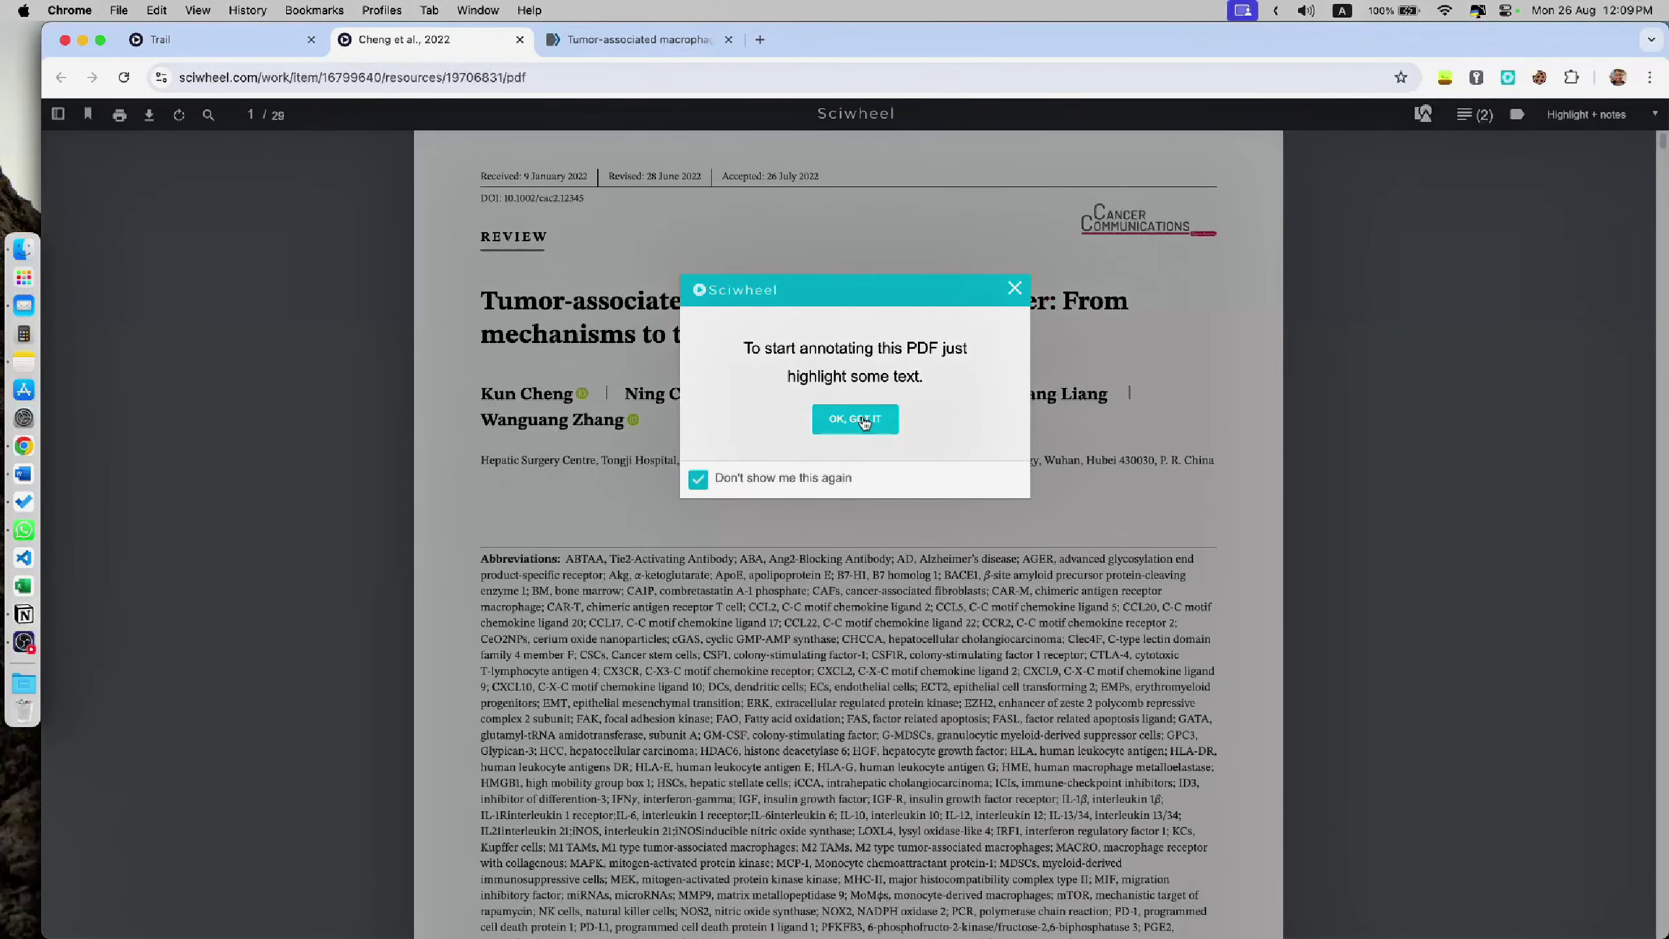
click(855, 418)
scroll(723, 506, down, 10)
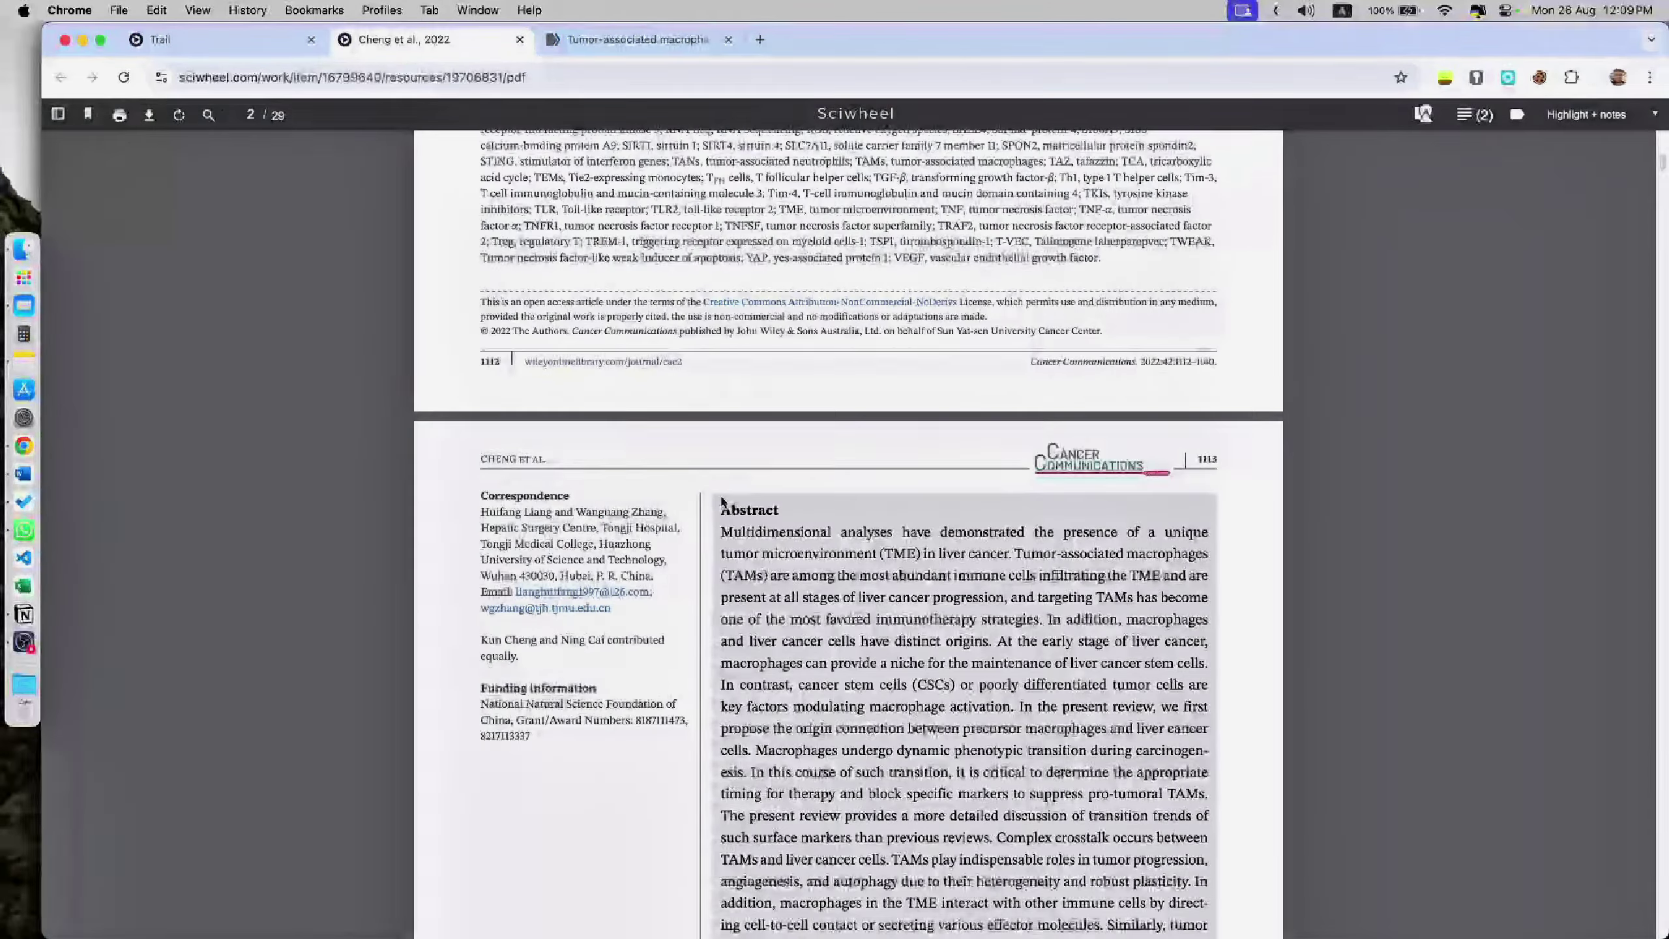
scroll(954, 488, up, 10)
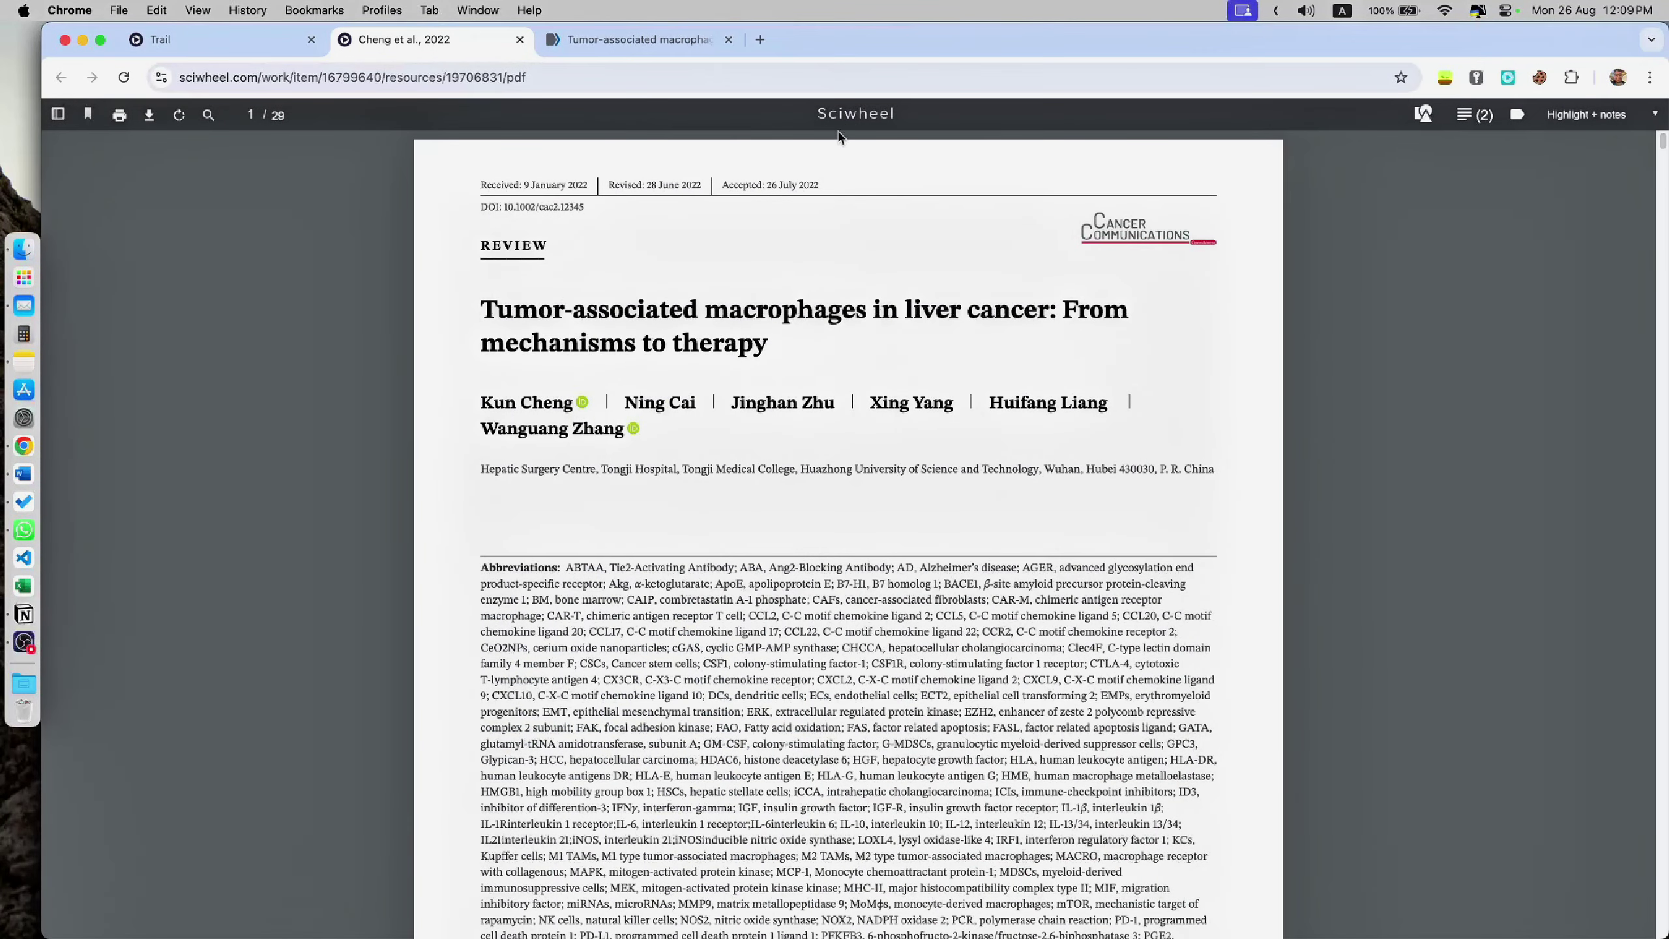
Step: Highlight the page 4 passage beginning "Another main line of macrophage genesis" in yellow and save it with the note "drug"
scroll(982, 447, down, 20)
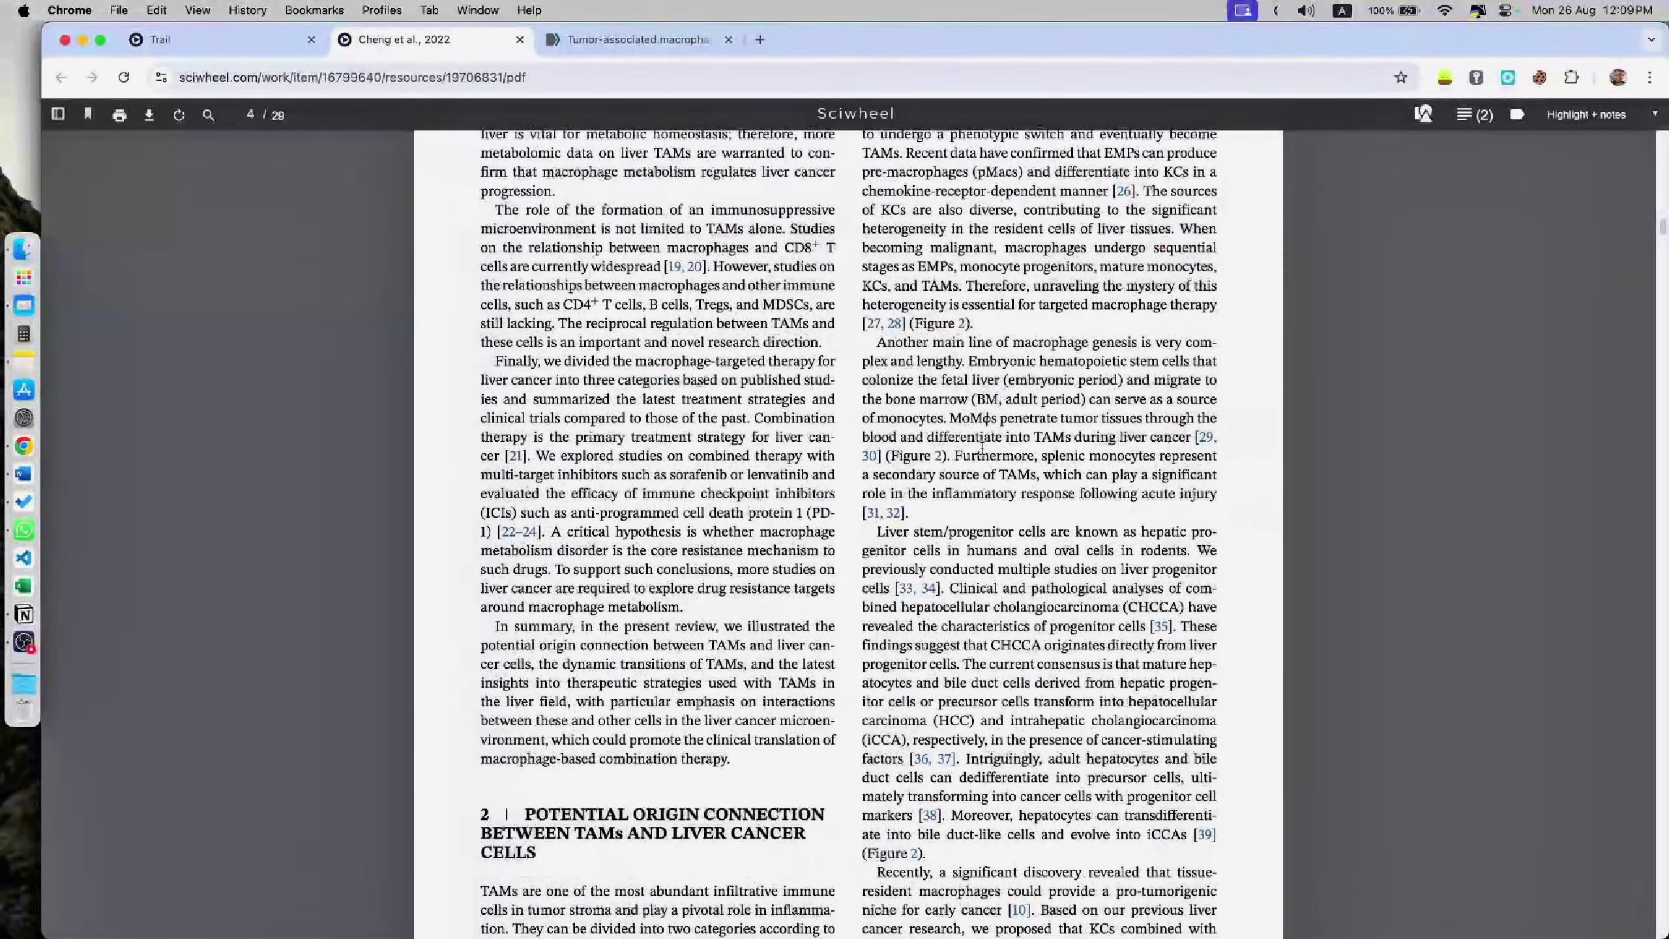
drag(878, 342, 949, 458)
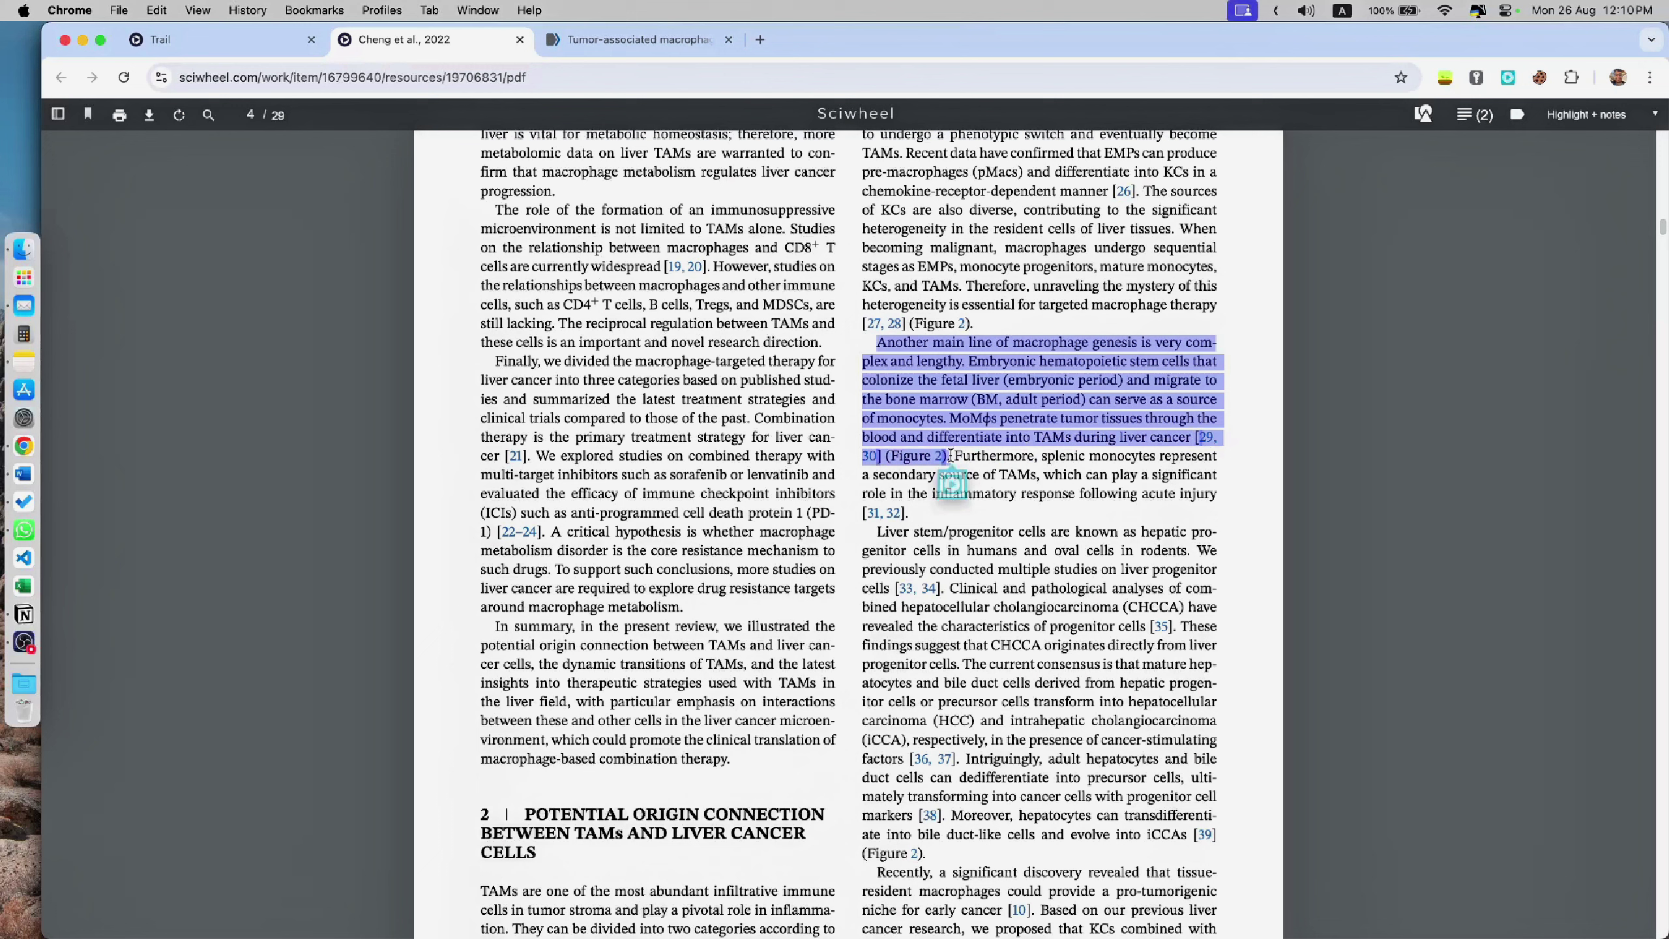
click(957, 503)
click(1006, 522)
click(1059, 523)
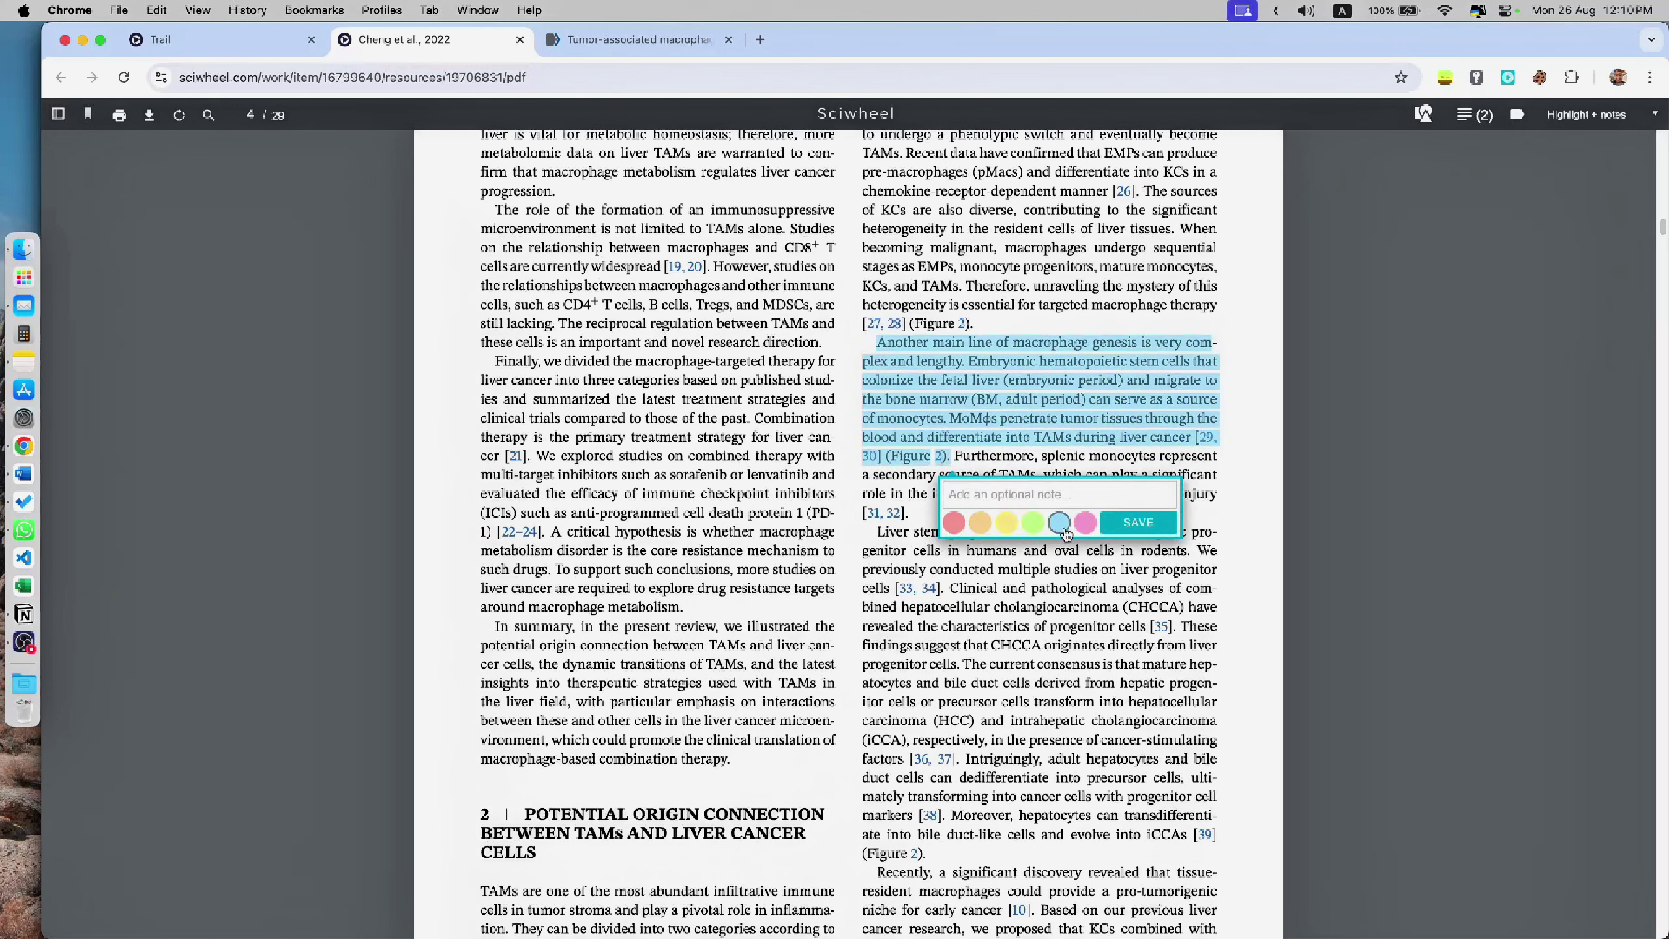
click(1084, 523)
click(1006, 524)
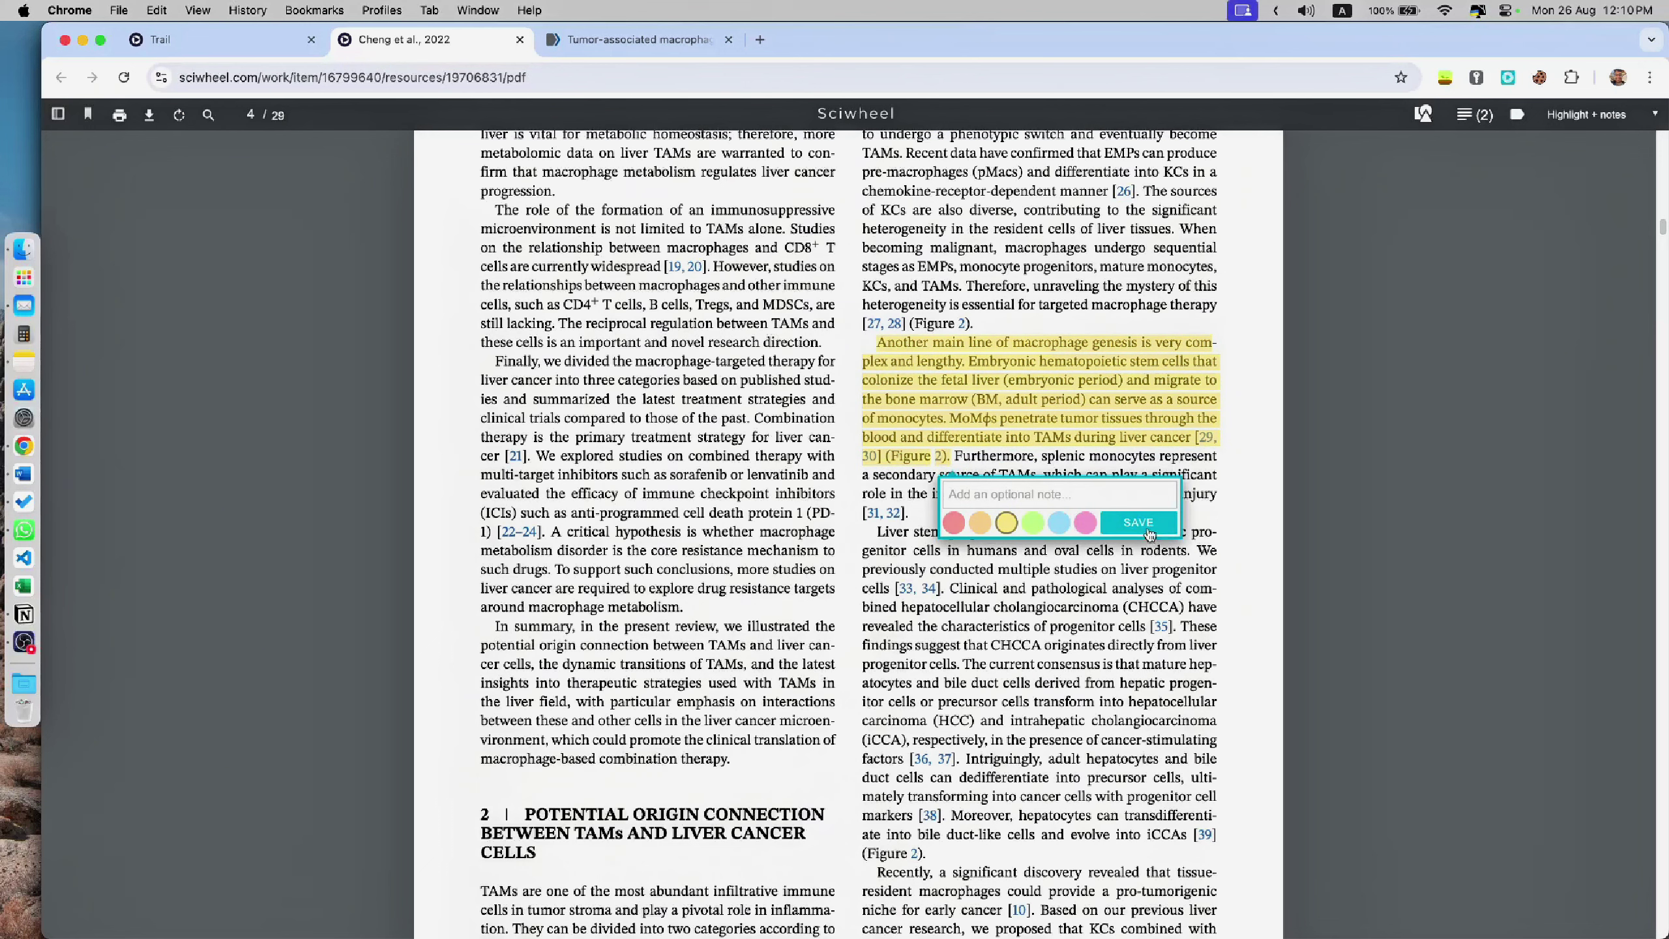
click(1066, 493)
text(drug)
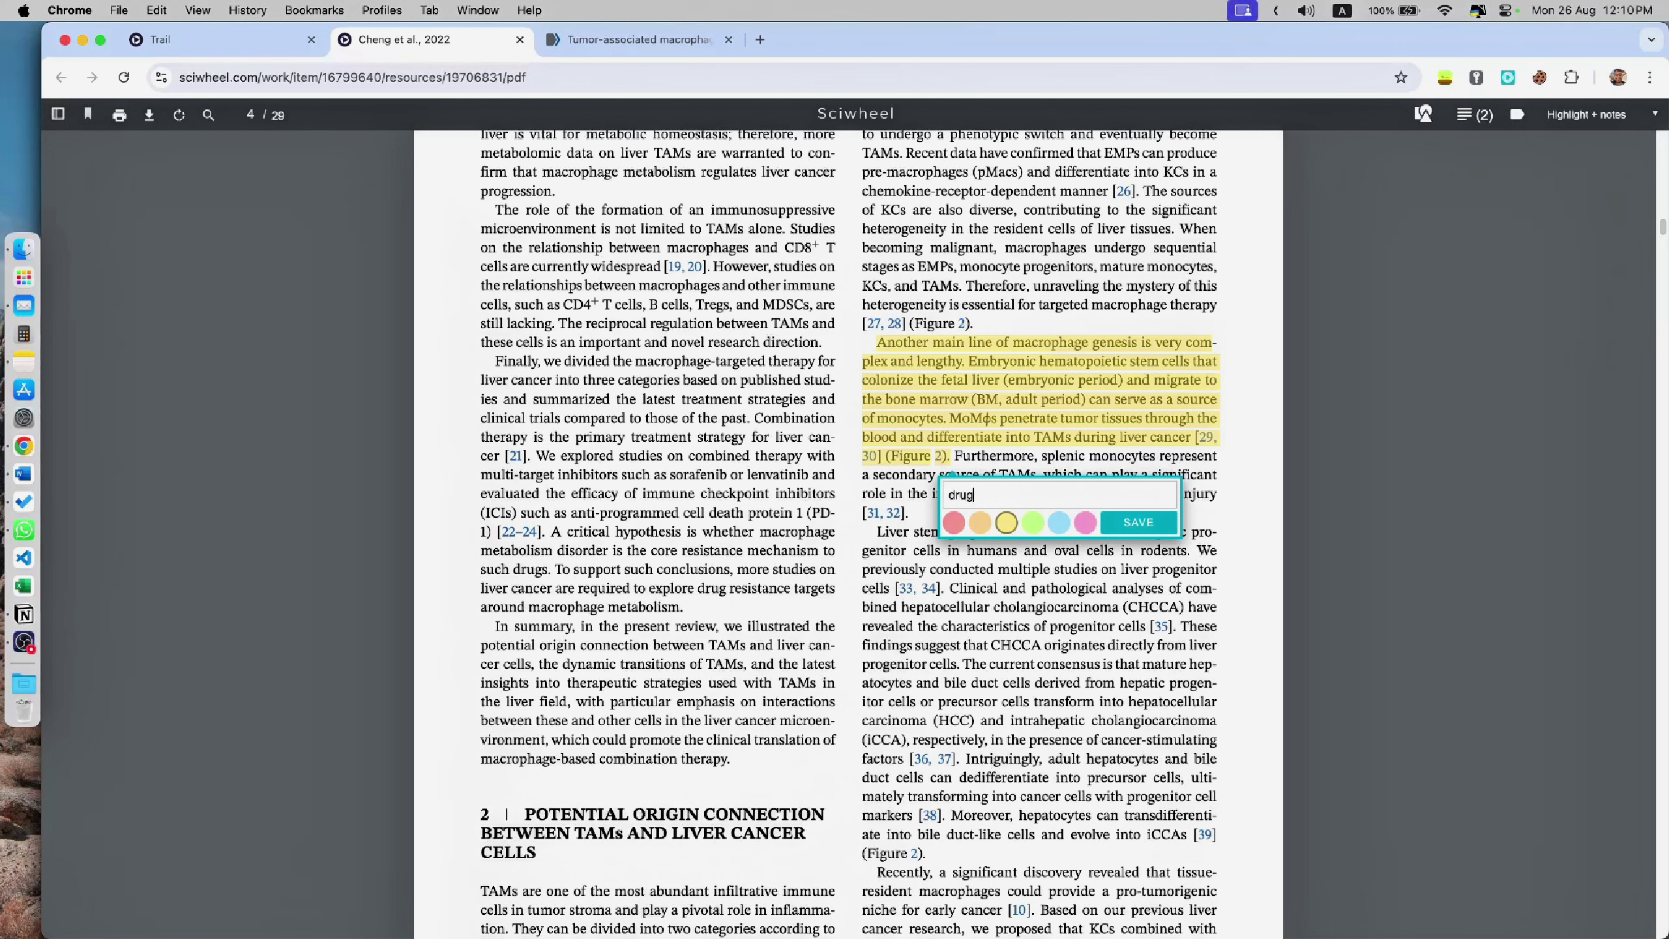
click(1132, 526)
Step: Highlight the page 6 passage beginning "Furthermore, owing to their high heterogeneity" and save it without a note
scroll(1105, 563, down, 15)
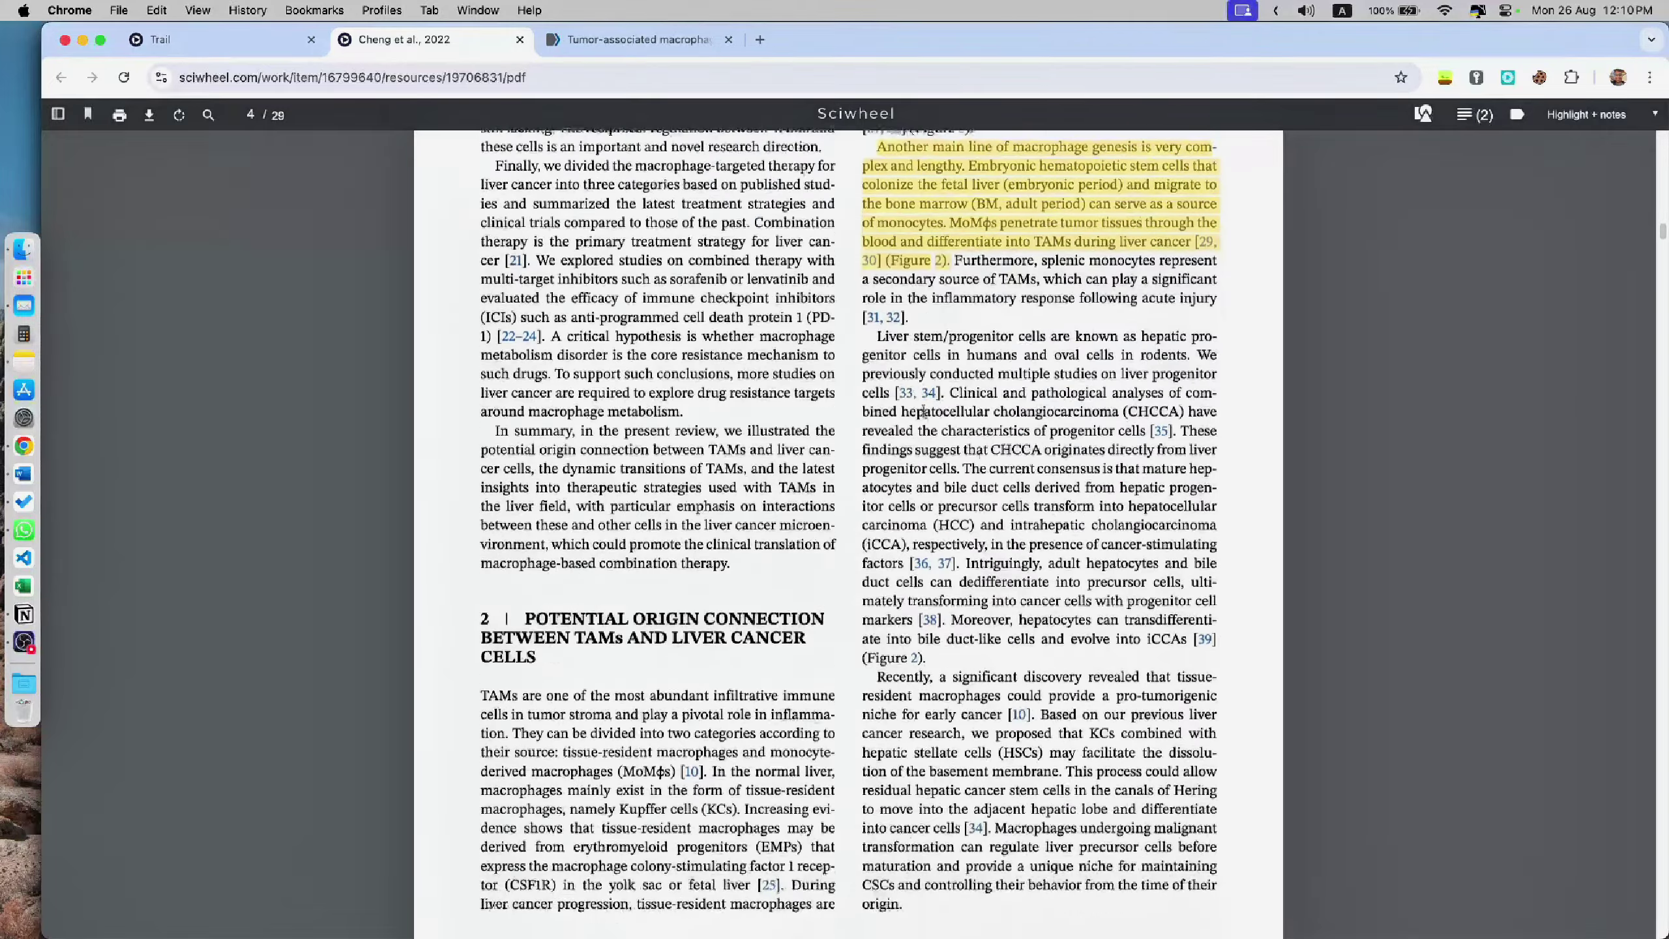
scroll(921, 556, down, 10)
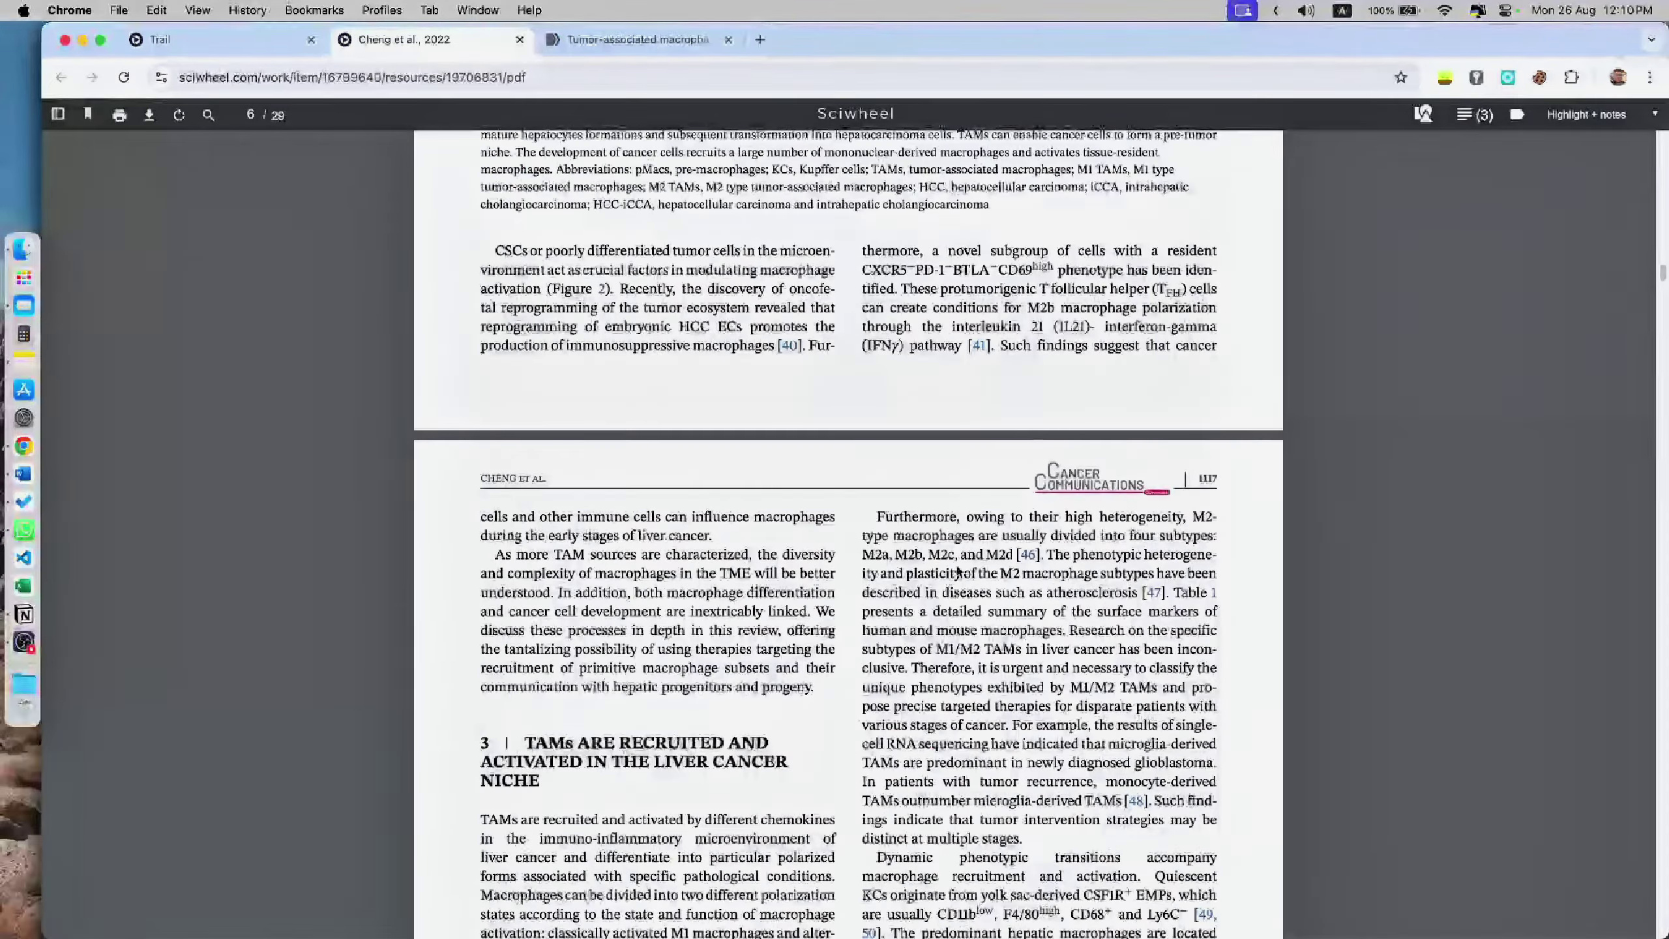
drag(880, 517, 1212, 556)
click(1048, 597)
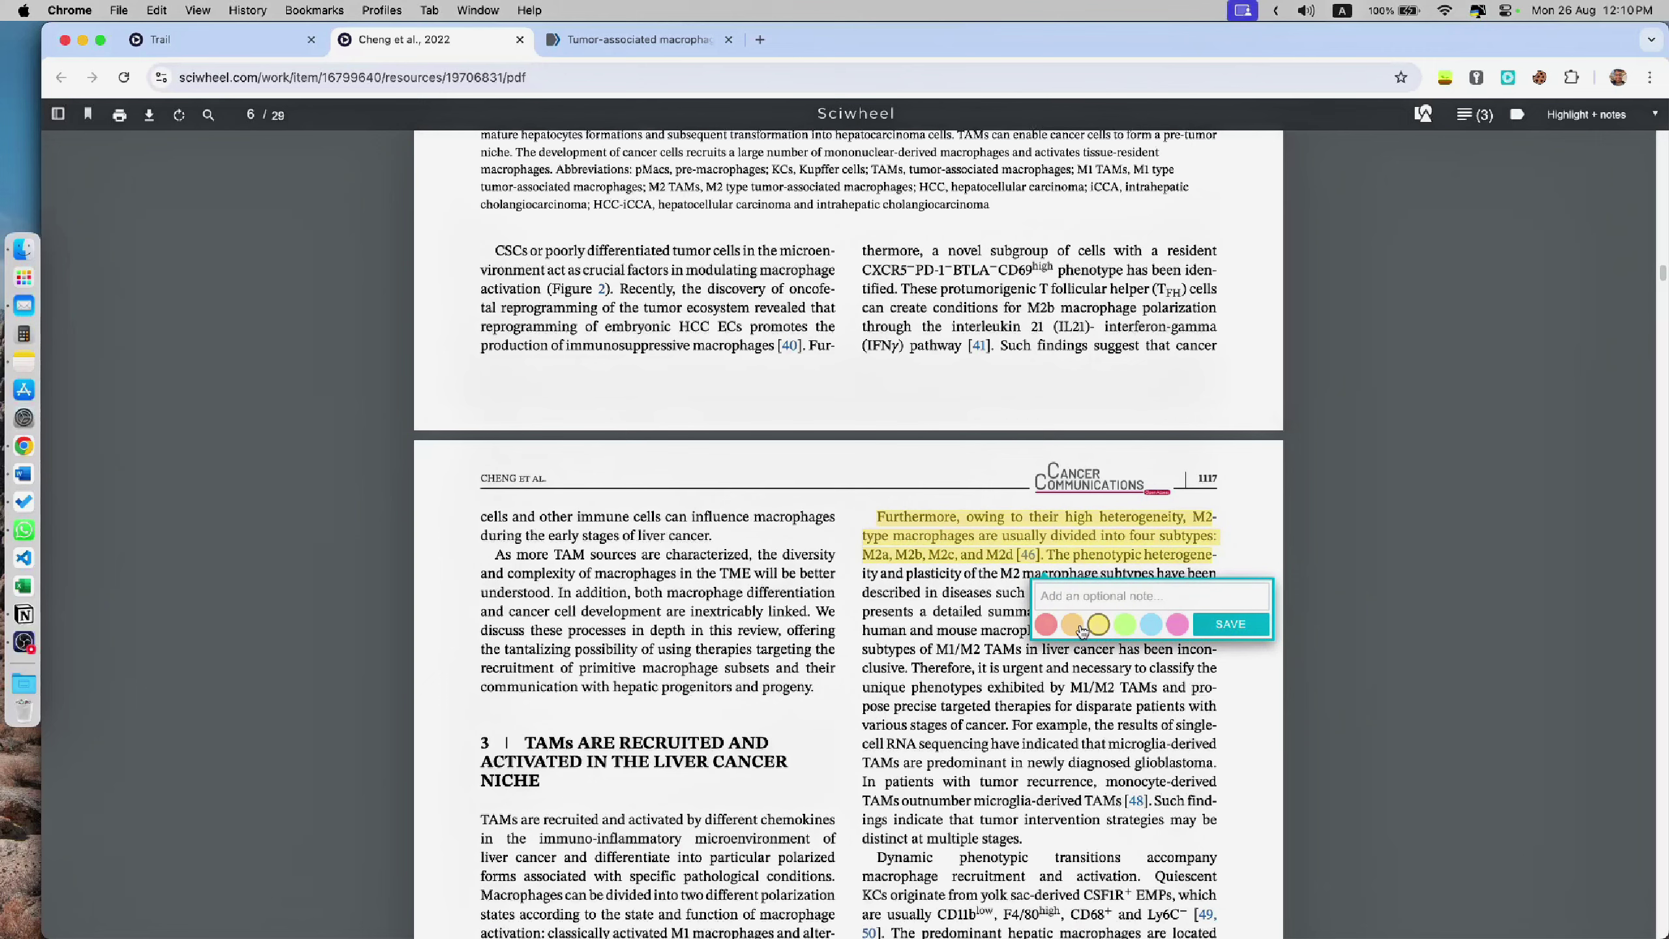
click(1079, 626)
scroll(525, 807, up, 10)
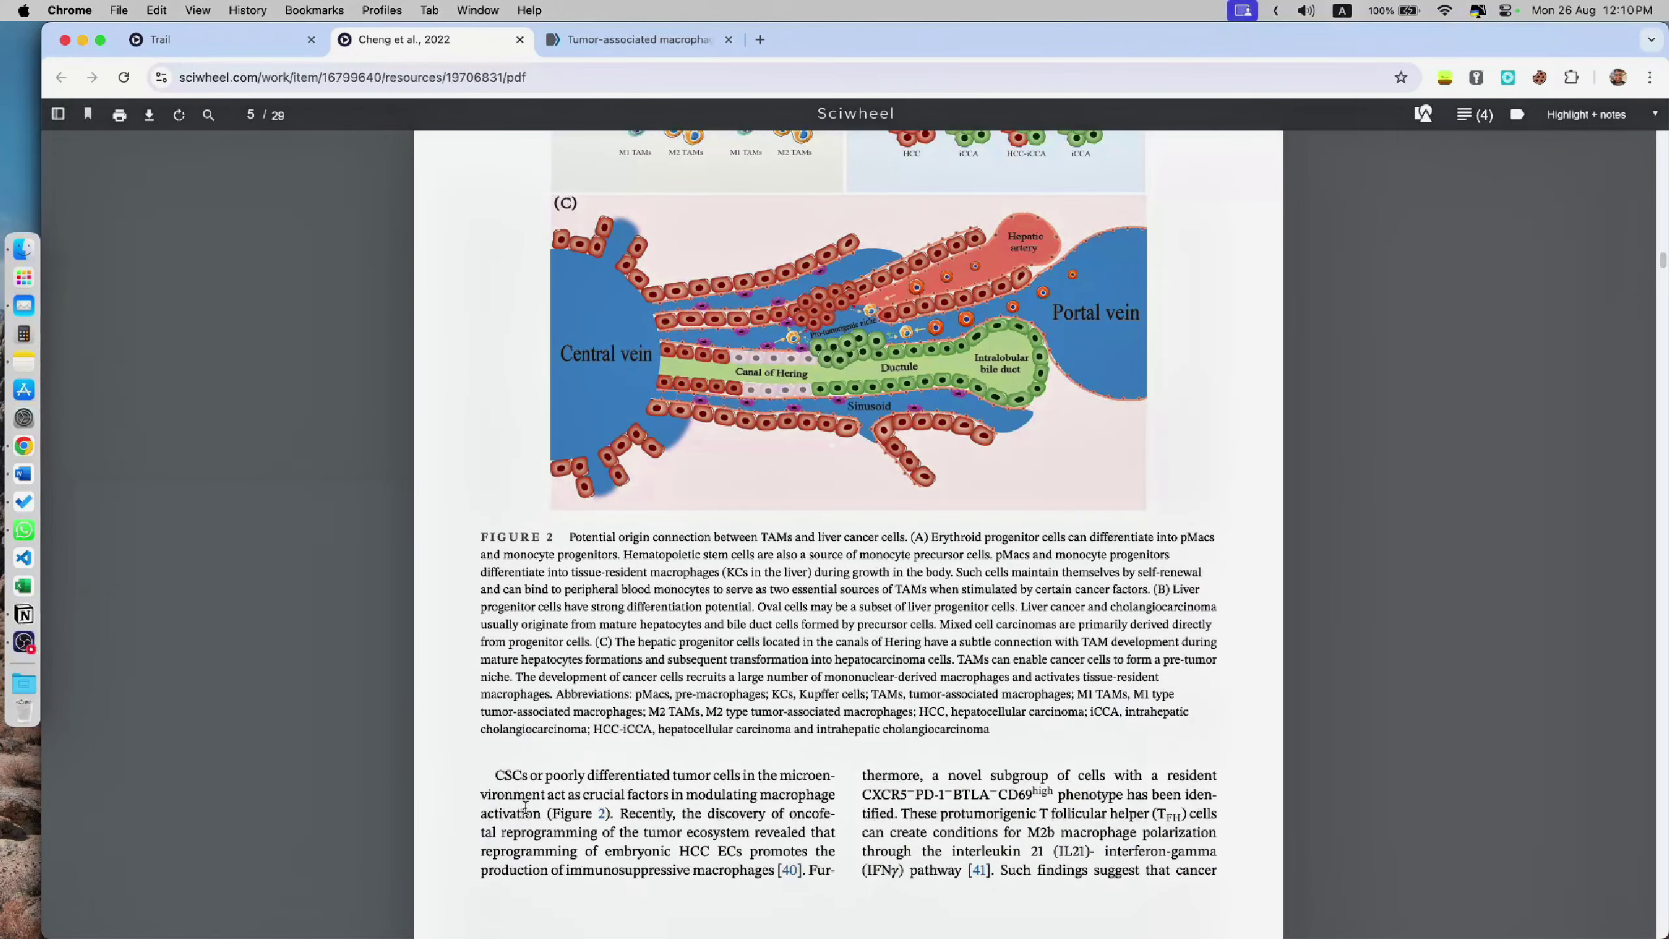
scroll(525, 807, down, 1)
drag(494, 735, 677, 774)
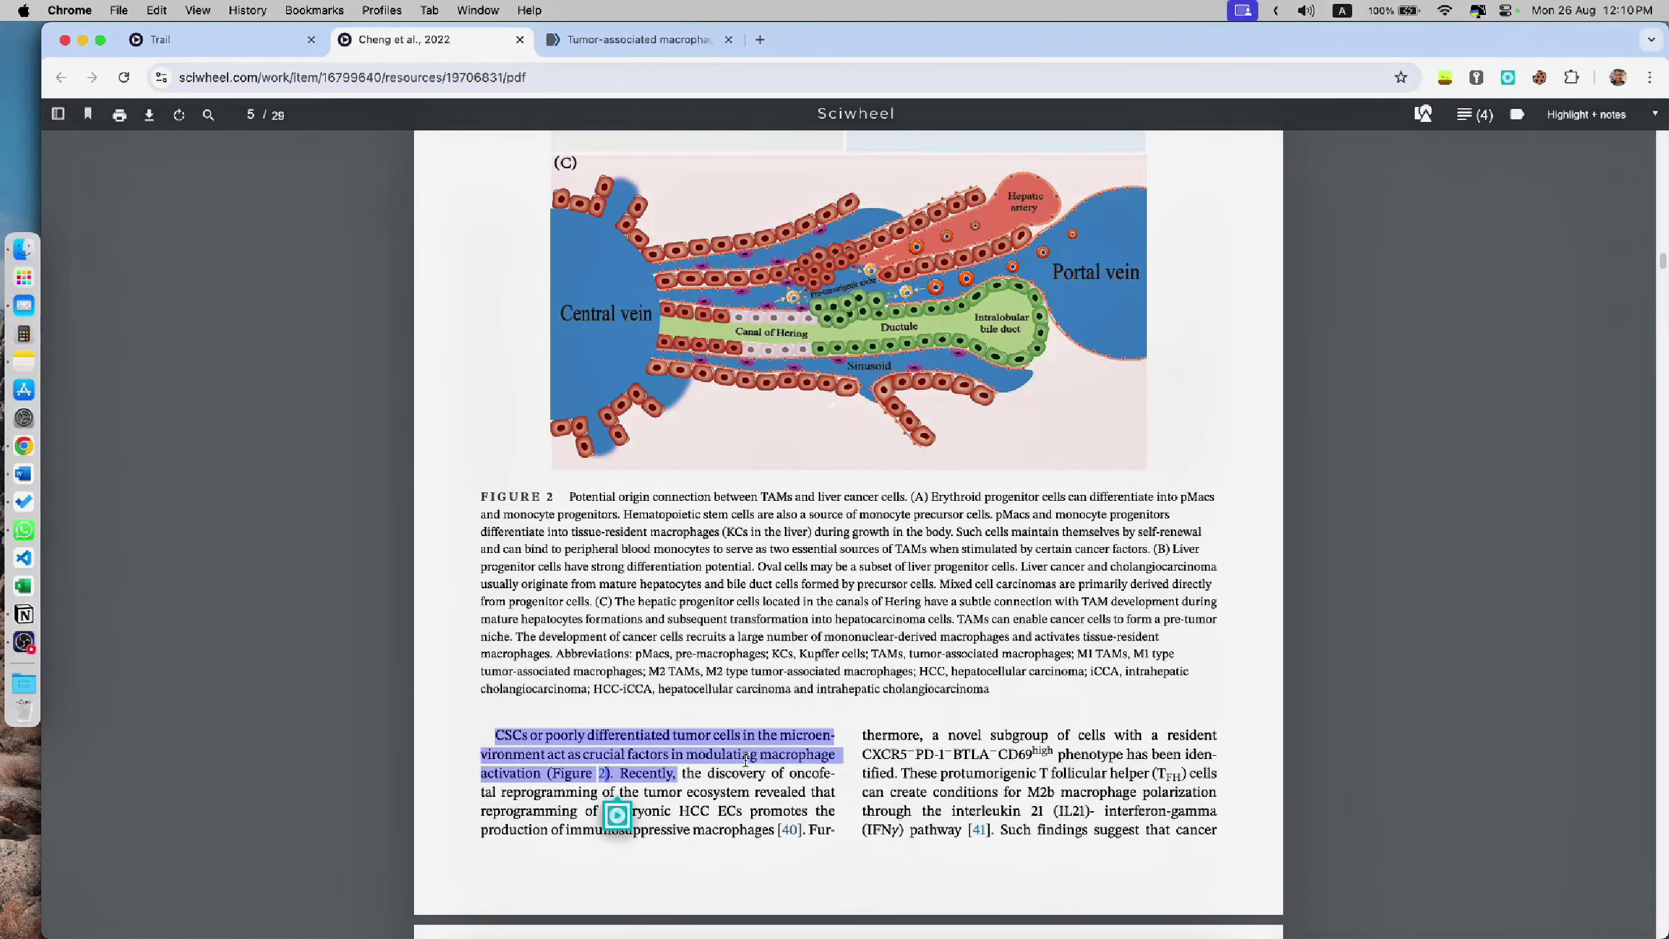
click(617, 815)
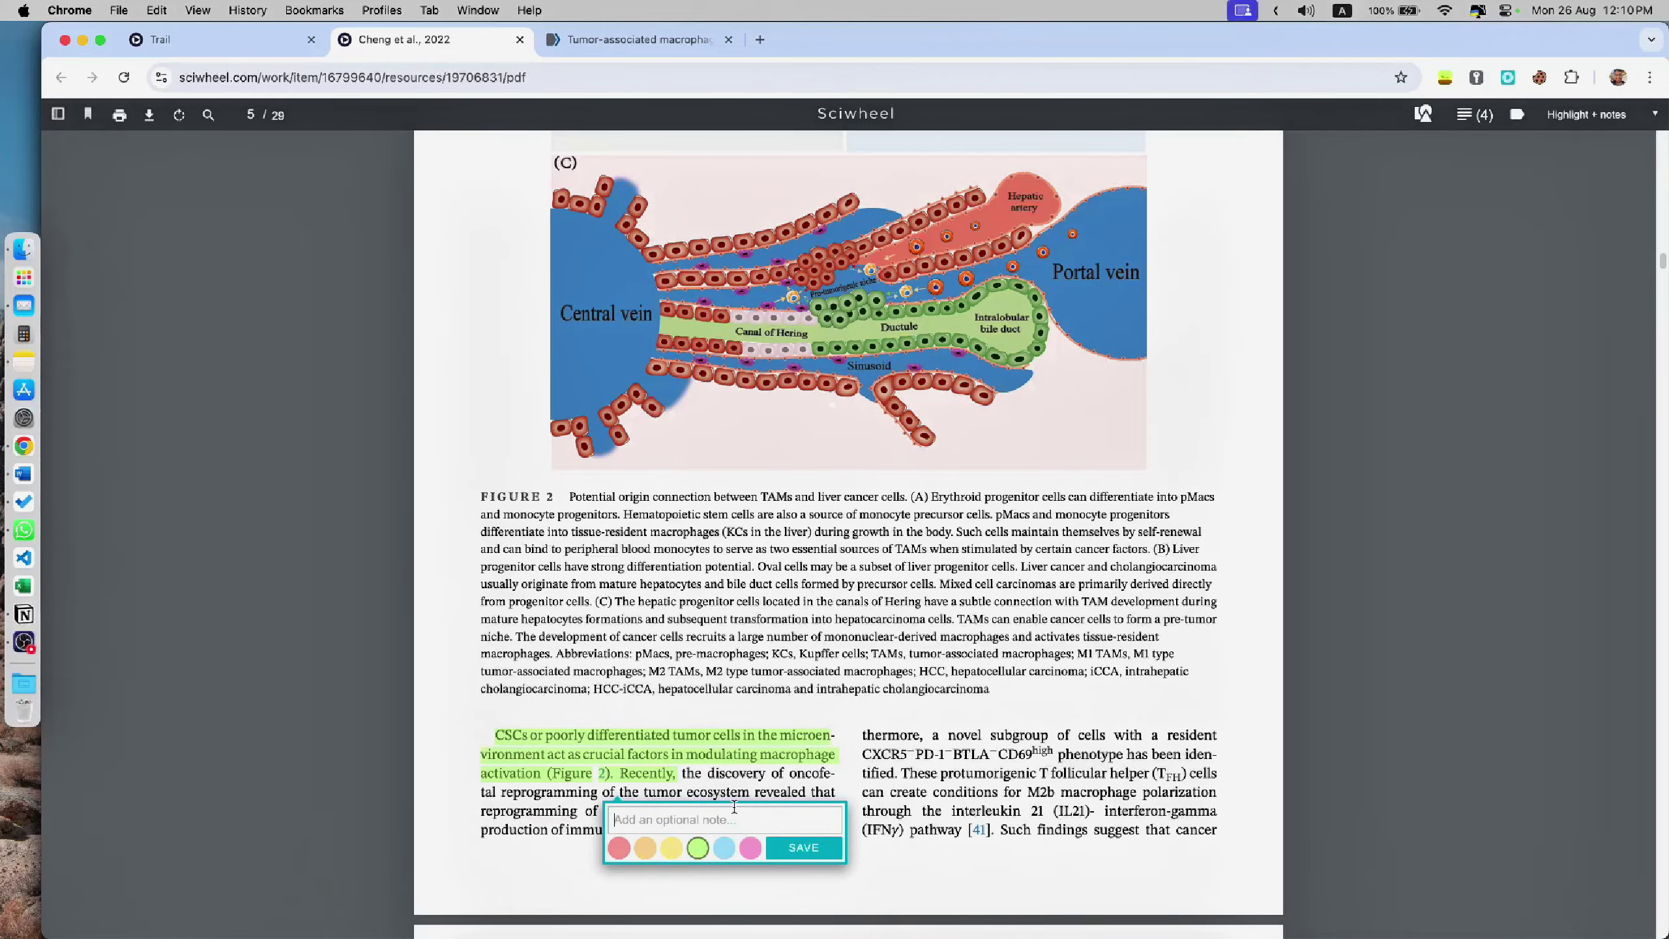
click(920, 600)
Step: Highlight the page 4 passage beginning "cells or precursor cells transform into hepatocellular carcinoma" in green and save it without a note
scroll(919, 599, up, 10)
drag(889, 434, 989, 472)
click(946, 514)
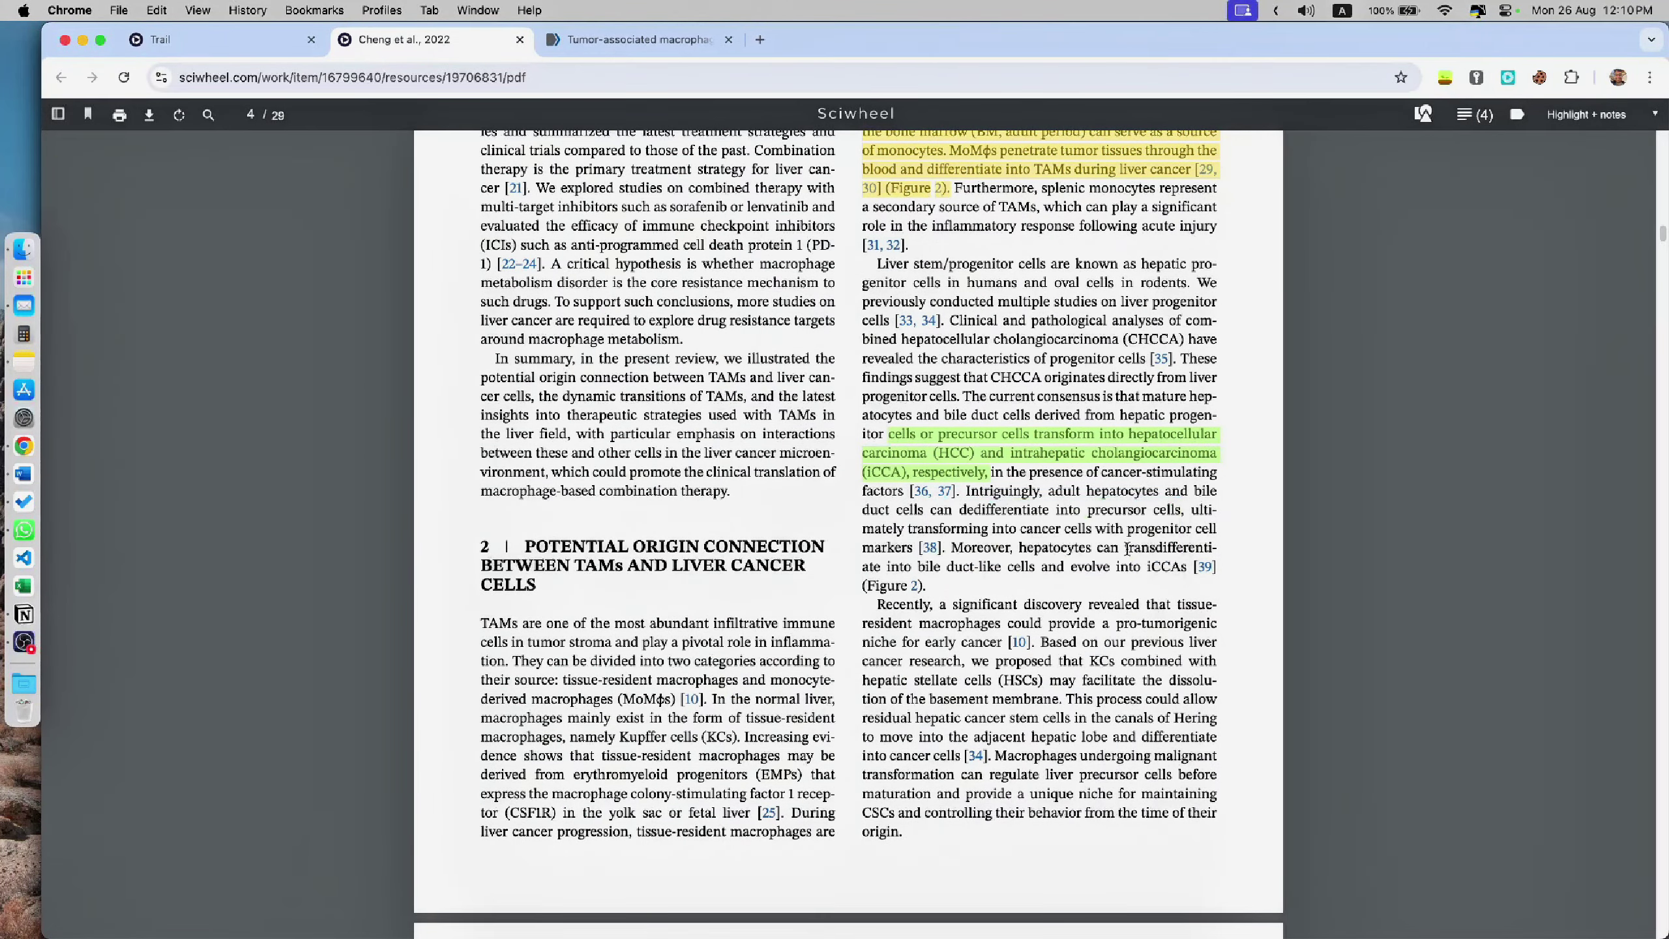
click(1130, 546)
Step: Return from the PDF to the Trail project and refresh its references
scroll(1127, 549, up, 20)
scroll(903, 480, down, 20)
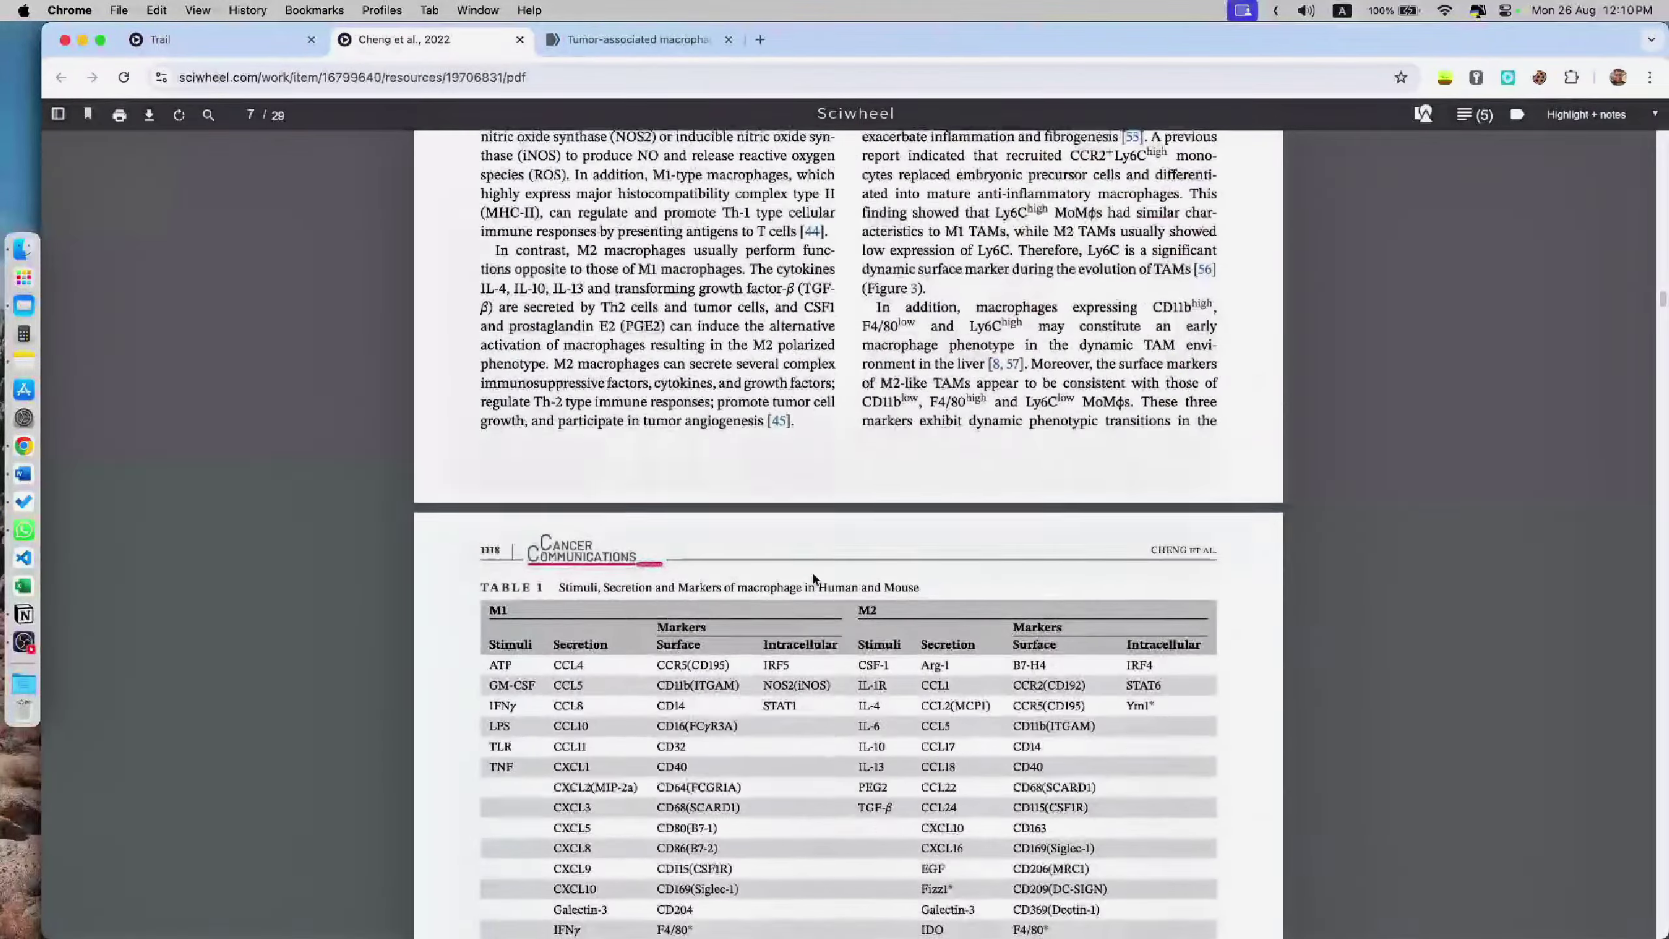
scroll(904, 481, up, 15)
click(197, 40)
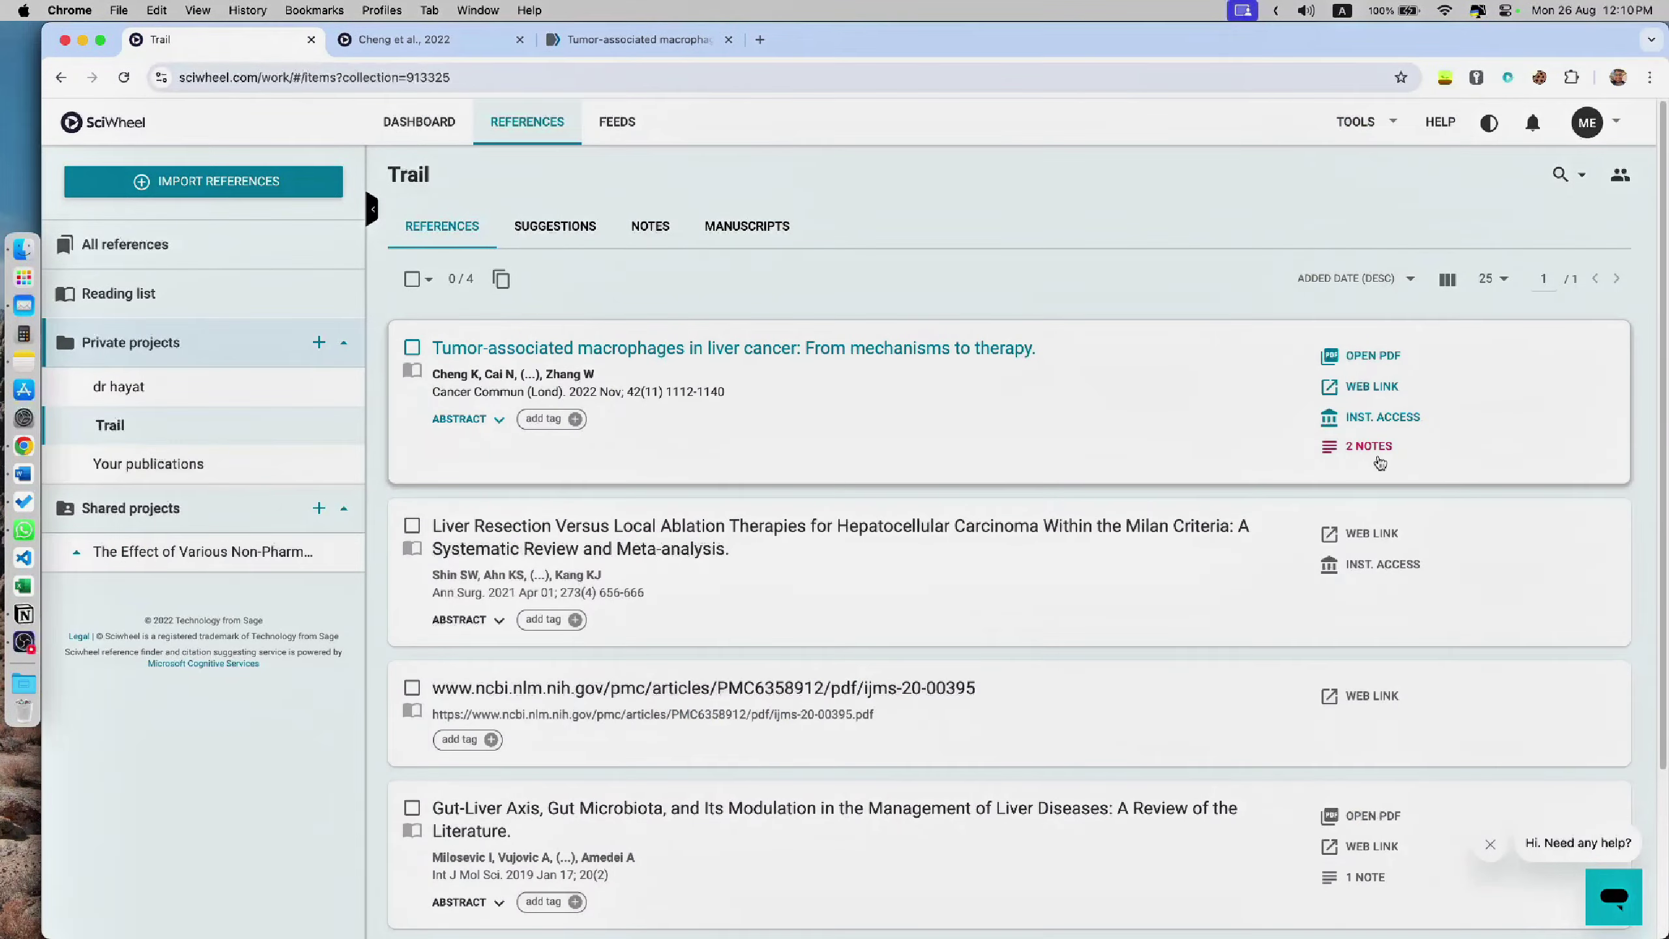
key(super+r)
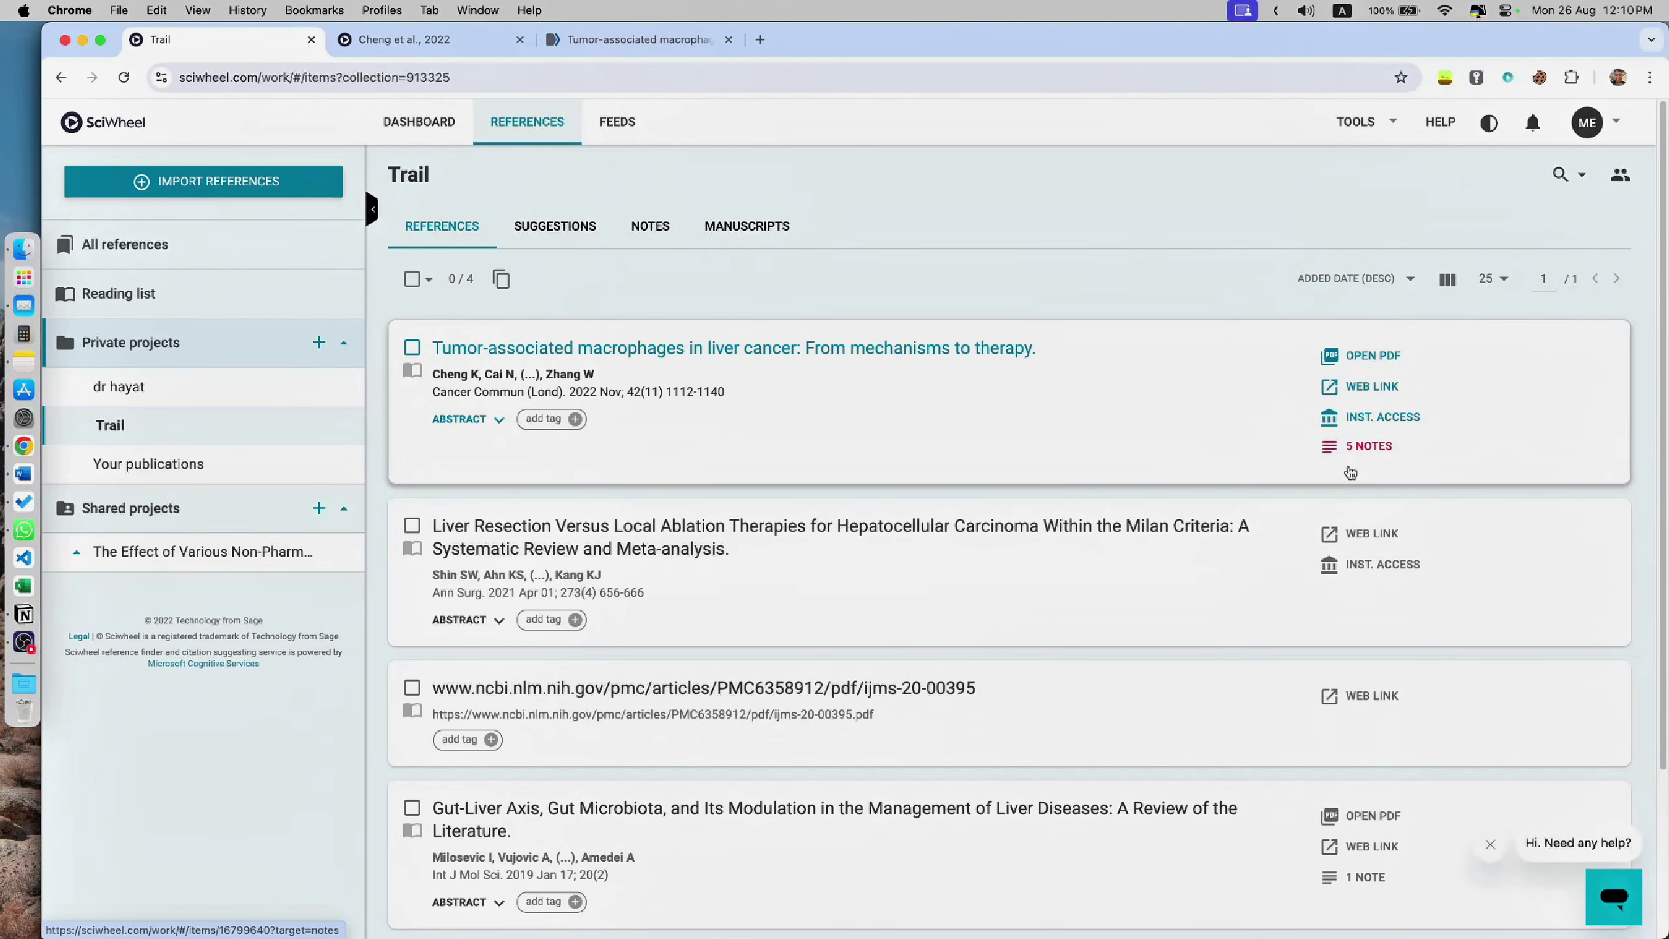
Step: Review the notes saved on the tumor-associated macrophages article, and go back to the Trail project
click(1350, 471)
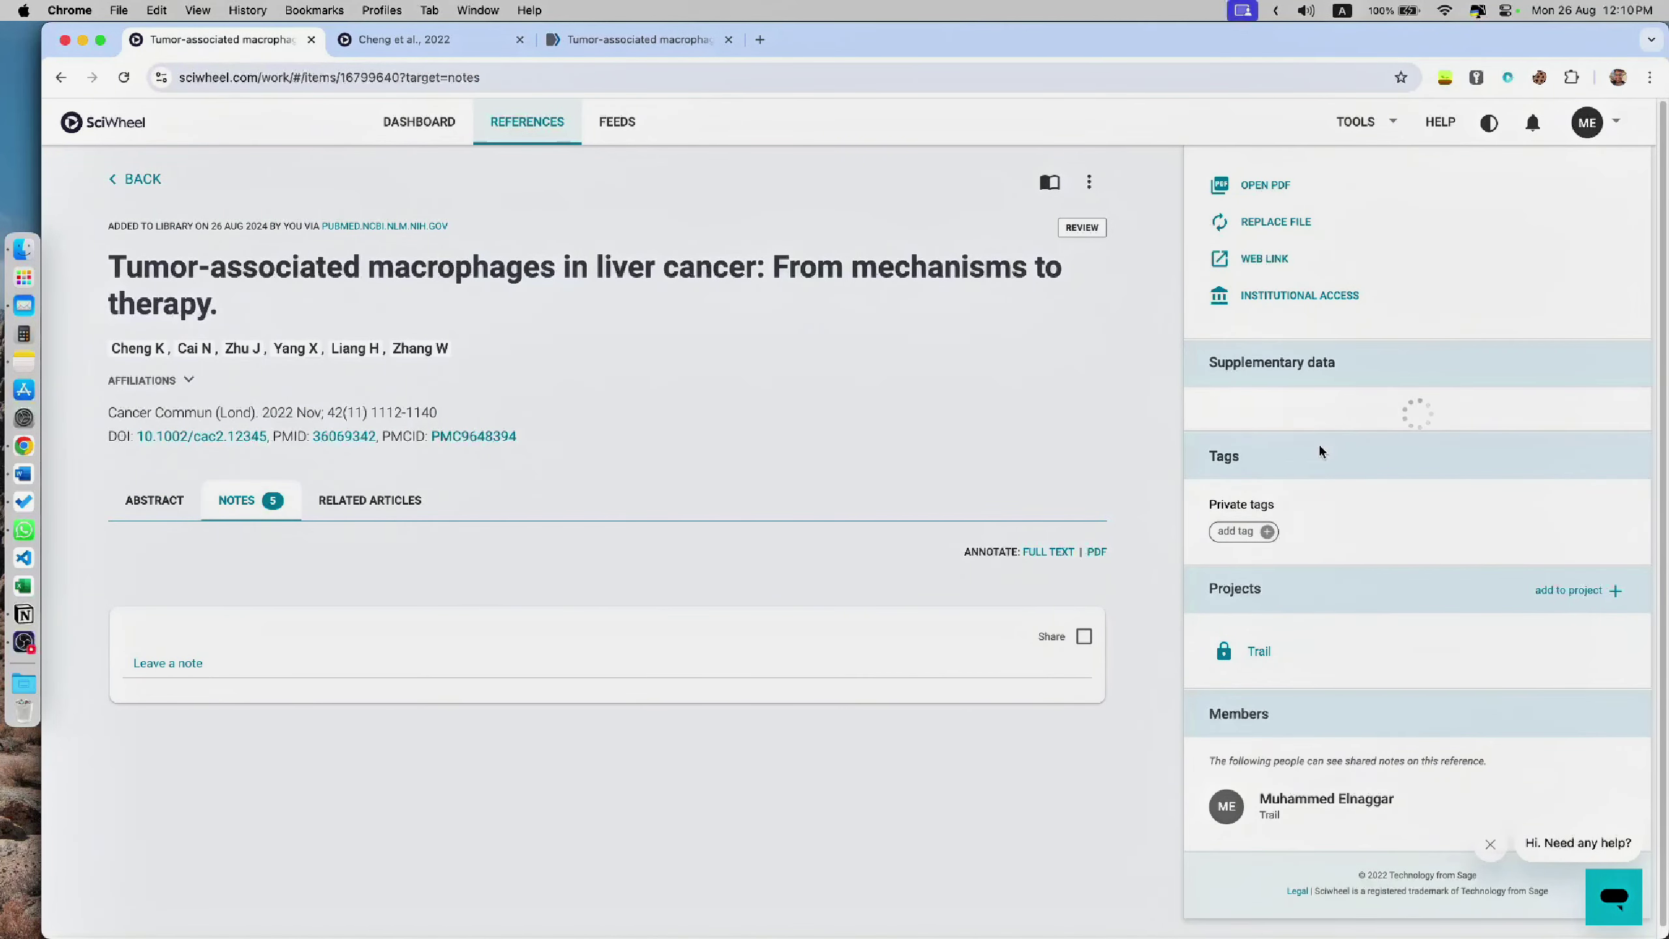
scroll(676, 602, down, 8)
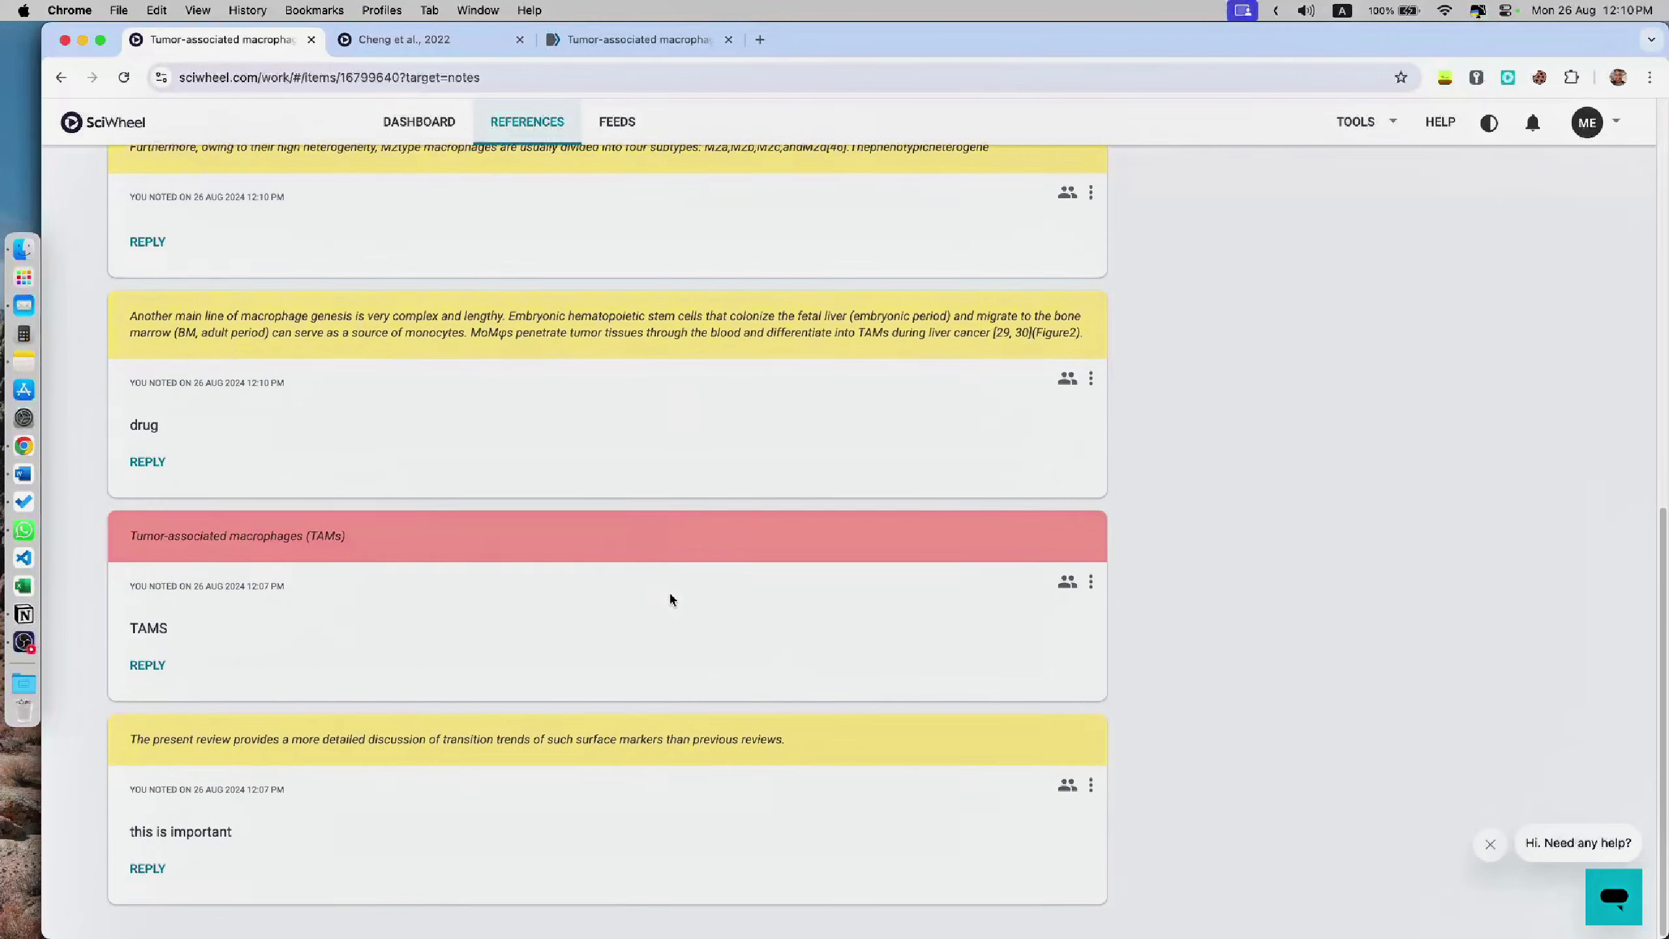
scroll(670, 595, up, 10)
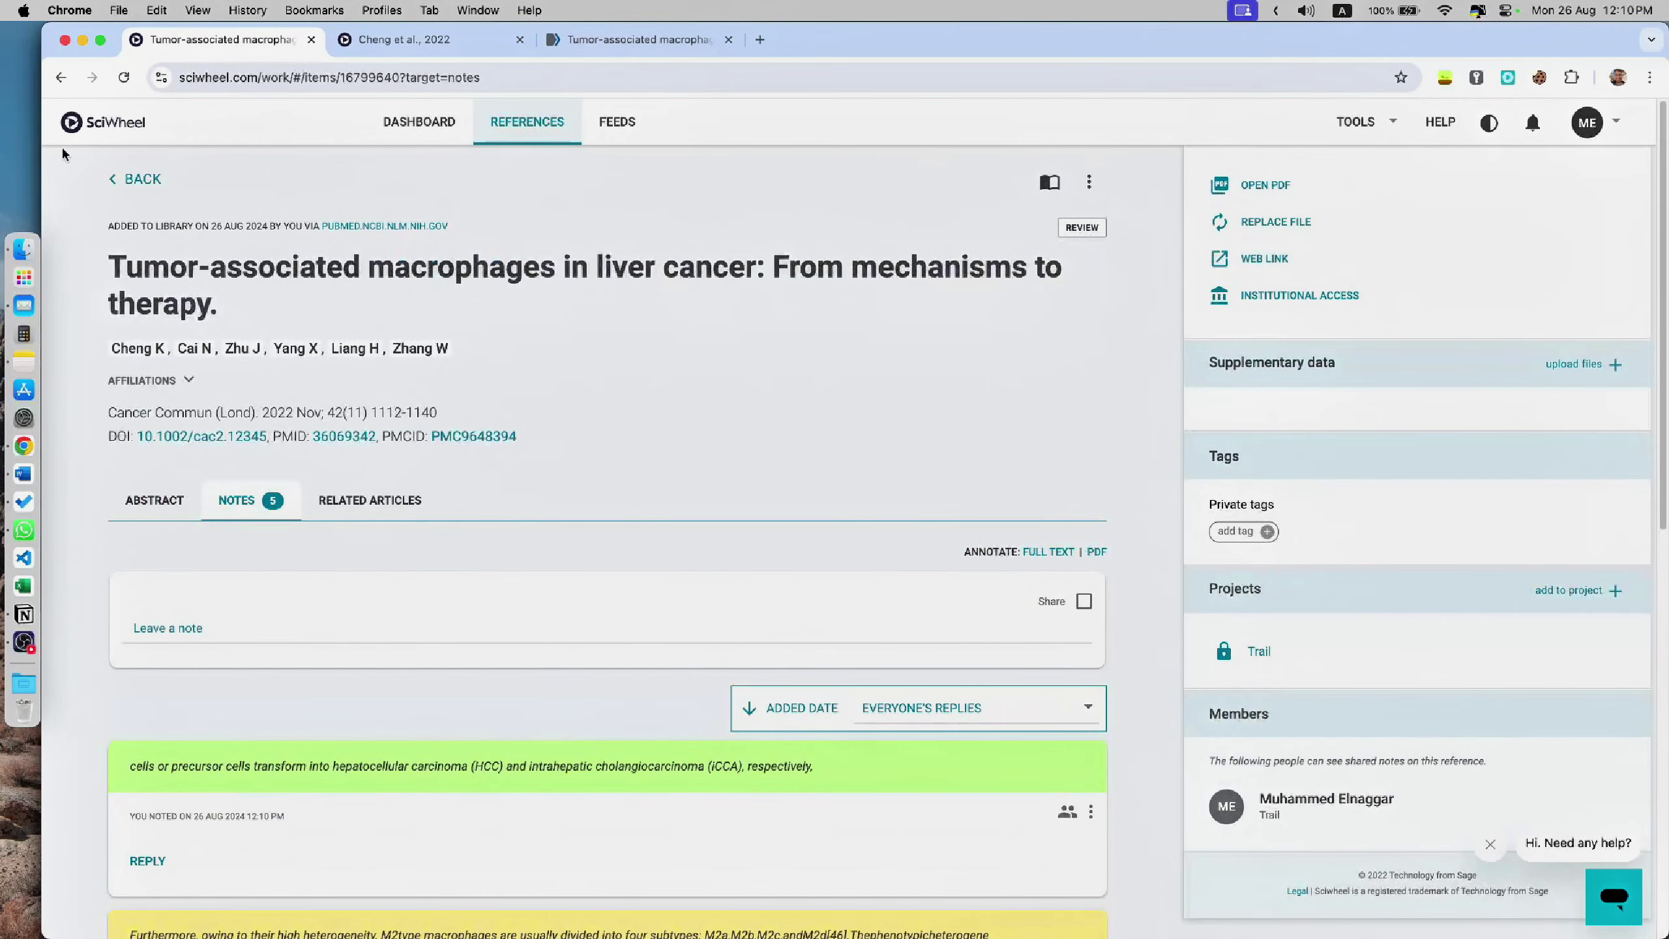
click(115, 177)
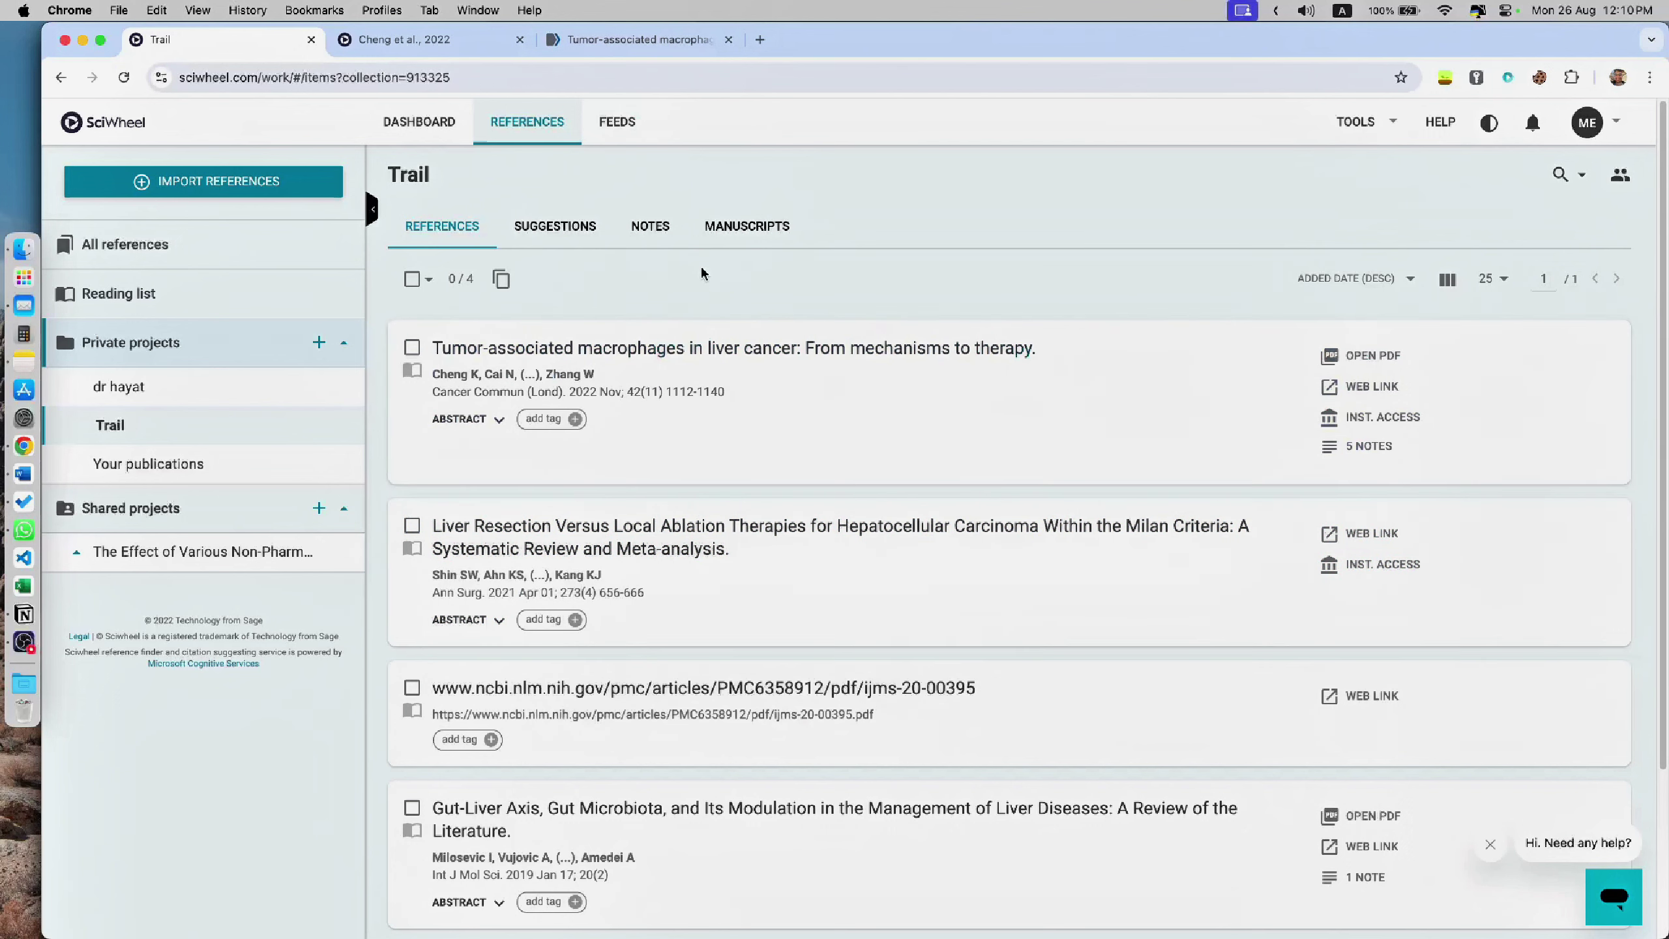
Step: Open the Sciwheel extension popup on the PubMed article, and look through the page's figures, similar articles and highlighted abstract
click(638, 41)
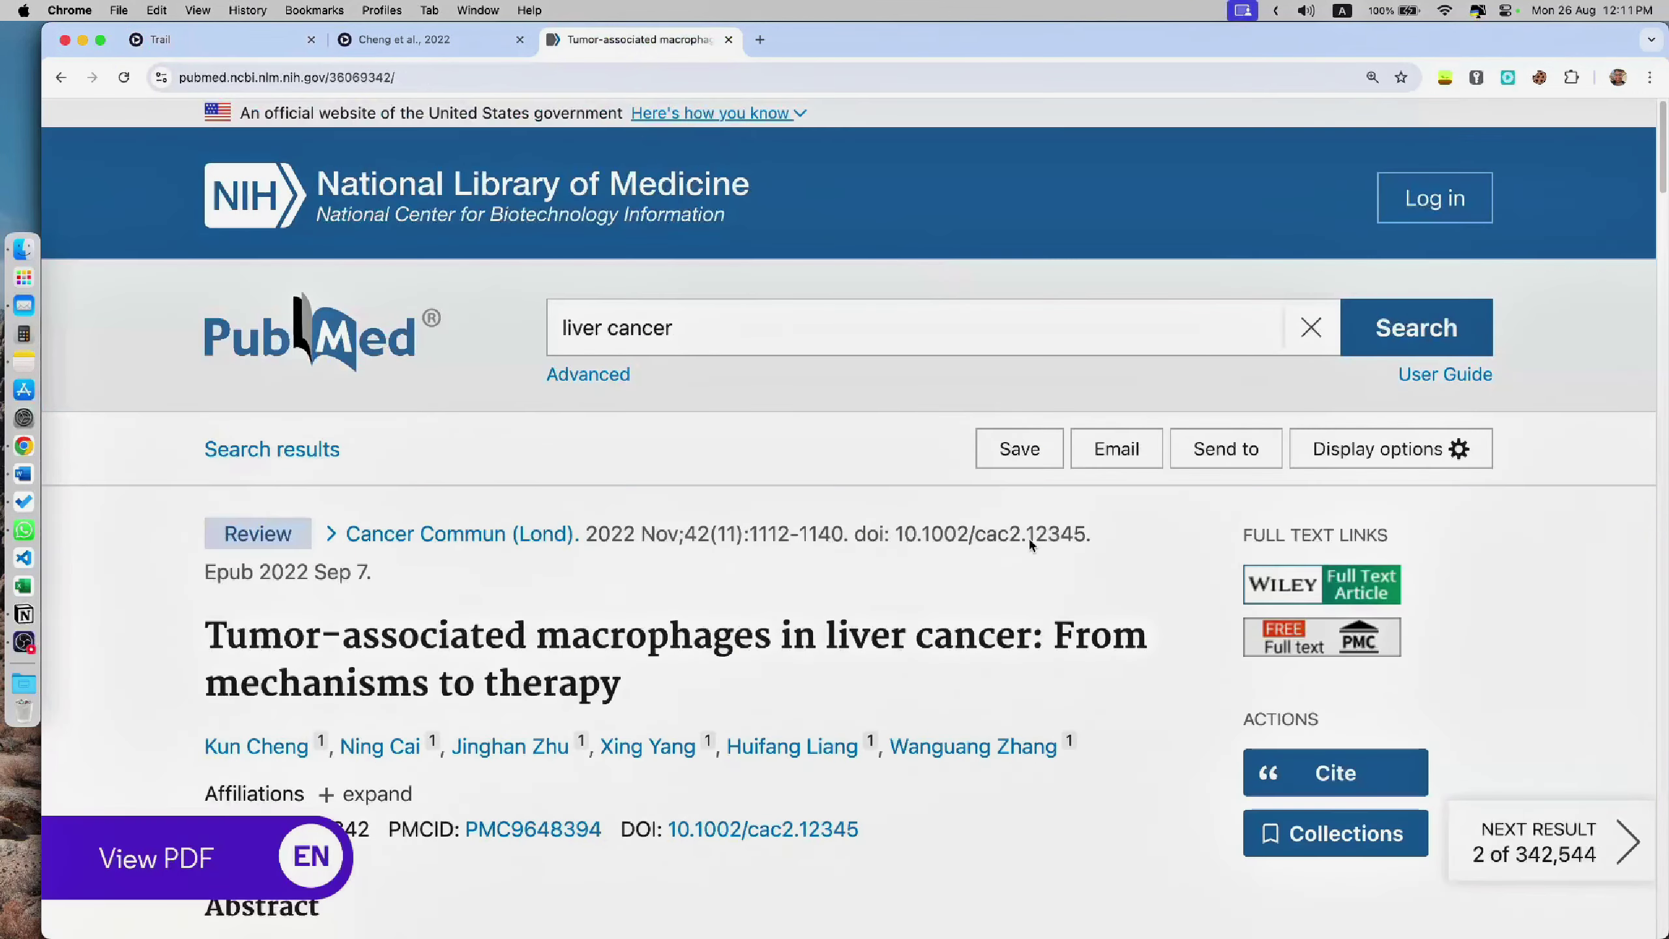
scroll(1062, 690, down, 2)
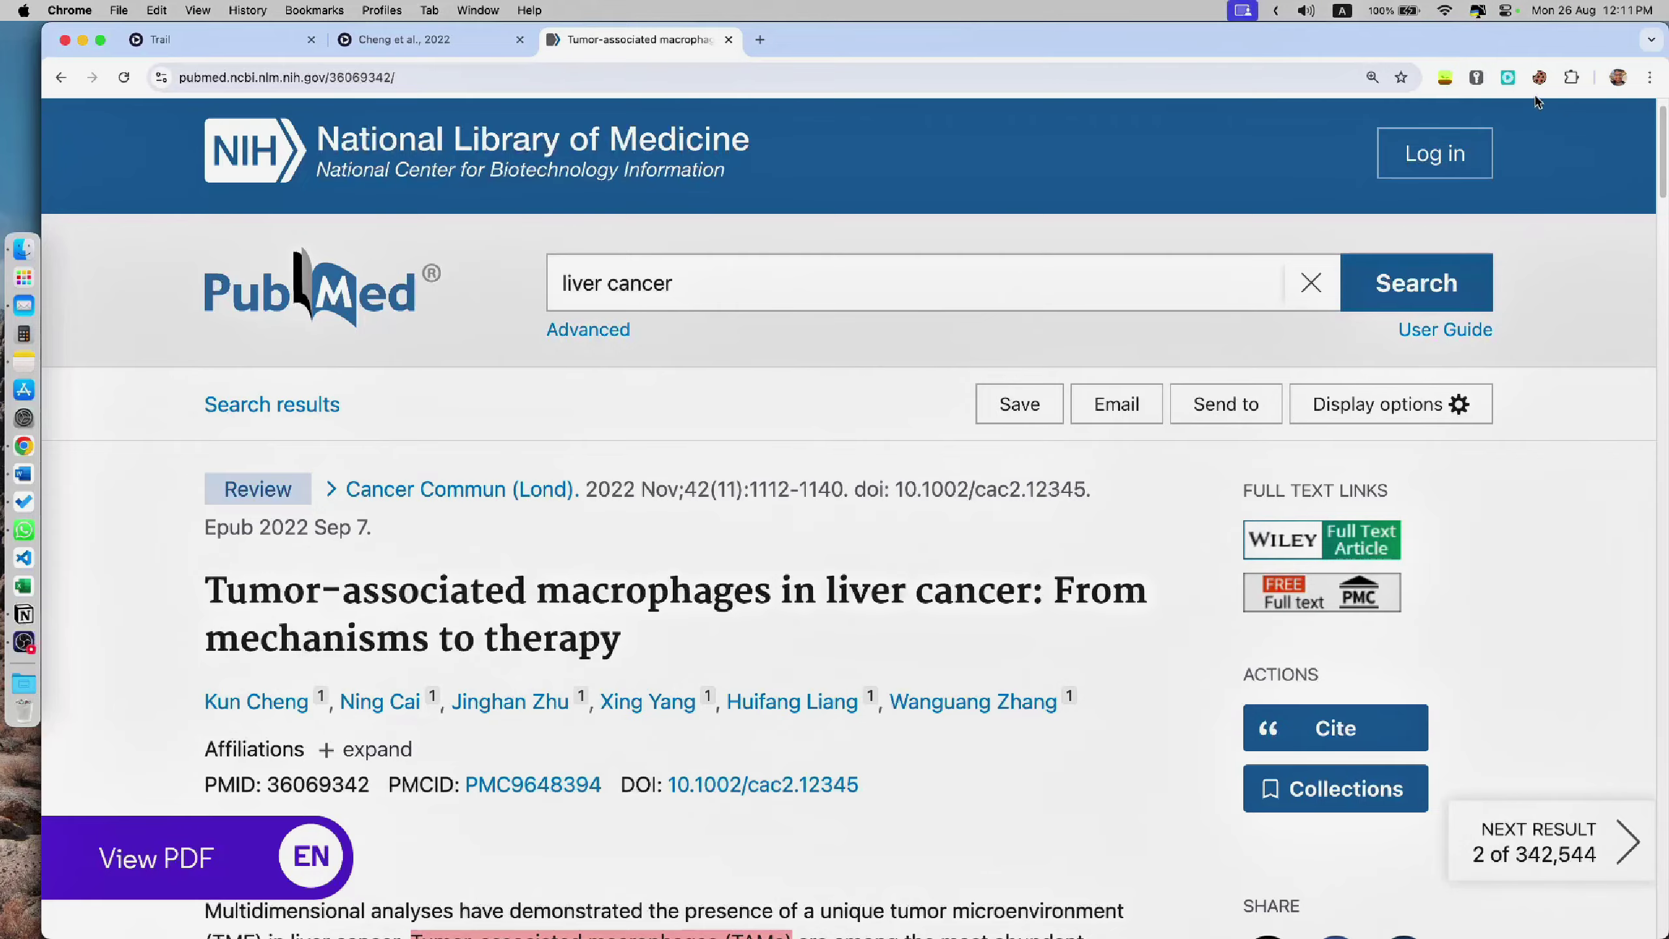
click(1508, 79)
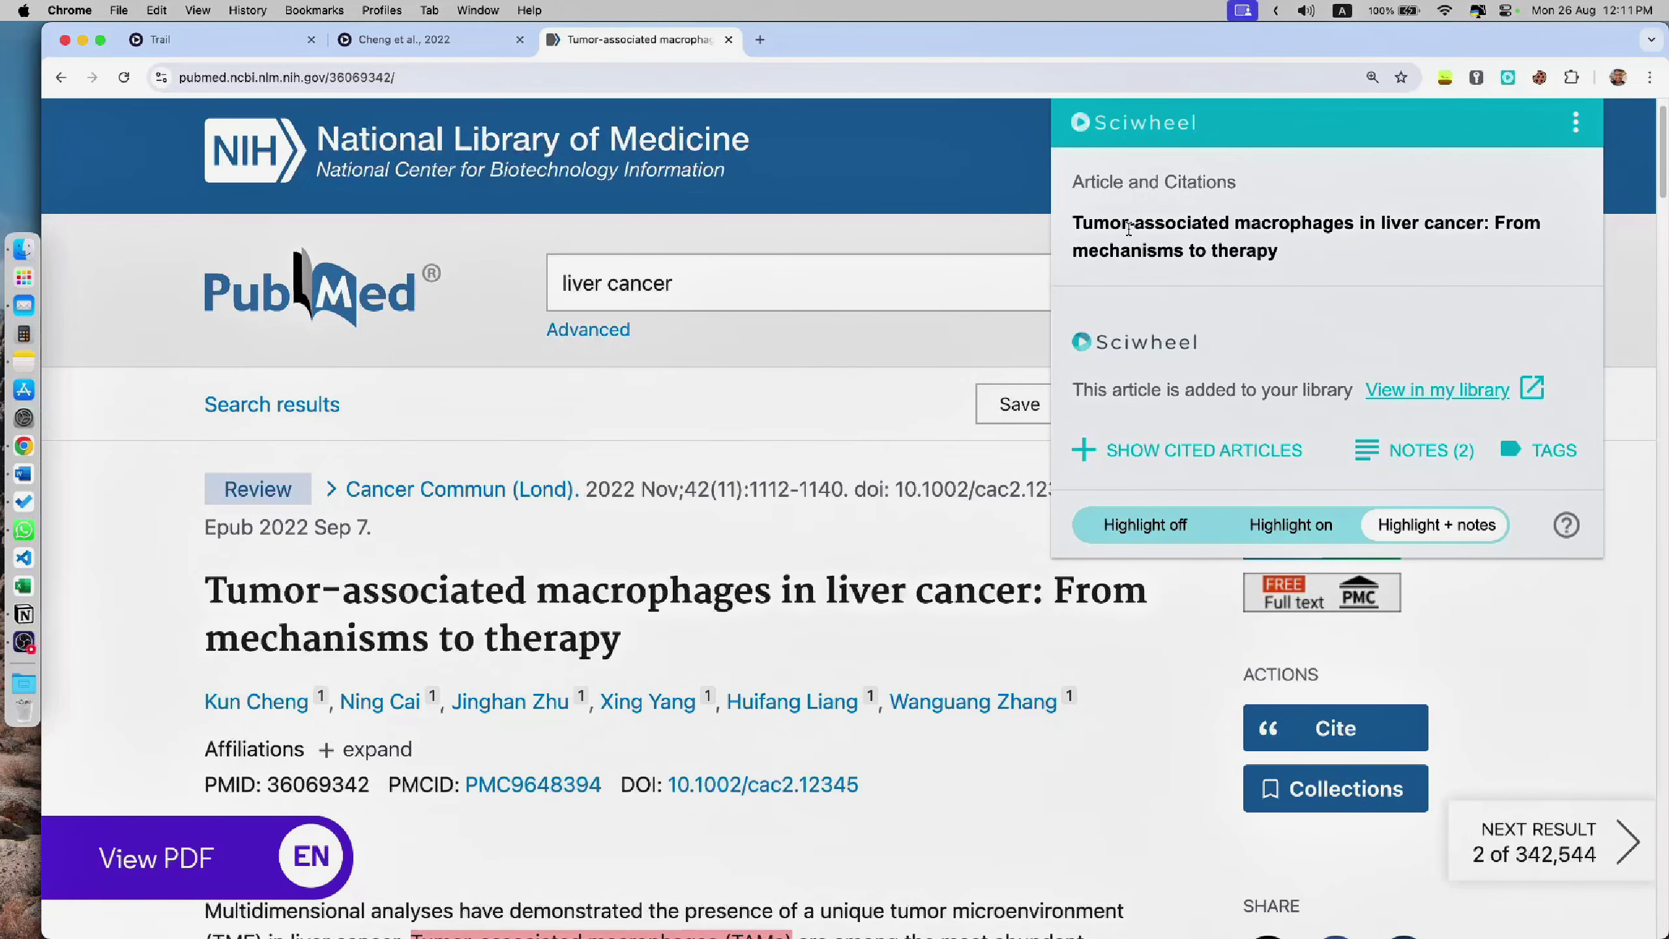
scroll(740, 739, down, 20)
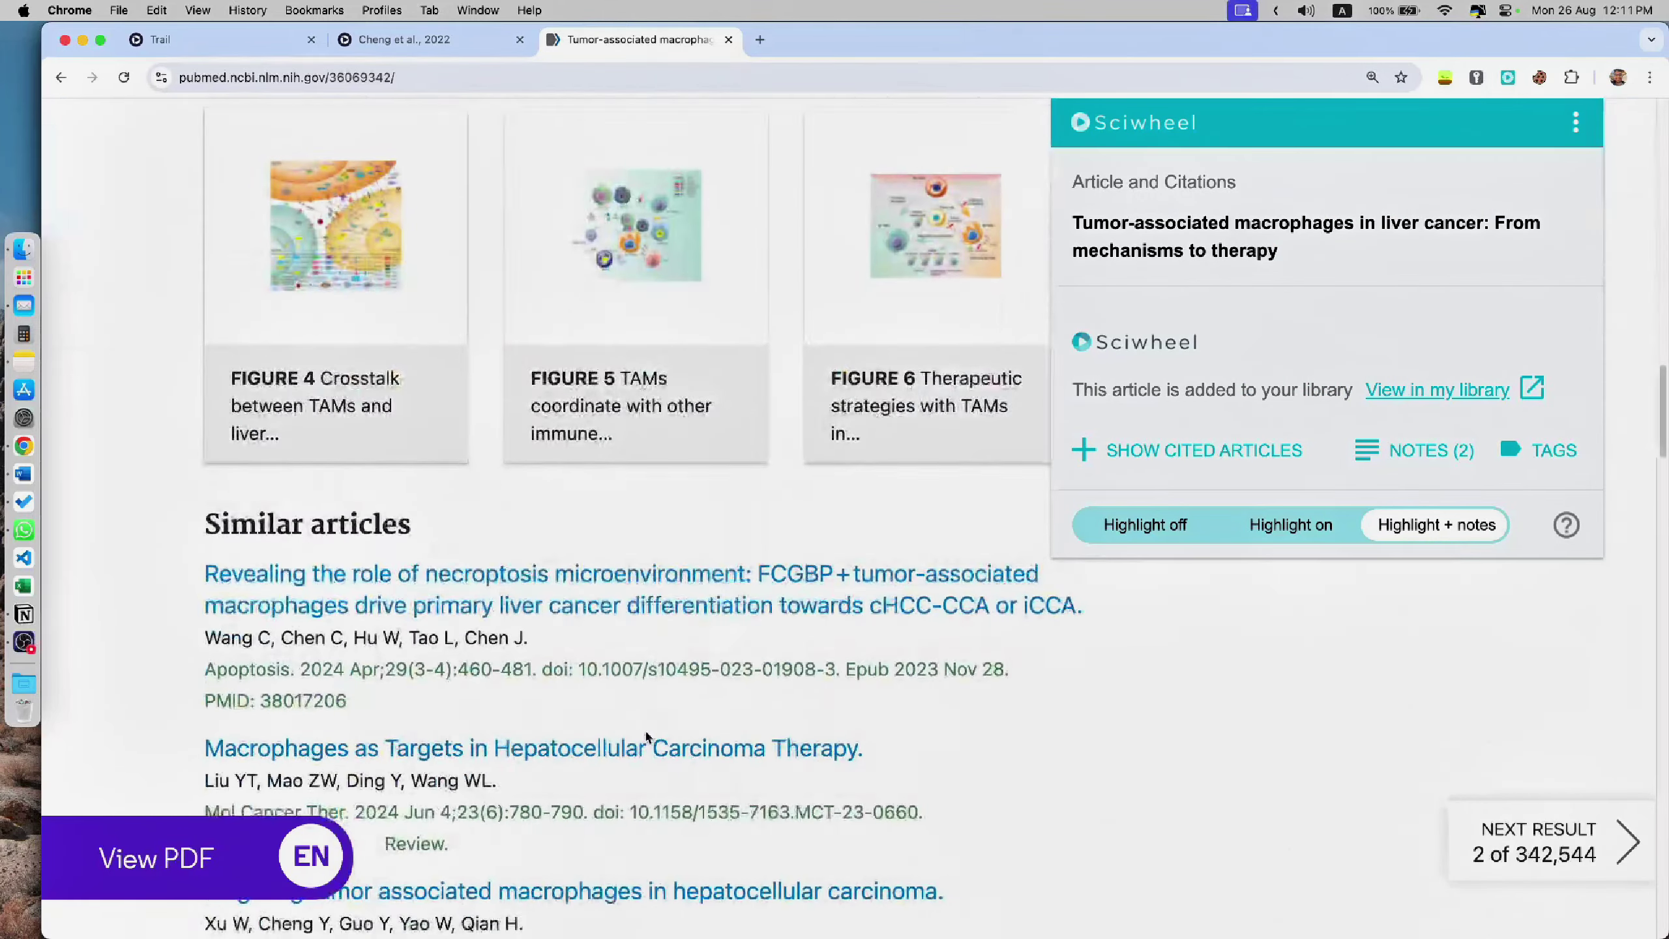
scroll(536, 547, up, 10)
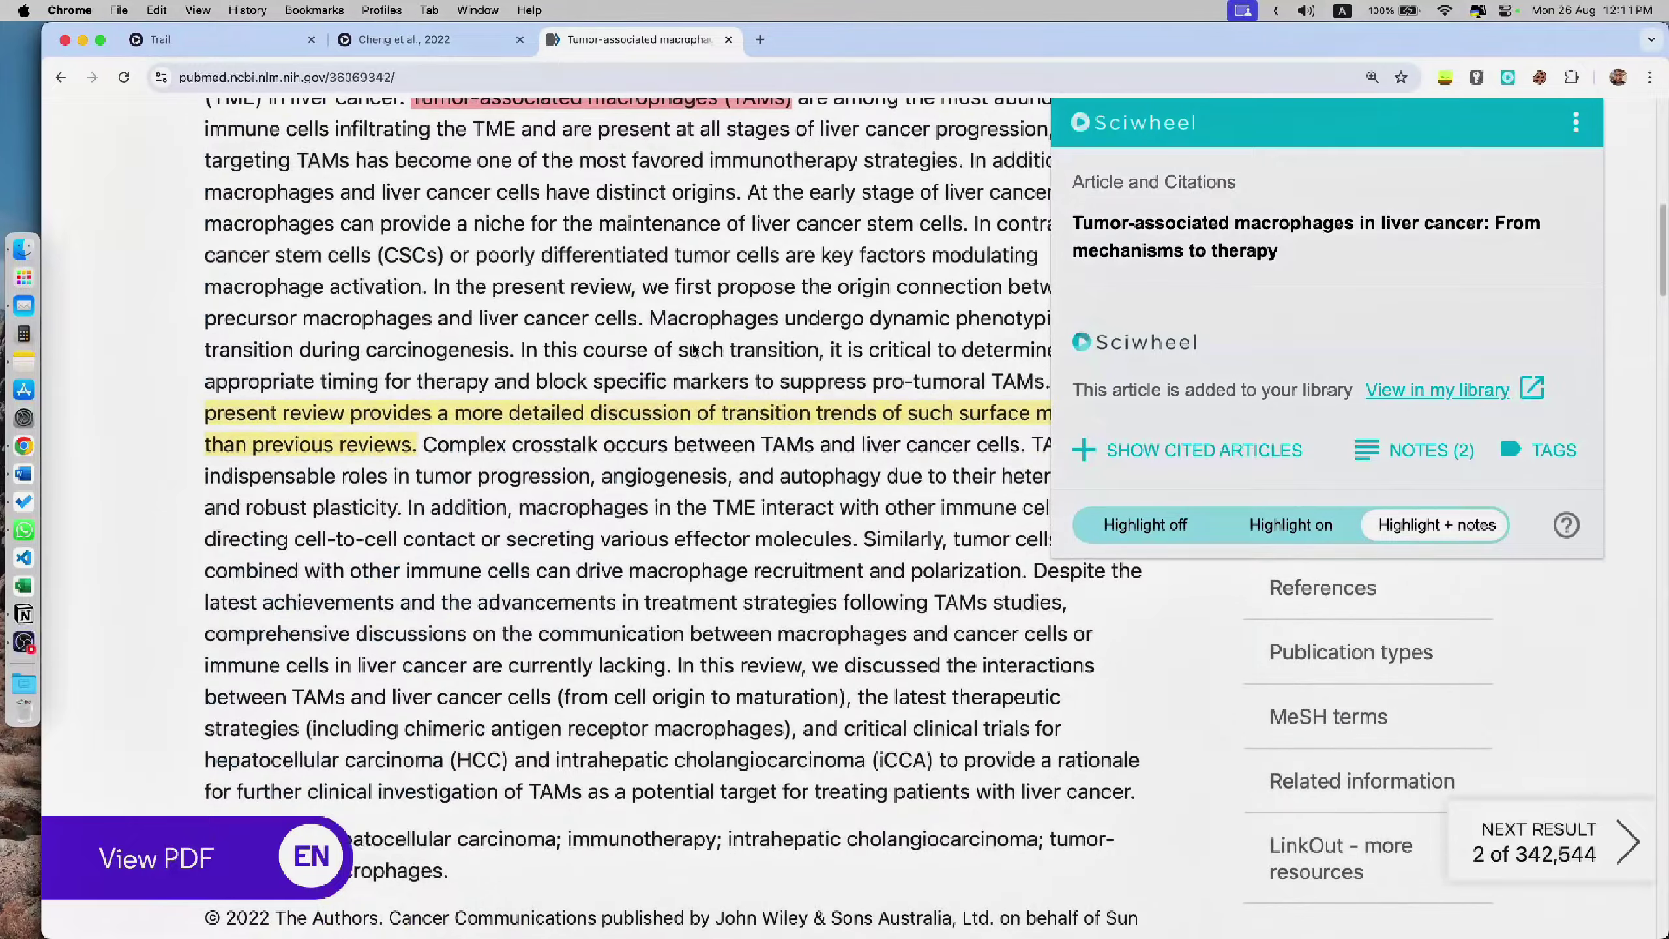
Step: Look through the reference list near the end of the article's PDF, and return to the PubMed page
click(442, 53)
scroll(634, 705, down, 20)
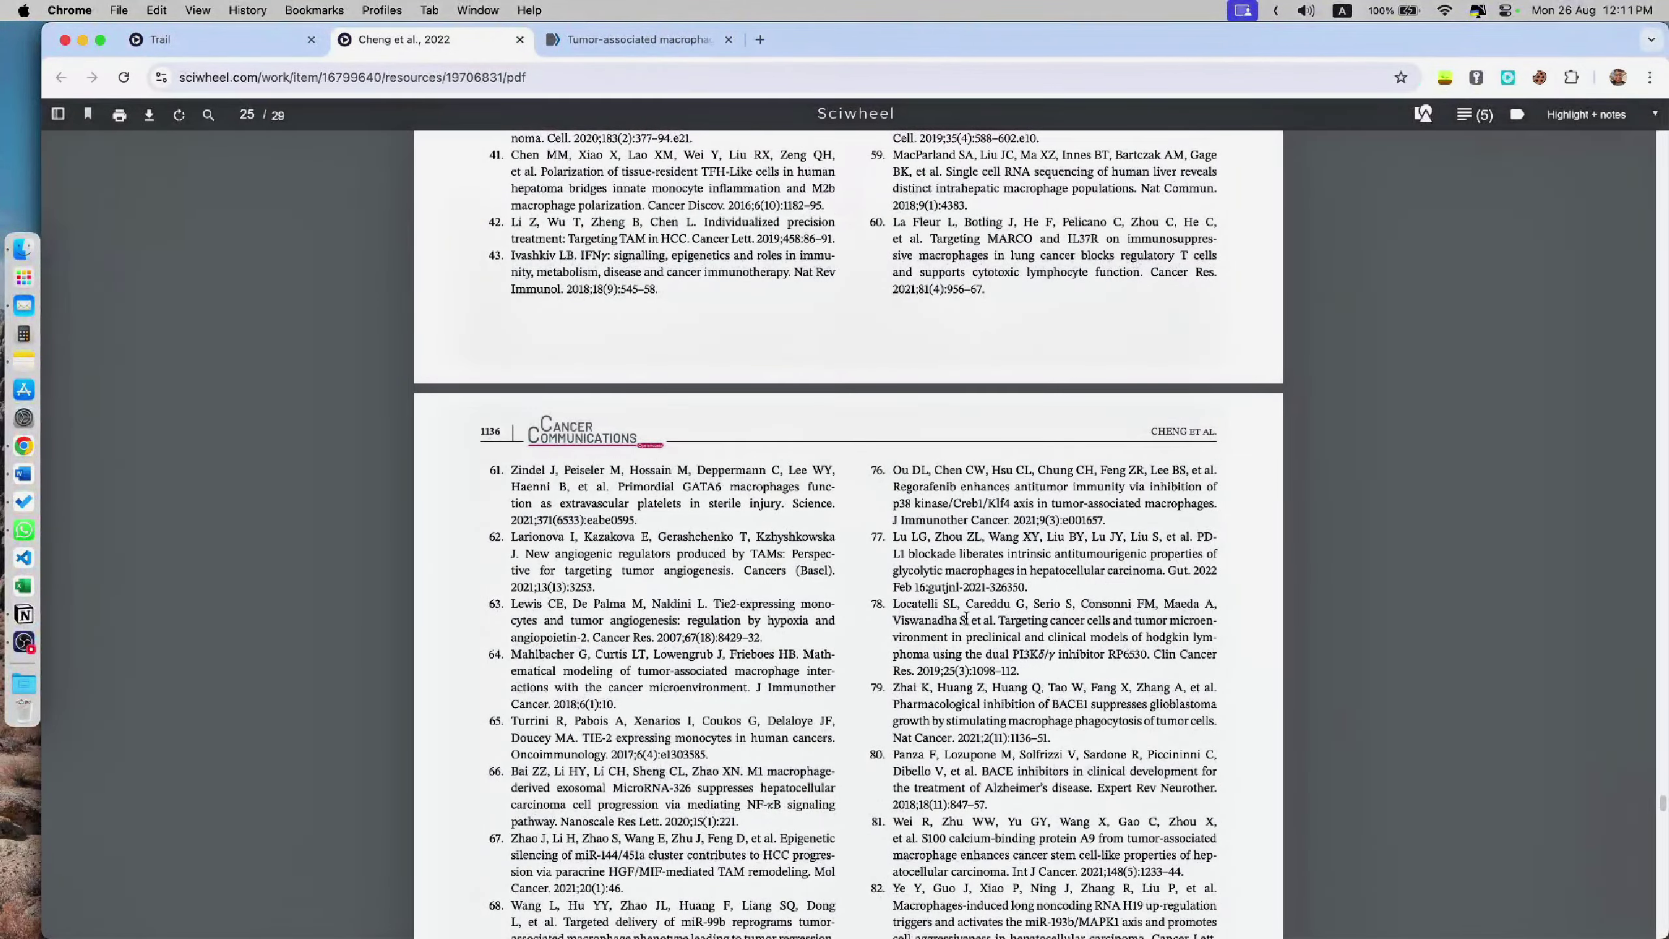
click(631, 40)
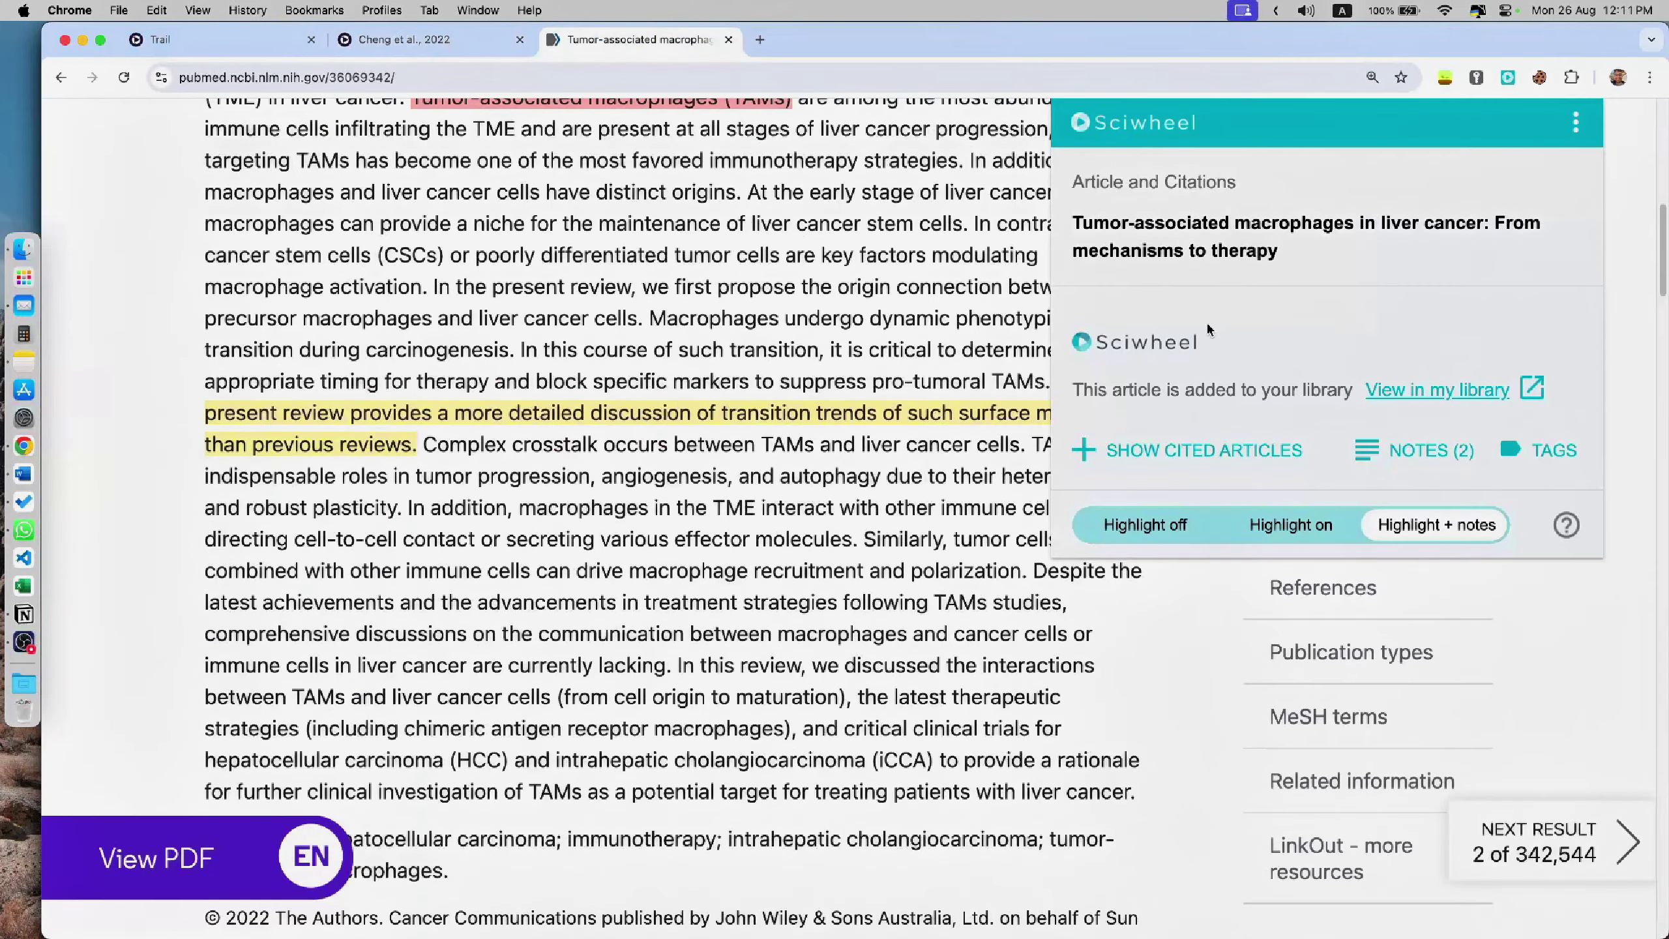
Step: Show the cited articles in the extension and select "Macrophages as targets in hepatocellular carcinoma therapy" and the following article on targeting tumor-associated macrophages
click(1192, 451)
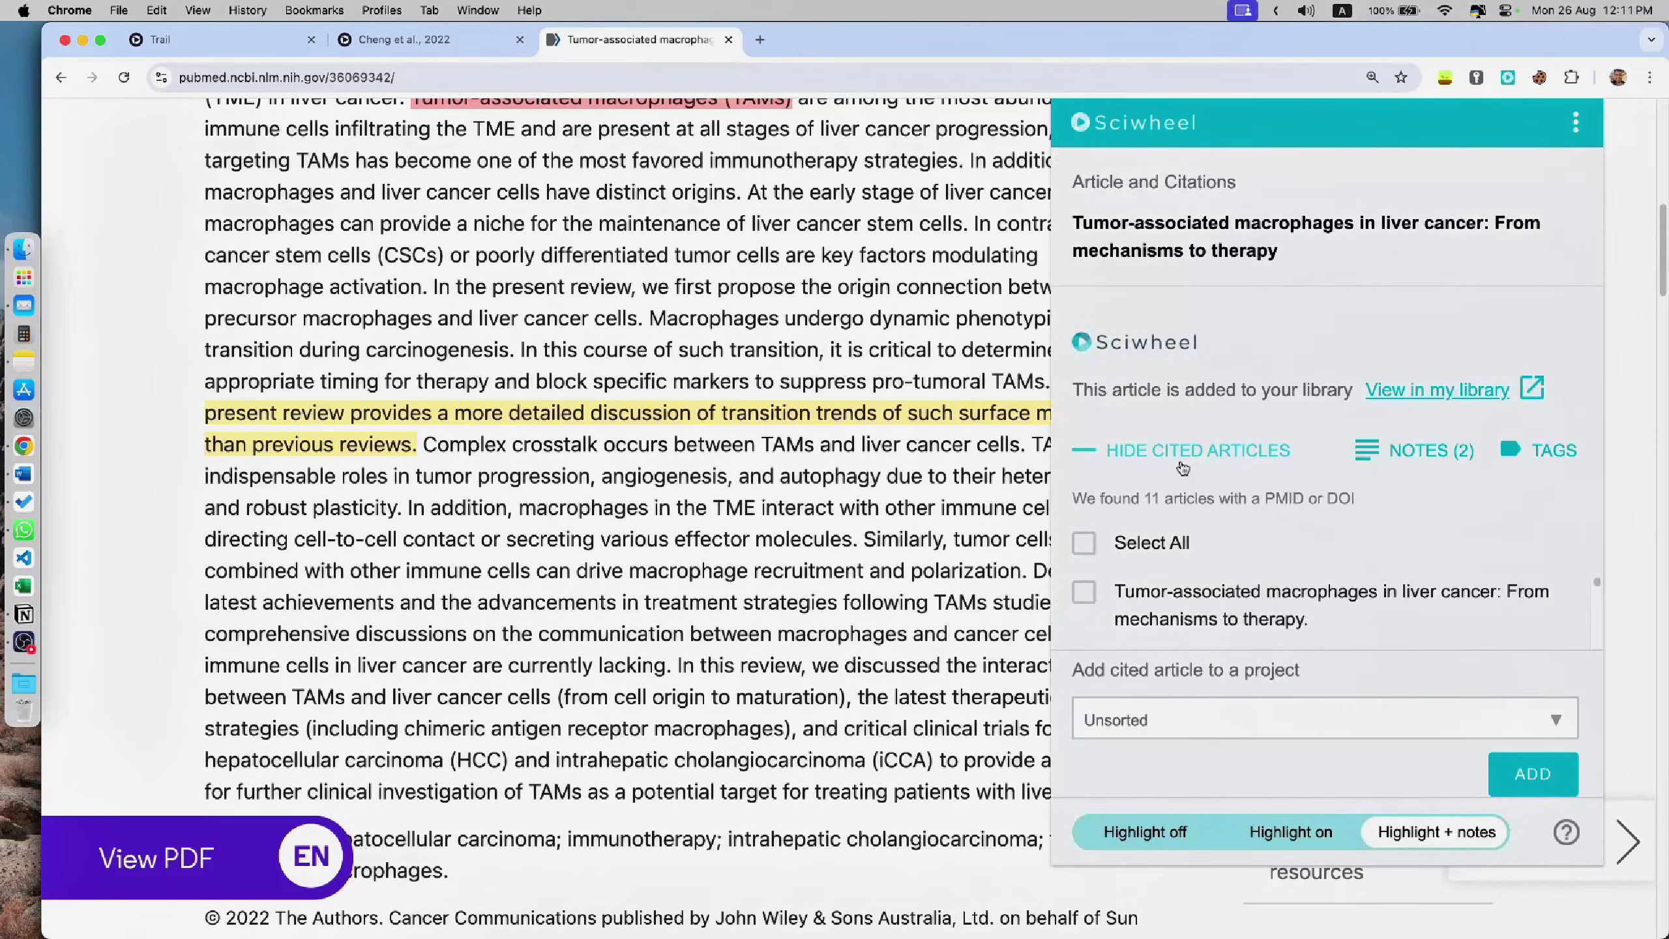
scroll(1275, 620, down, 5)
scroll(1391, 607, down, 5)
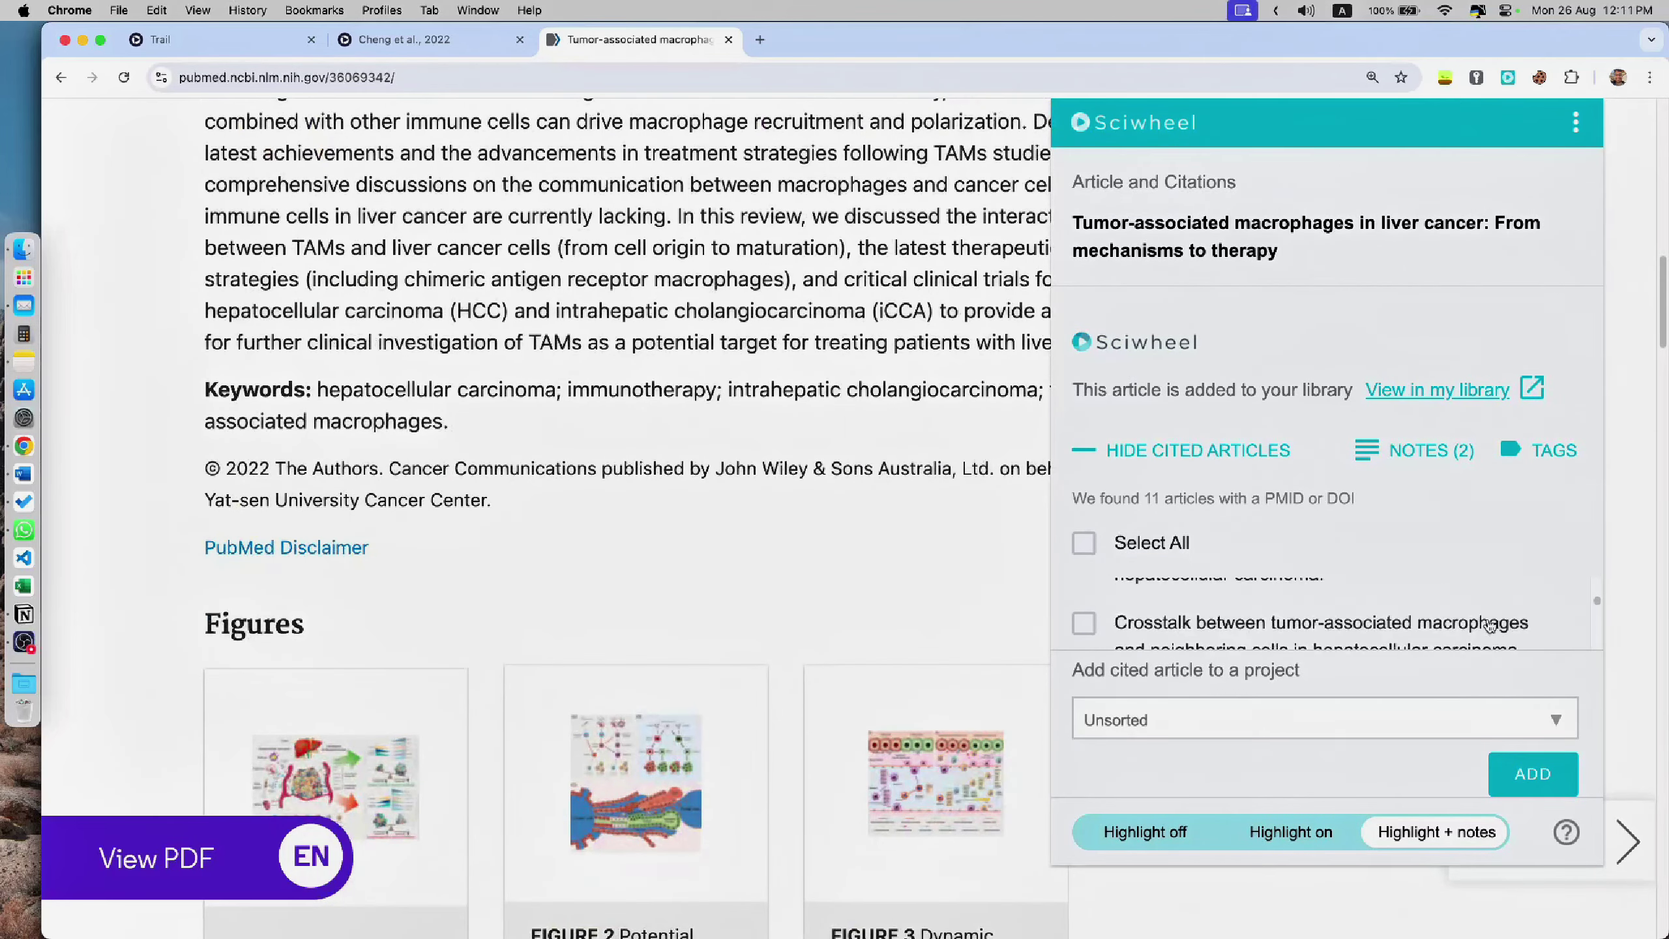
scroll(1266, 626, up, 3)
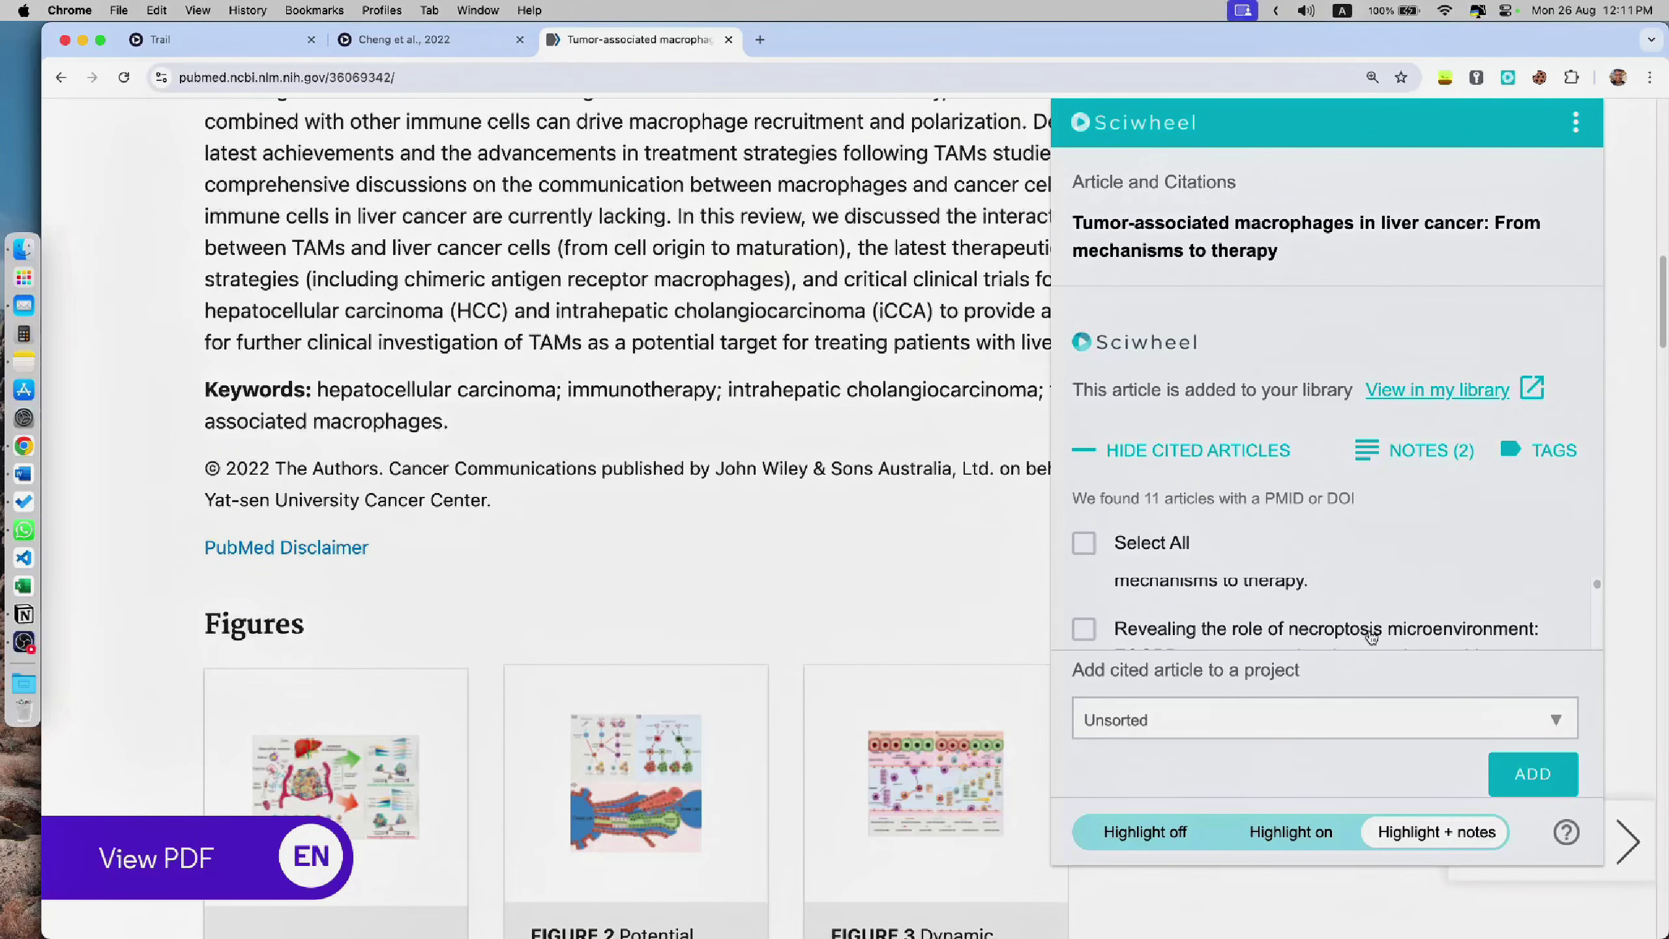
scroll(1298, 614, down, 1)
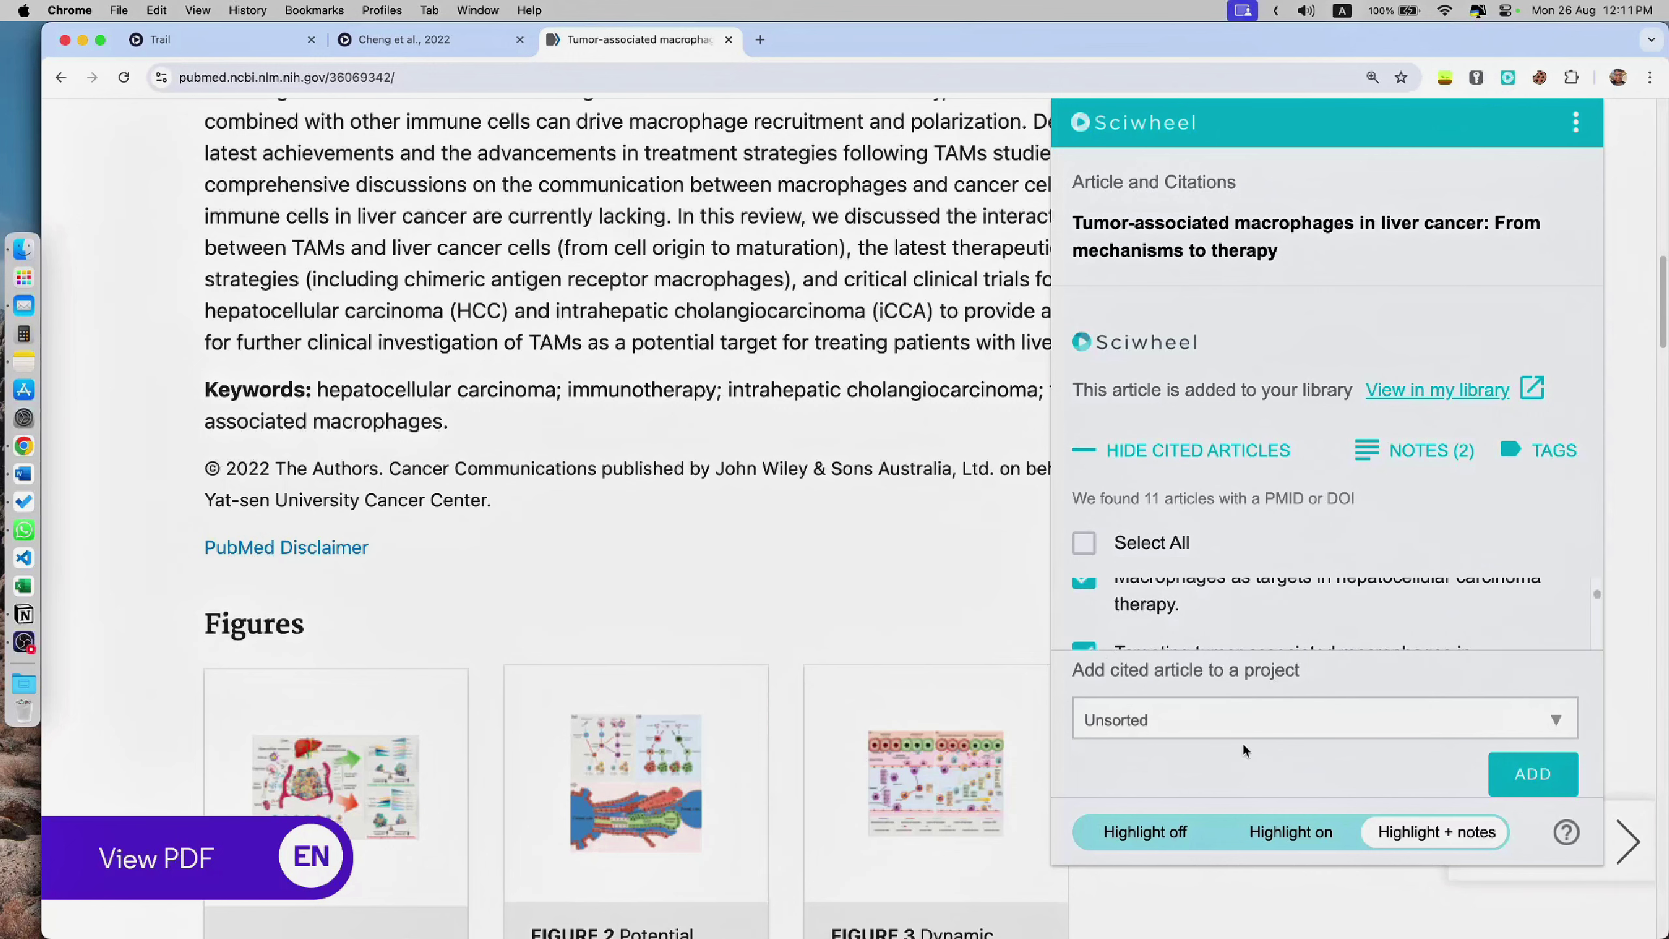
Step: Add the selected cited articles to the Trail project, check the list, and close the extension popup
click(1307, 724)
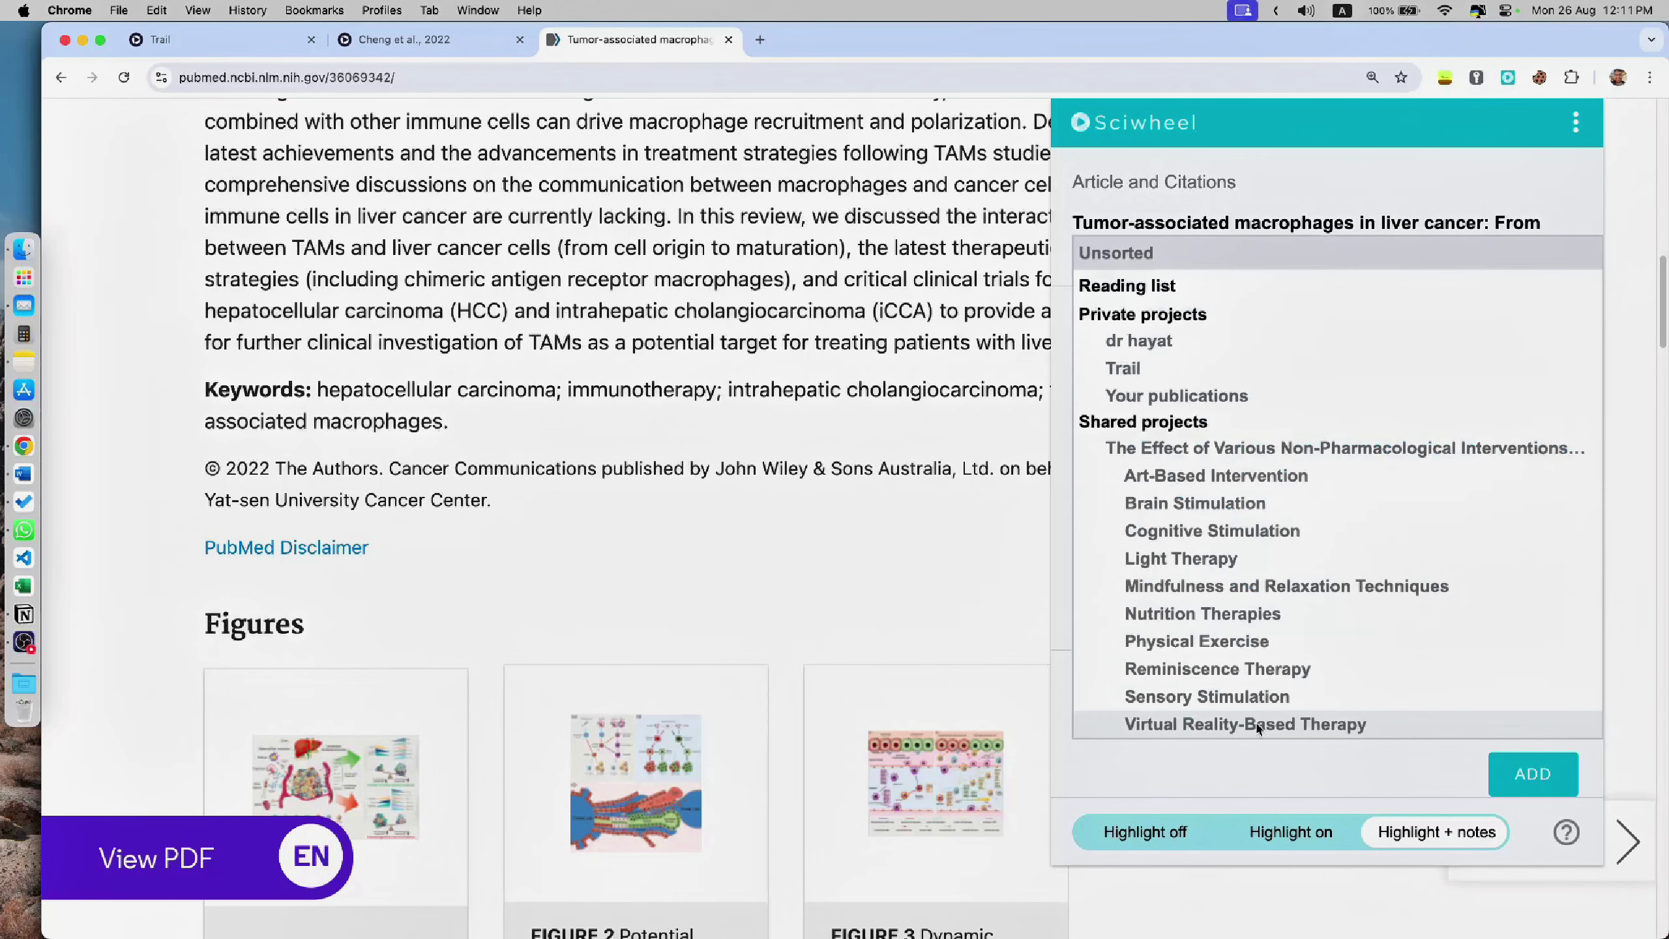
click(1179, 373)
click(1520, 789)
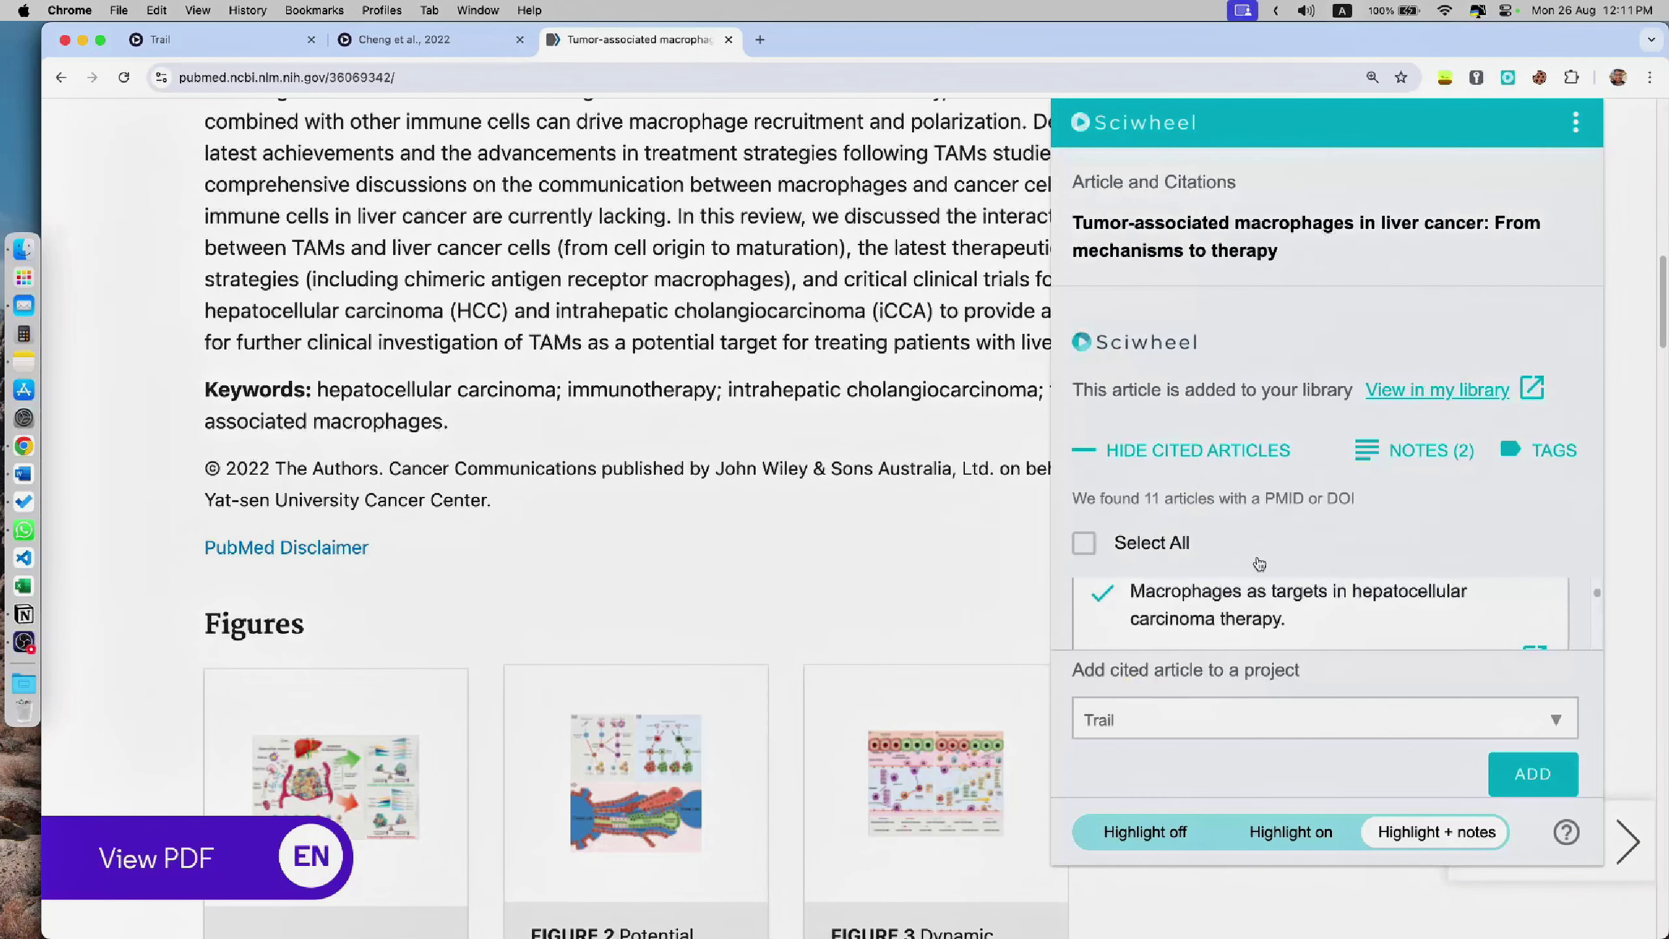
scroll(1211, 585, down, 3)
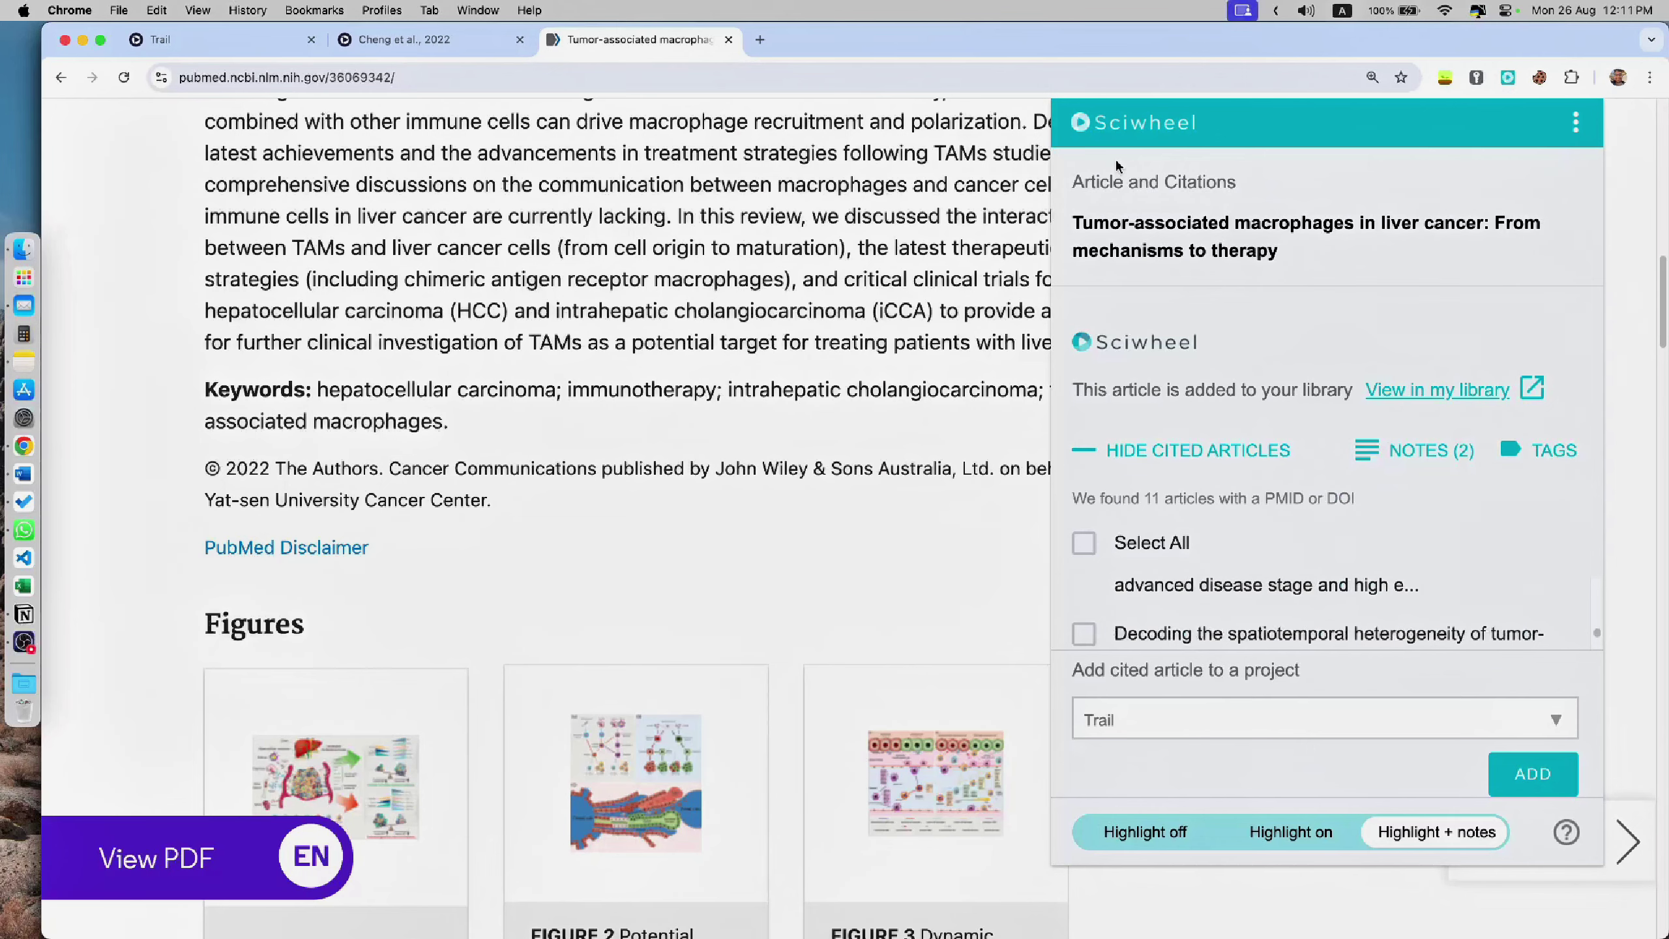
click(1507, 77)
Step: Go back to the PubMed results for liver cancer and filter them to publications from the last 1 year
scroll(857, 574, up, 10)
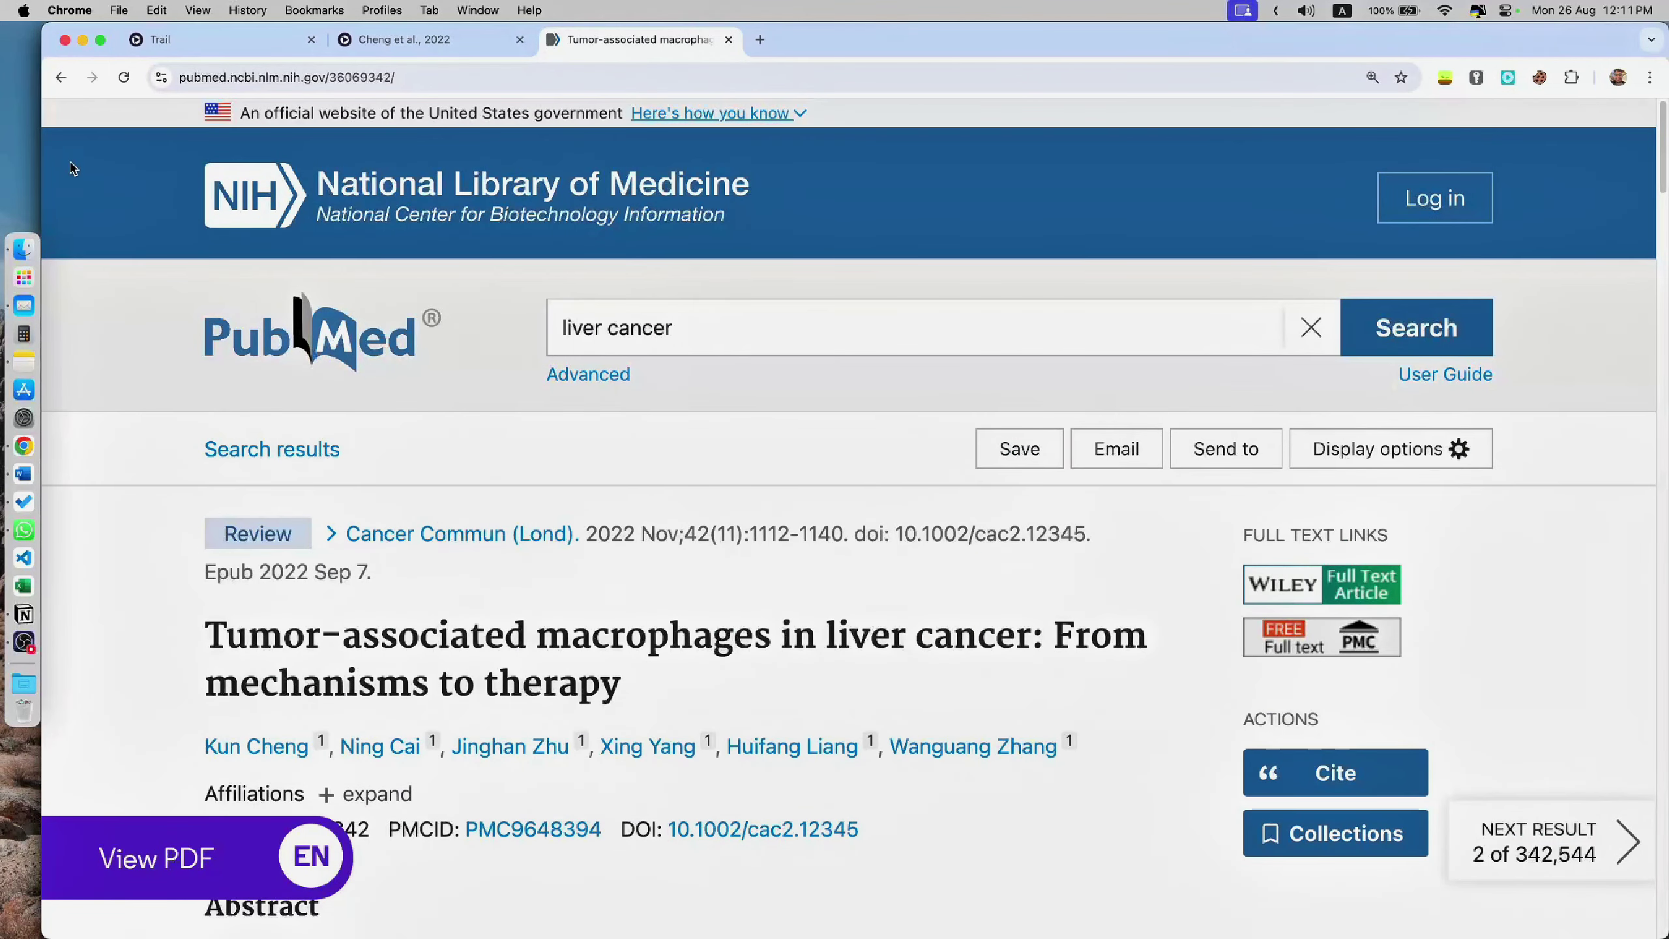
click(62, 77)
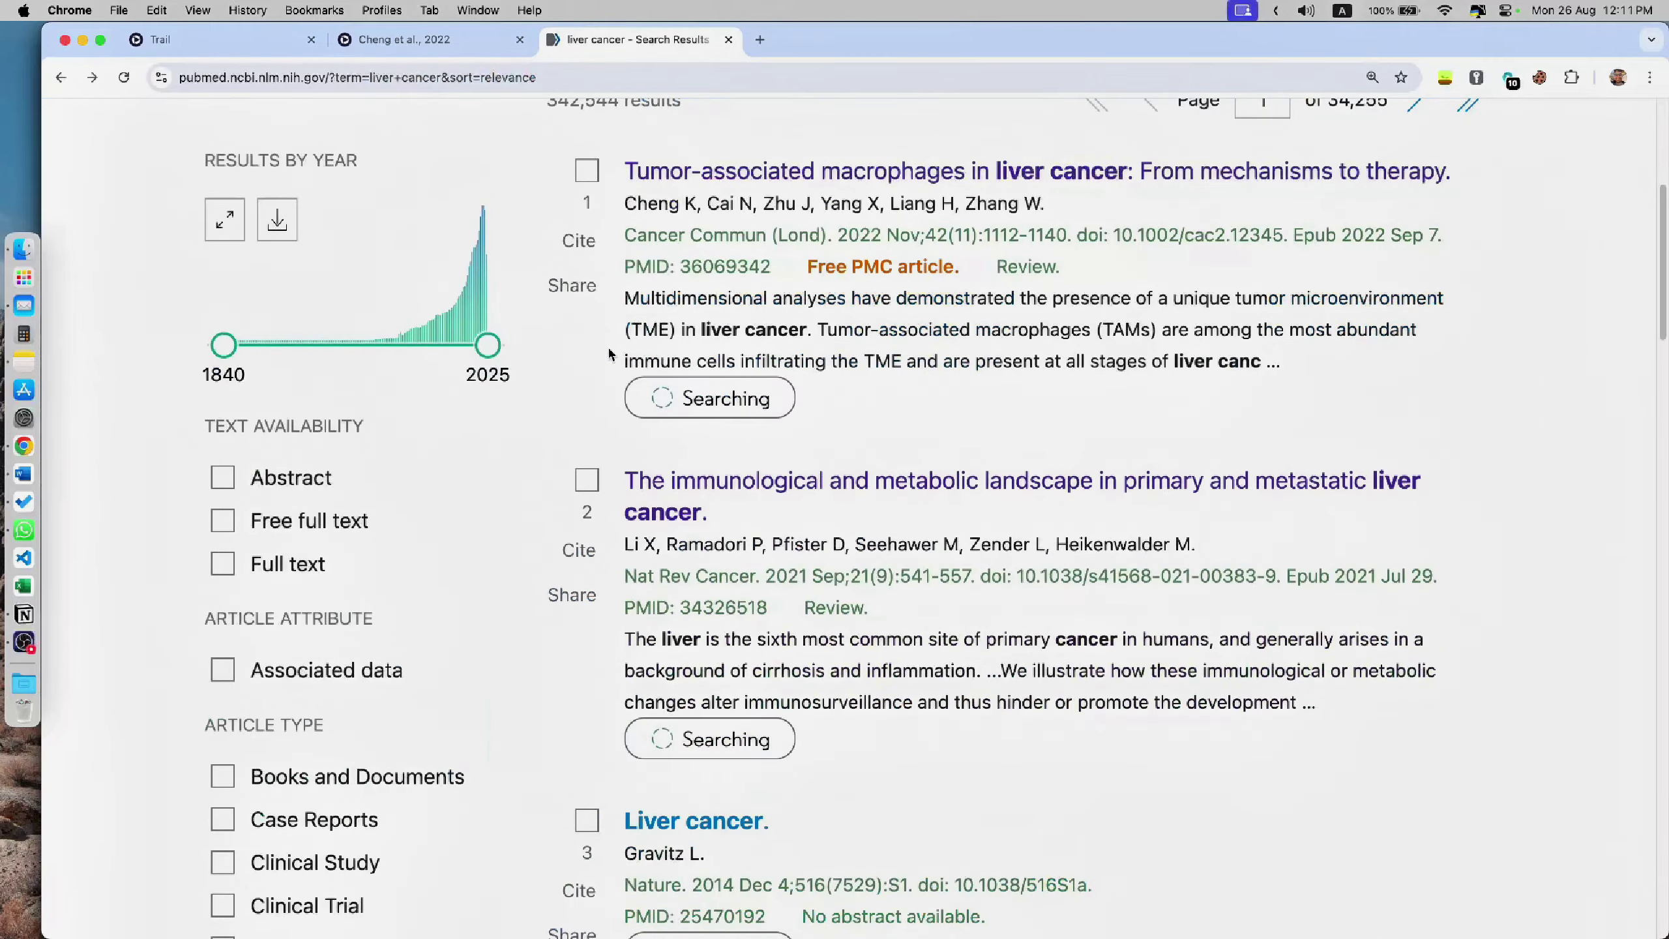
scroll(677, 460, up, 5)
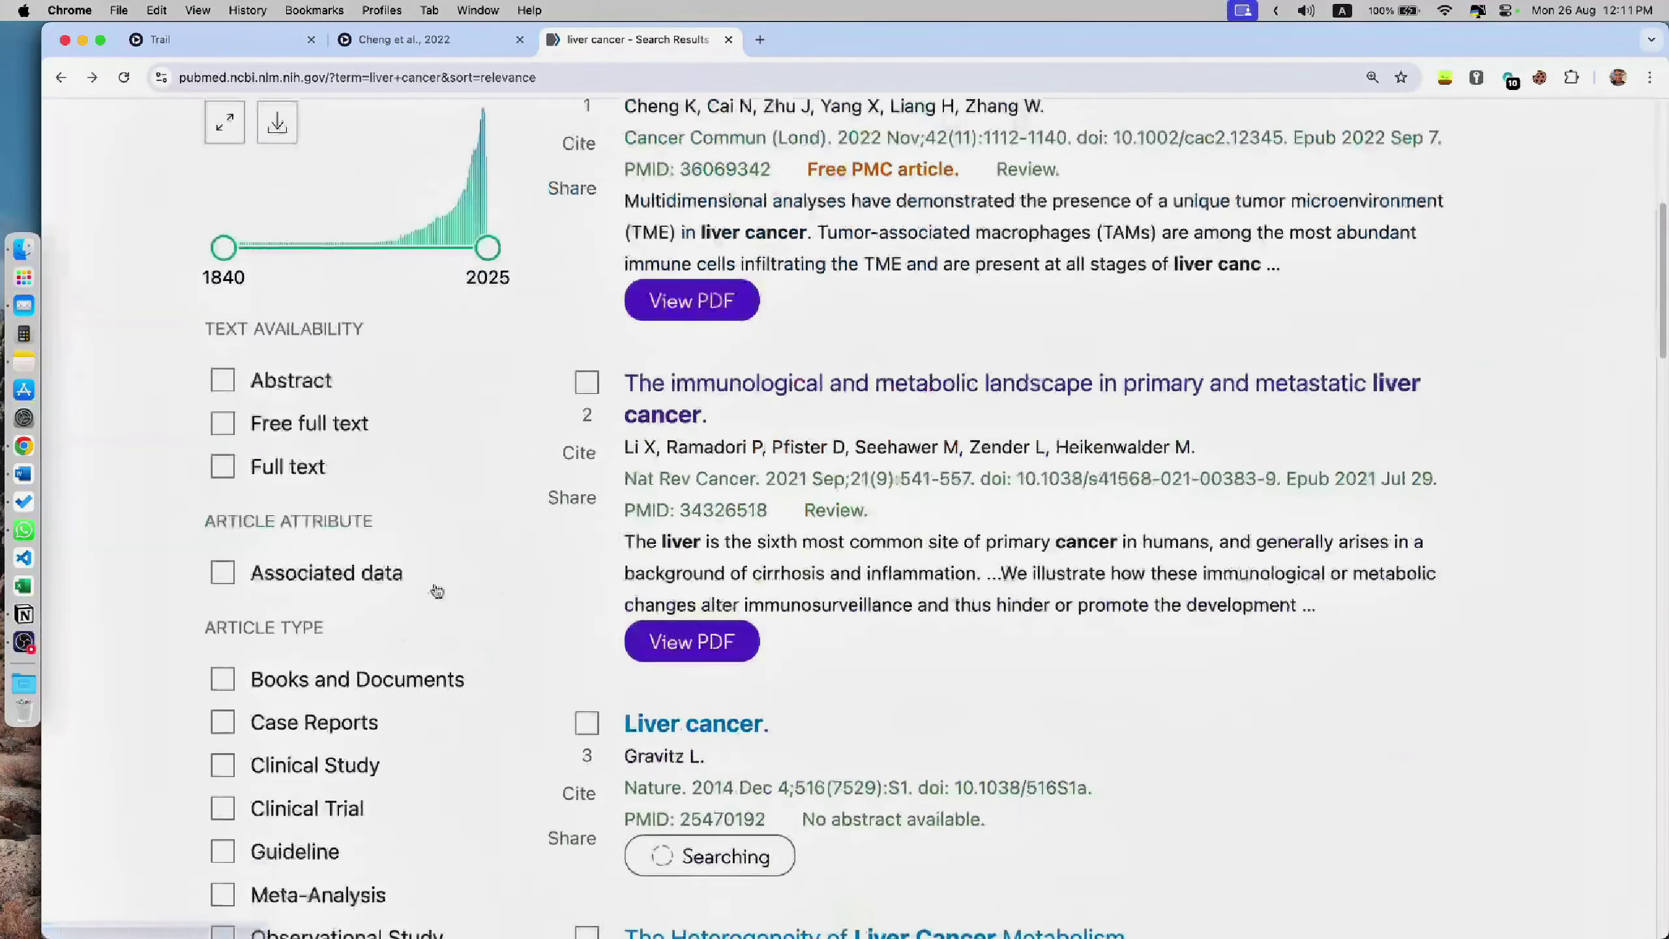
scroll(436, 584, down, 9)
scroll(263, 526, down, 15)
scroll(244, 394, up, 3)
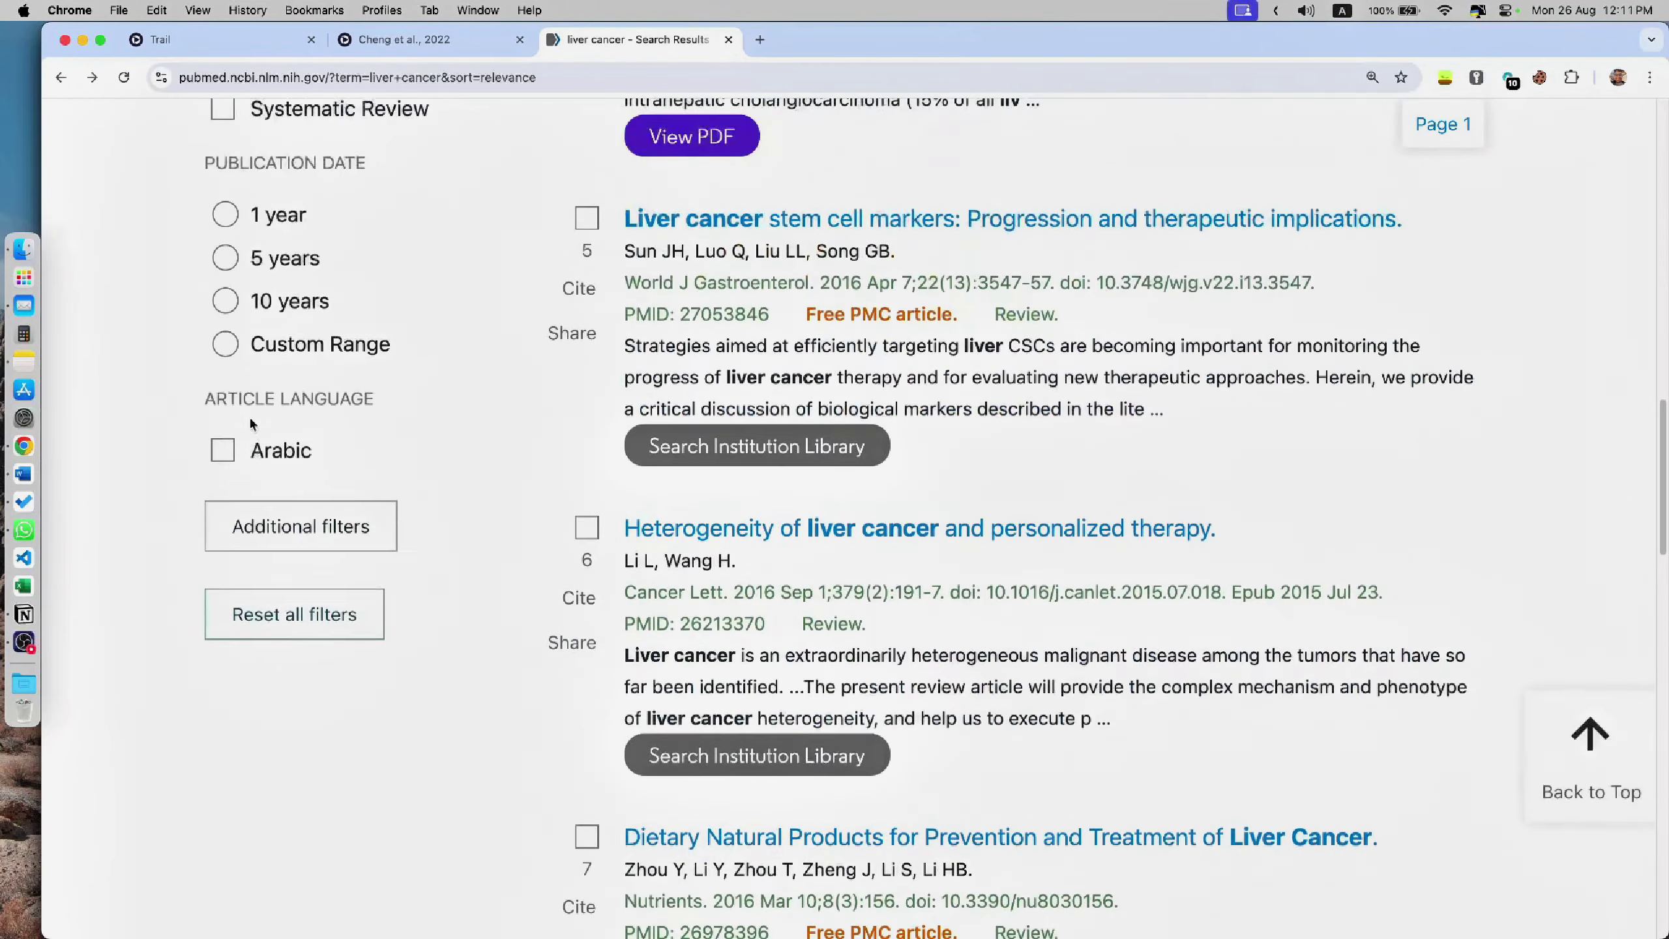
click(225, 215)
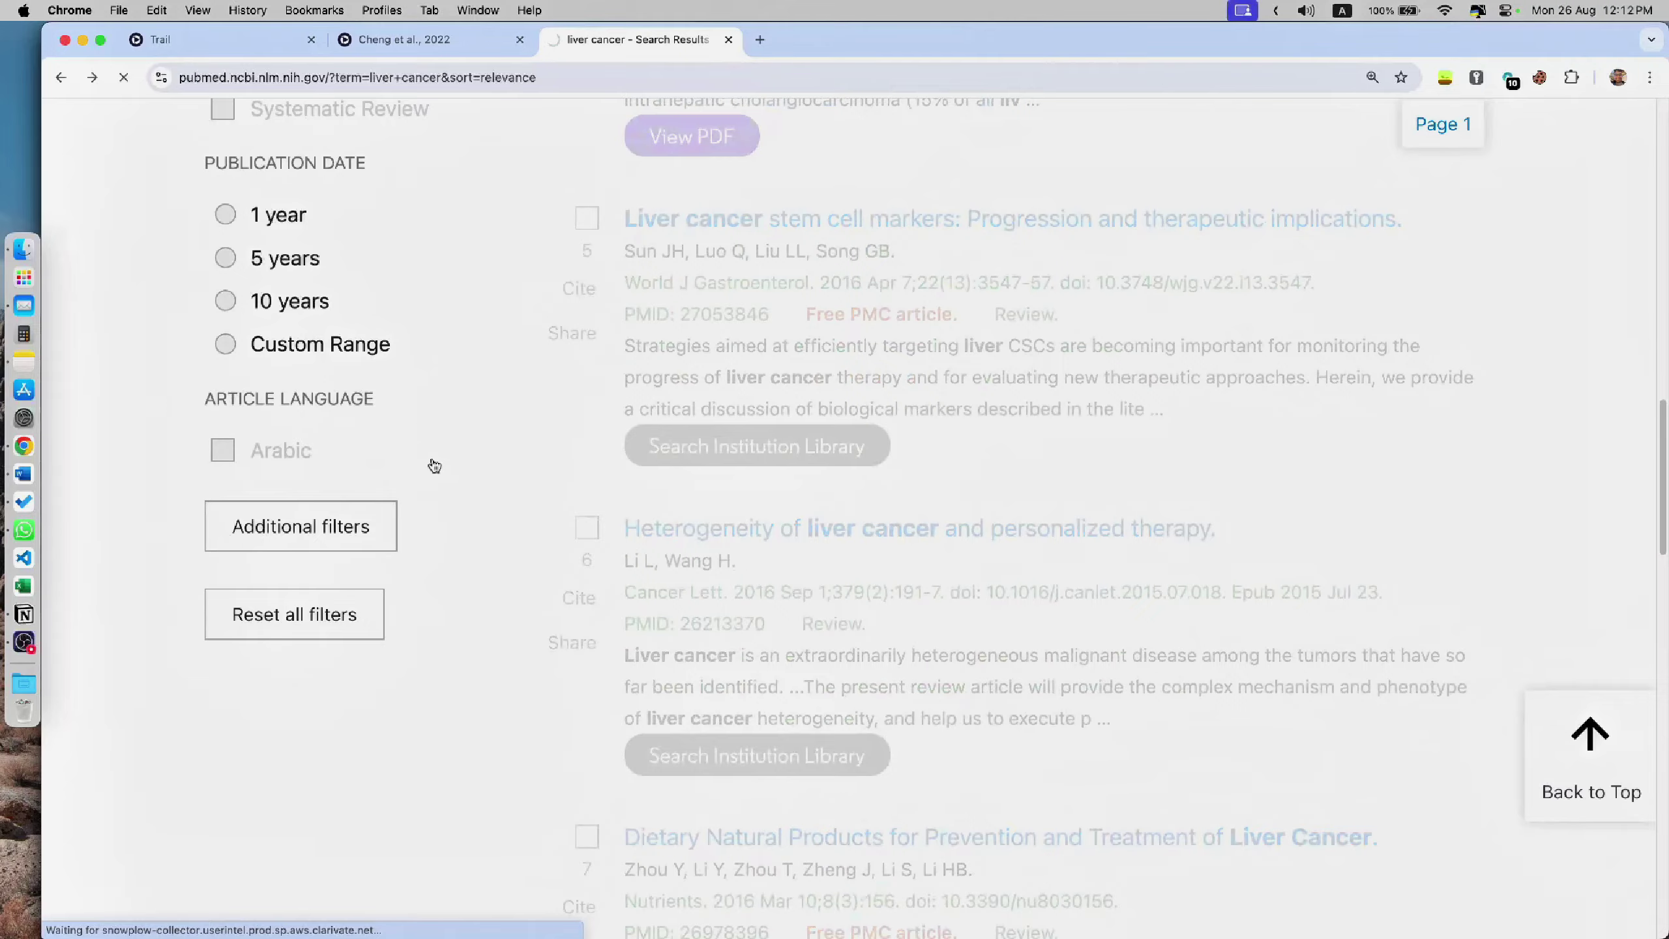
Step: Filter the liver cancer results by the Meta-Analysis article type and Full text availability
scroll(313, 724, down, 2)
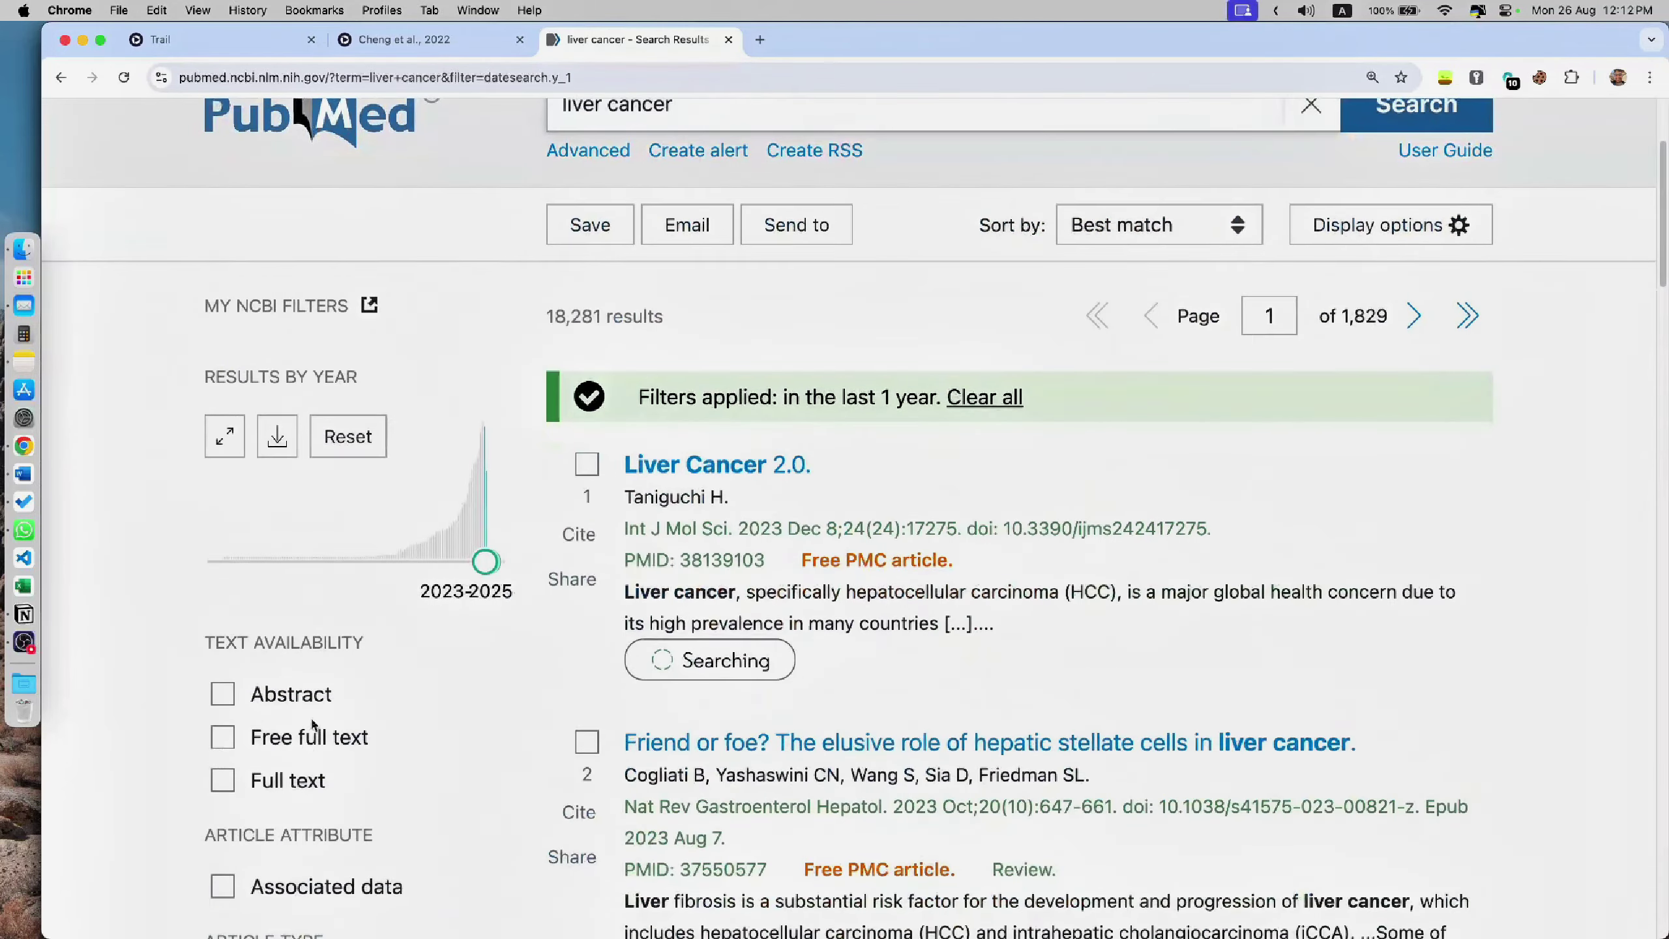
scroll(313, 724, down, 12)
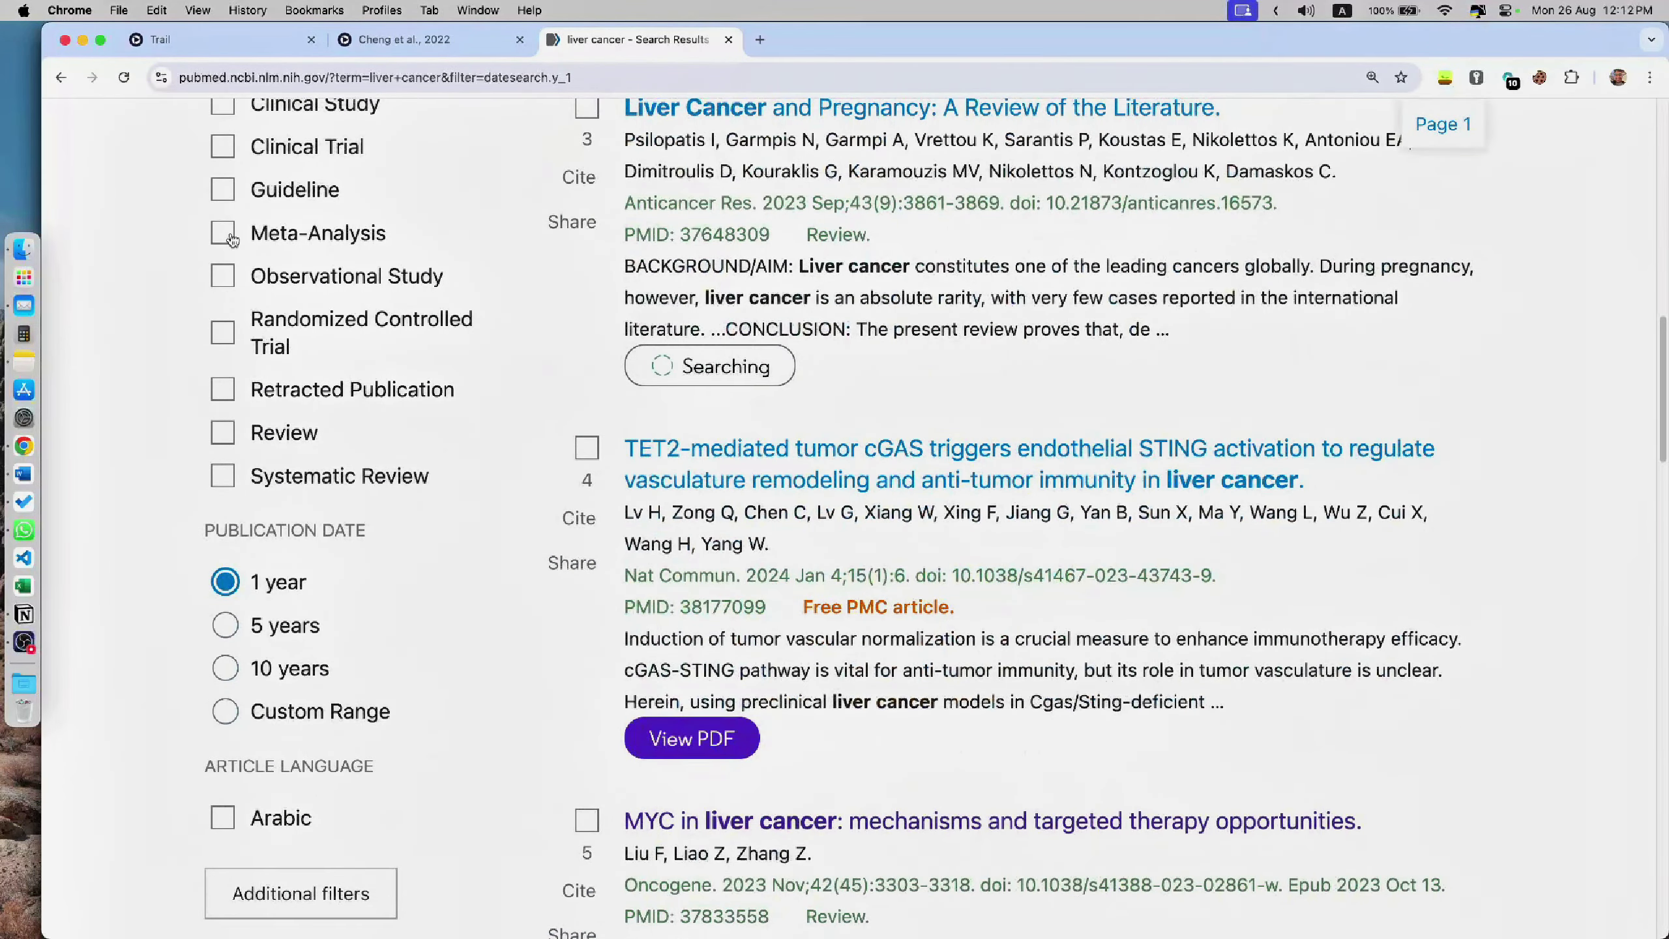
click(223, 234)
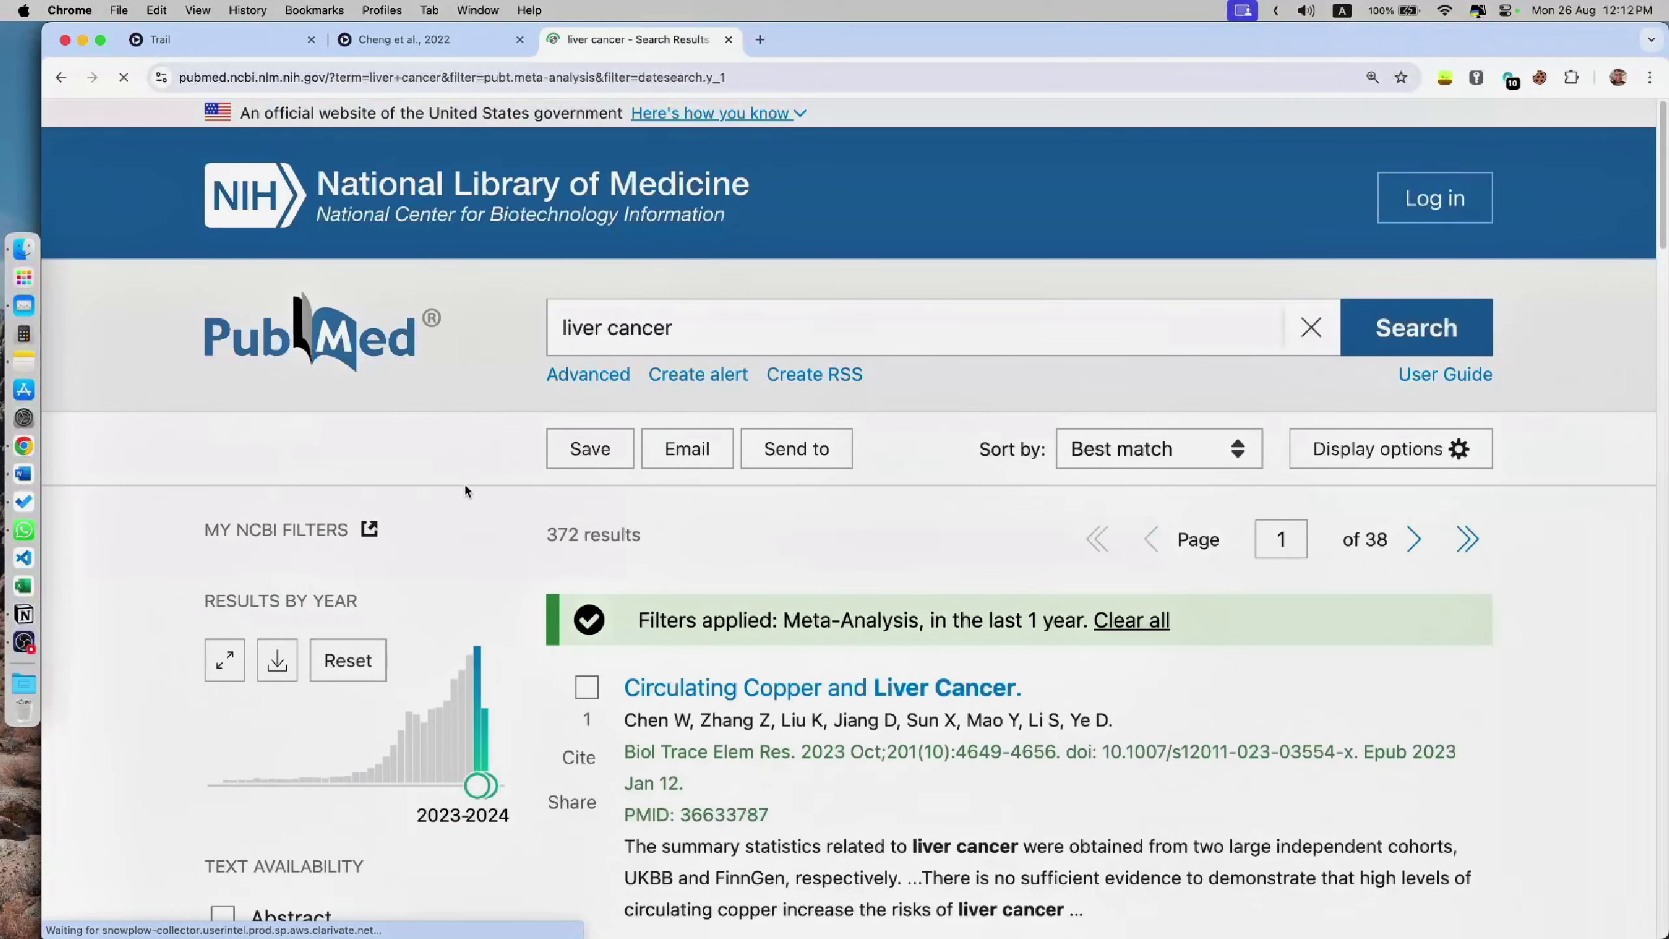
scroll(465, 506, down, 10)
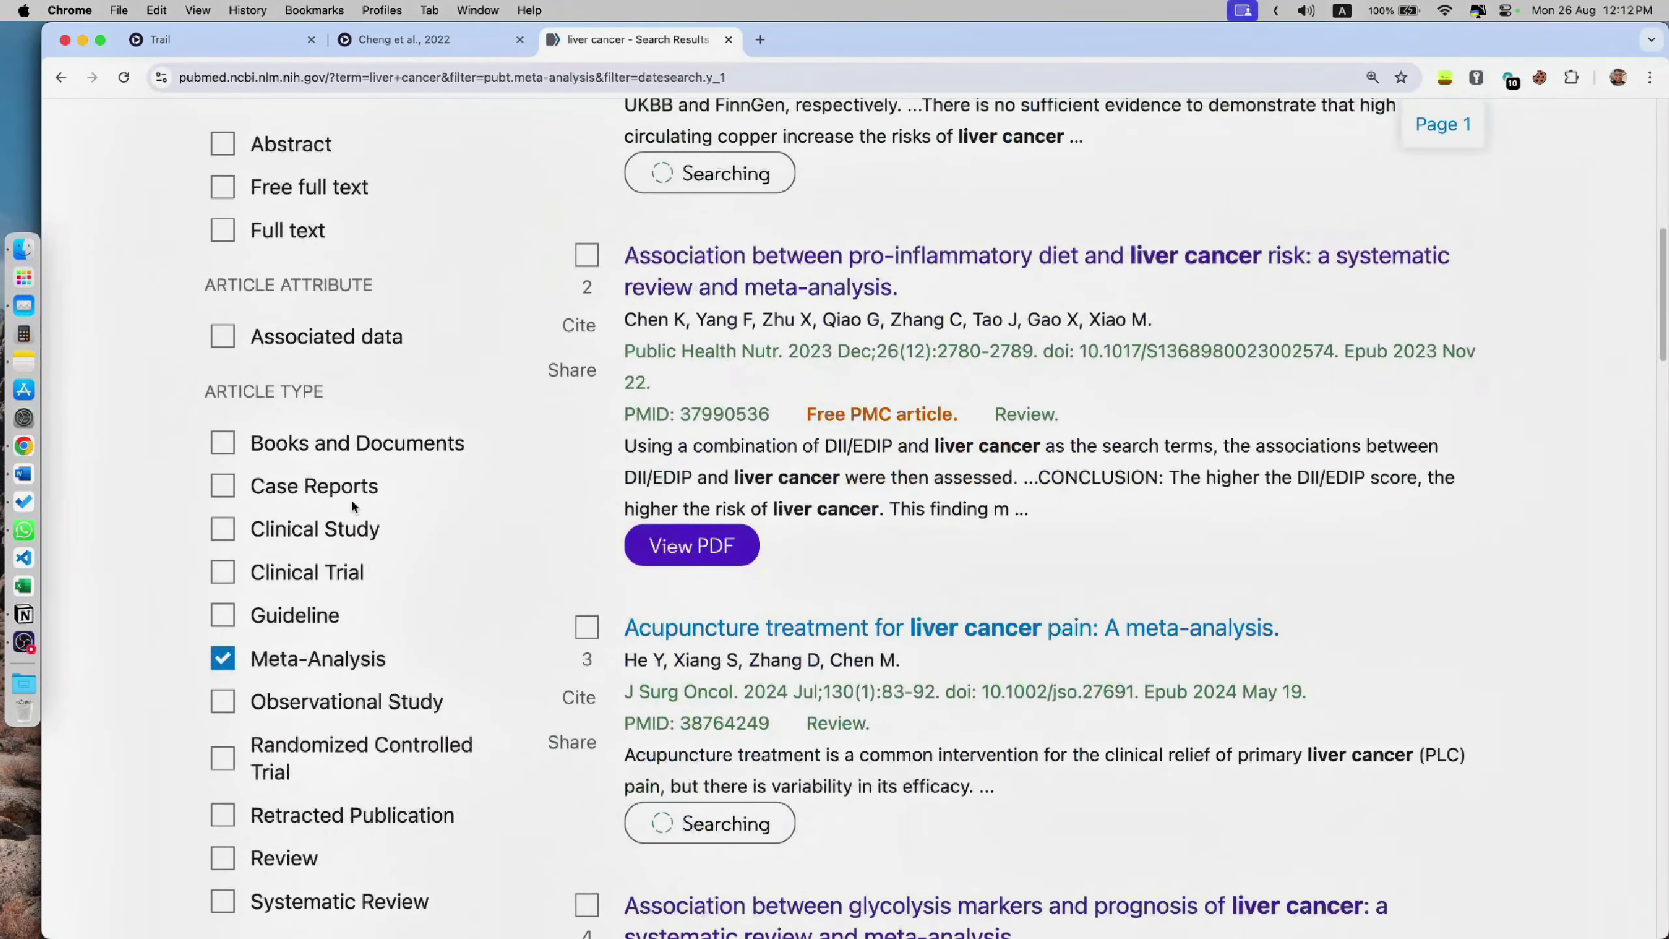
click(223, 230)
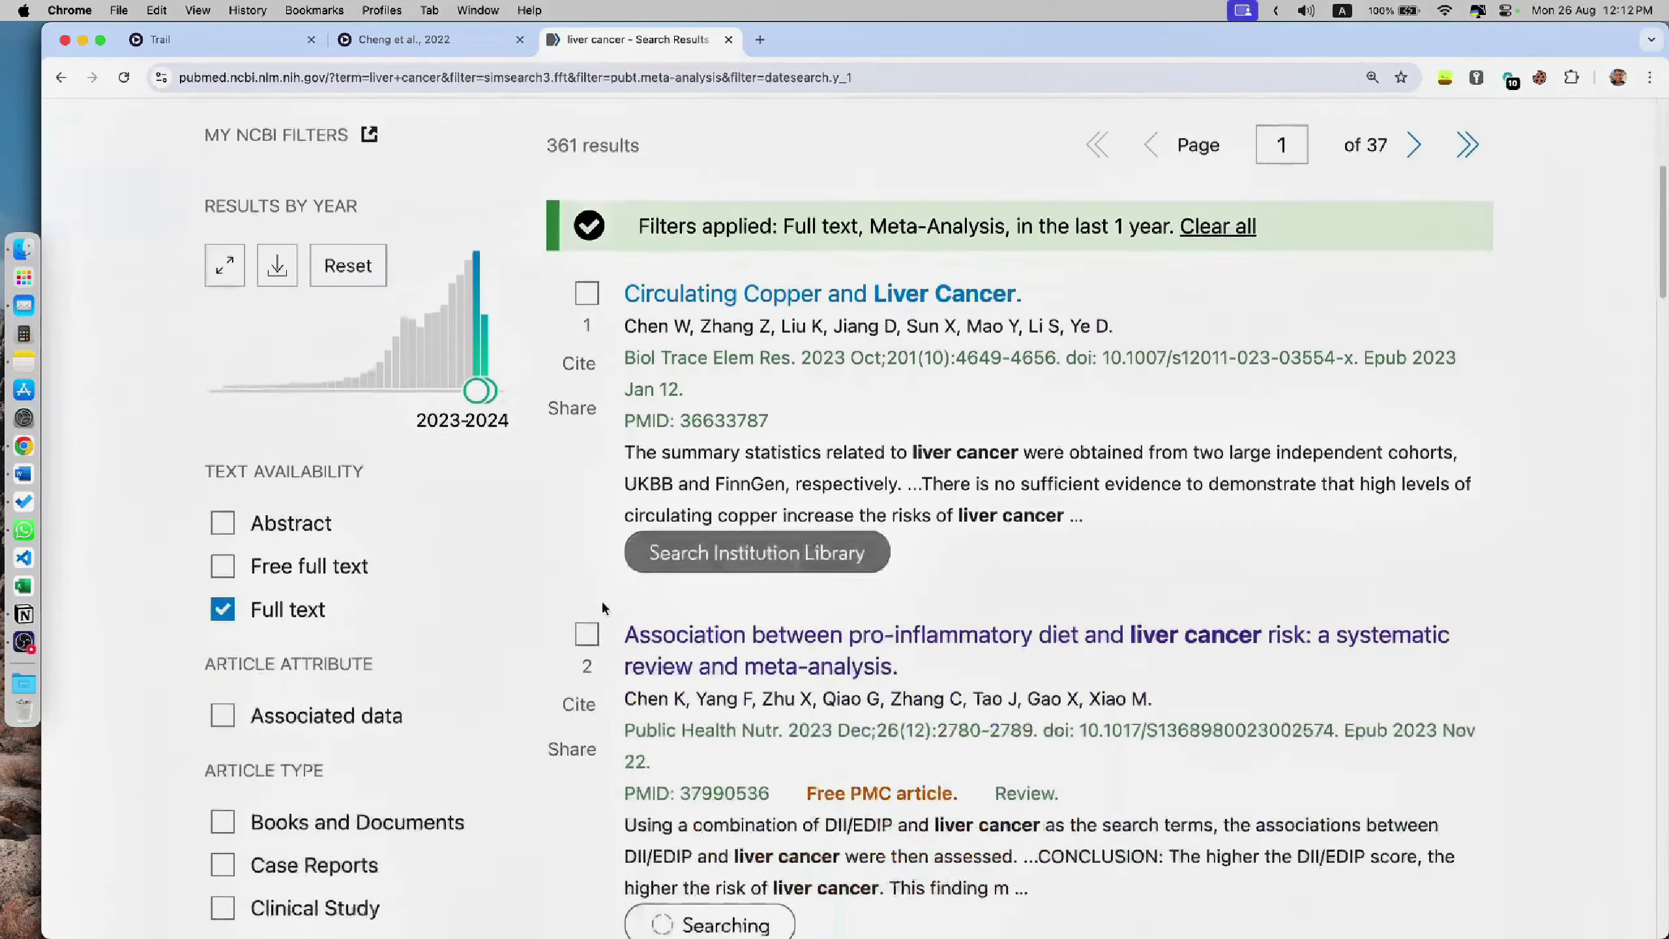
Step: Look through the first page of filtered liver cancer results, down to the tenth article and back to the start
scroll(723, 578, down, 10)
scroll(712, 558, up, 15)
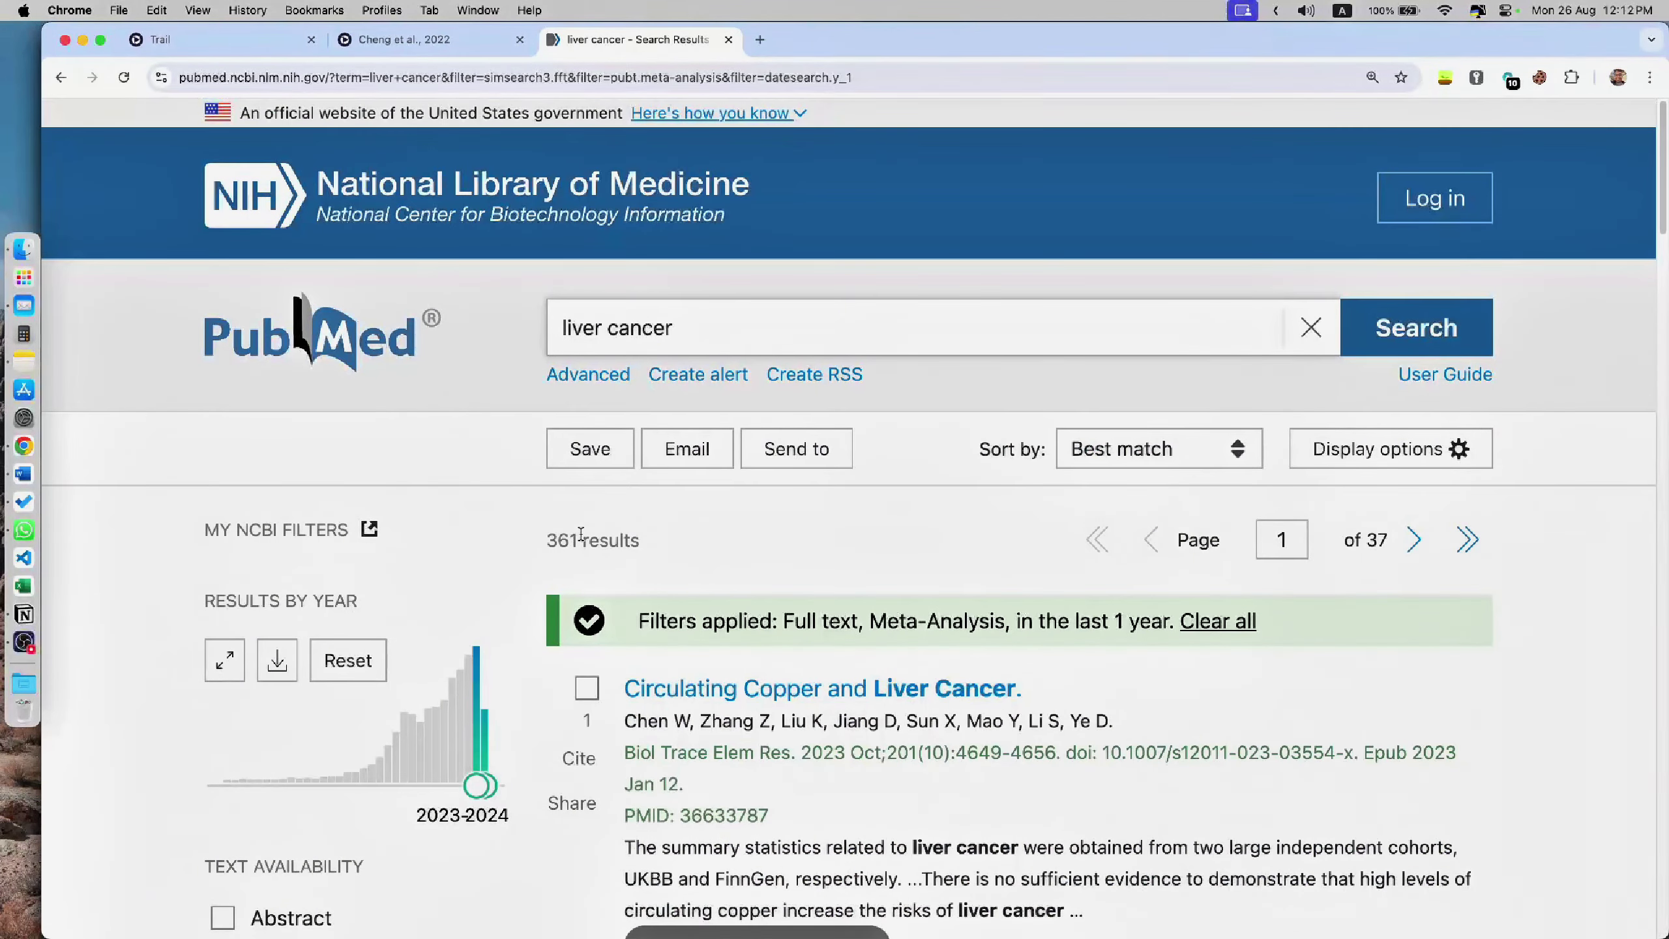
drag(580, 542, 555, 539)
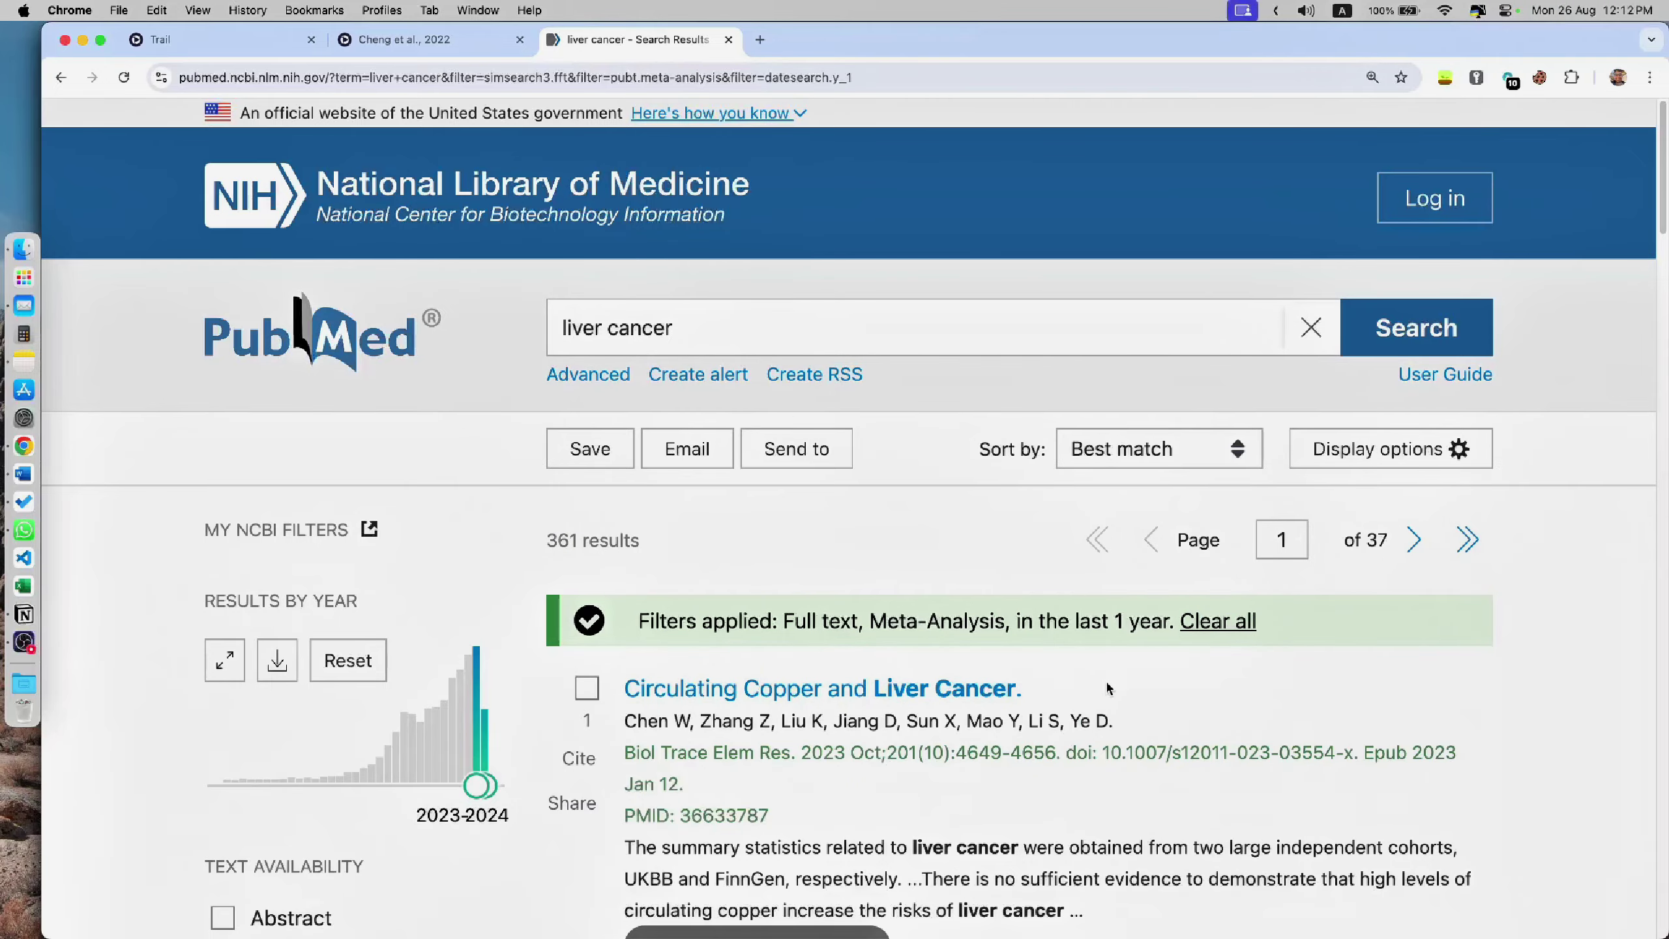
scroll(1106, 680, down, 10)
scroll(1109, 688, down, 15)
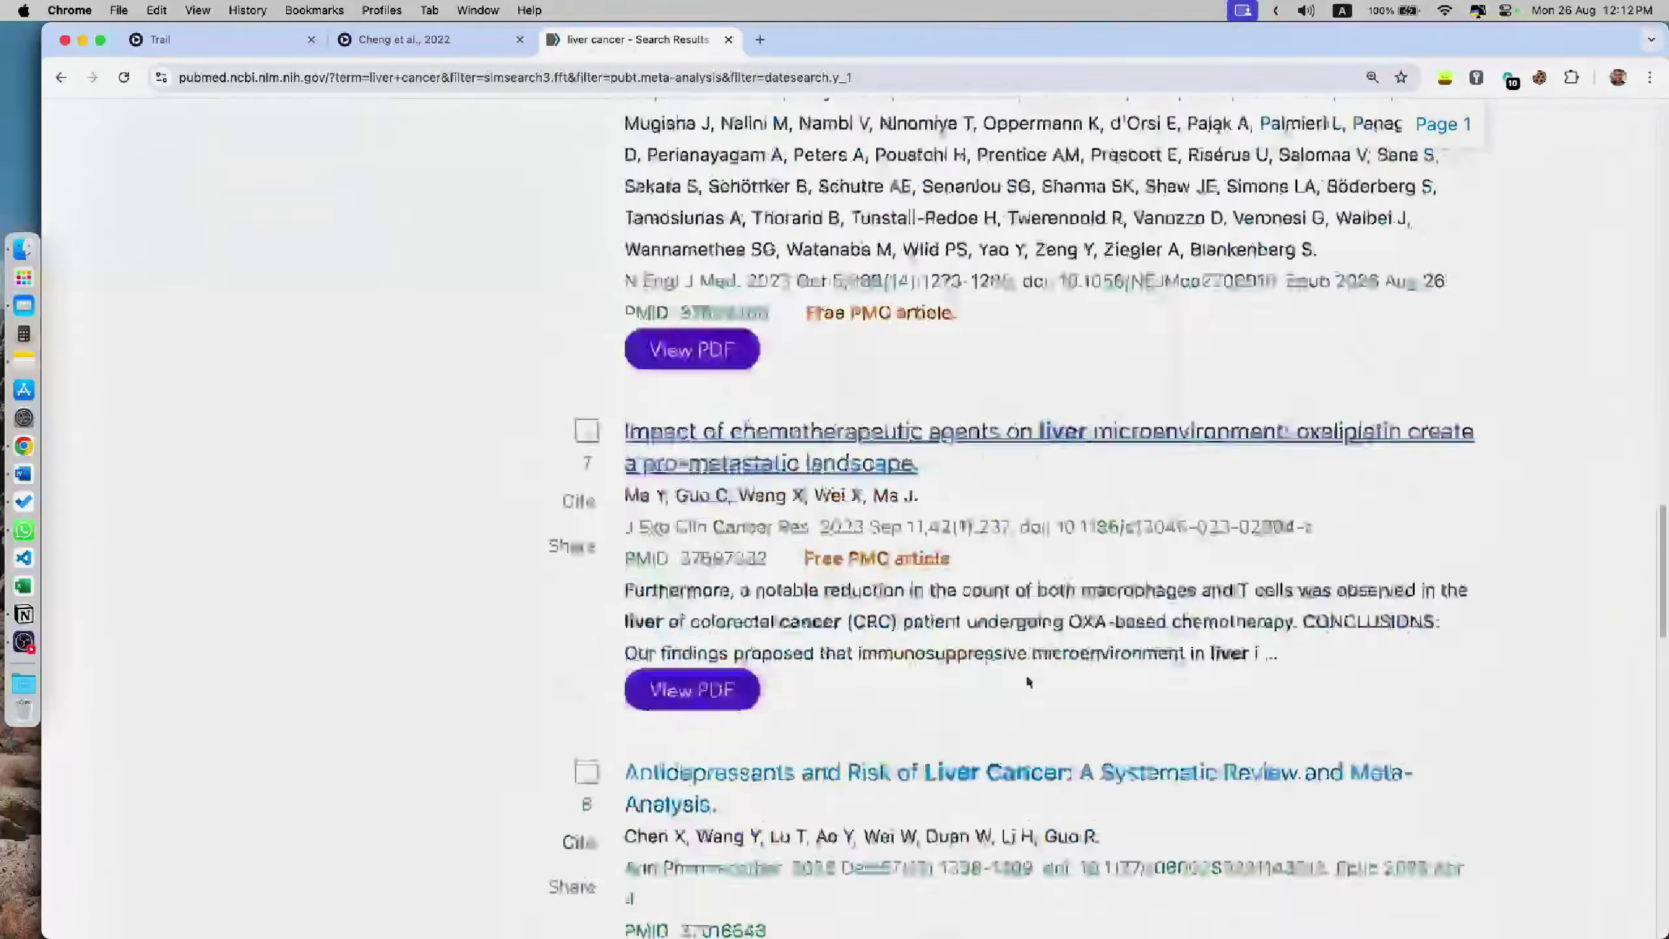
scroll(979, 590, up, 5)
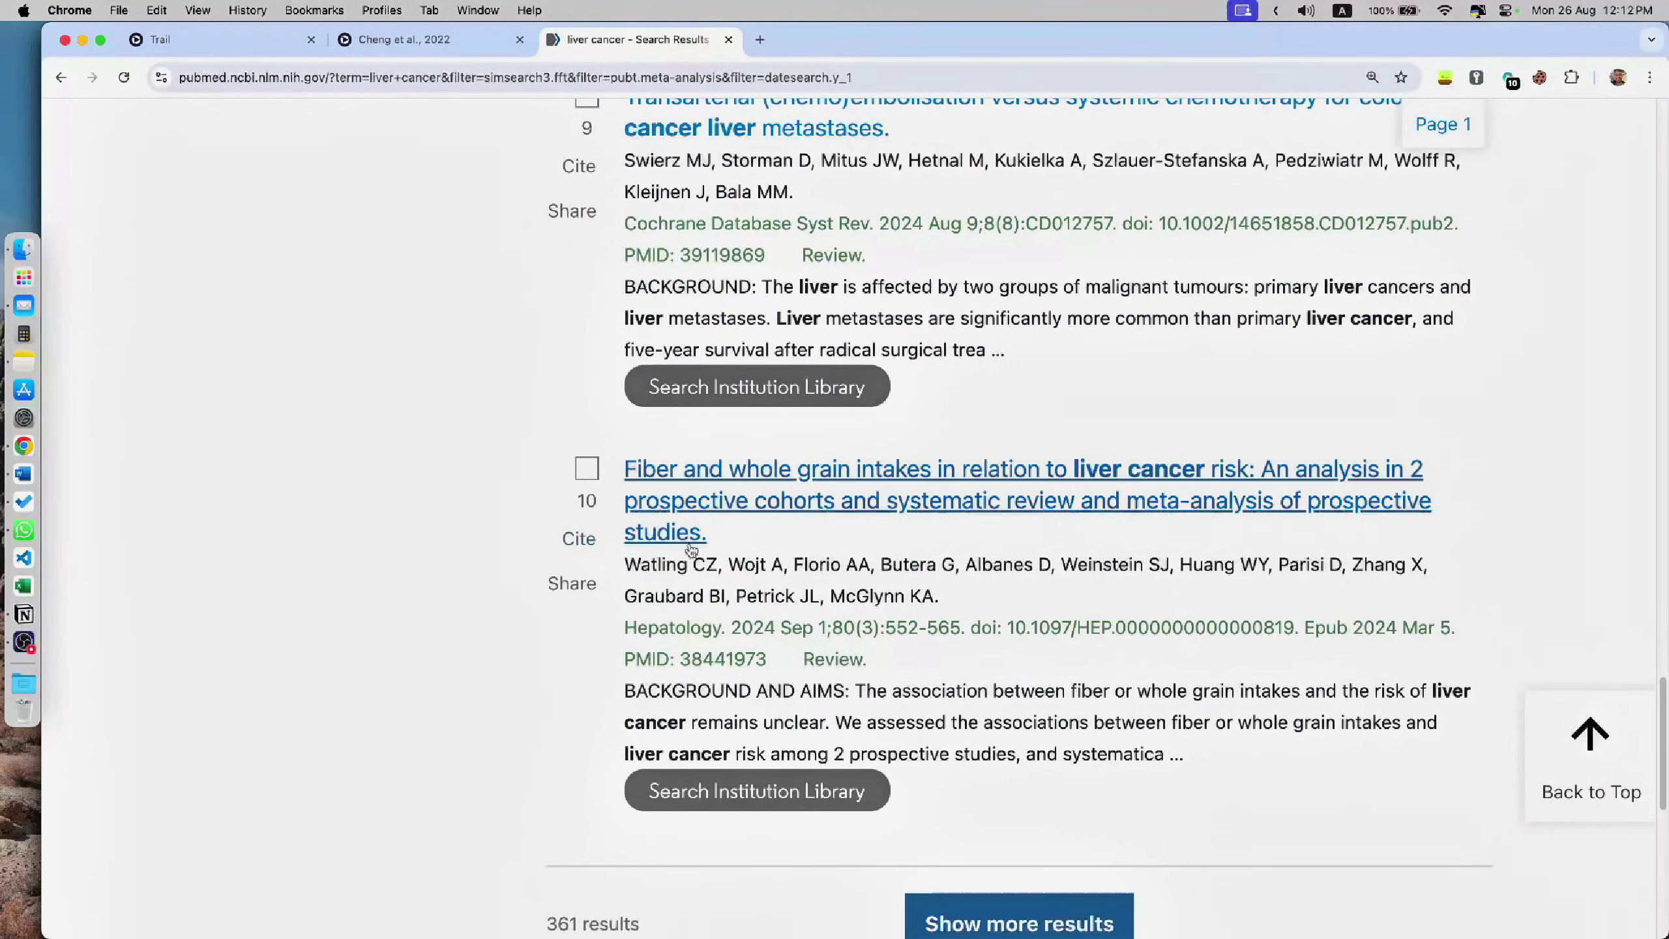
scroll(584, 541, down, 3)
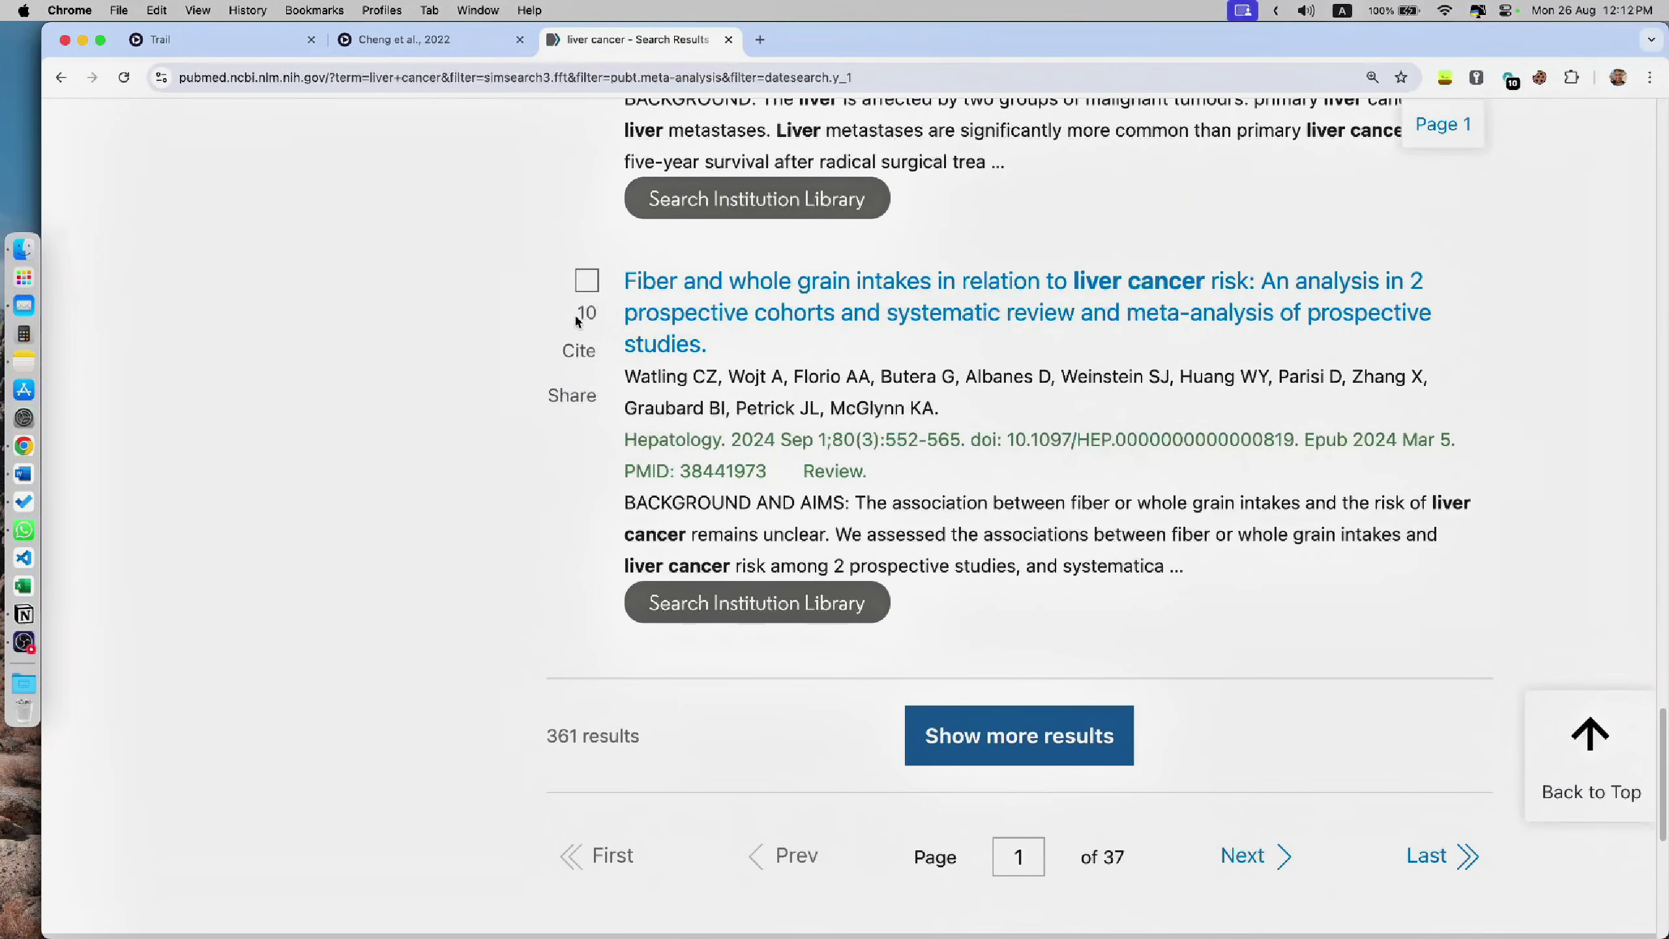
key(Home)
Step: Select all references found on the results page in the Sciwheel extension and add them to the Trail project
click(1511, 78)
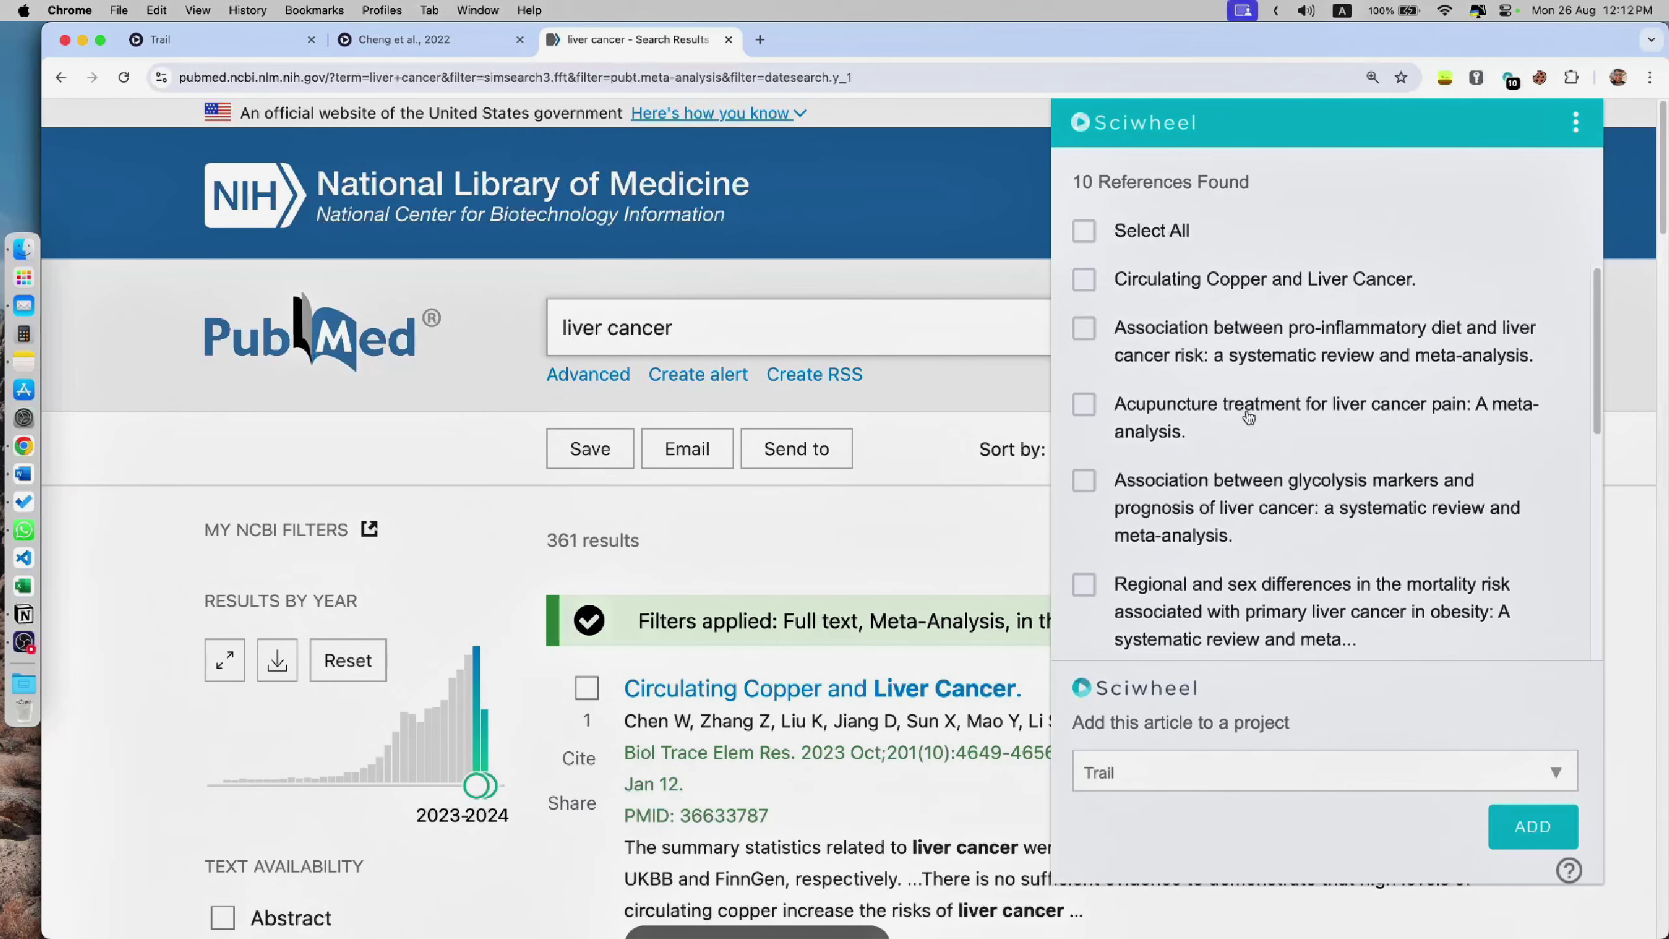
scroll(1110, 344, down, 5)
scroll(1110, 349, up, 5)
click(1084, 231)
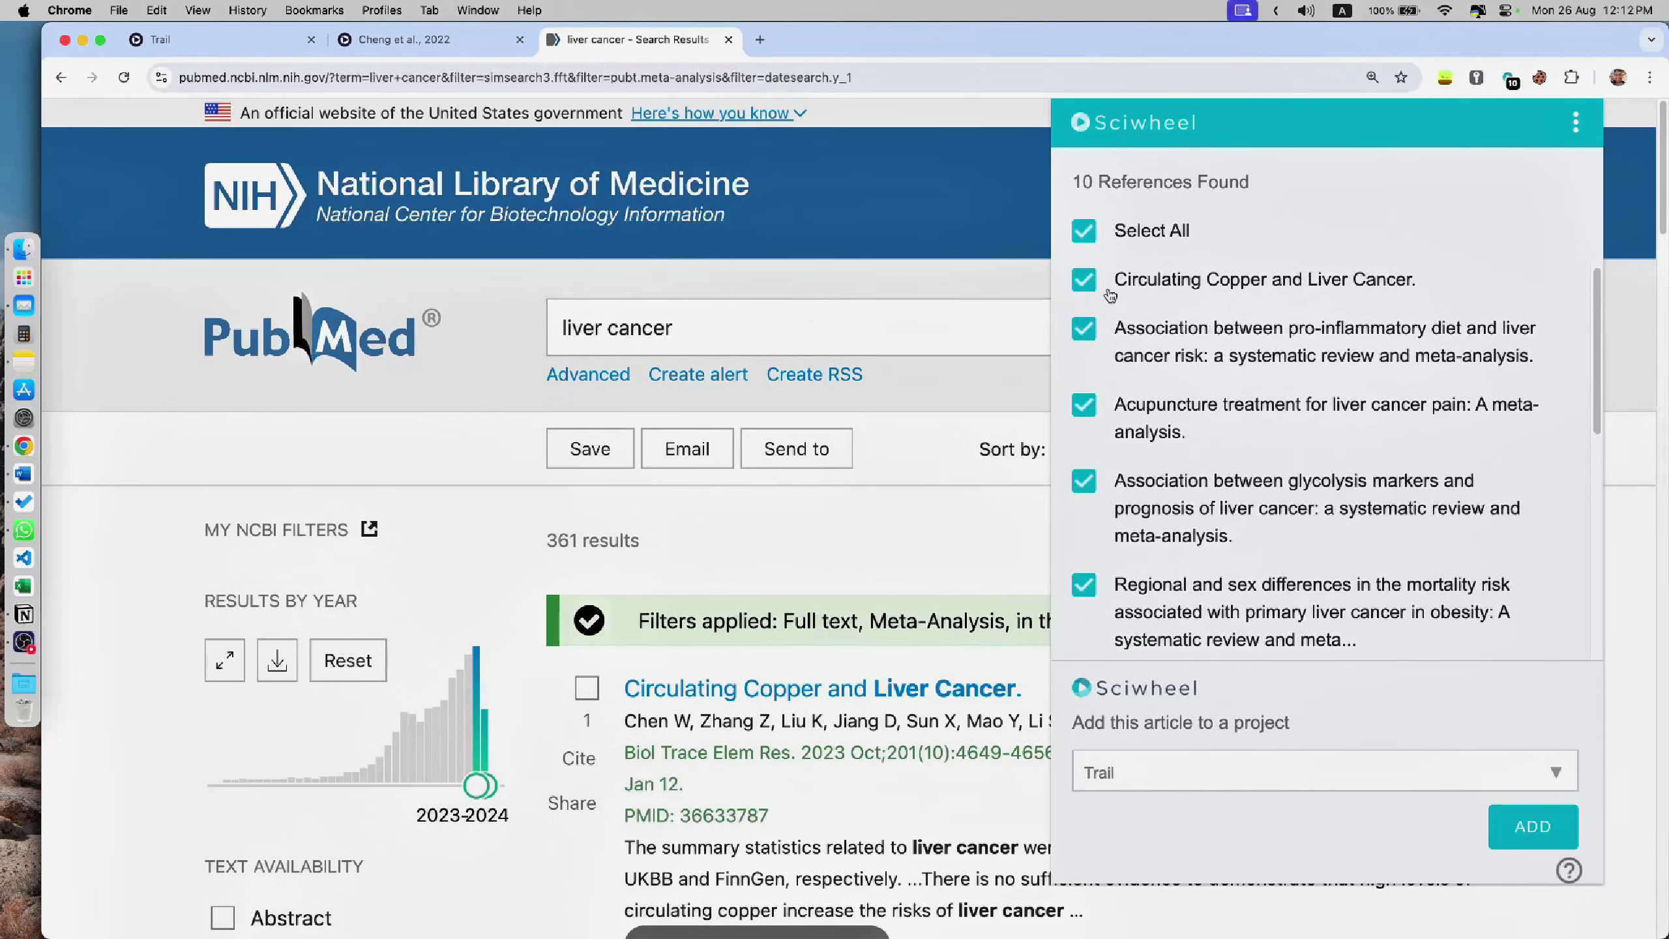
scroll(1249, 468, down, 5)
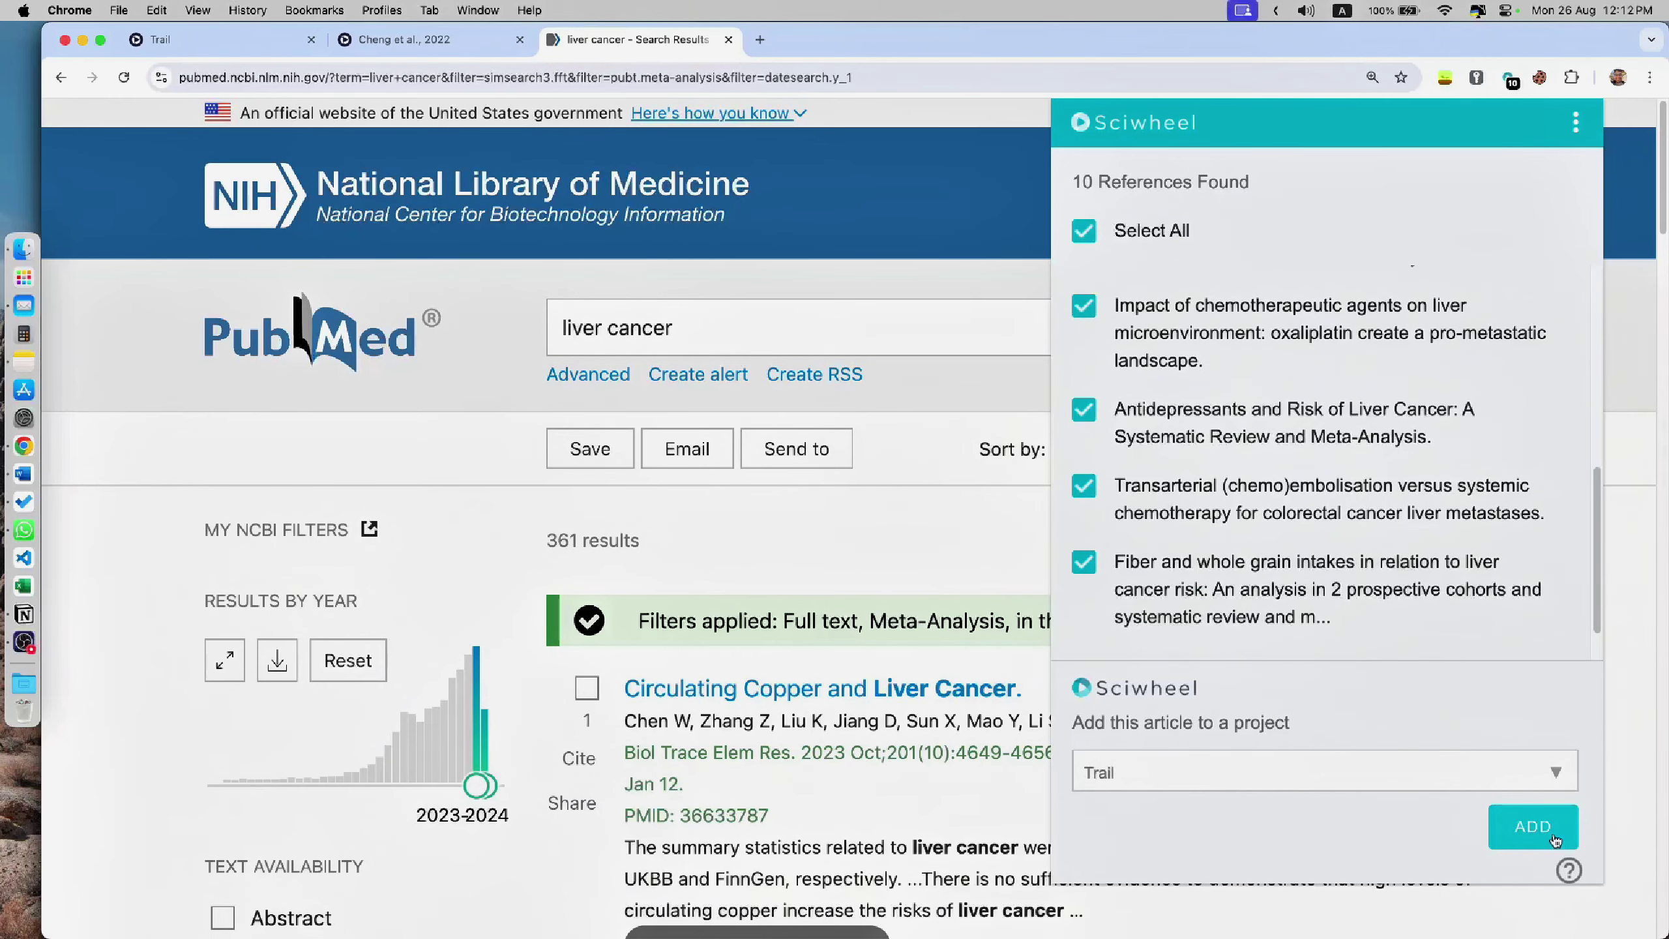
click(1490, 841)
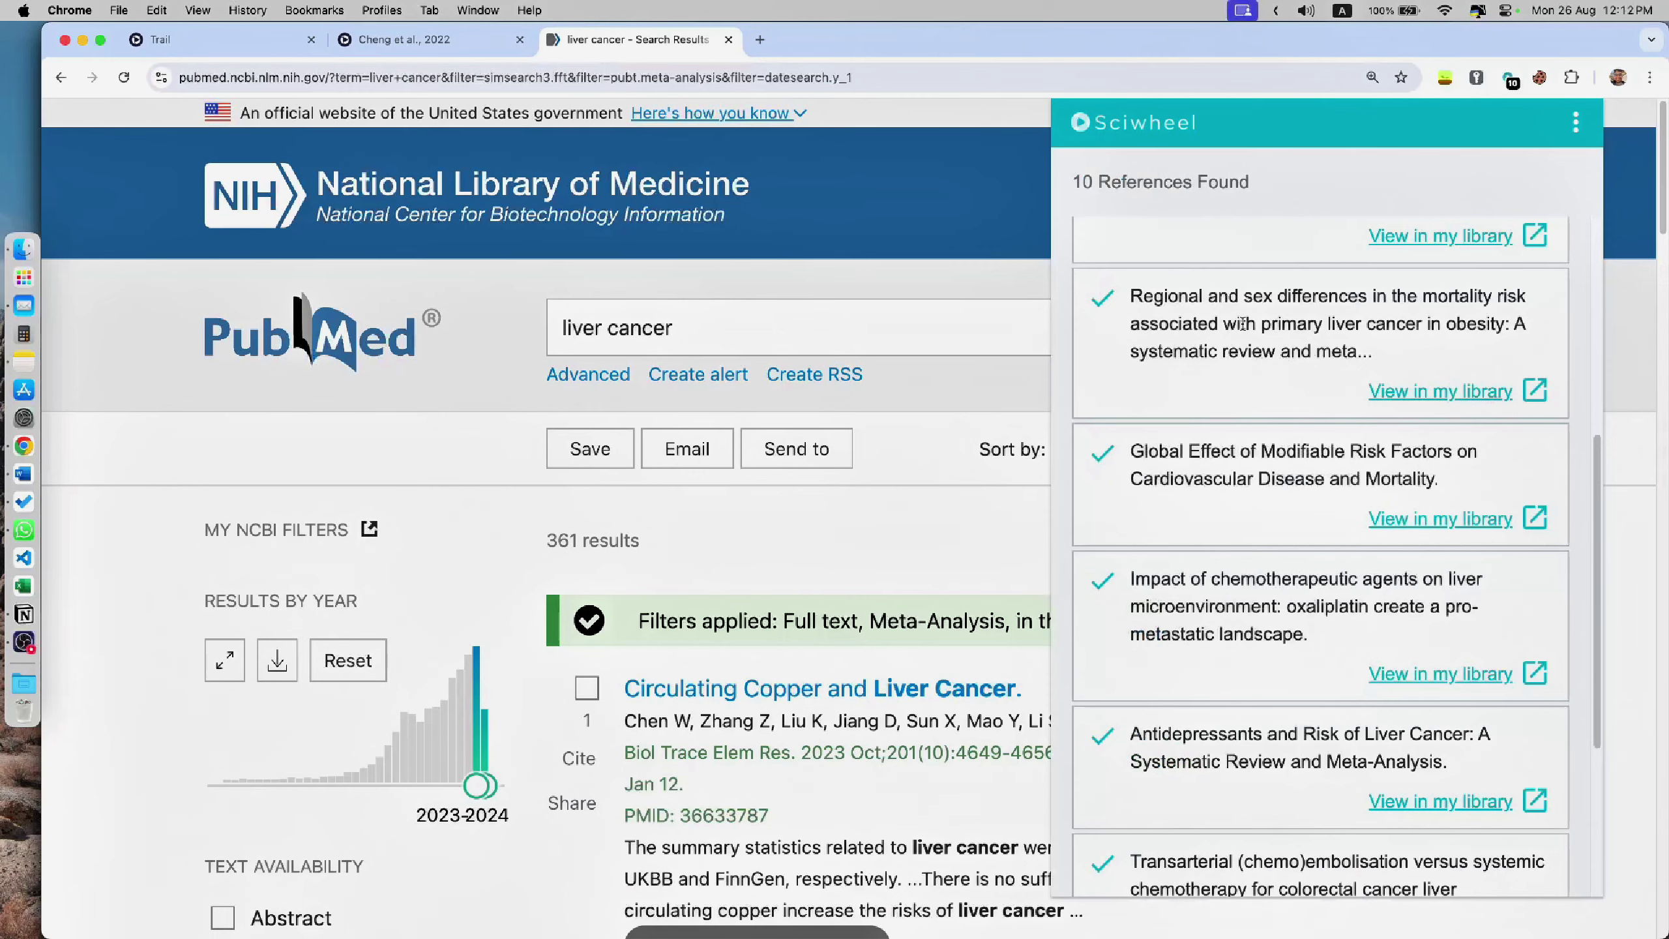
scroll(1317, 469, down, 2)
scroll(1317, 526, up, 10)
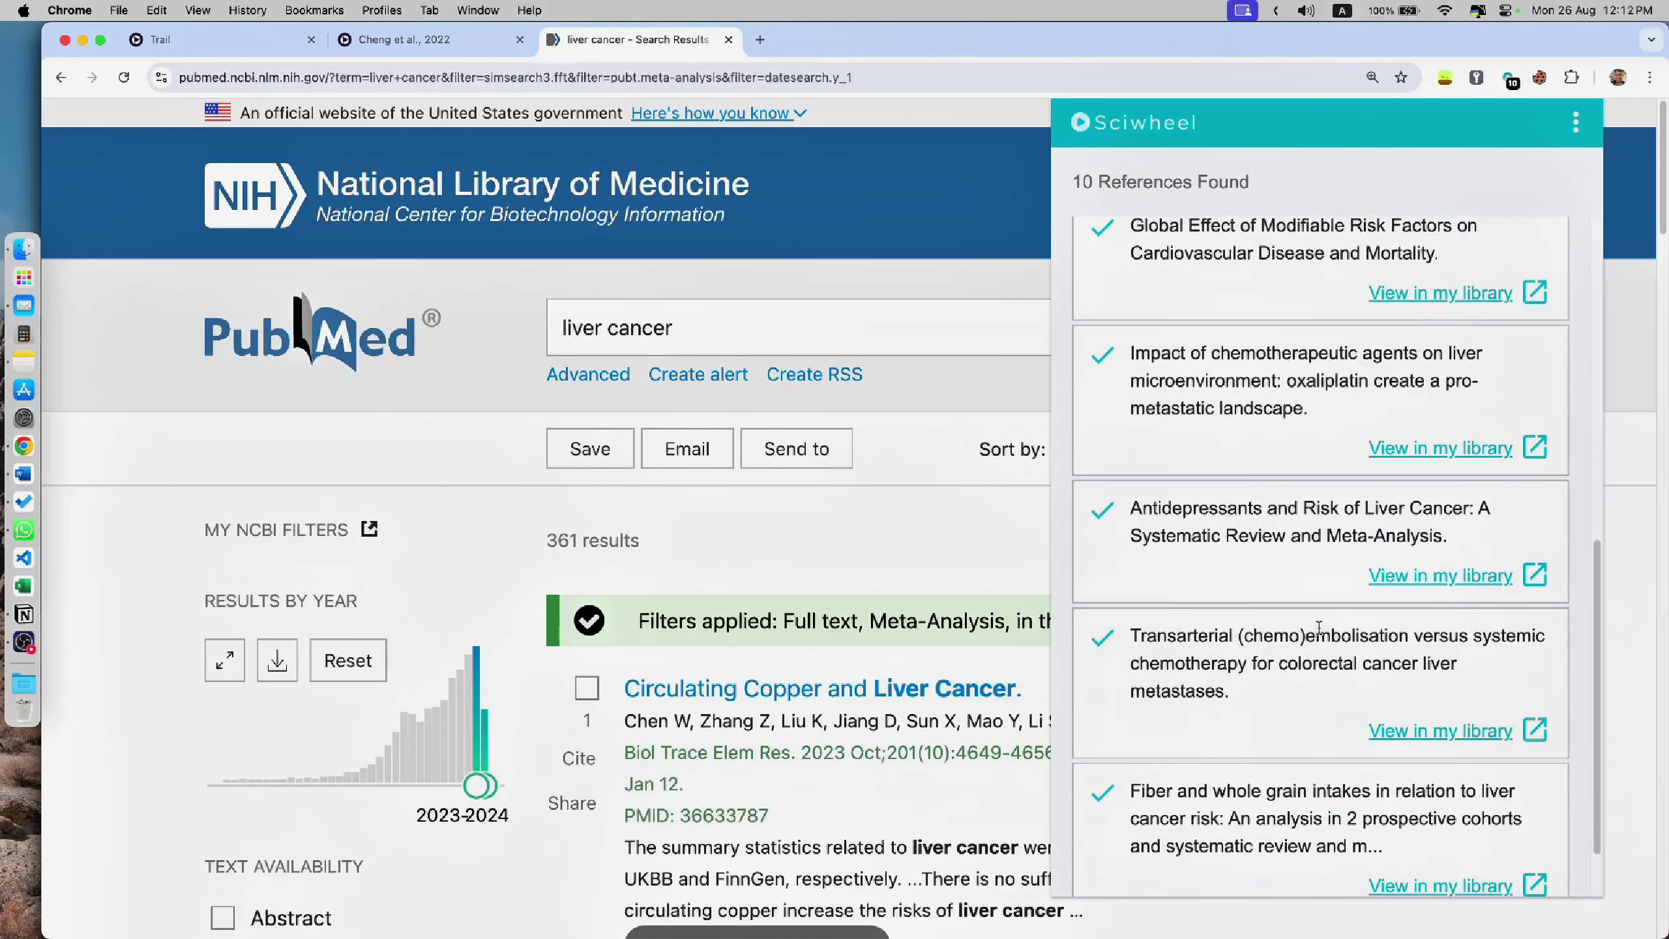
Step: Switch to Sciwheel, reload the Trail project, and review its full list of references
click(264, 41)
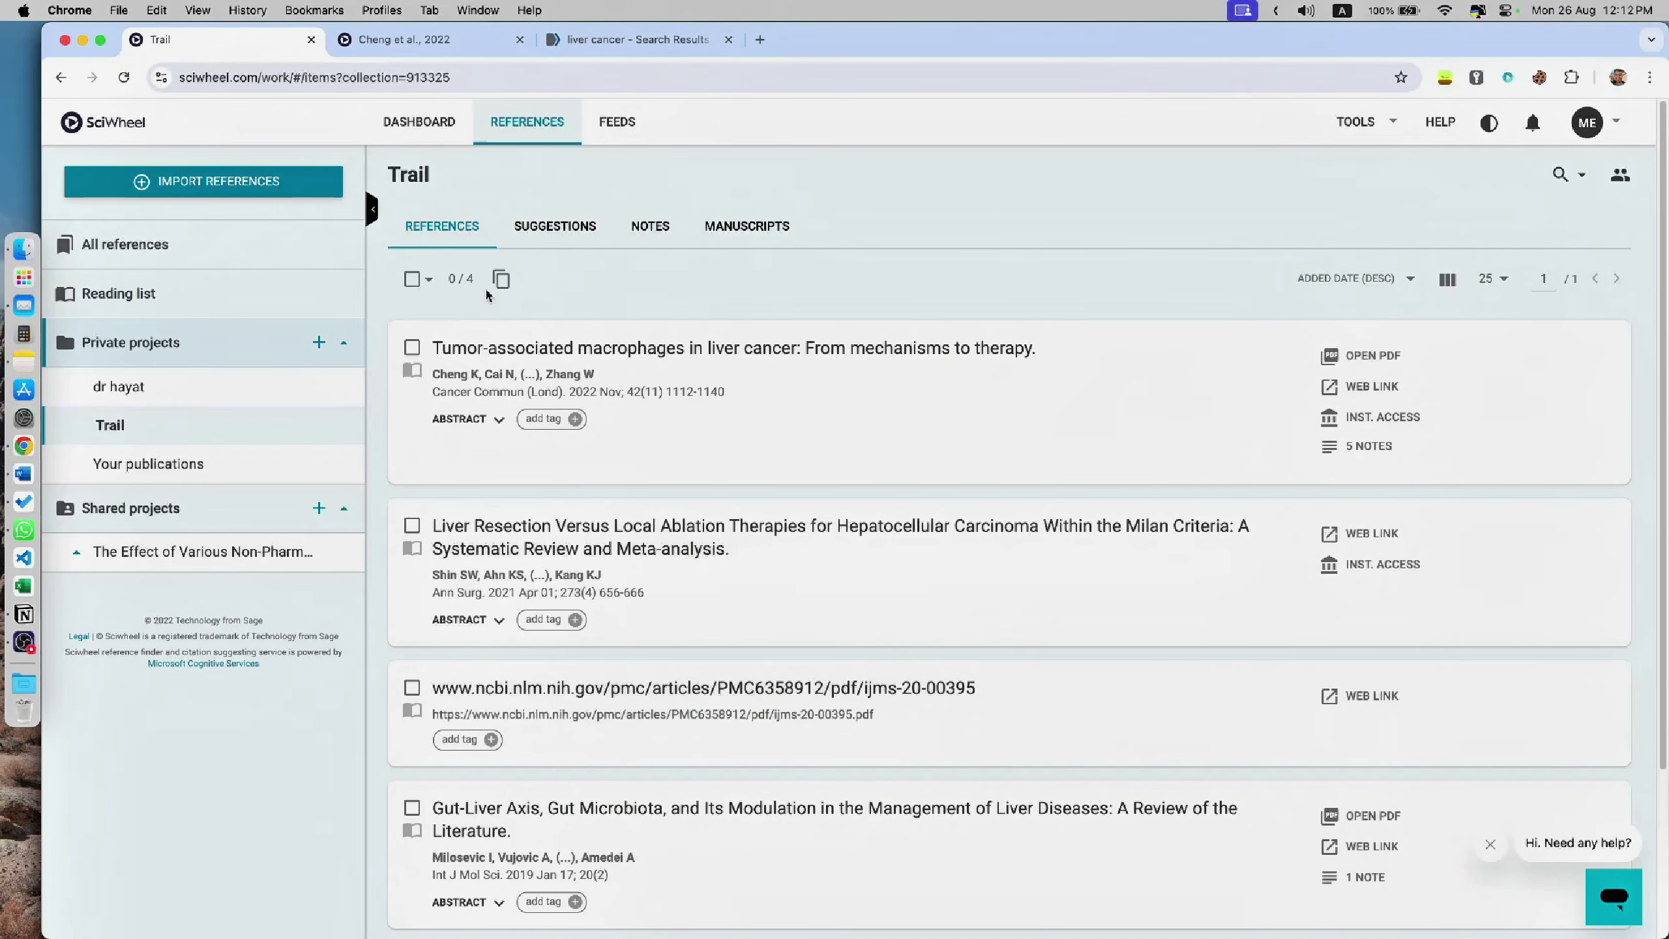
click(123, 78)
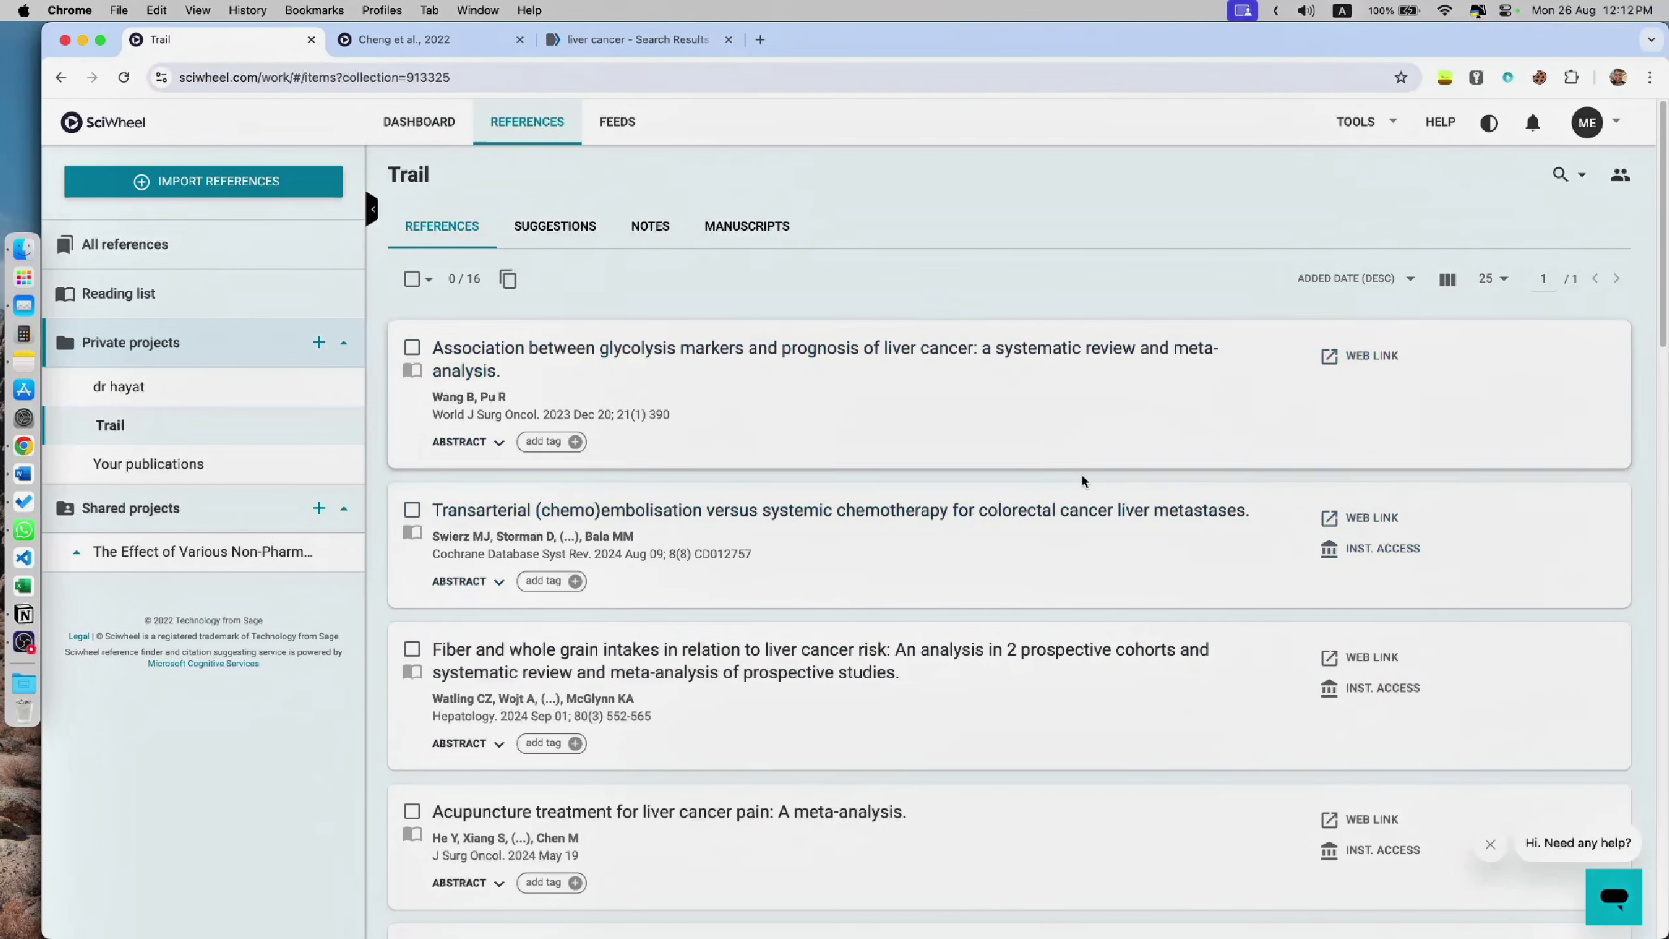
scroll(1083, 480, down, 20)
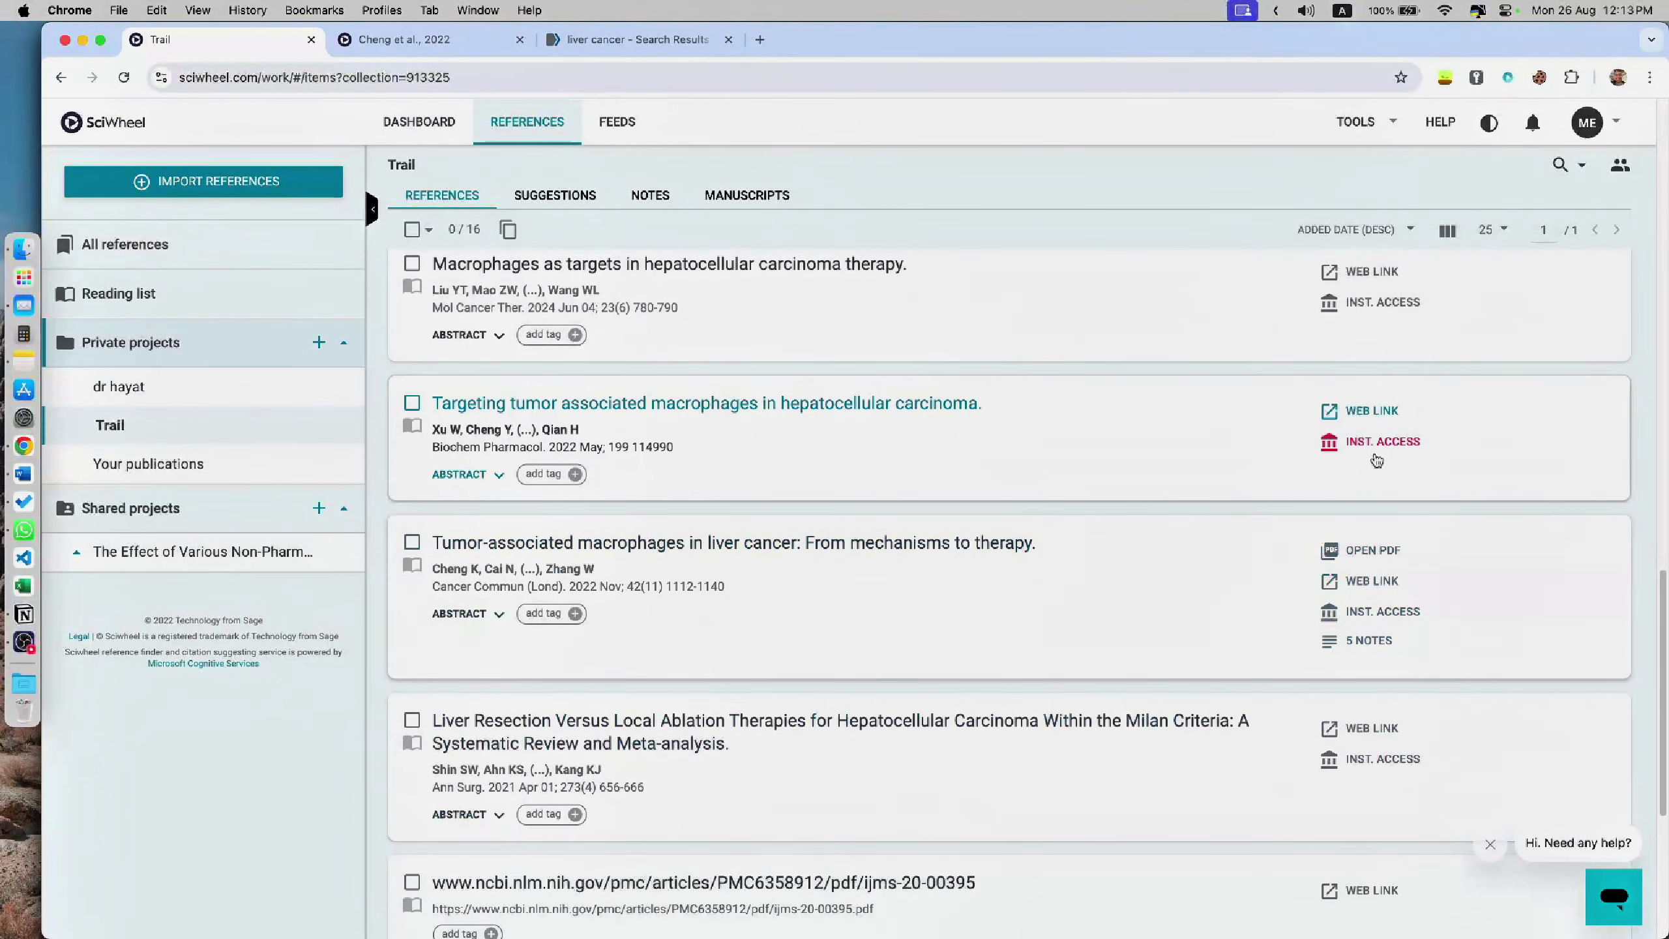
scroll(1357, 499, down, 3)
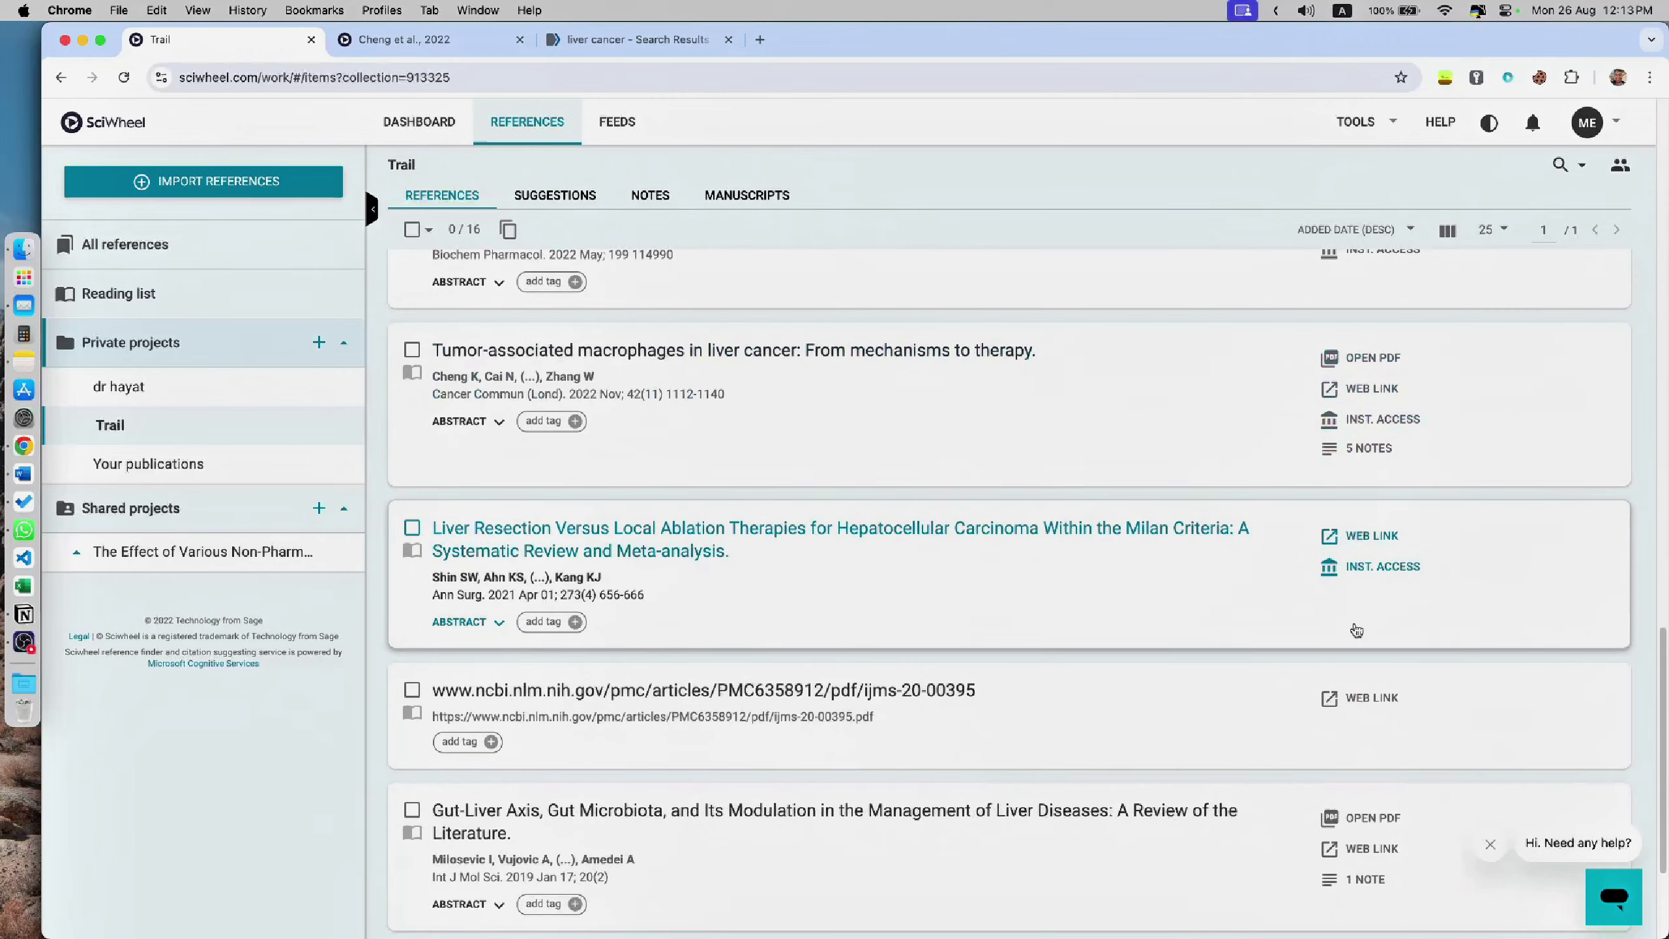
scroll(1357, 536, up, 20)
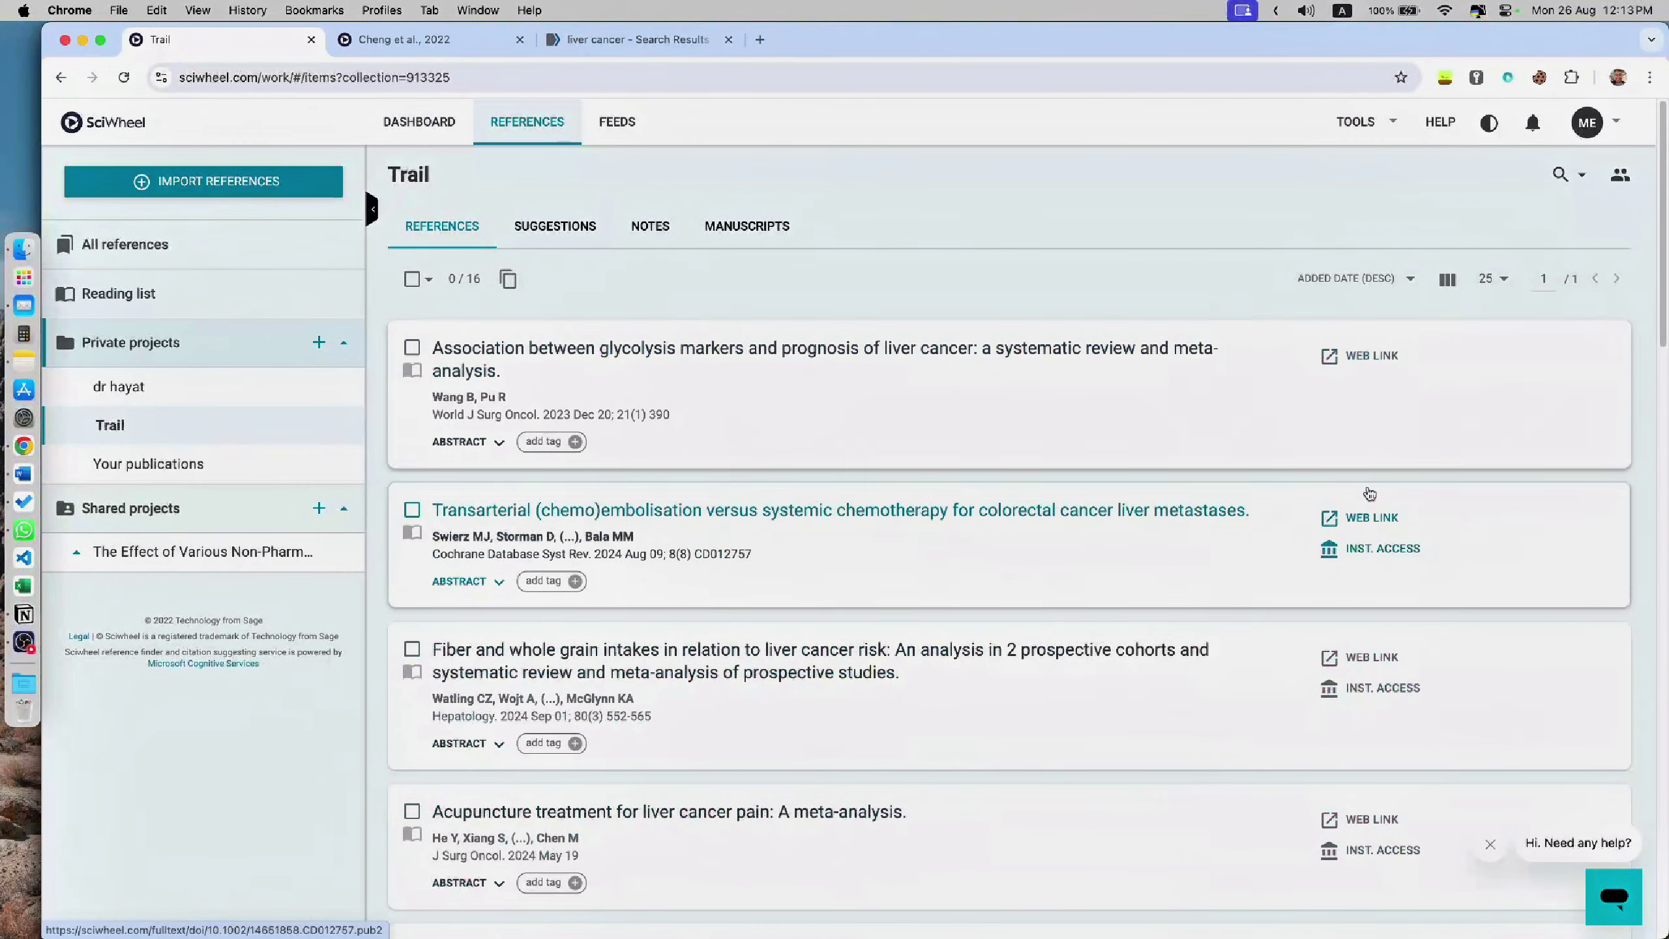
Step: View the Trail project's suggestions, notes and manuscripts, and return to its references
click(562, 230)
click(664, 230)
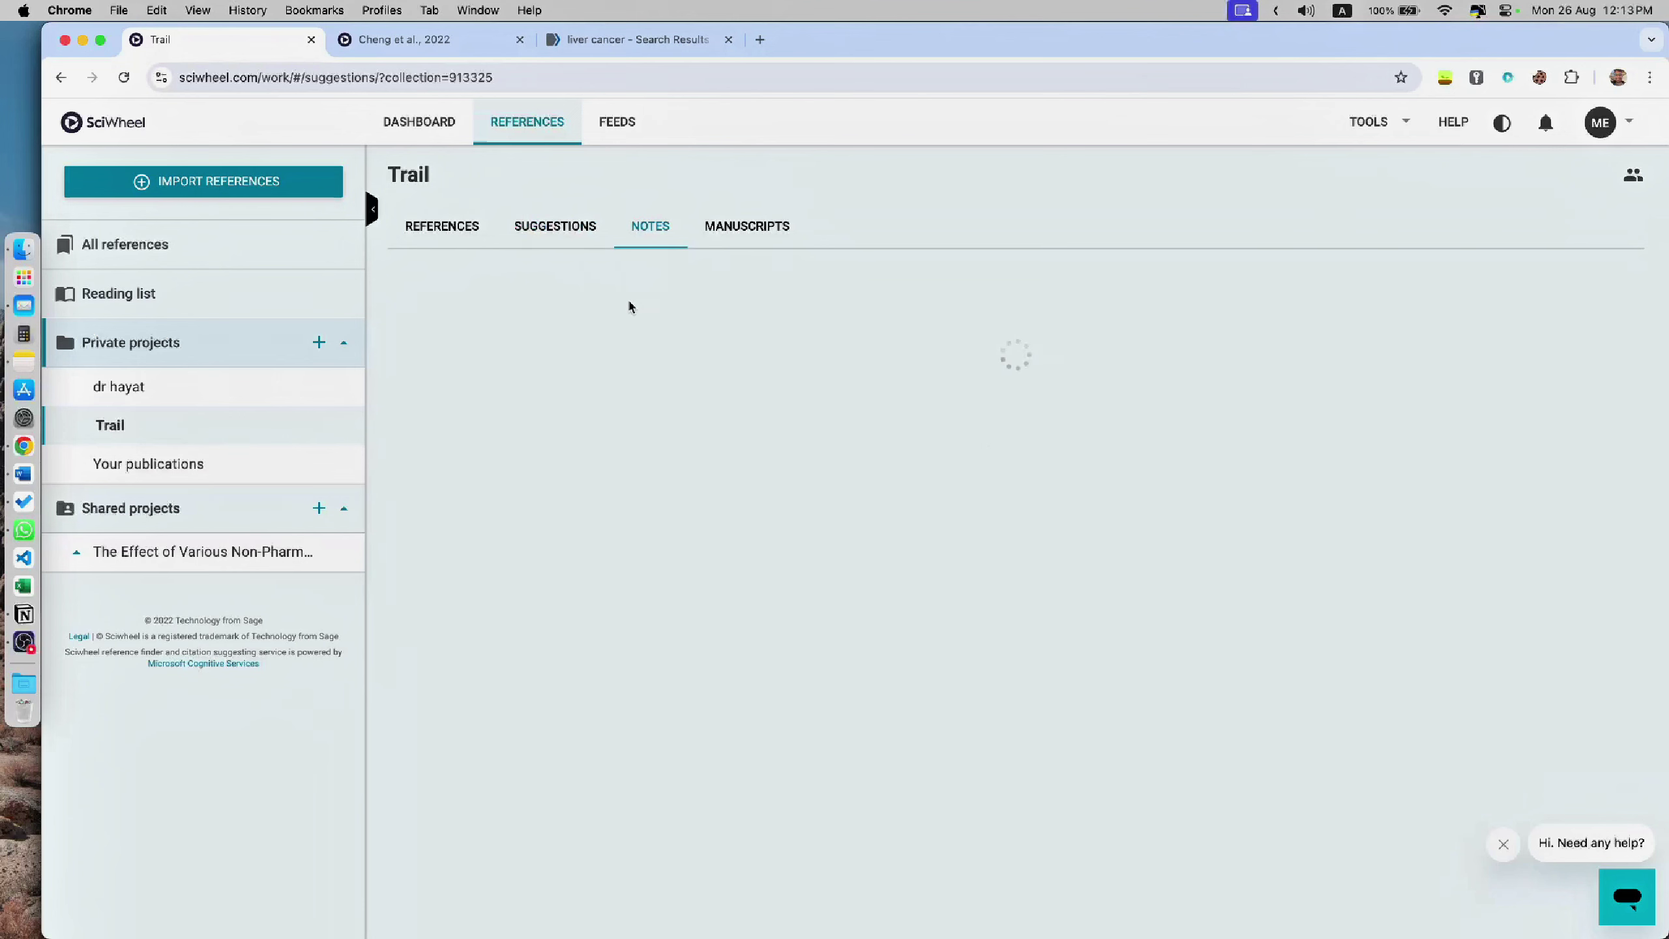
click(745, 231)
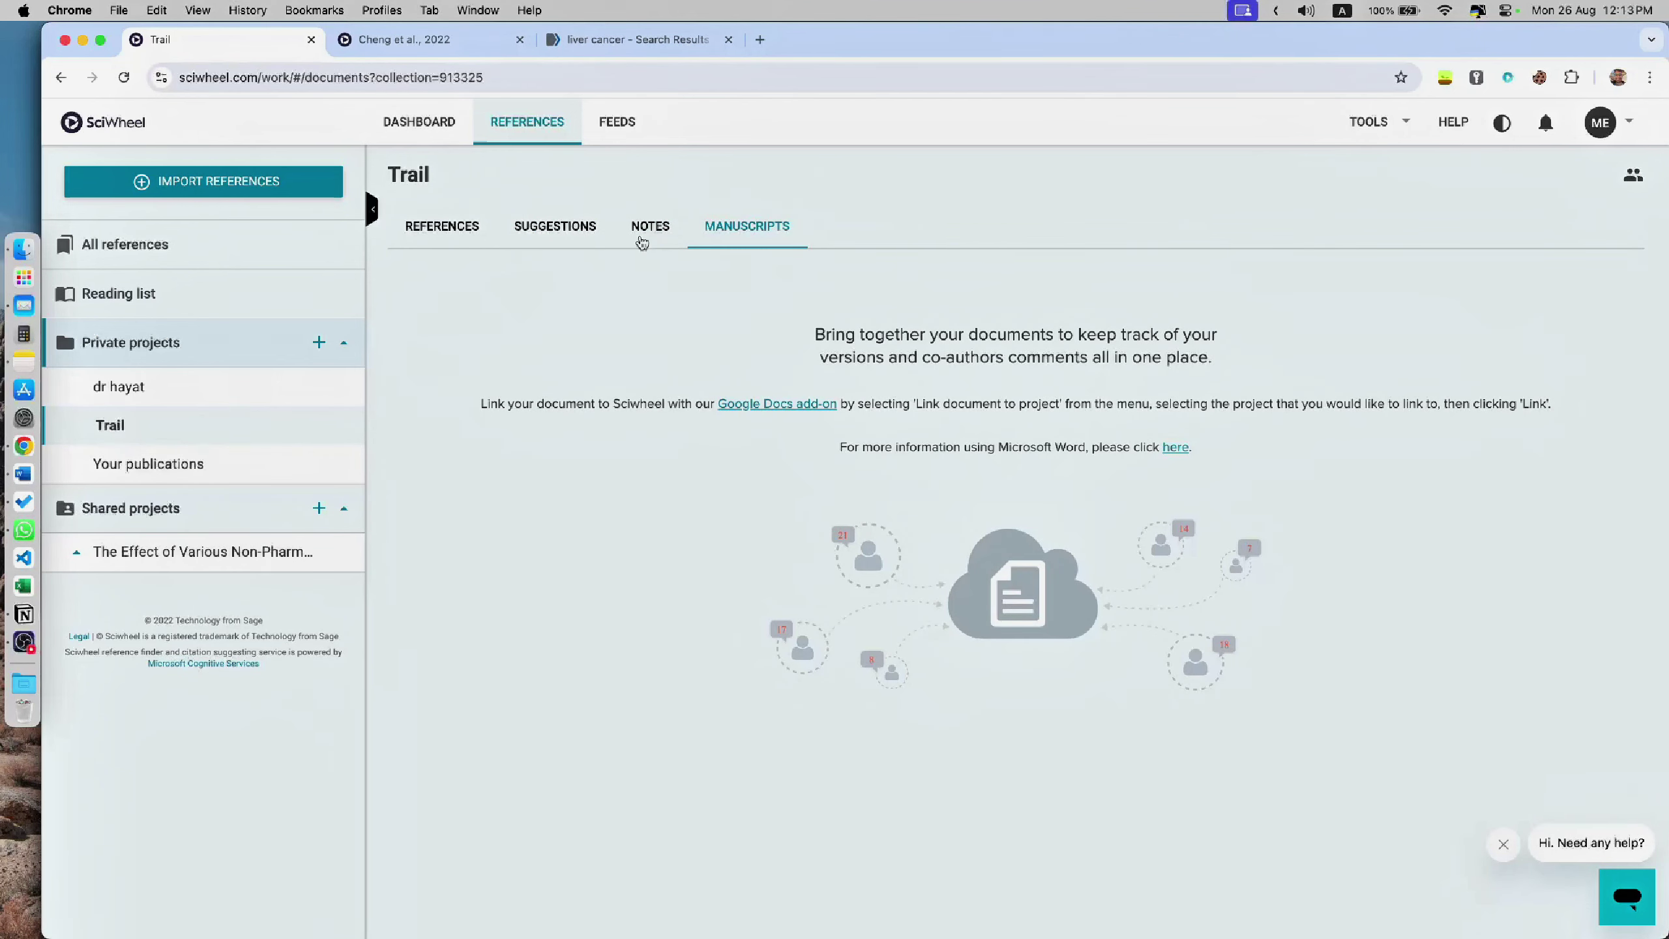
click(468, 240)
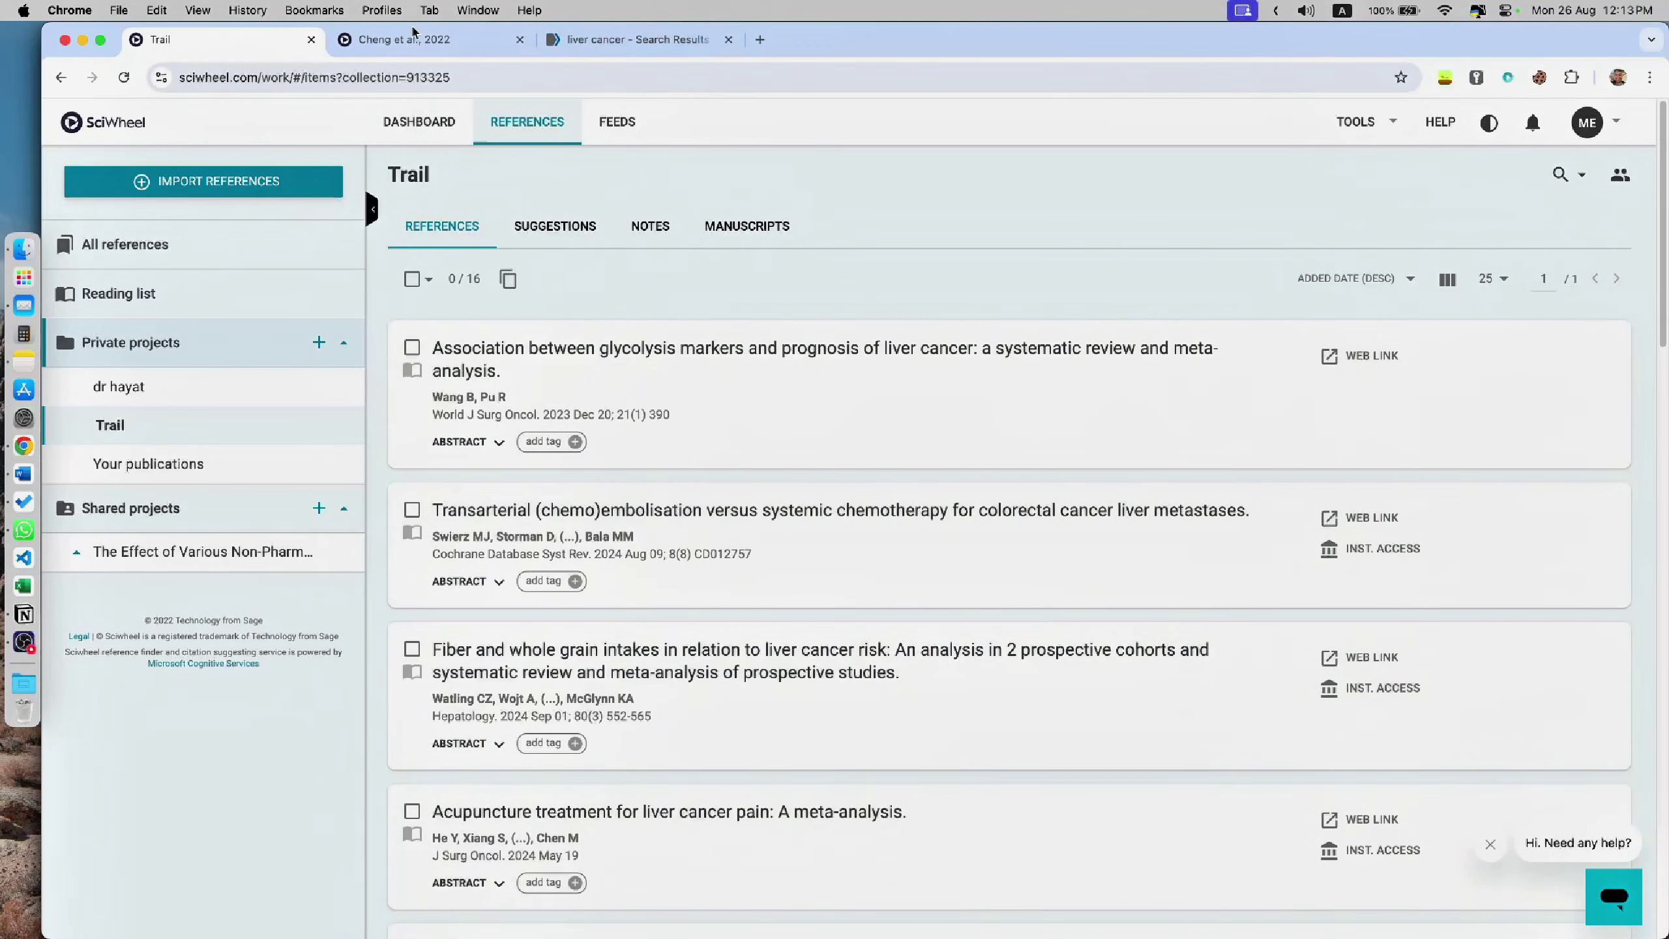
click(710, 41)
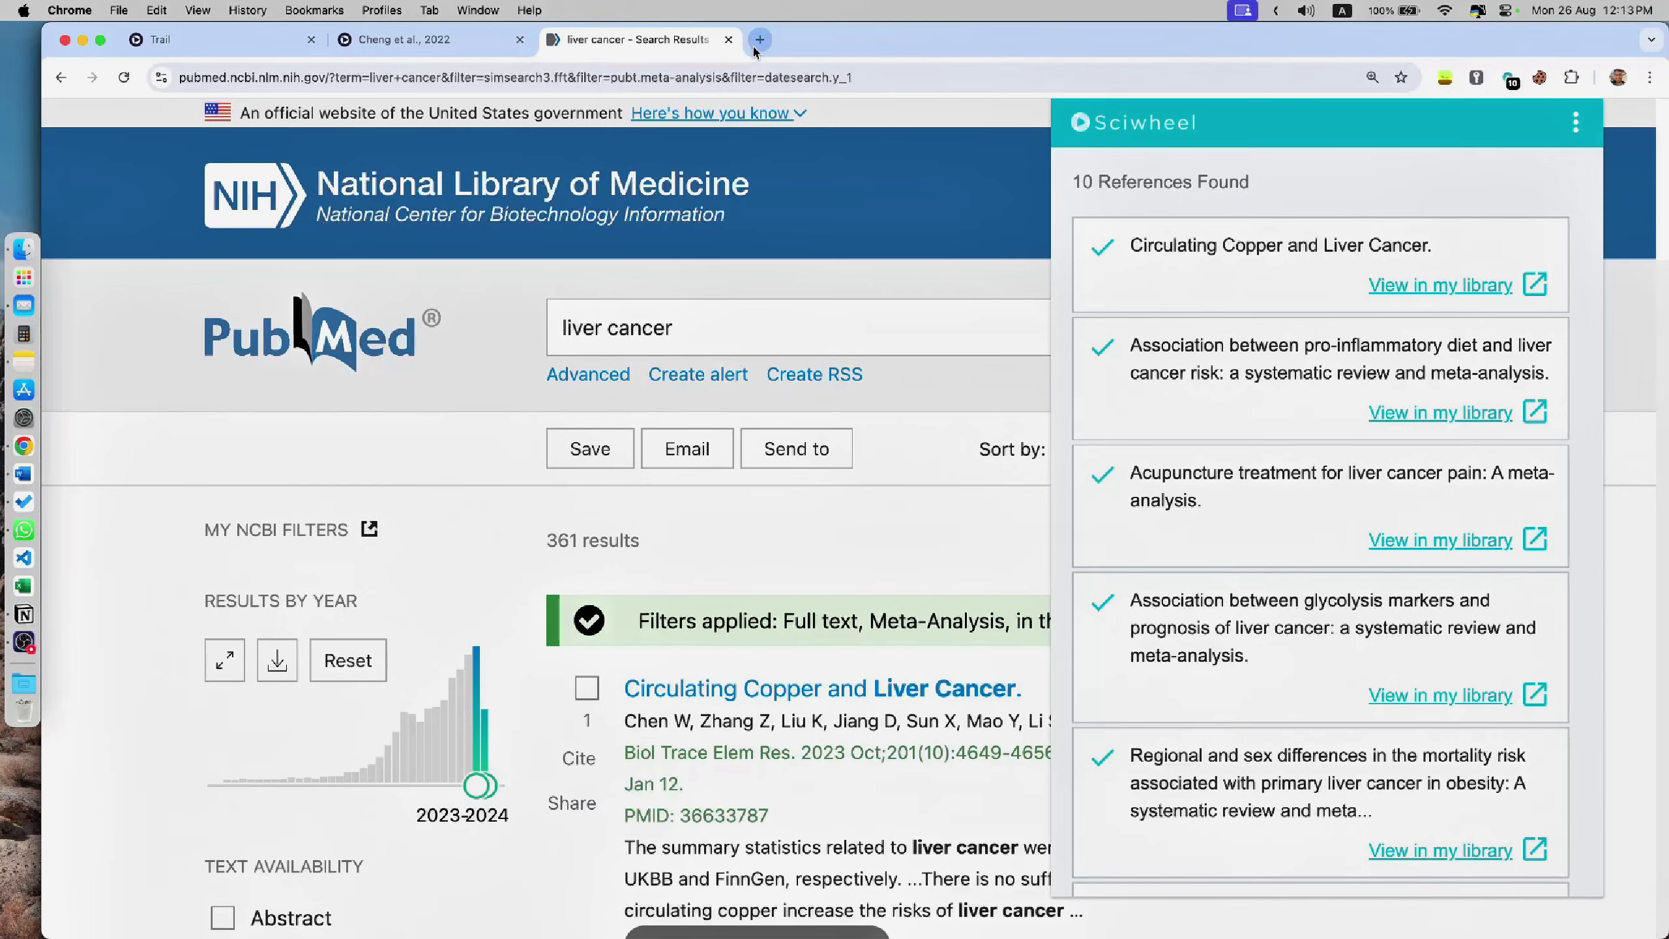
click(760, 40)
click(625, 41)
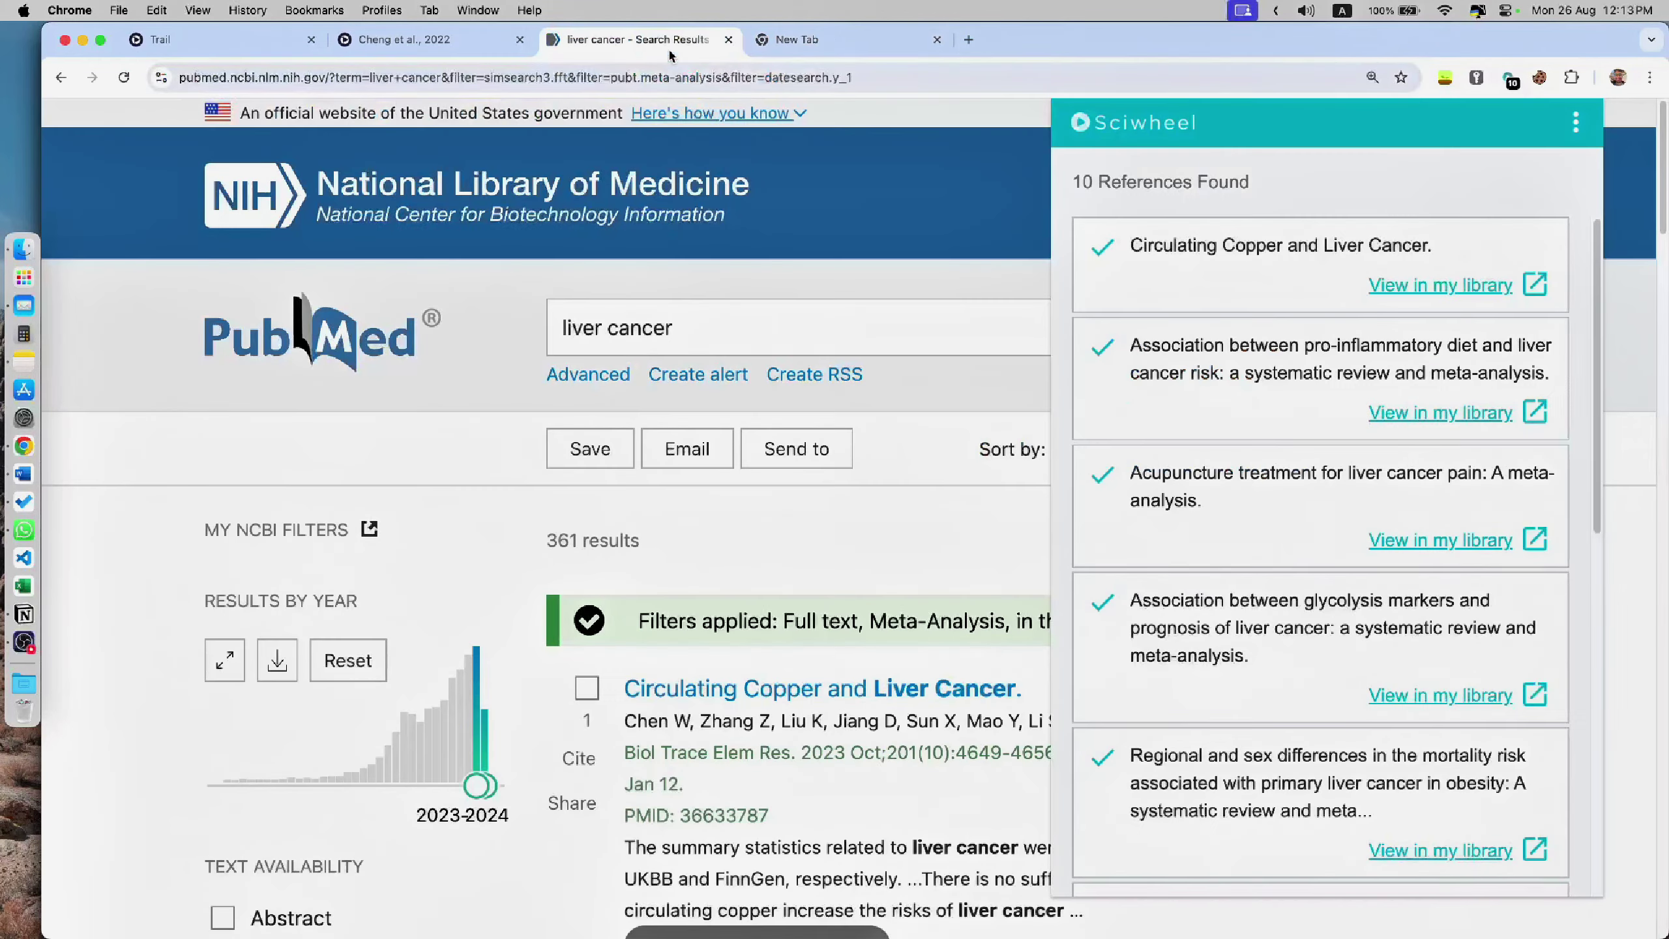
click(217, 41)
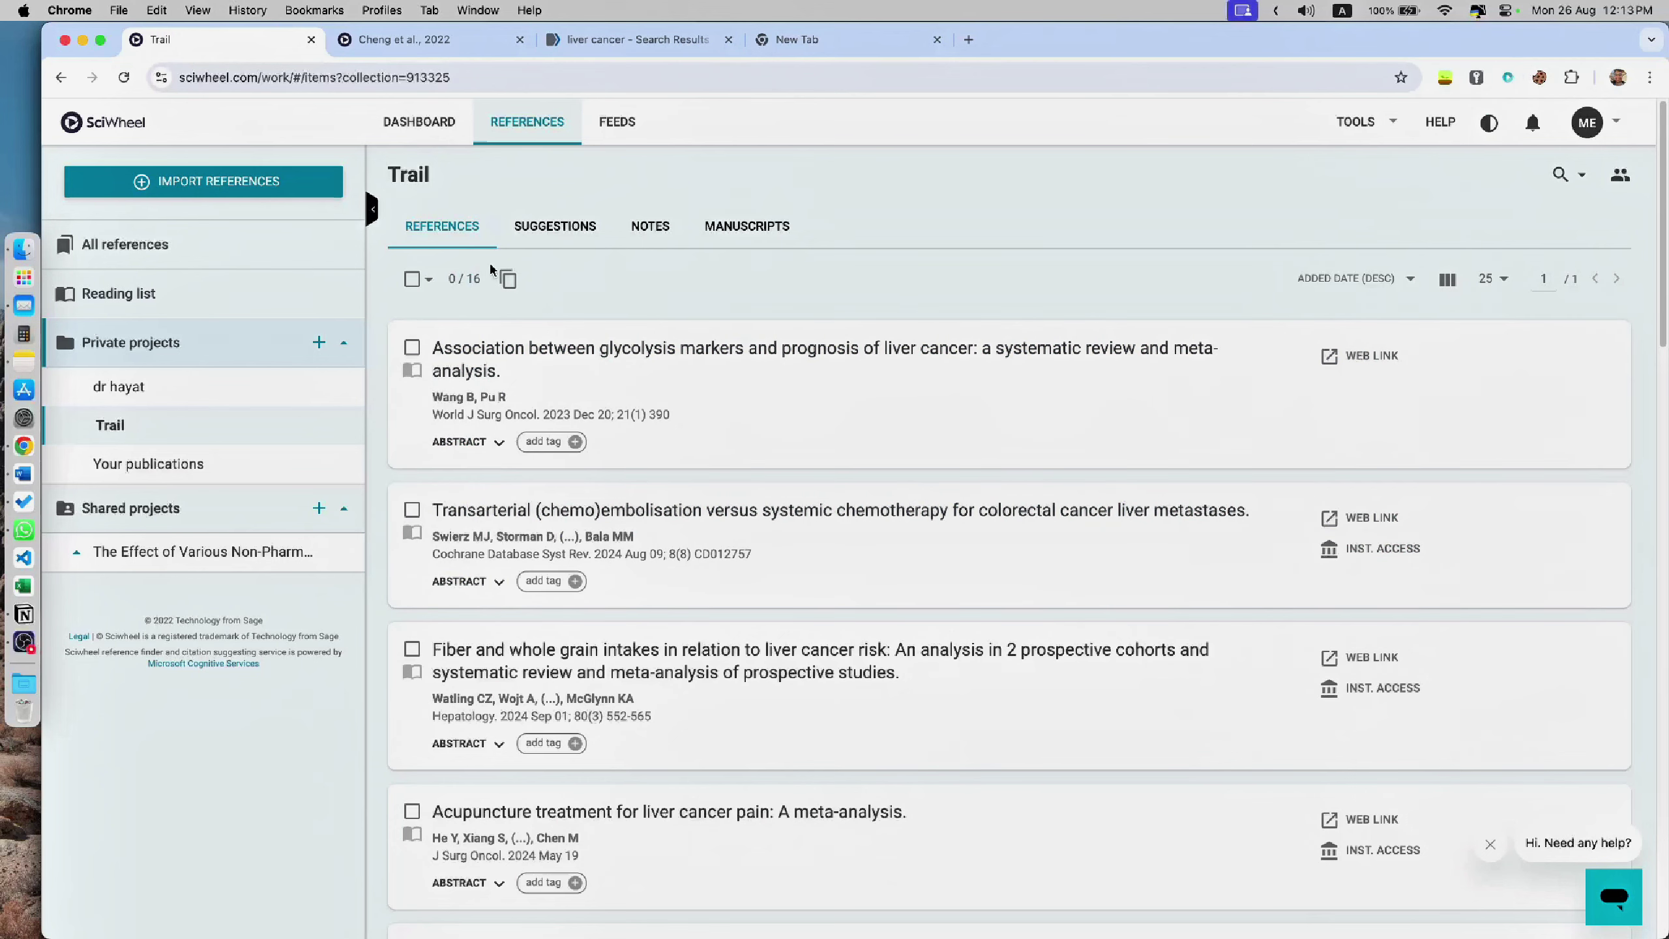
Step: Start a reference import, look through the PDF and other reference manager sources, and show the identifier entry options
click(203, 197)
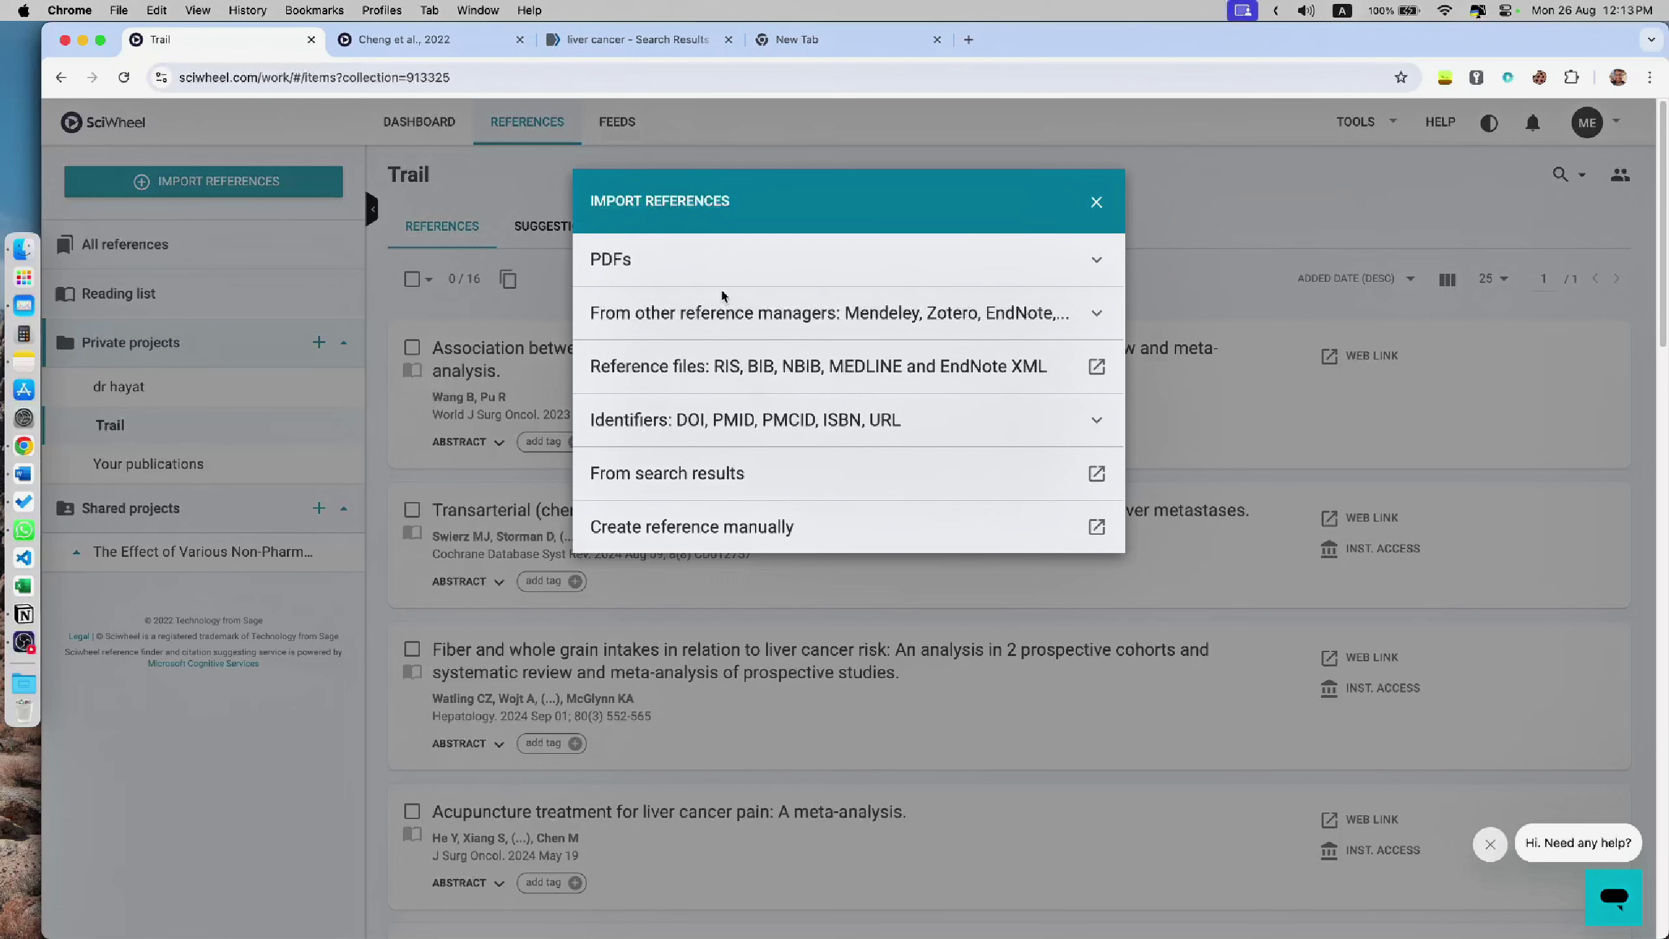
click(1108, 267)
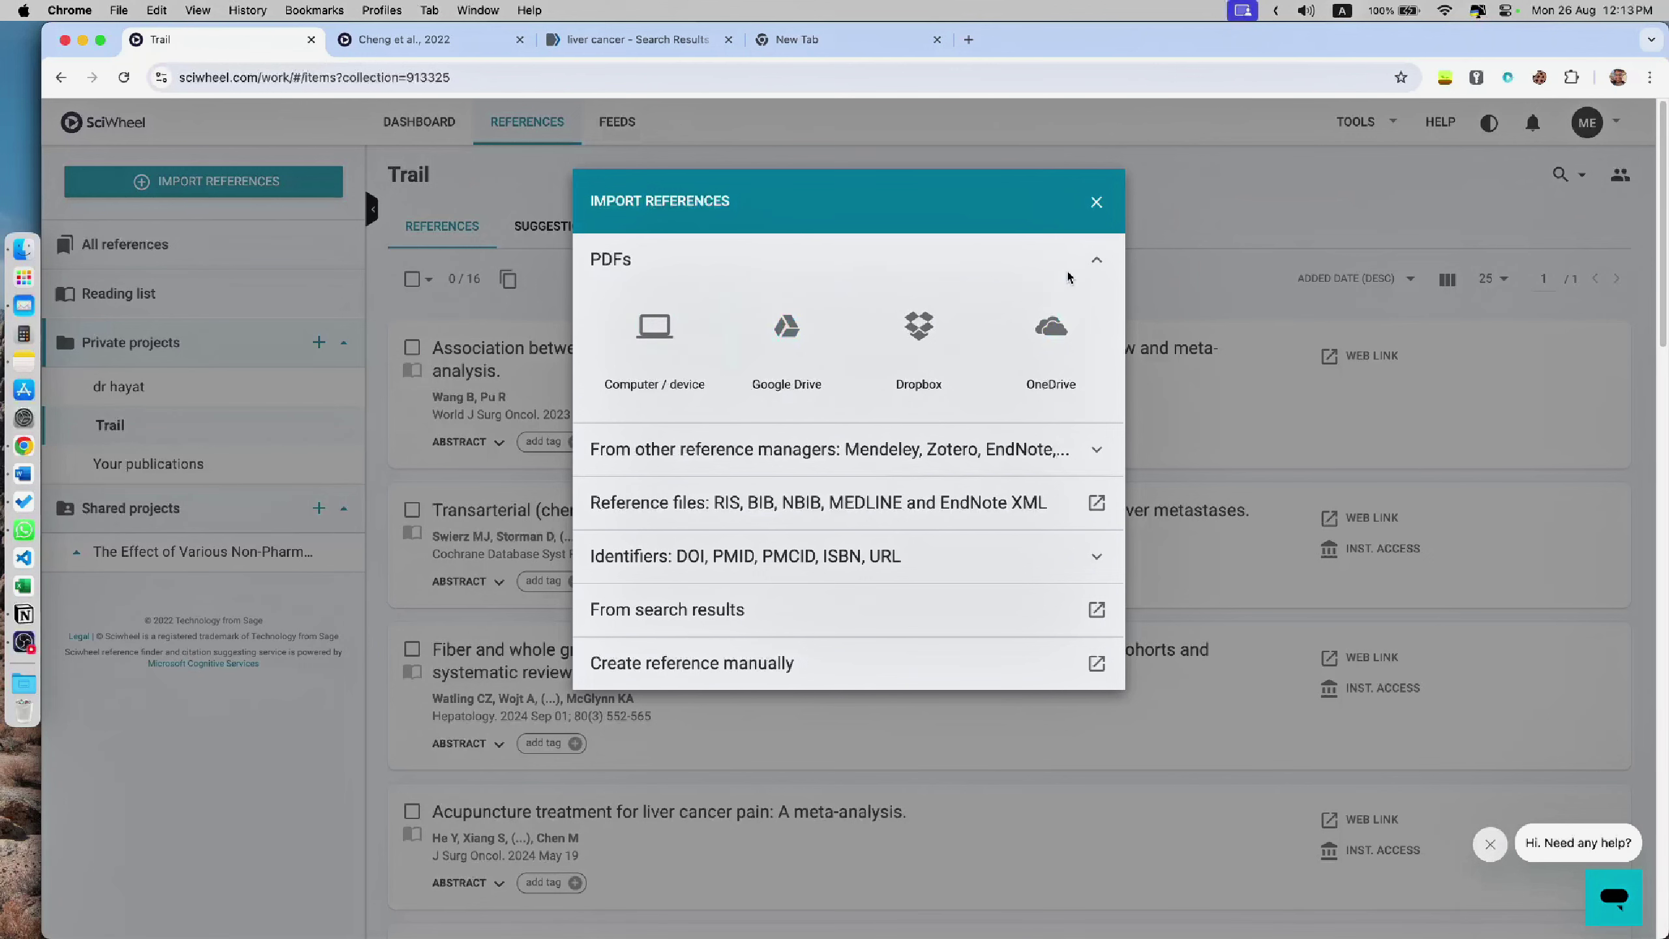
click(1090, 266)
click(1094, 317)
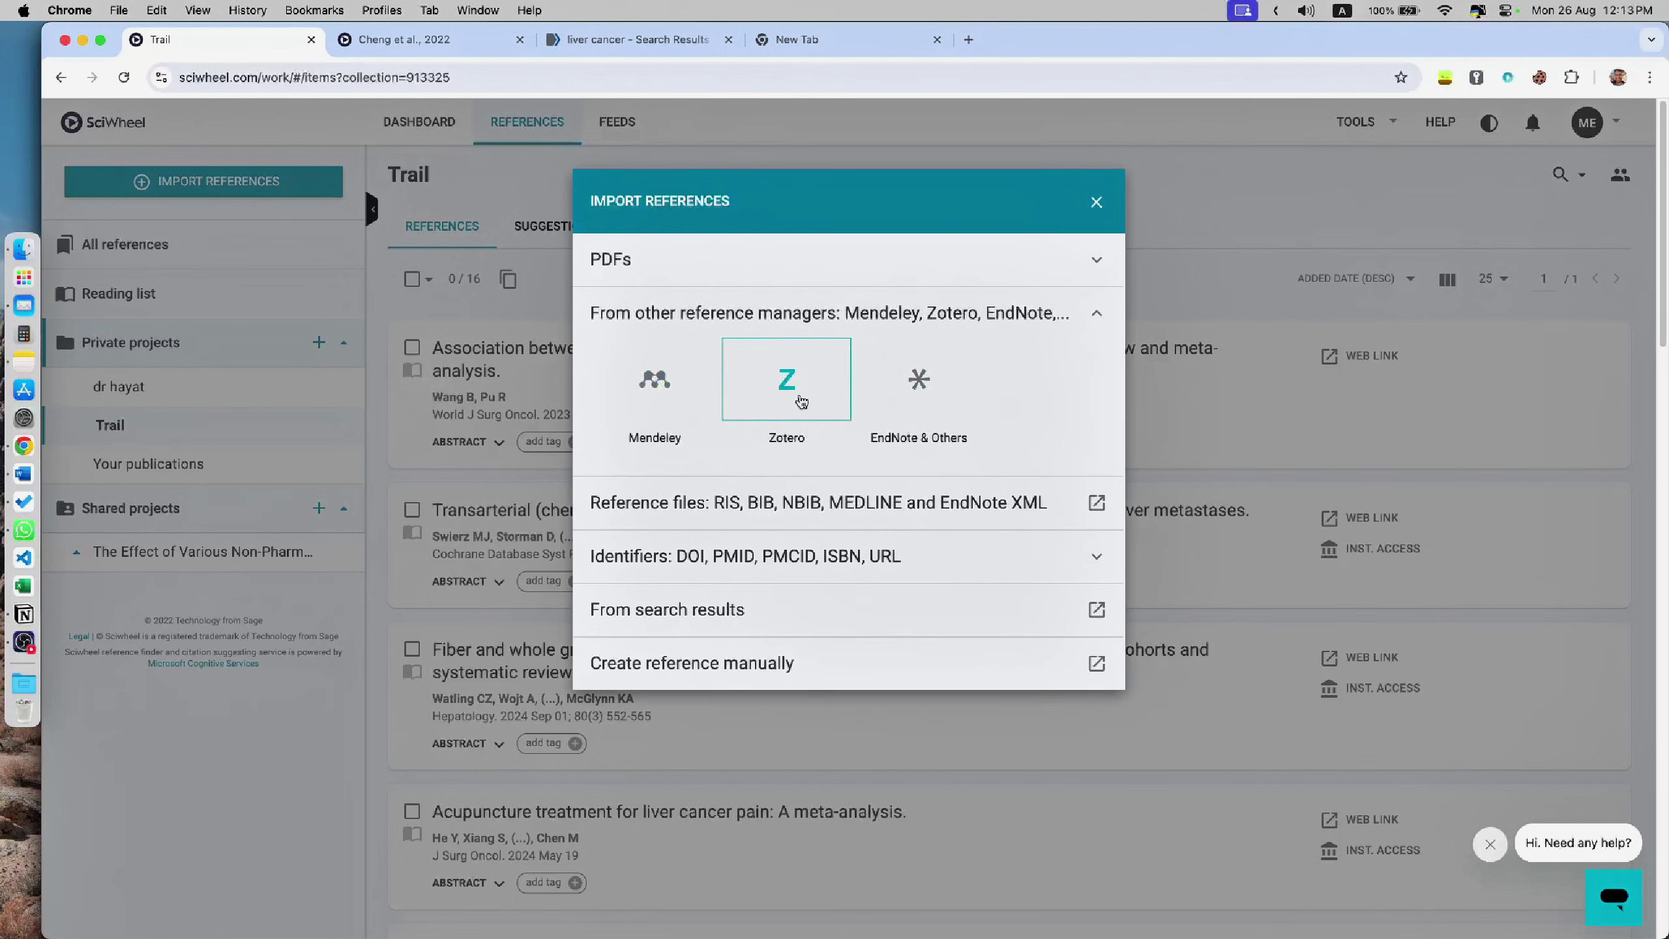
click(1102, 319)
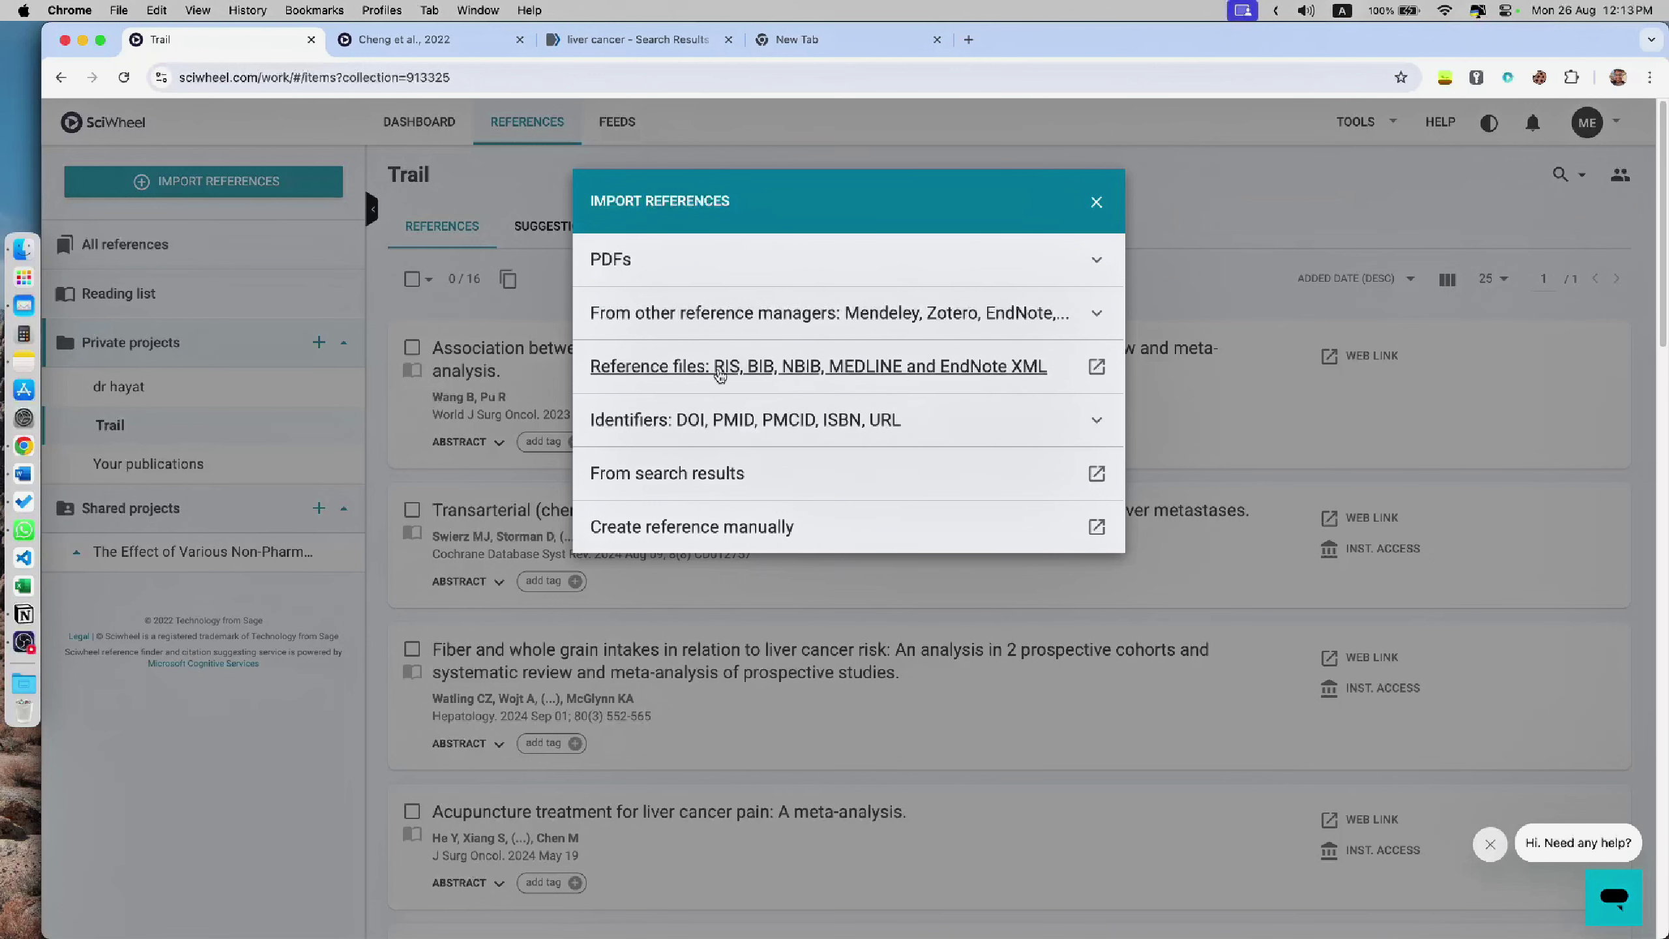
click(1073, 427)
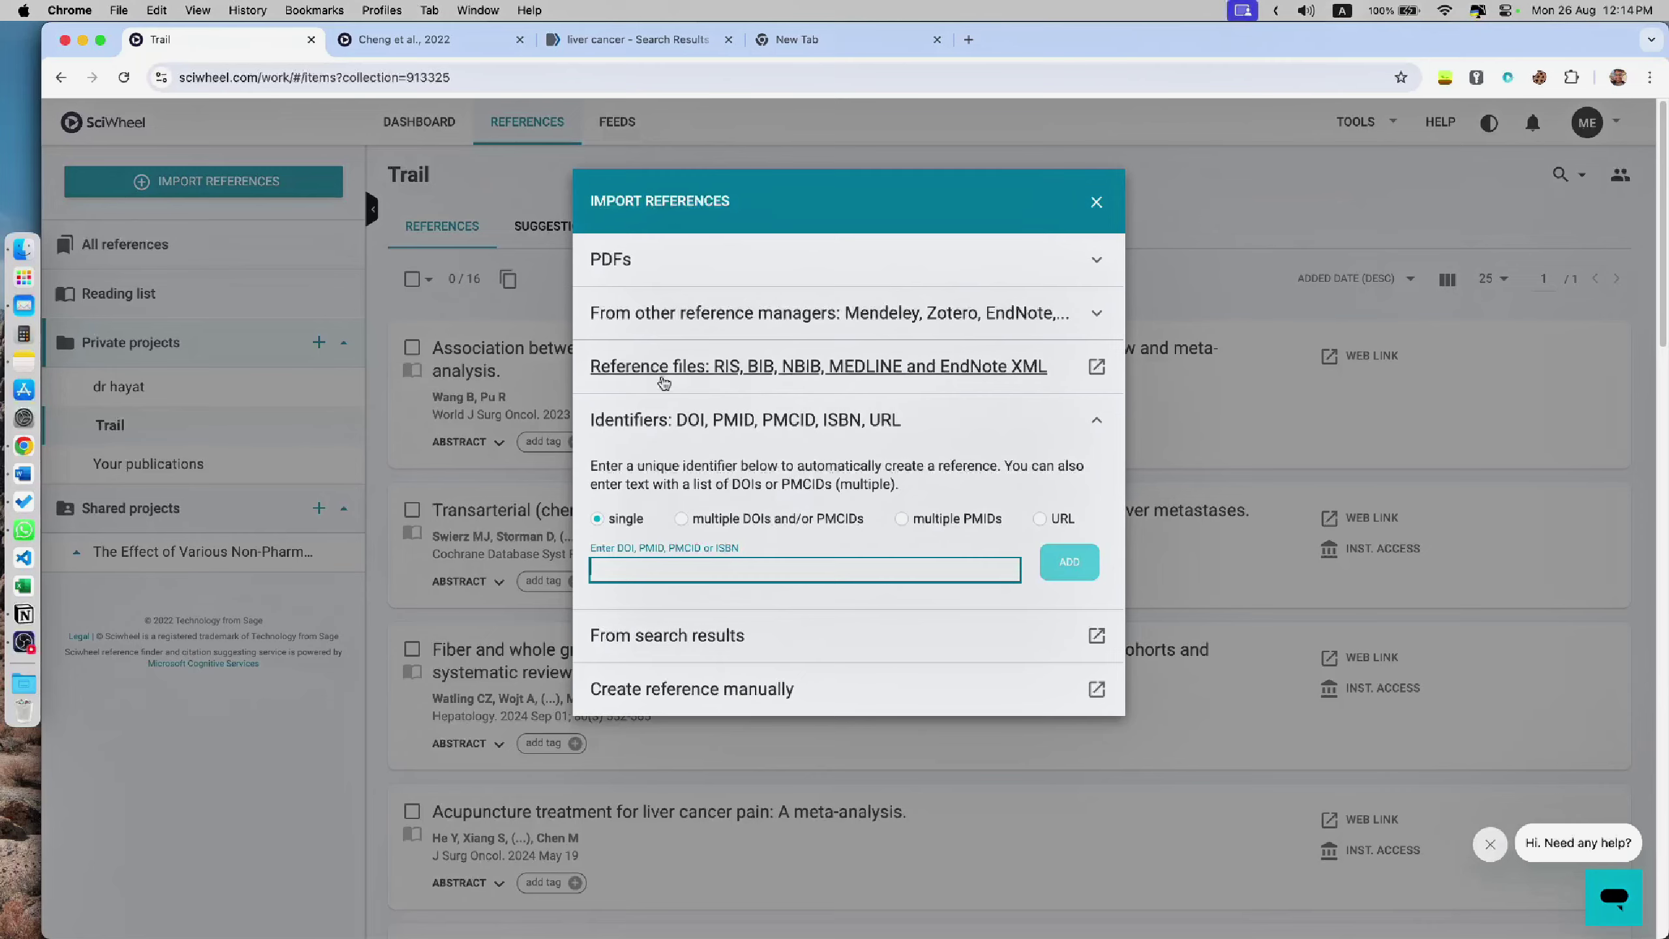
Step: Go to page 2 of the PubMed results and open the article on PFAS exposure and risk of kidney, liver, and testicular cancers
click(634, 41)
click(908, 506)
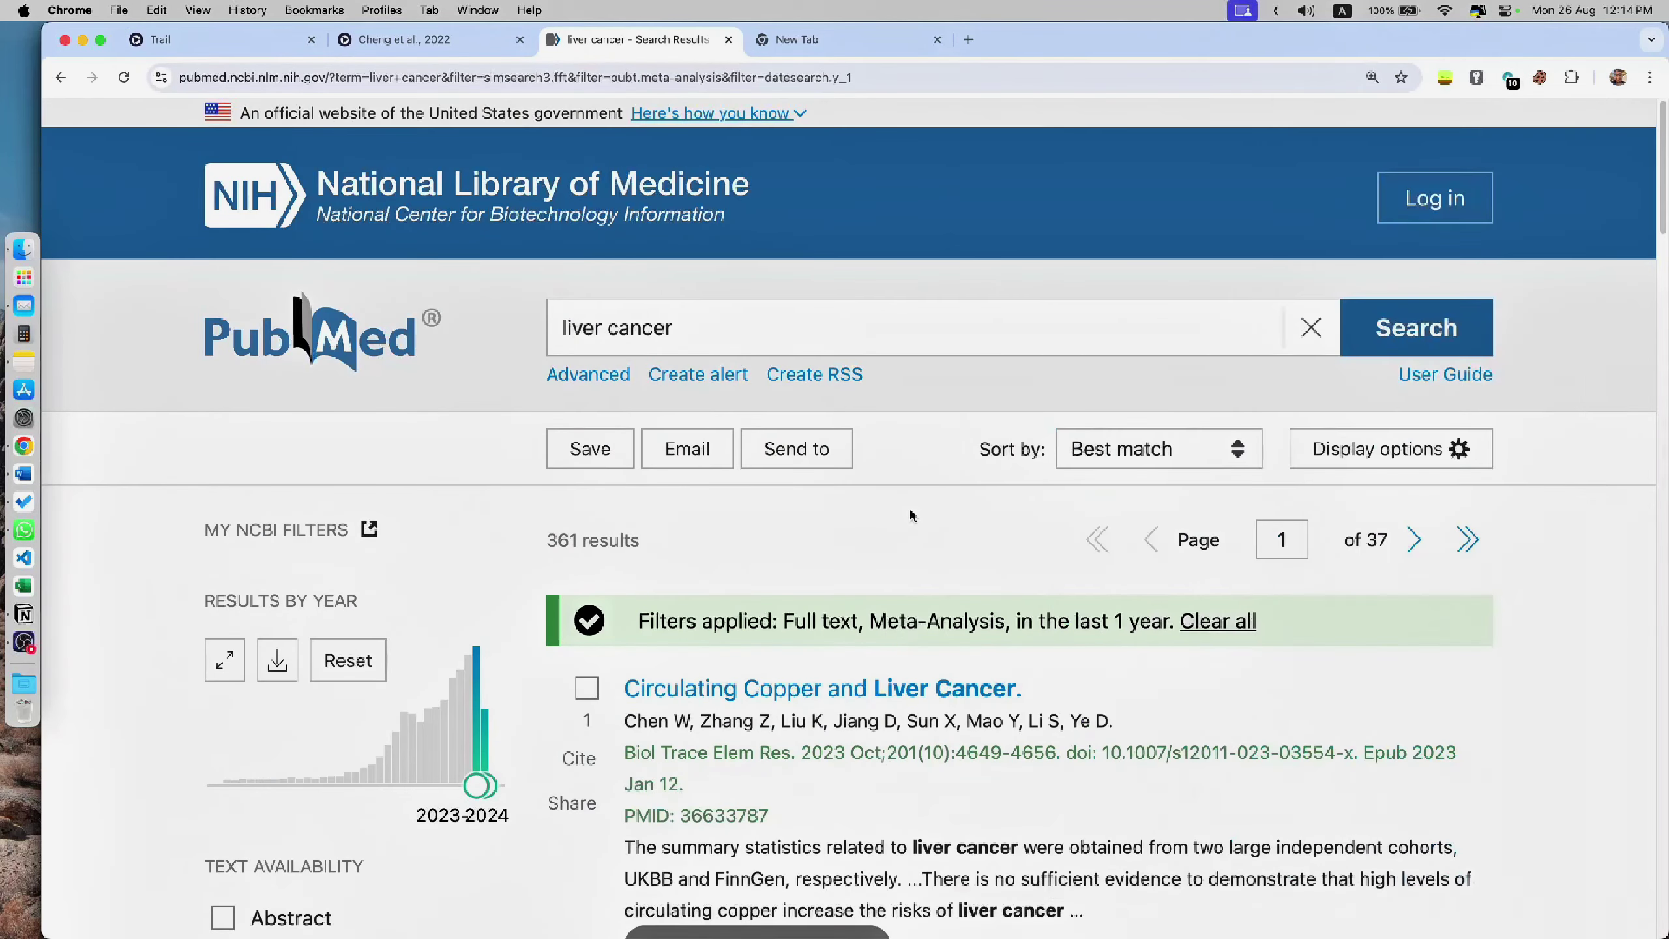
scroll(900, 568, down, 20)
click(1265, 279)
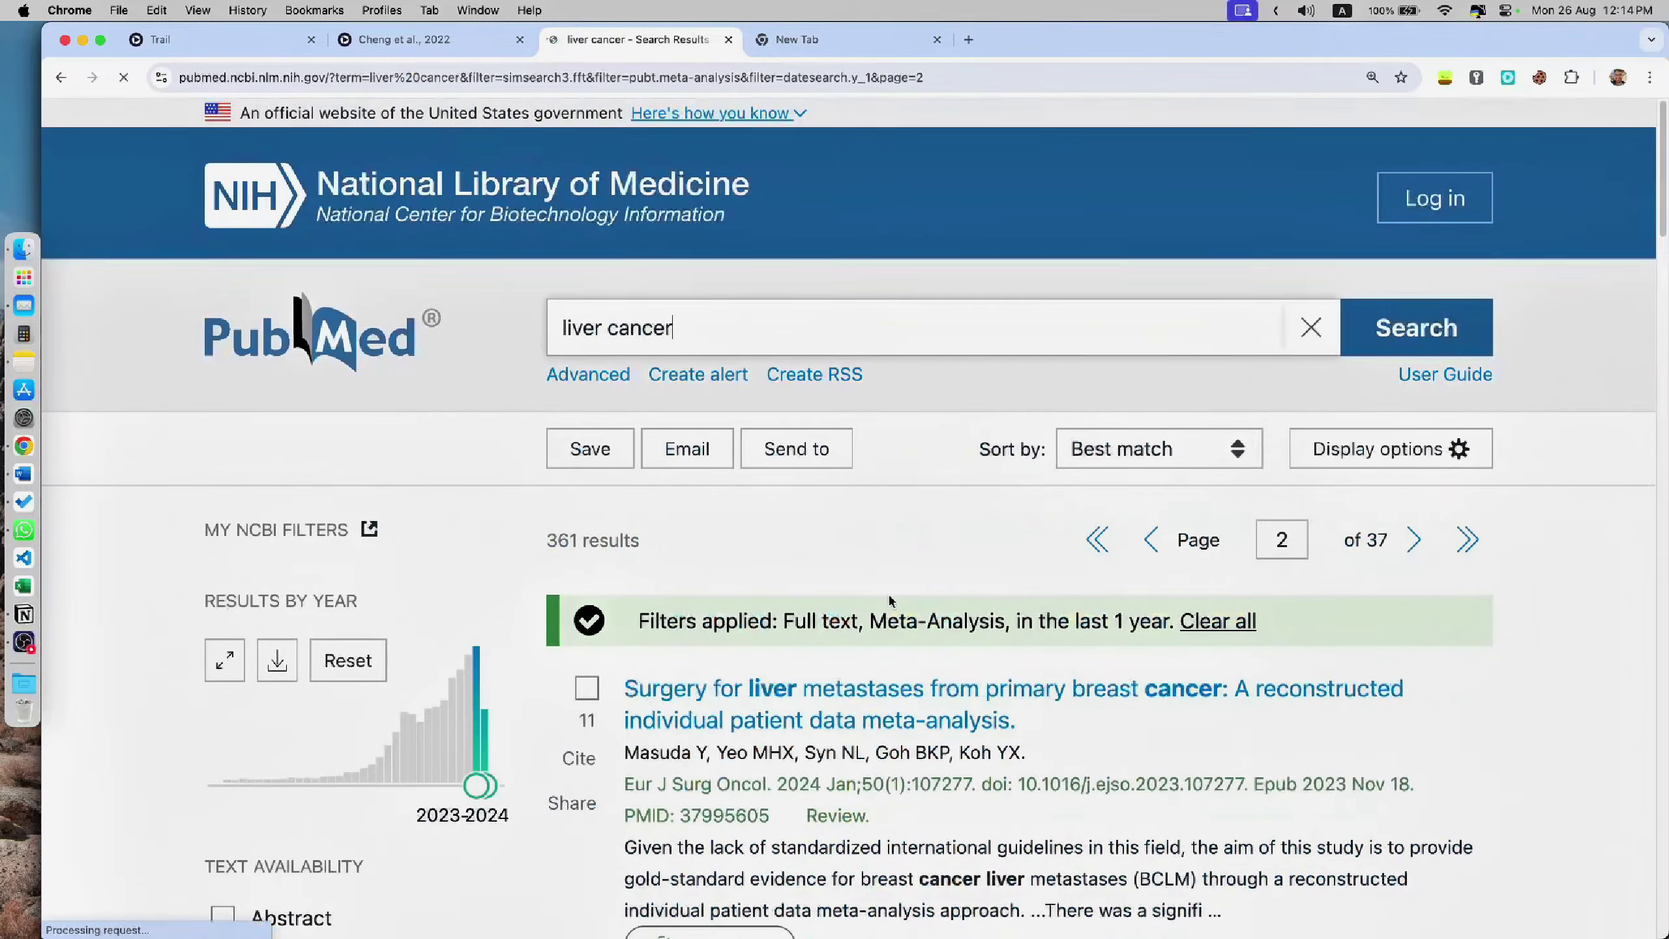
scroll(831, 687, down, 10)
scroll(831, 687, down, 1)
click(854, 424)
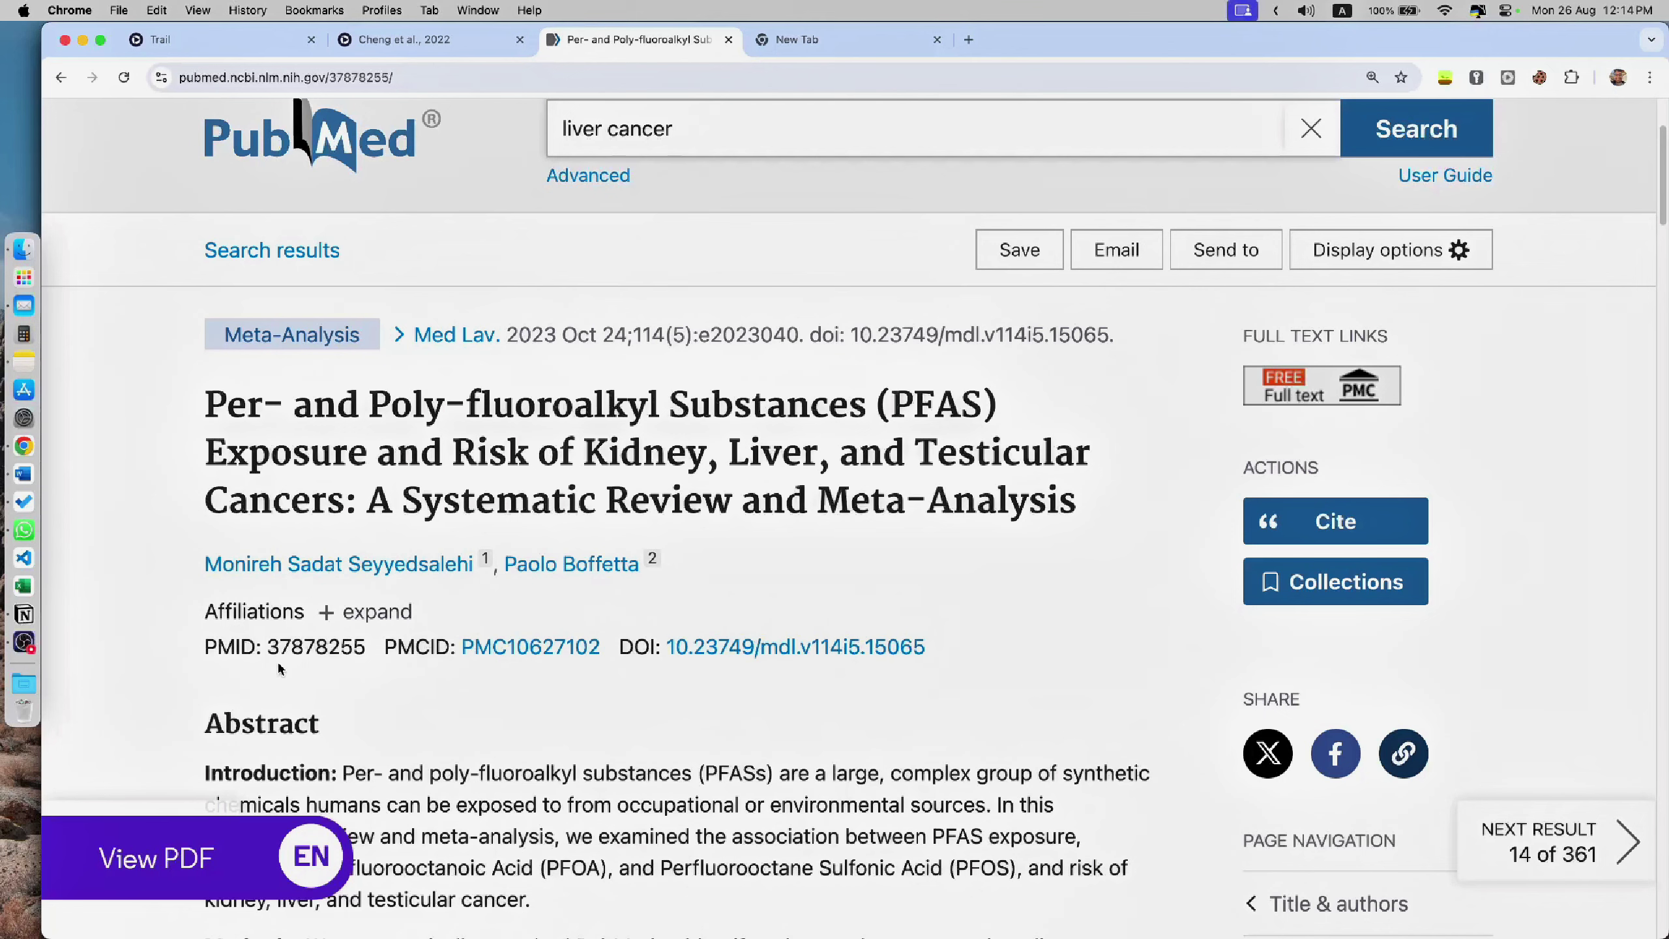
Step: Copy the article's DOI 10.23749/mdl.v114i5.15065 and import it as a single identifier into the Trail project in Sciwheel
drag(925, 648, 666, 647)
key(super+c)
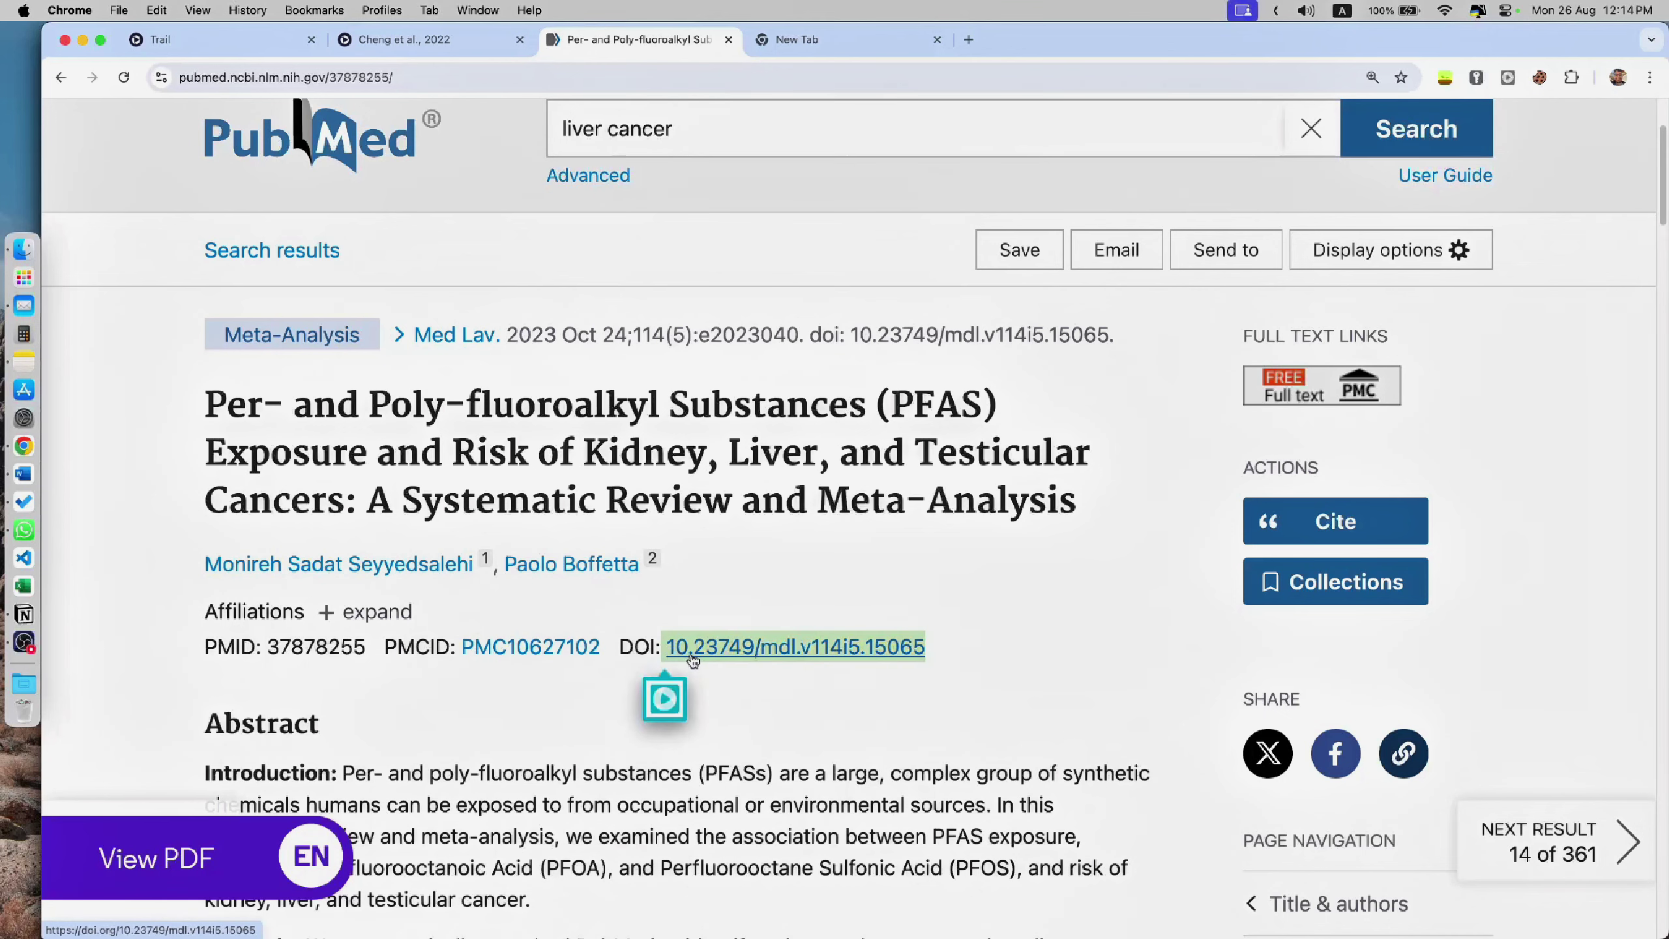
click(171, 39)
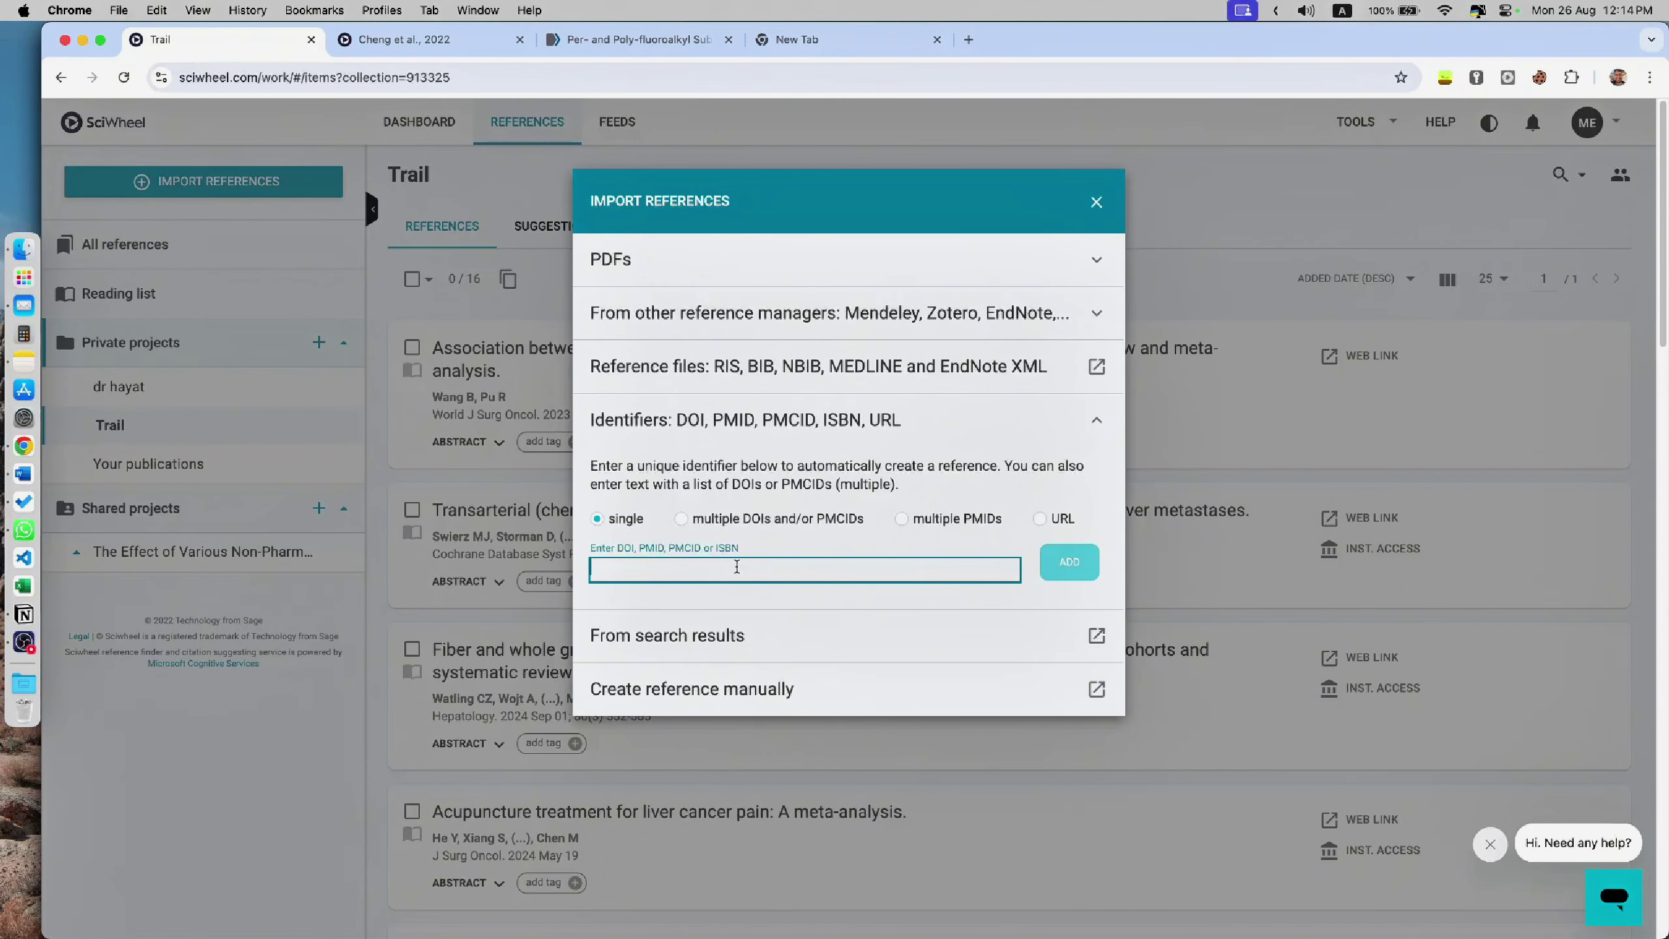
key(super+v)
click(1071, 572)
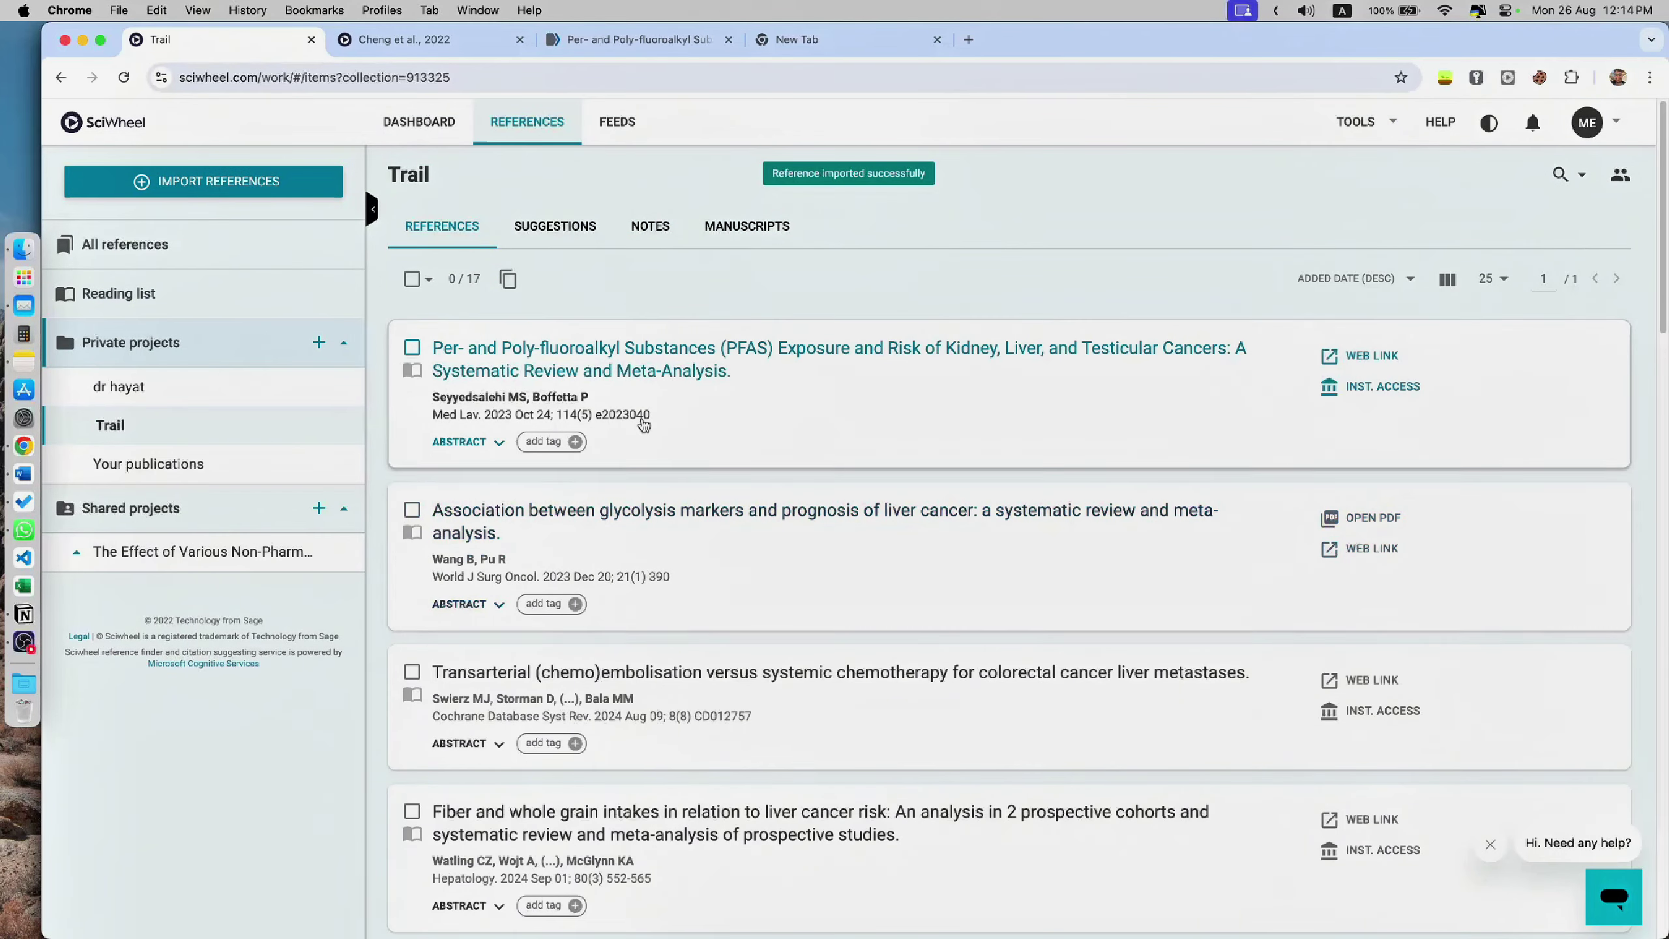
click(617, 48)
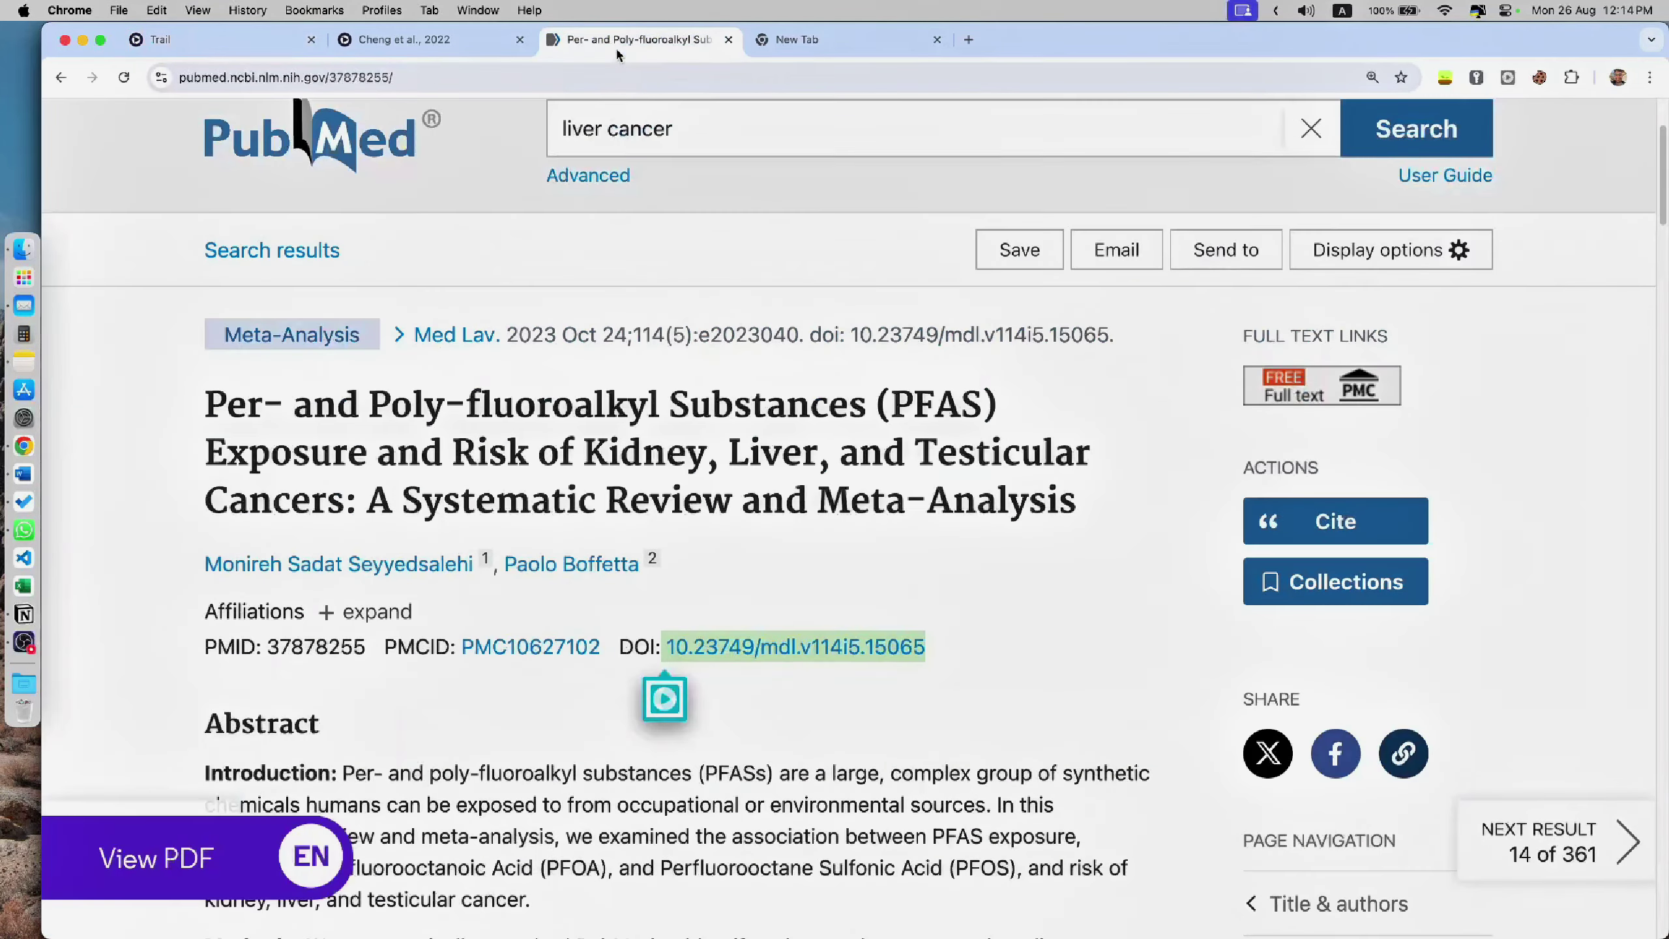
click(197, 40)
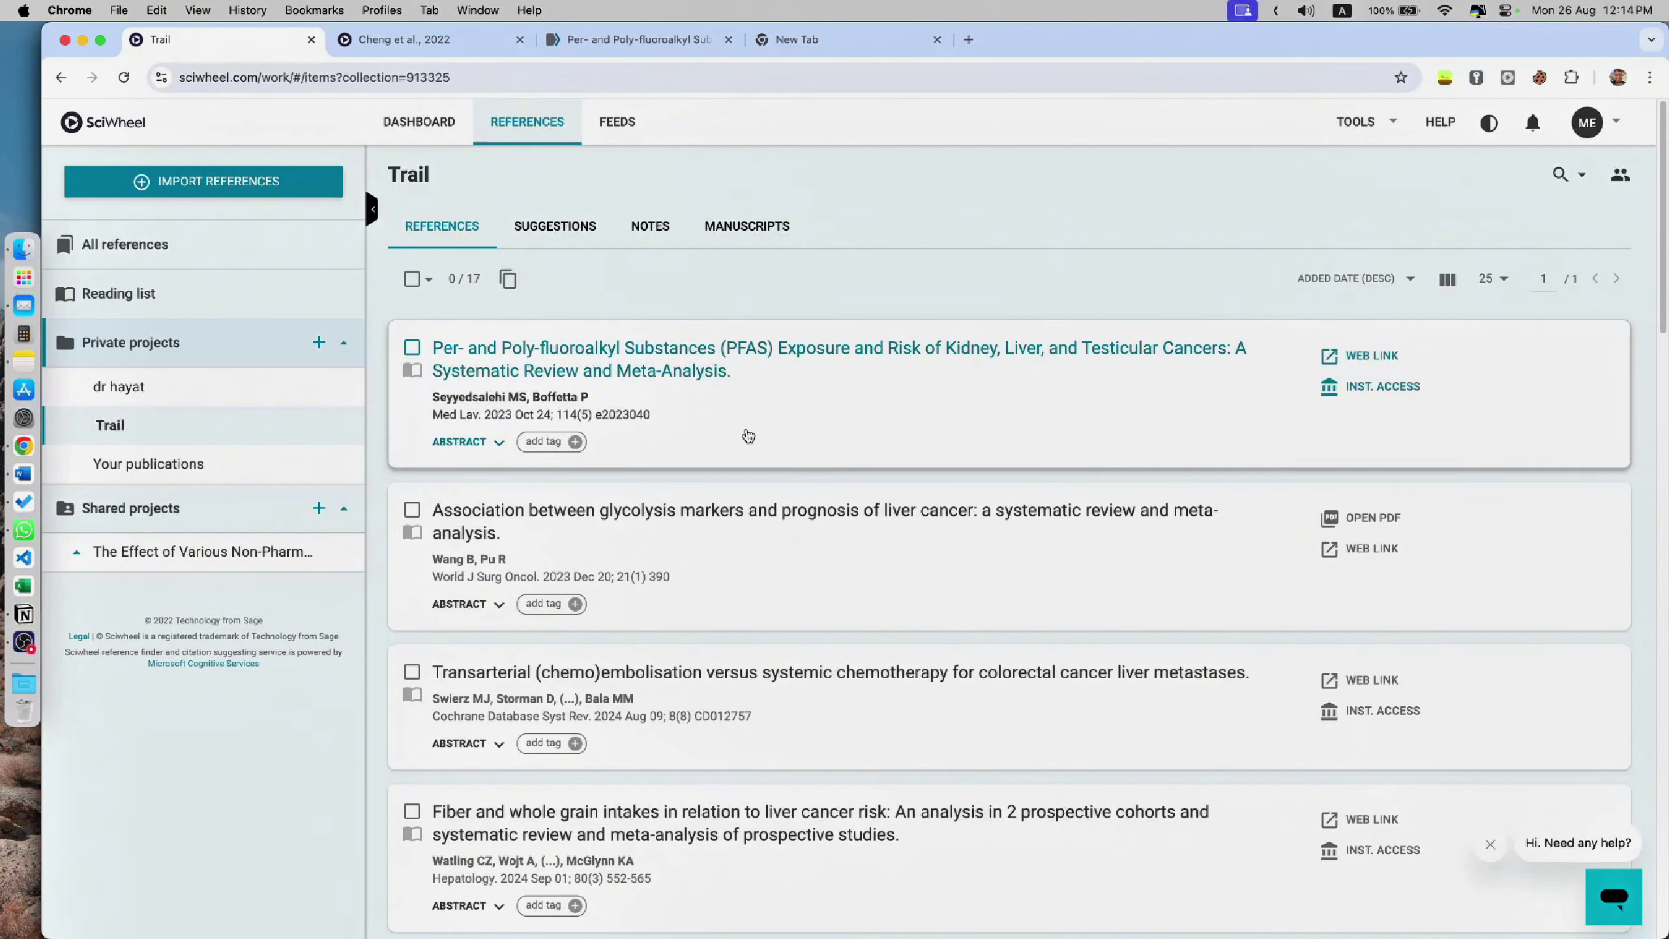
Step: View the form for creating a journal article reference manually, try its title field, and cancel without adding a reference
click(236, 187)
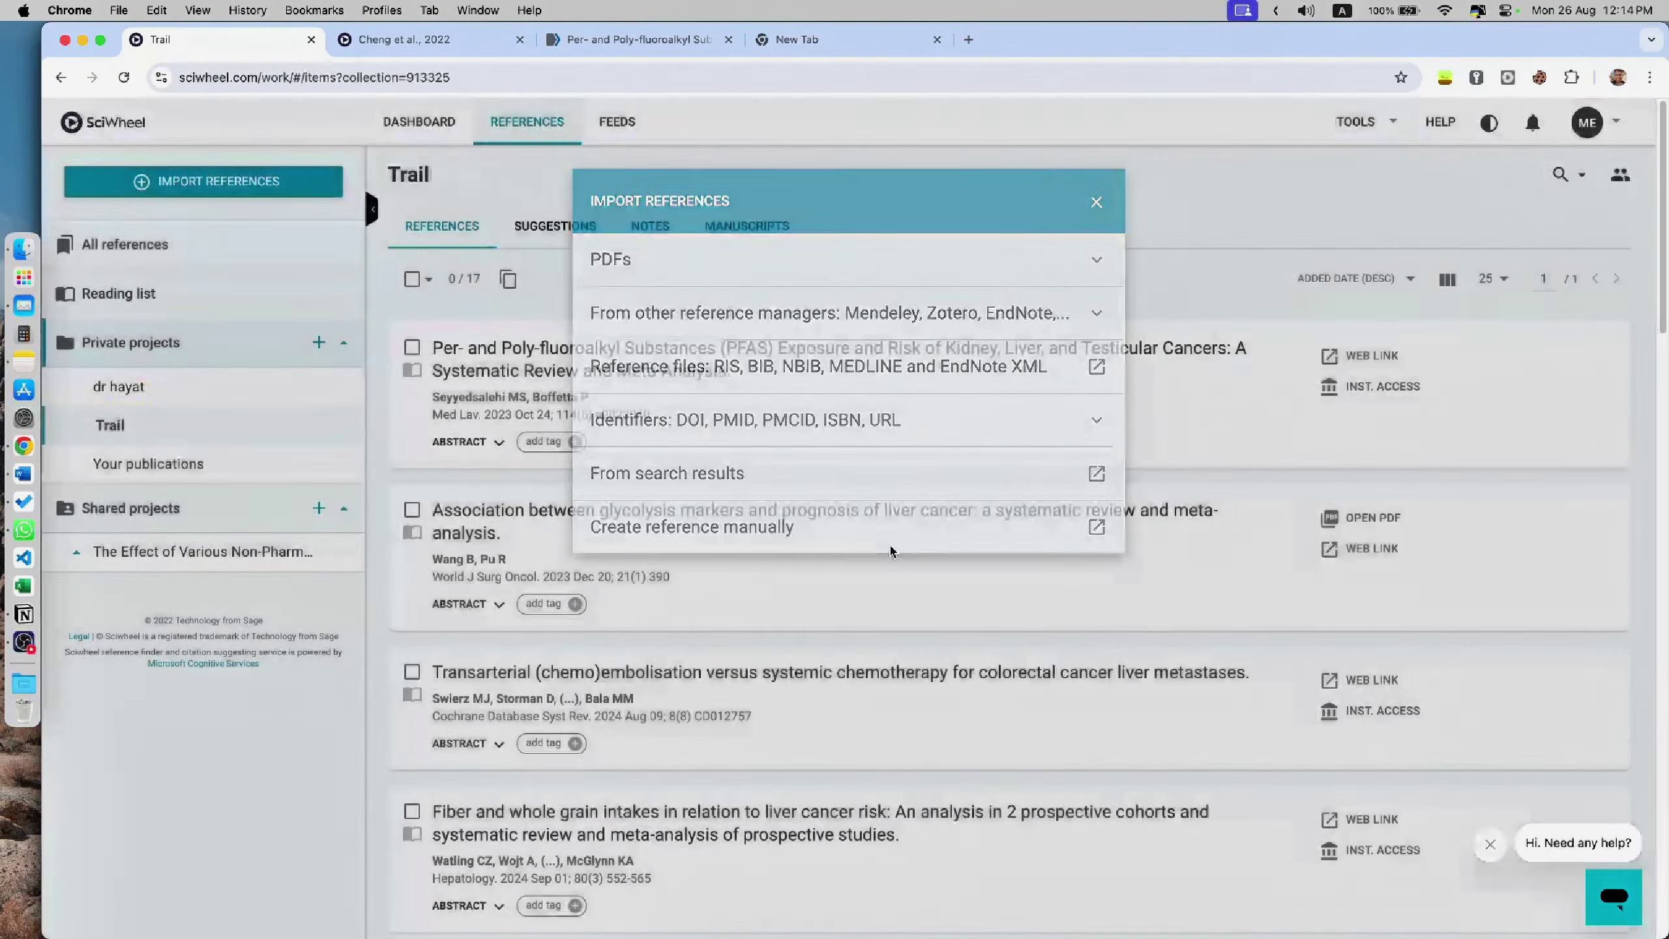
click(892, 549)
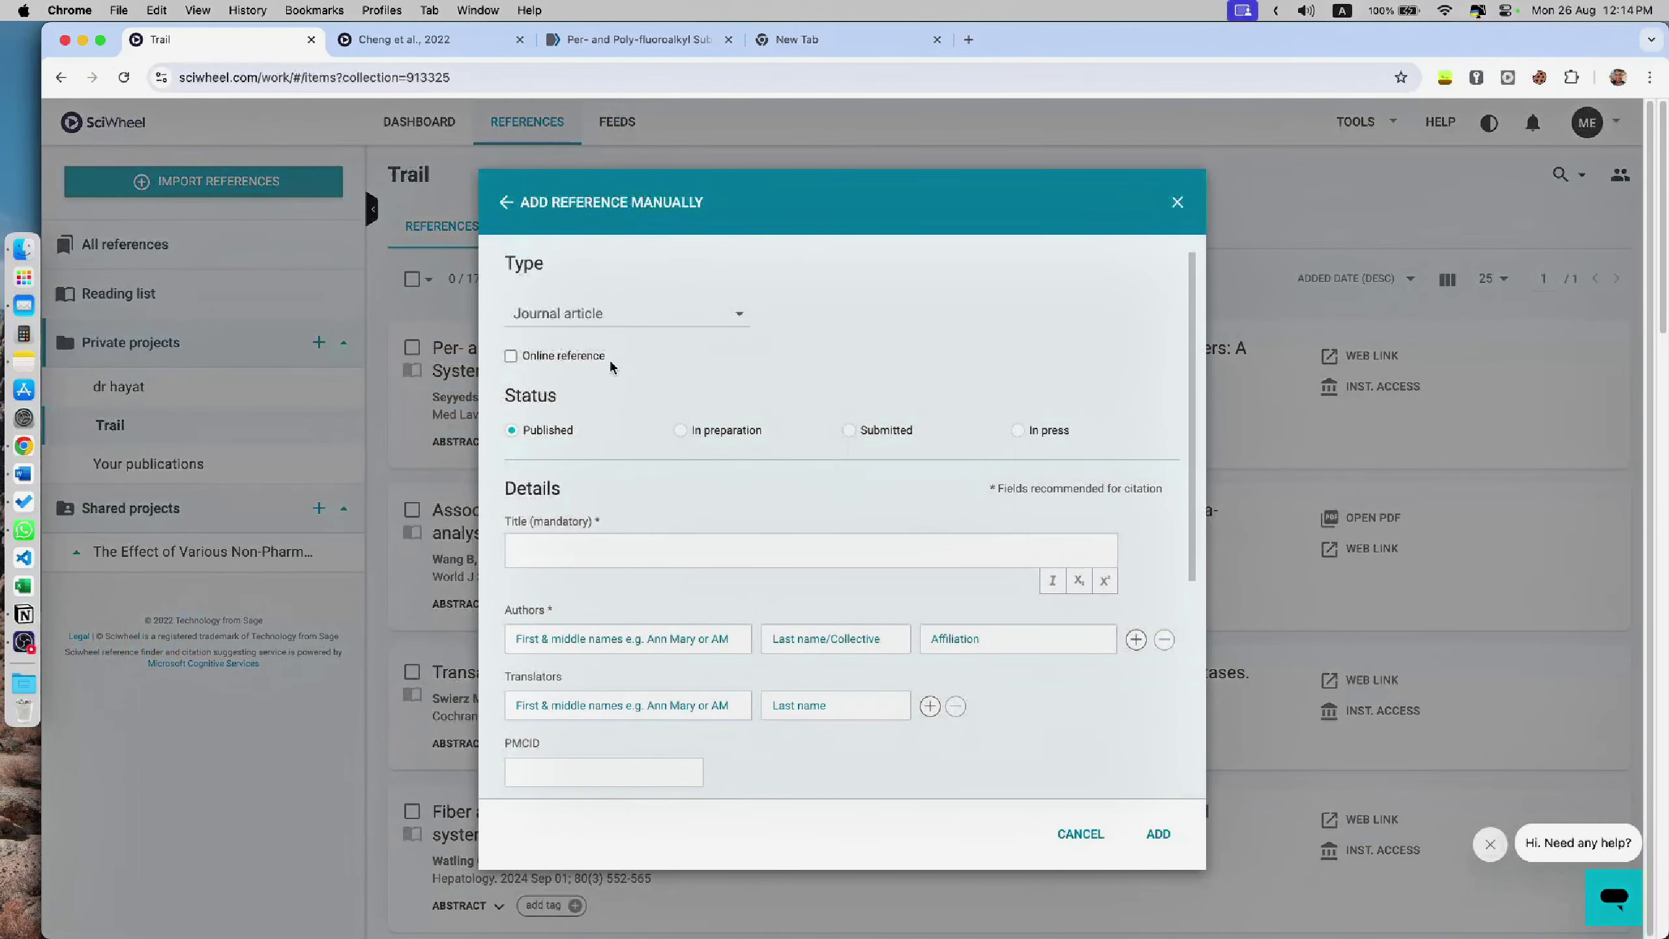
click(599, 560)
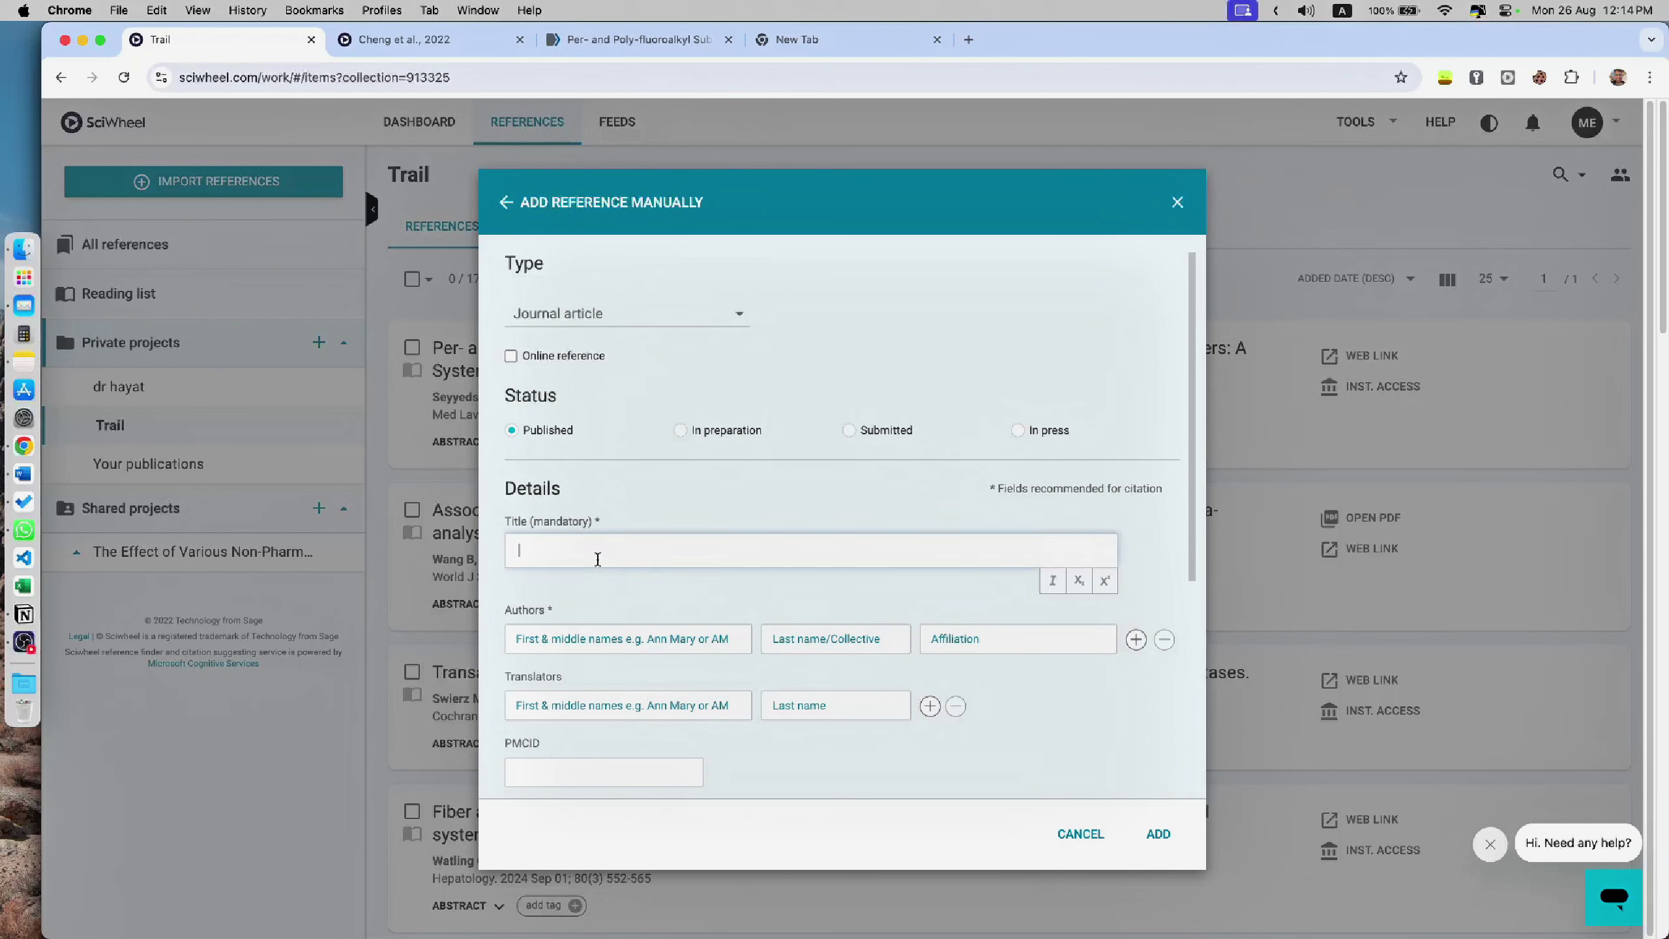
text(as)
key(BackSpace)
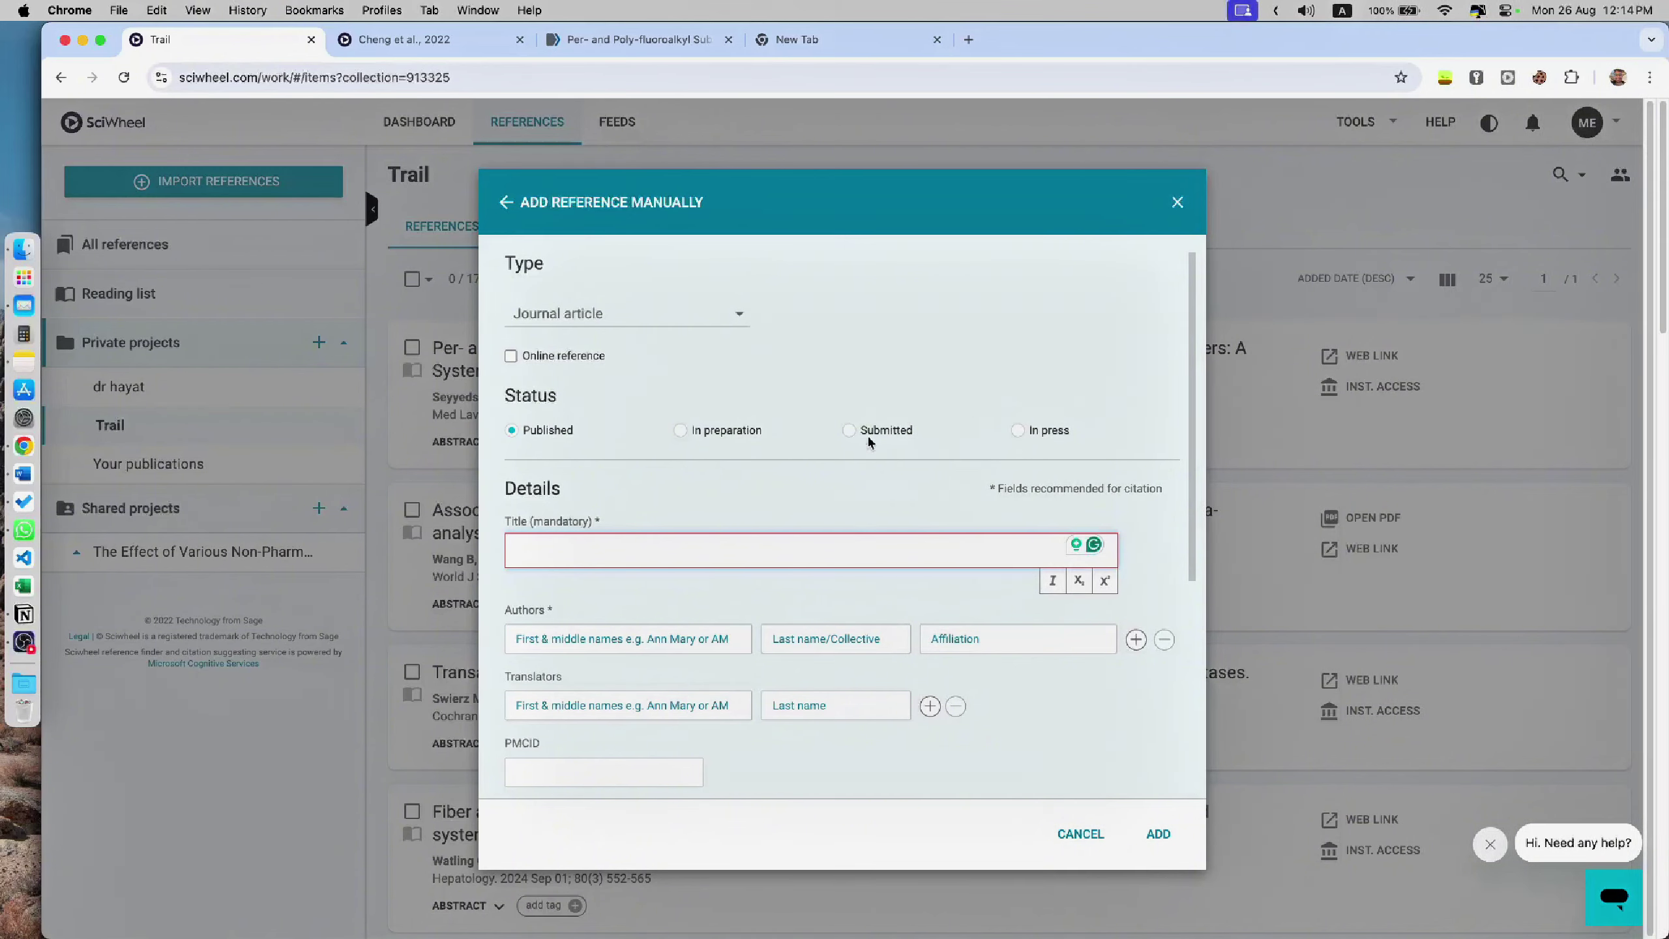
click(1083, 834)
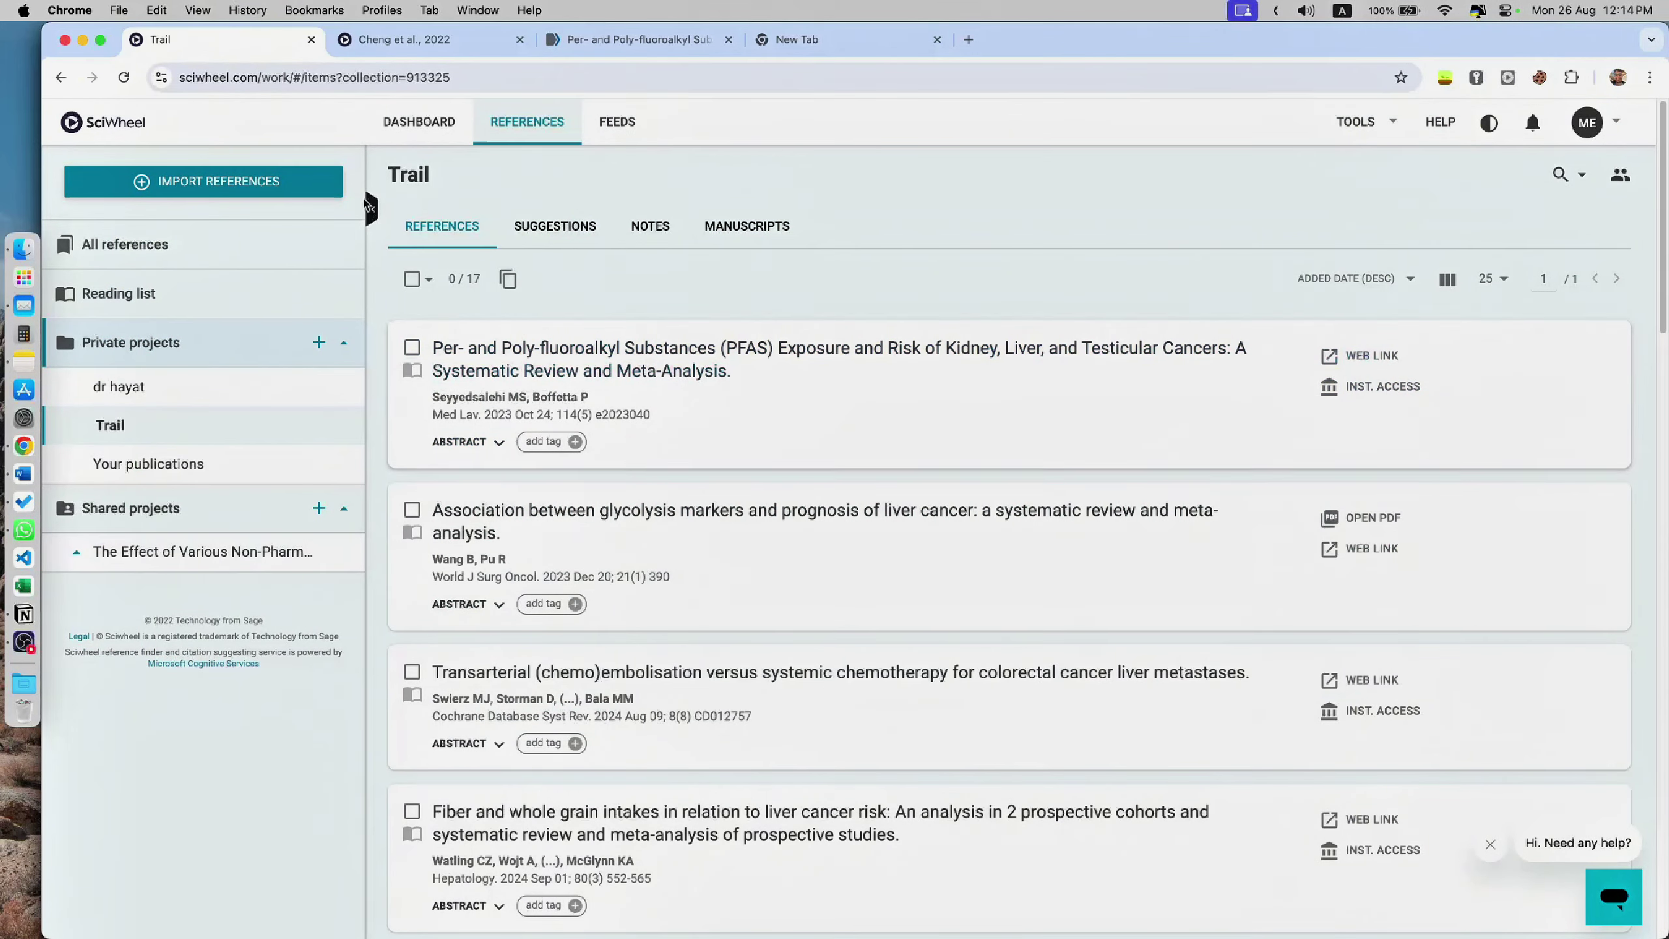
Step: View the import option that finds references through search results, and close it without searching
click(250, 181)
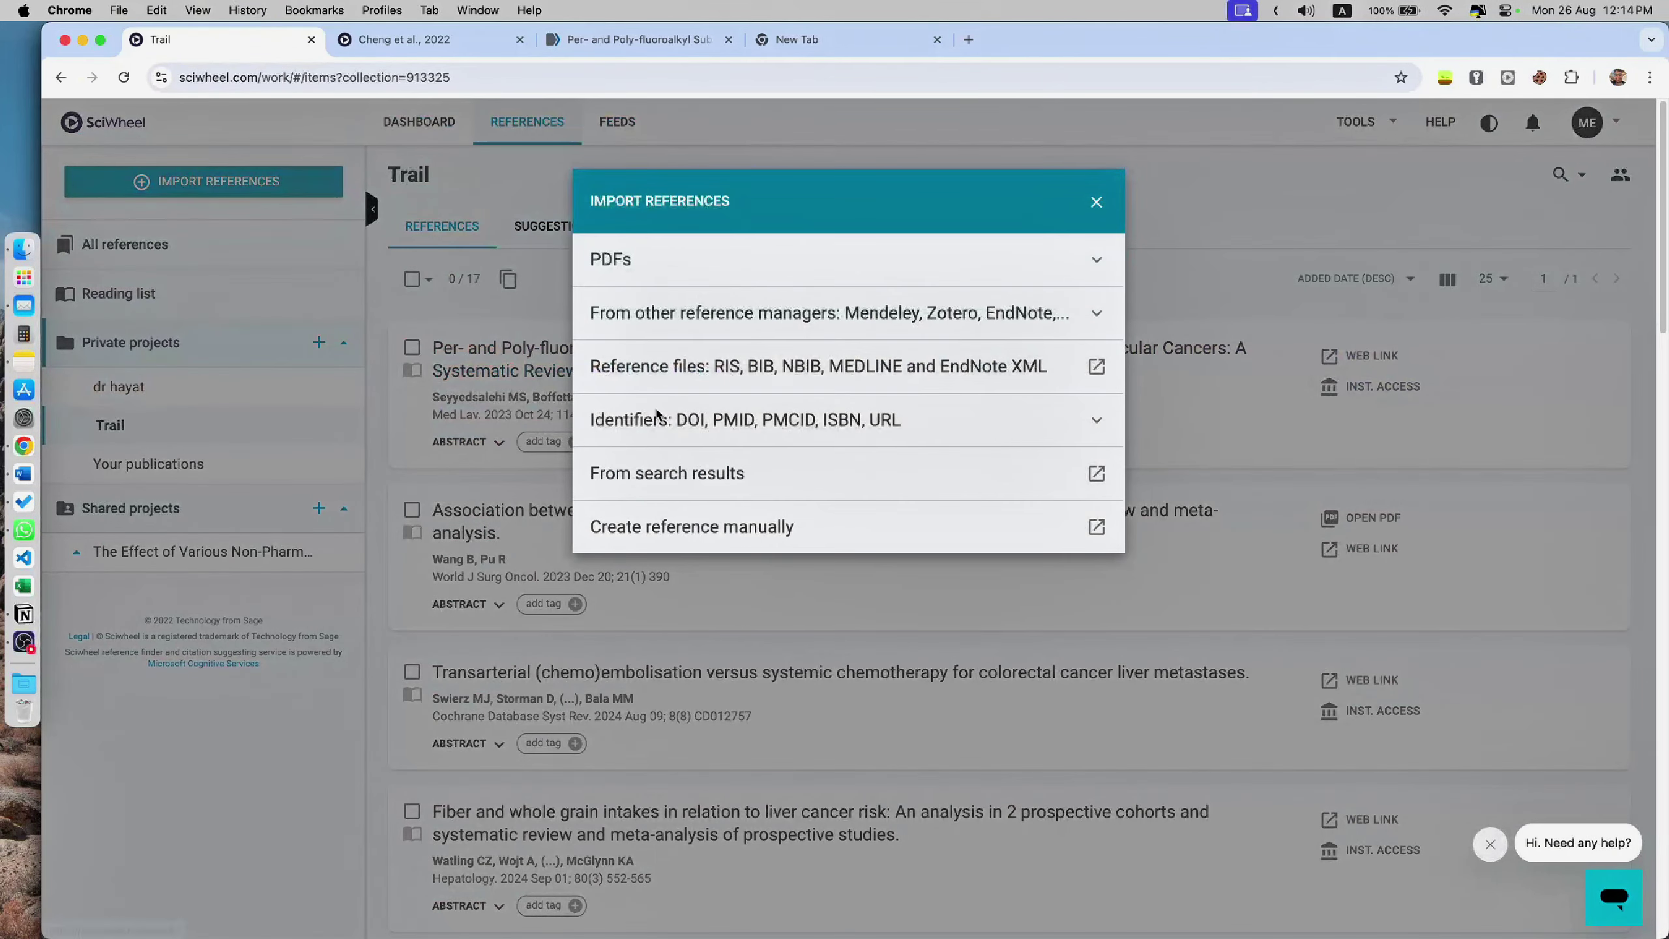
click(976, 477)
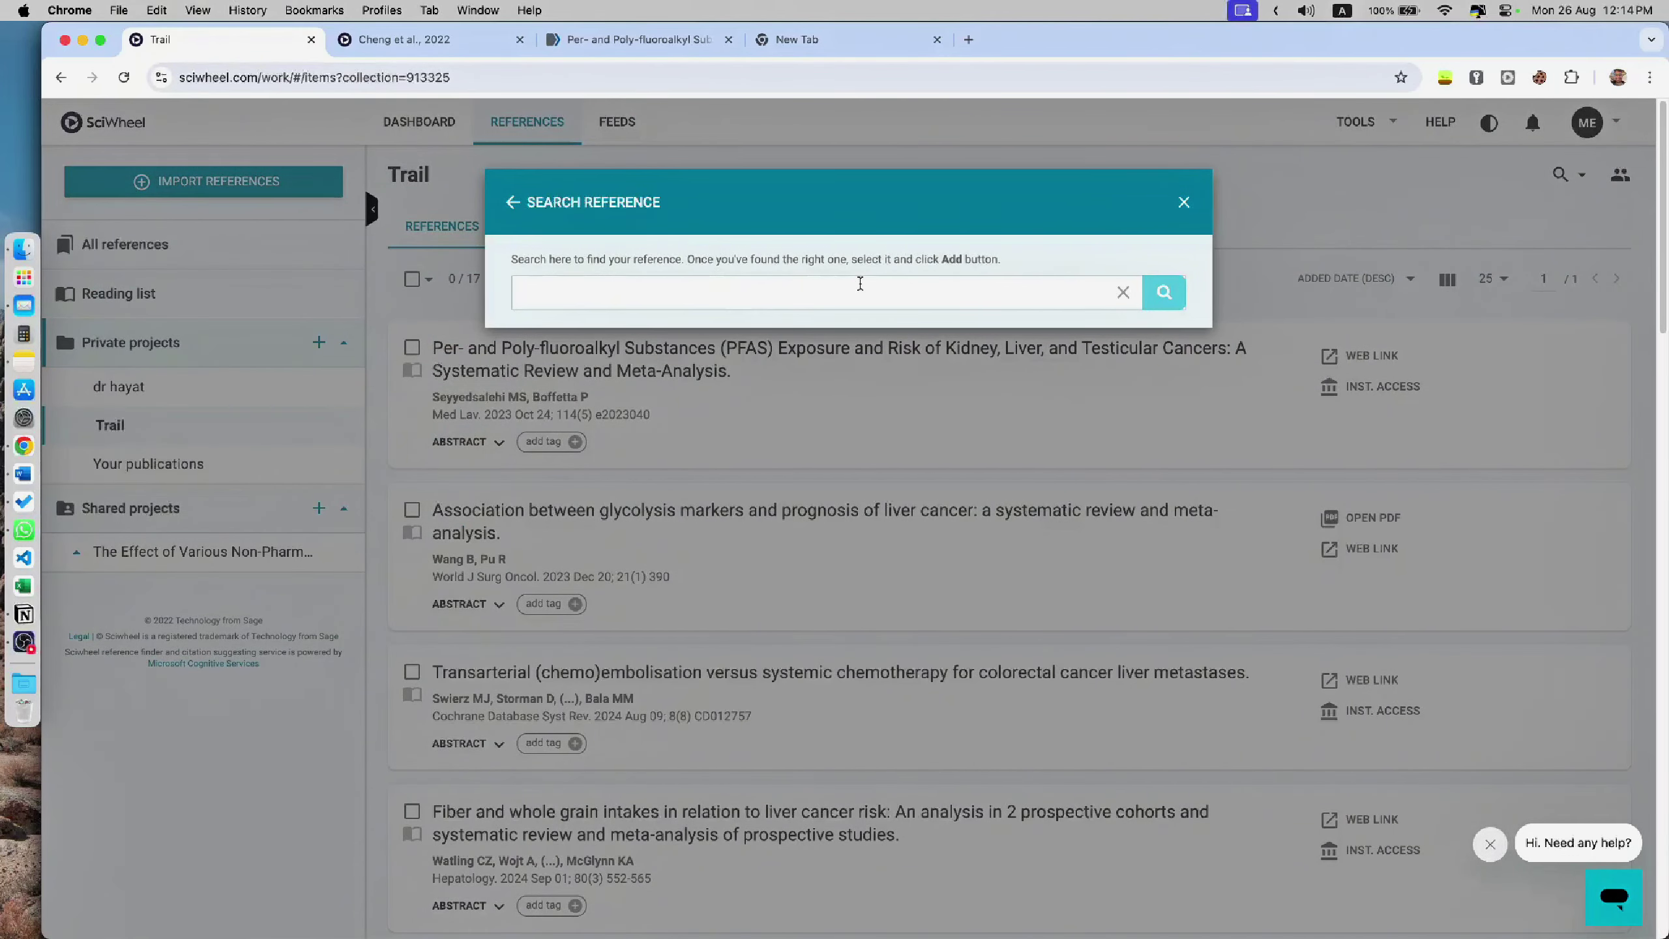
click(1183, 204)
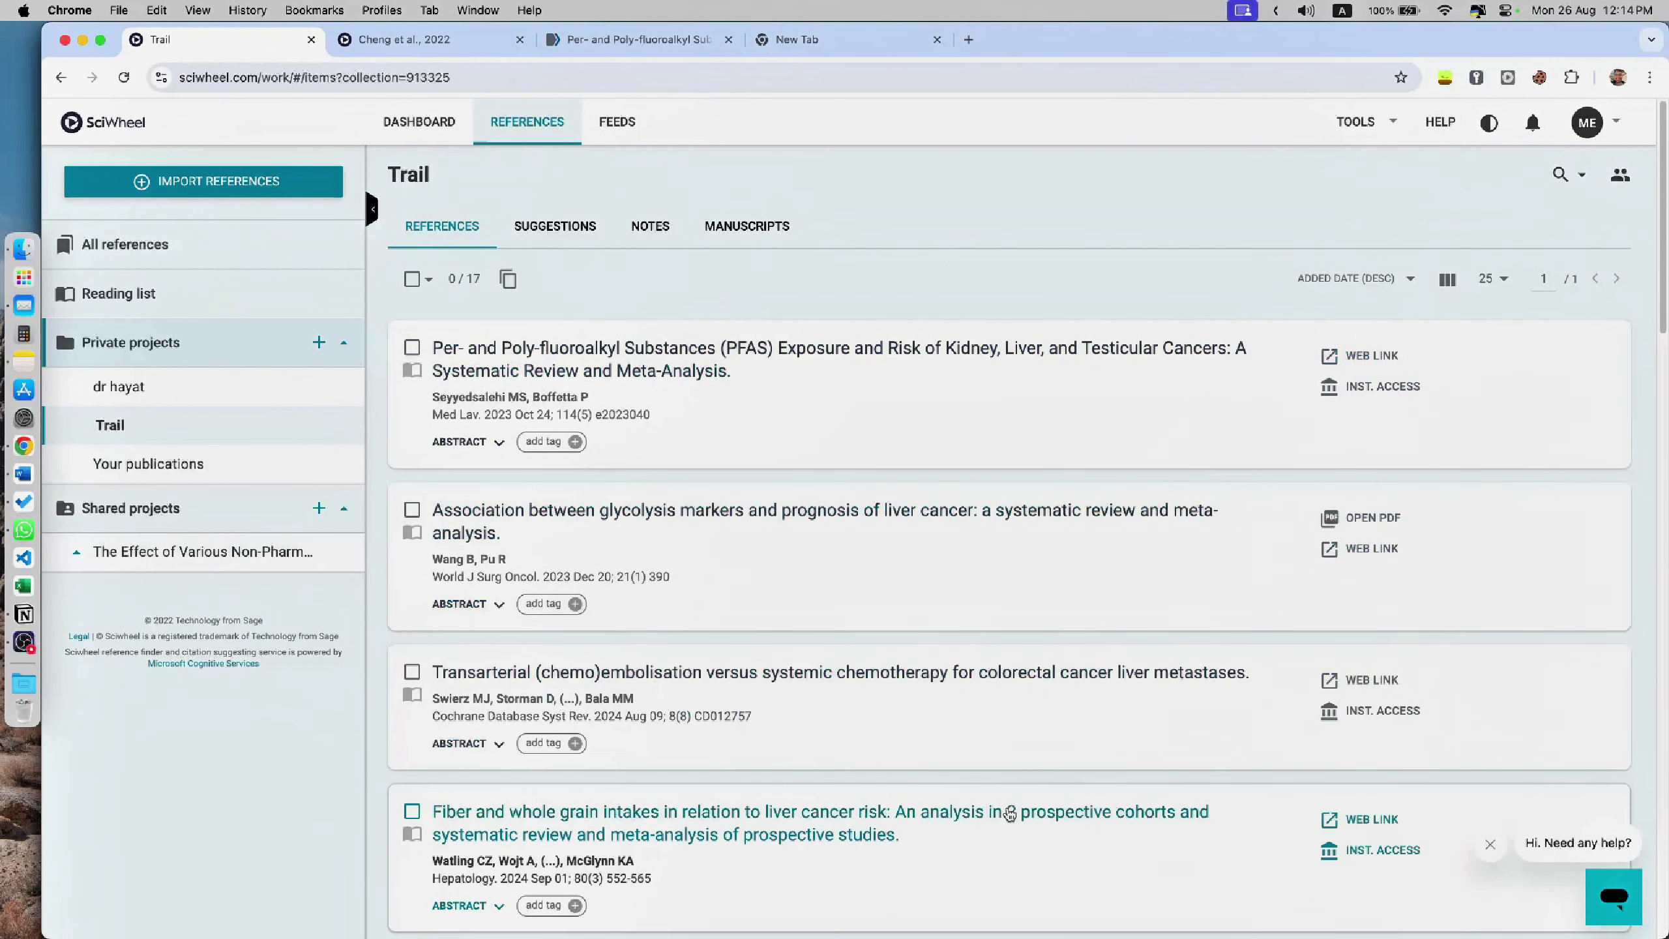
Step: Open the Sciwheel Word add-in guide, and switch to Microsoft Word with a new blank document
click(1360, 125)
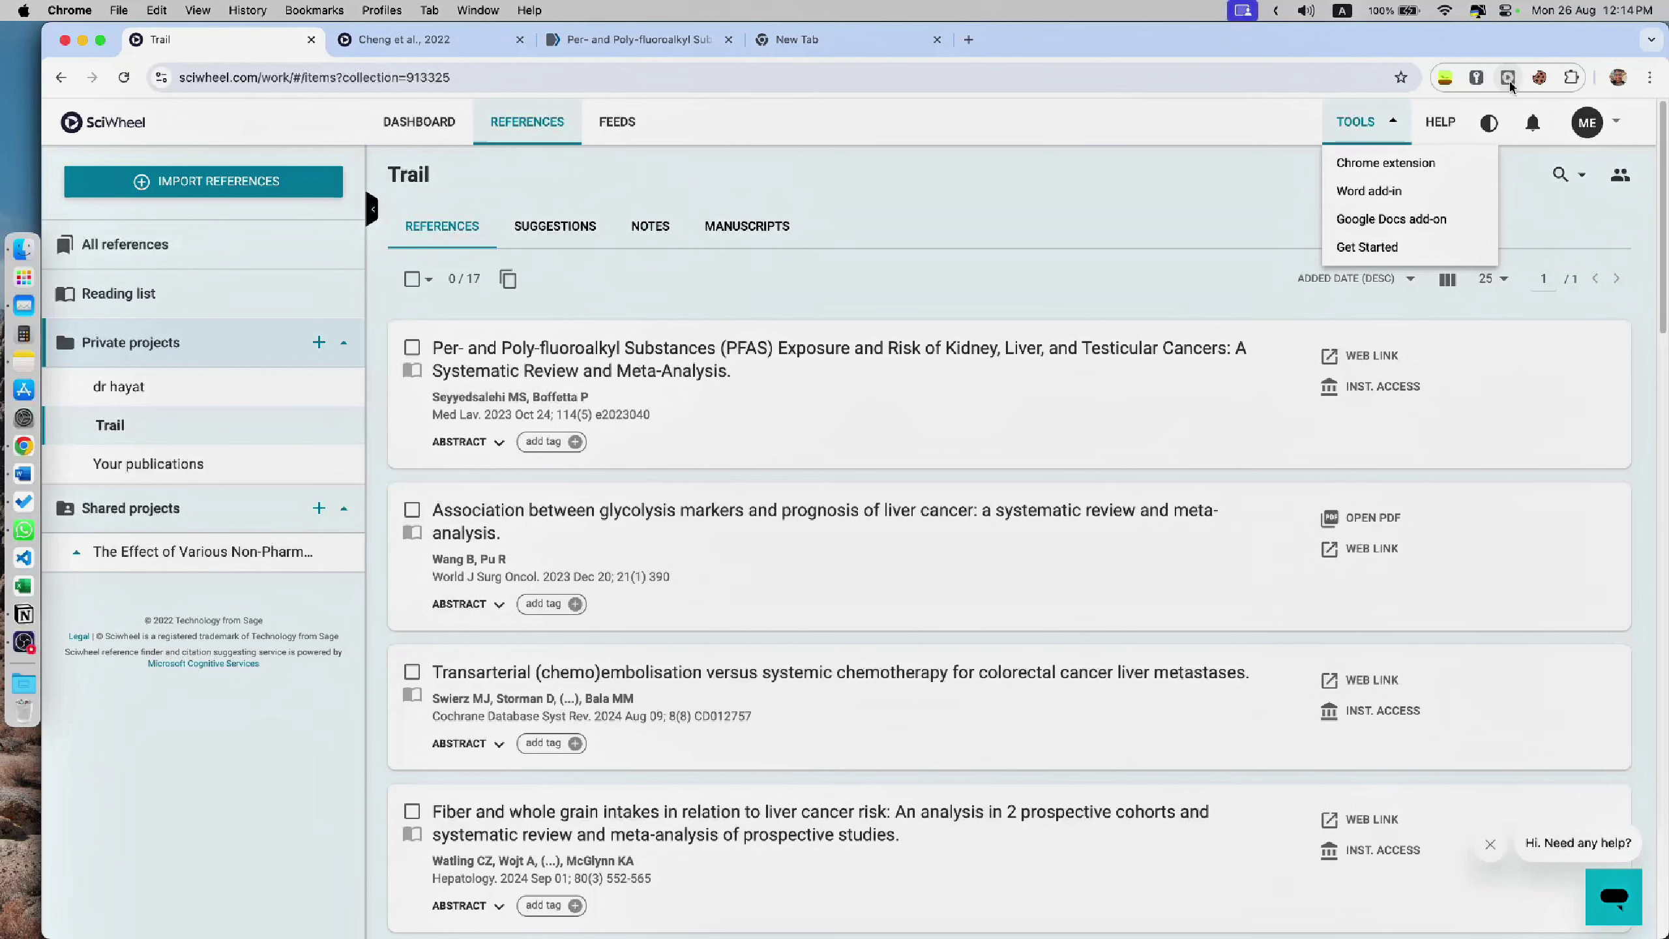
click(1377, 192)
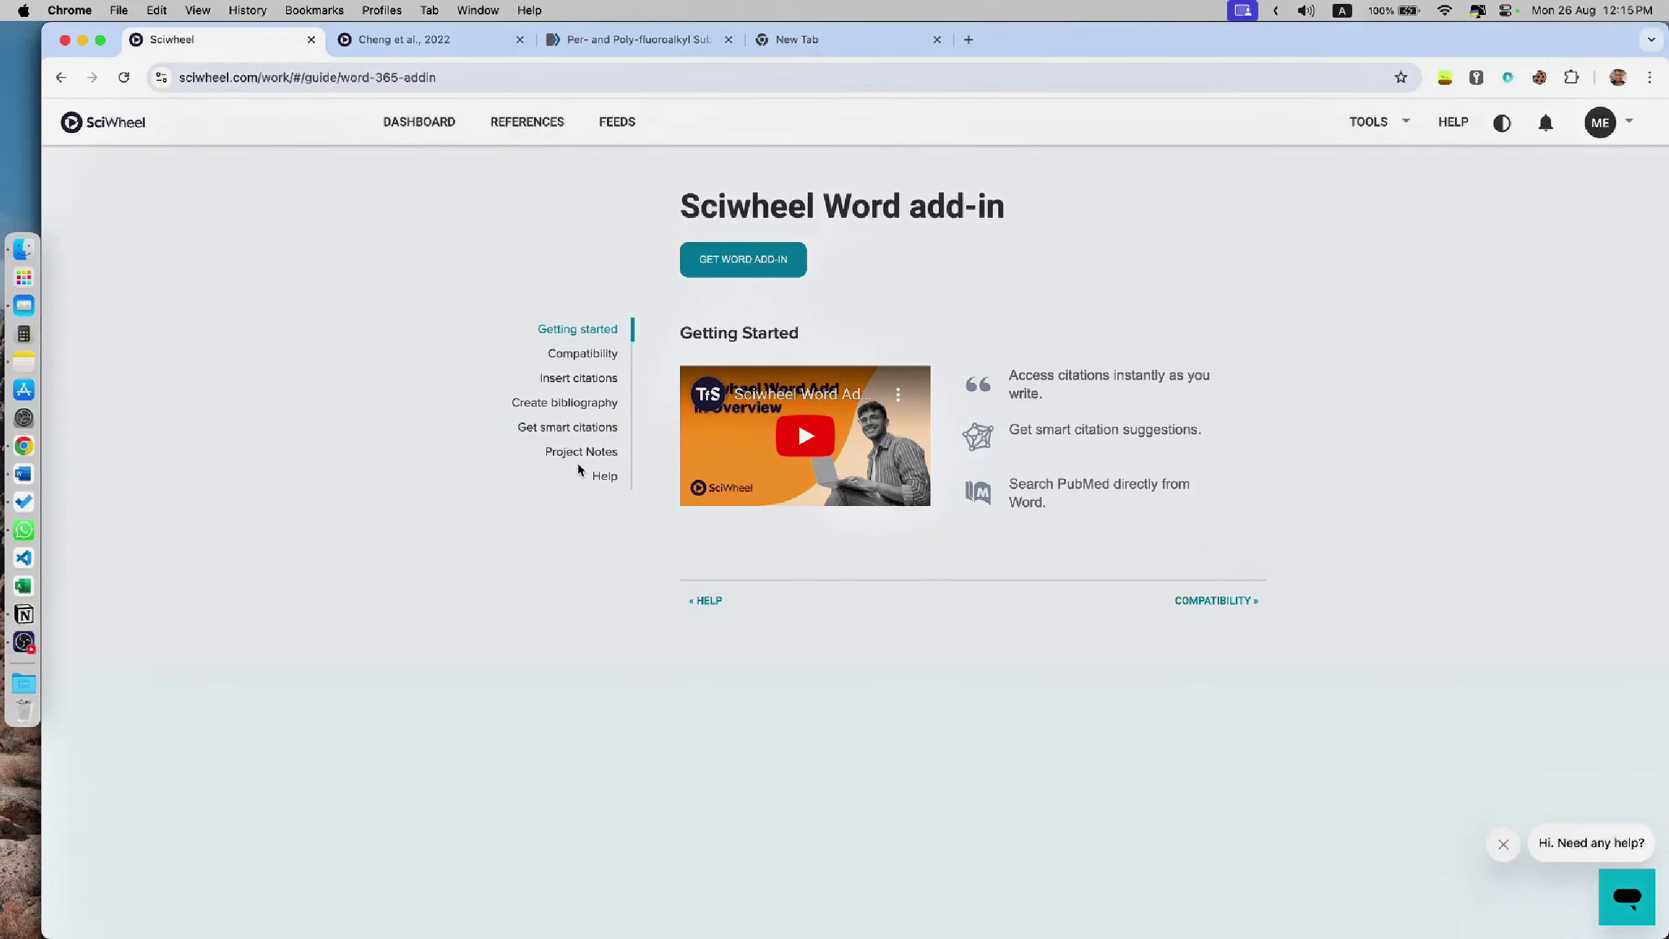
click(23, 474)
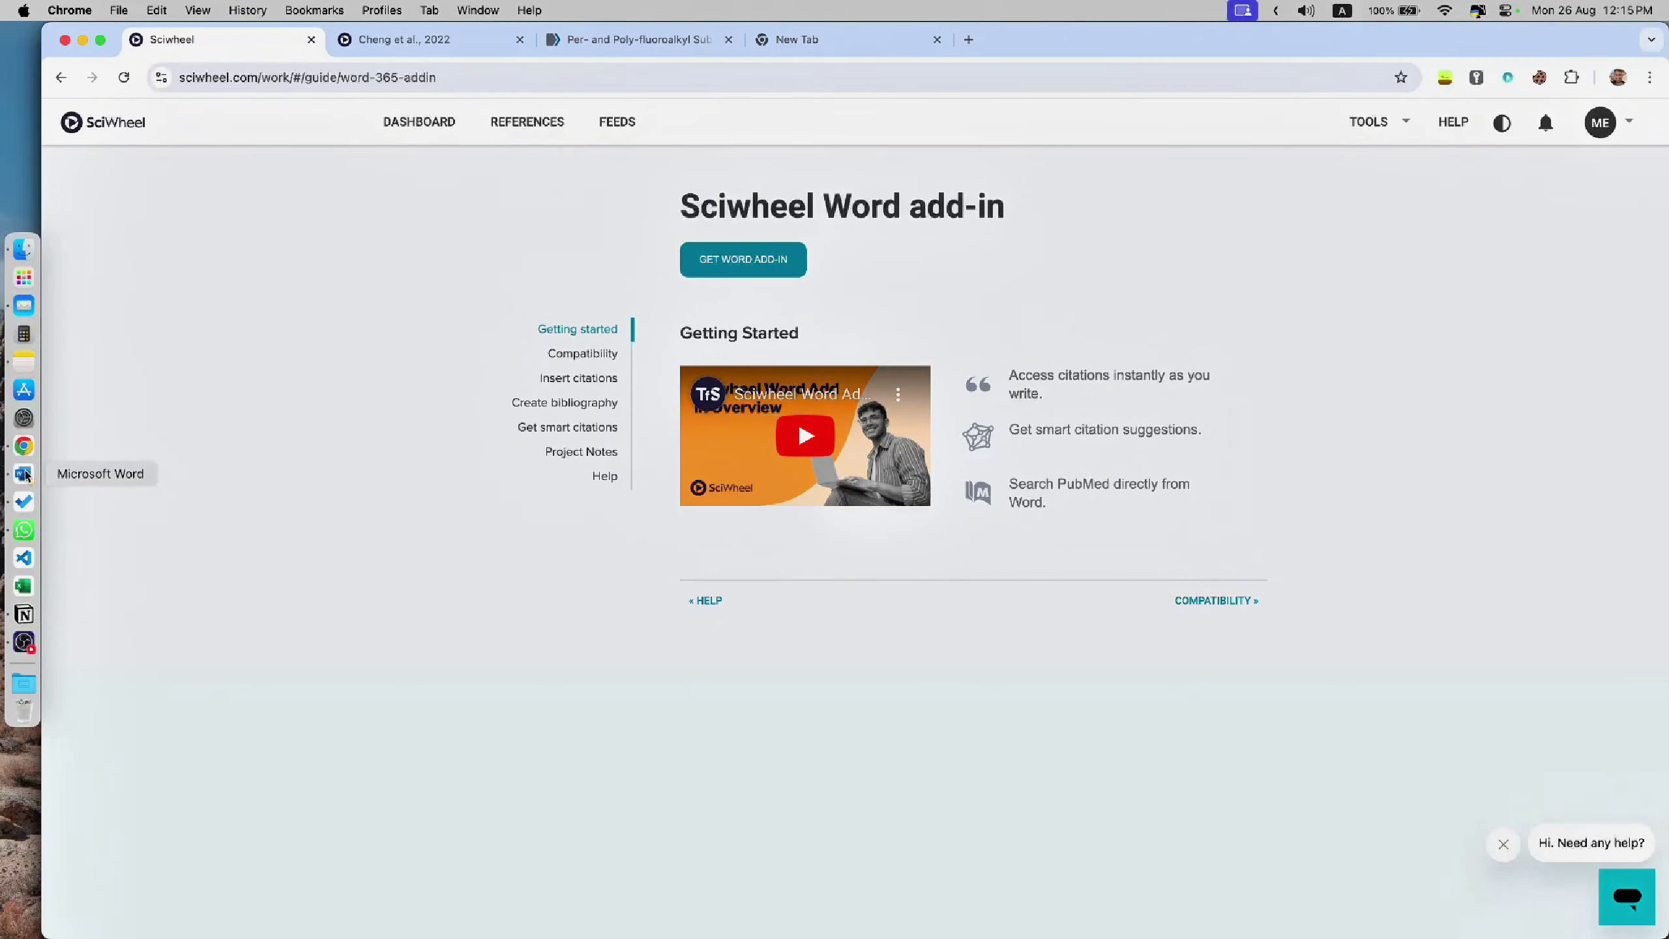
double_click(210, 241)
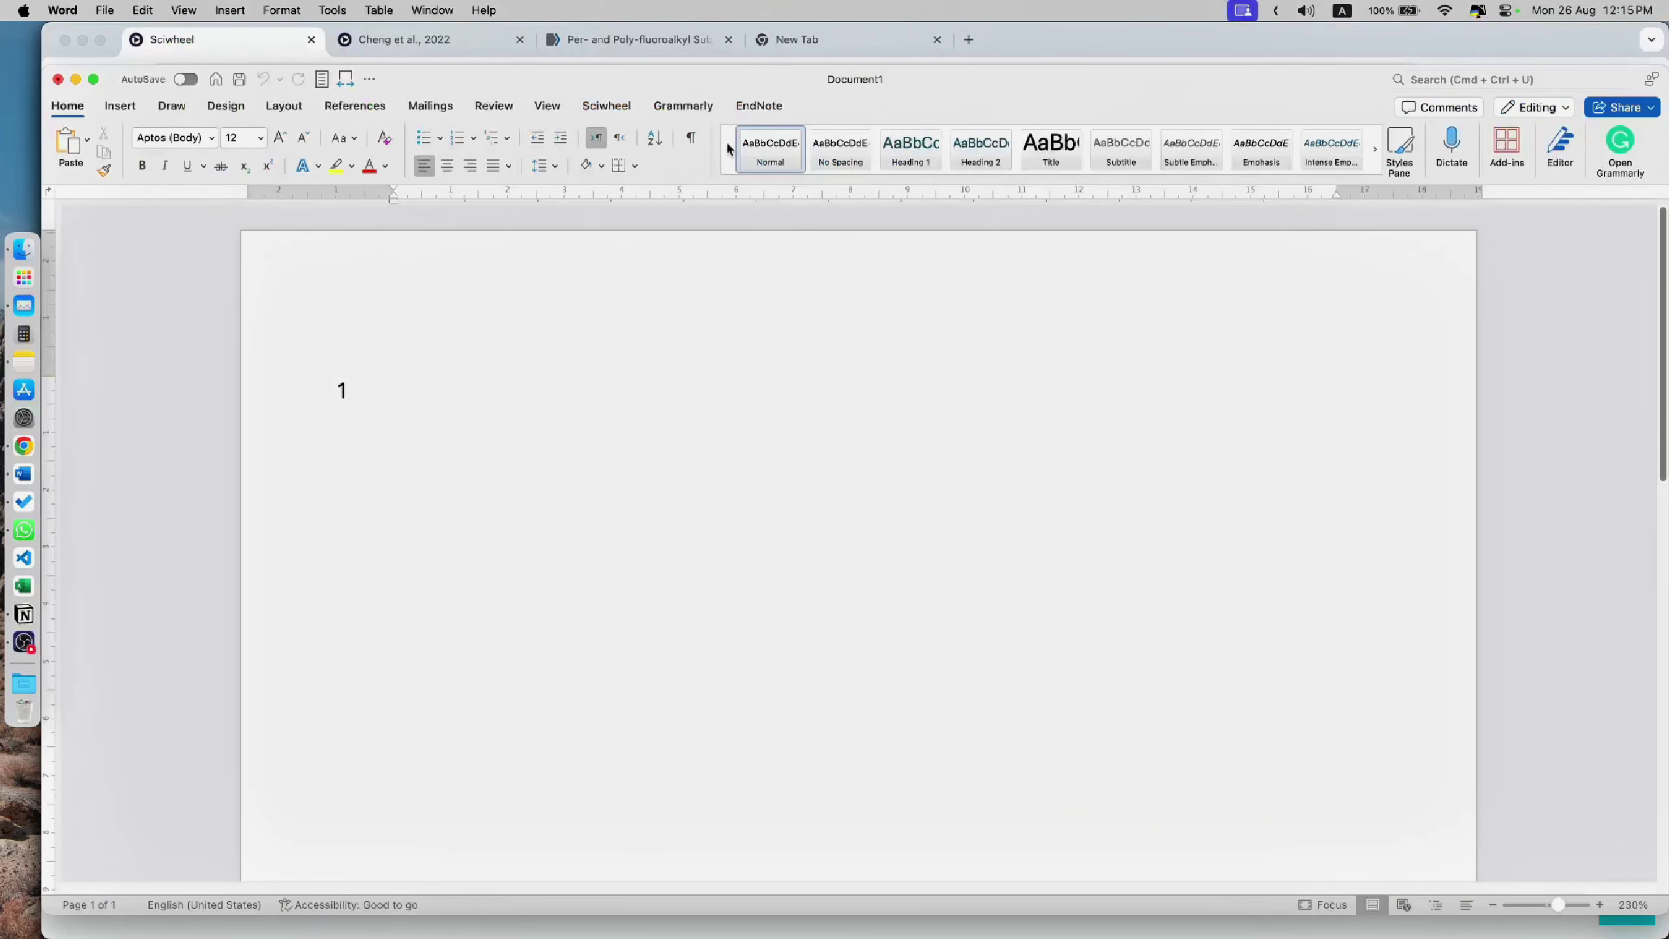